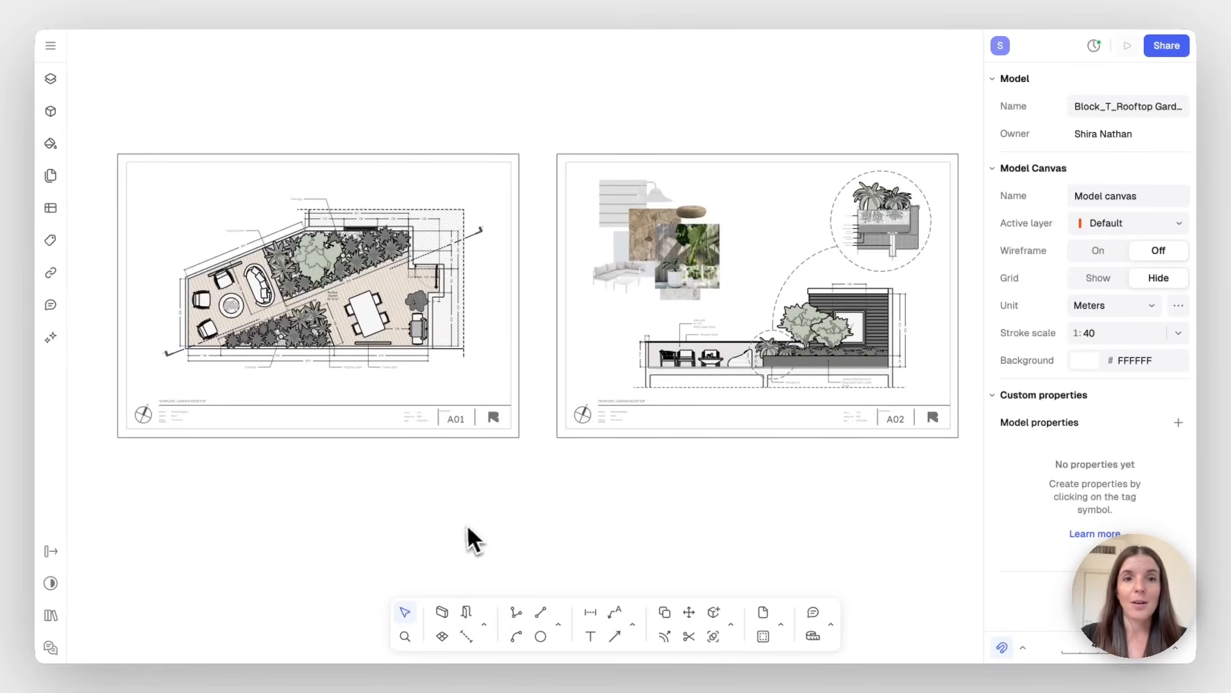
Examine the rooftop garden plan on sheet A01, including its furniture, planting, section line and title block
scroll(191, 398, up, 2)
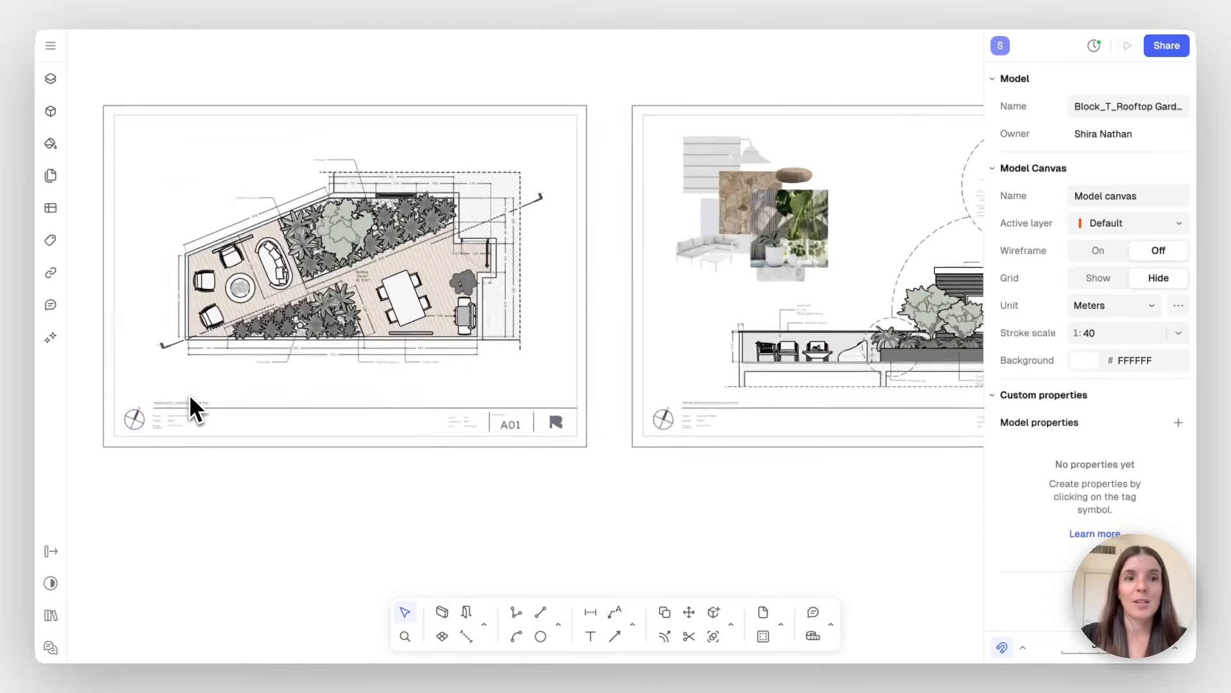
scroll(192, 398, up, 5)
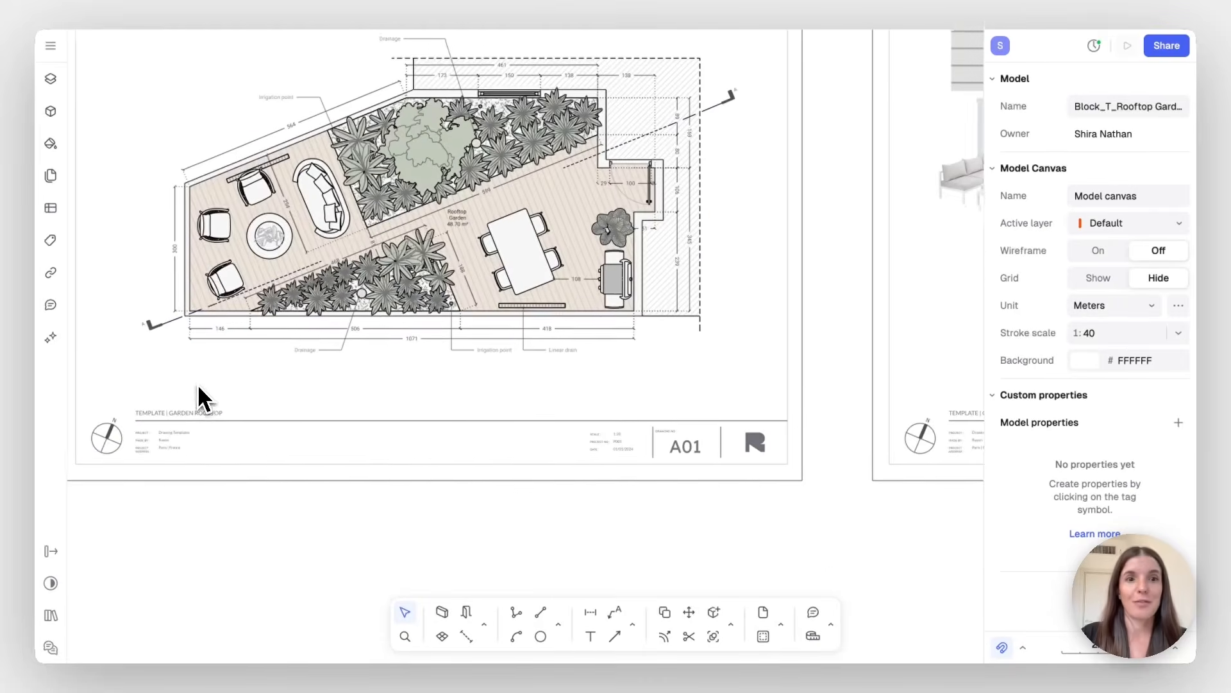
scroll(202, 394, up, 4)
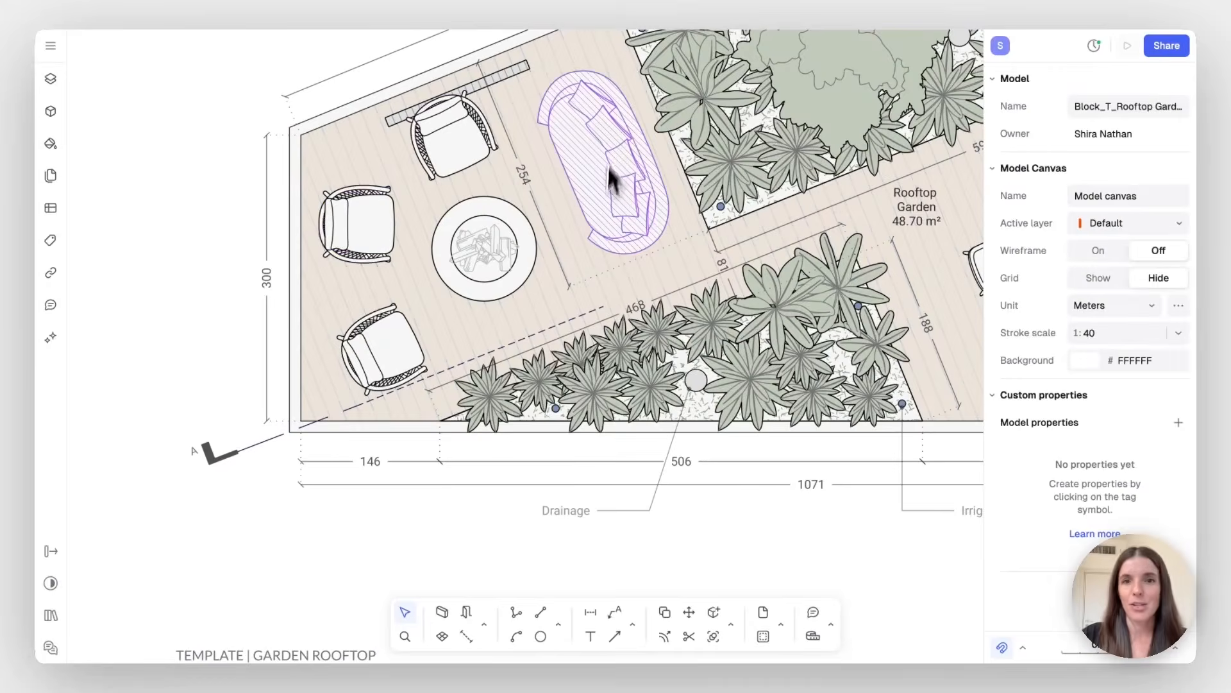
scroll(598, 215, right, 8)
scroll(597, 212, right, 3)
scroll(596, 218, up, 2)
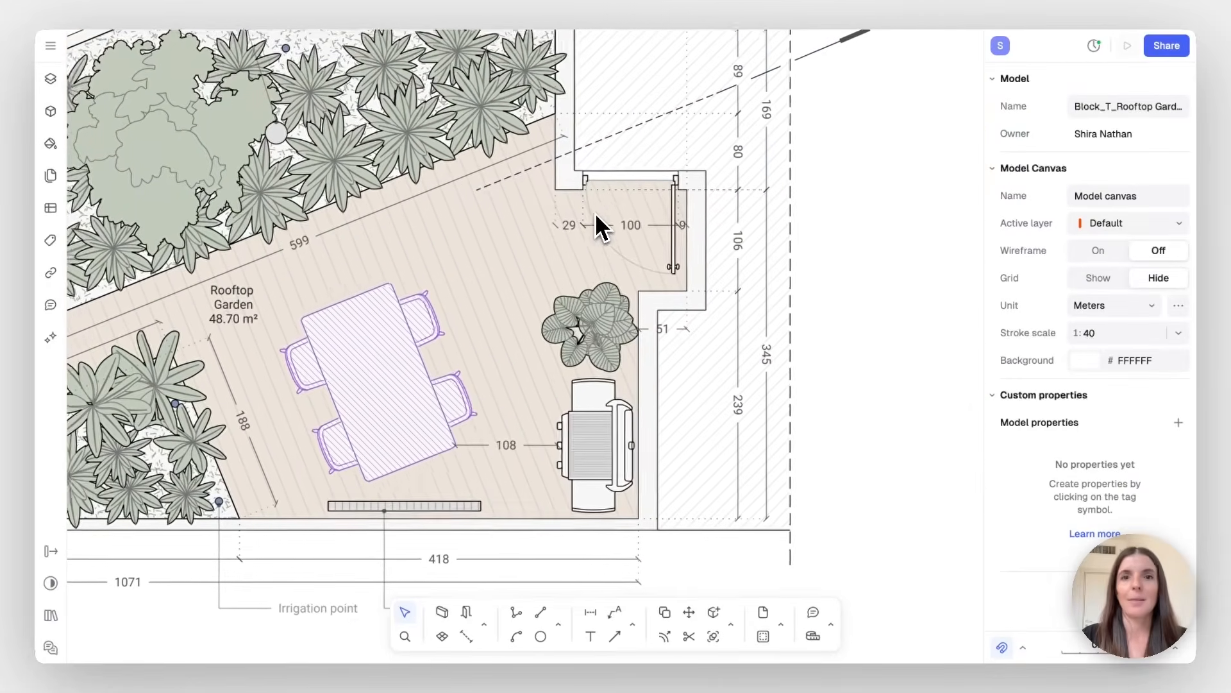
scroll(643, 229, down, 5)
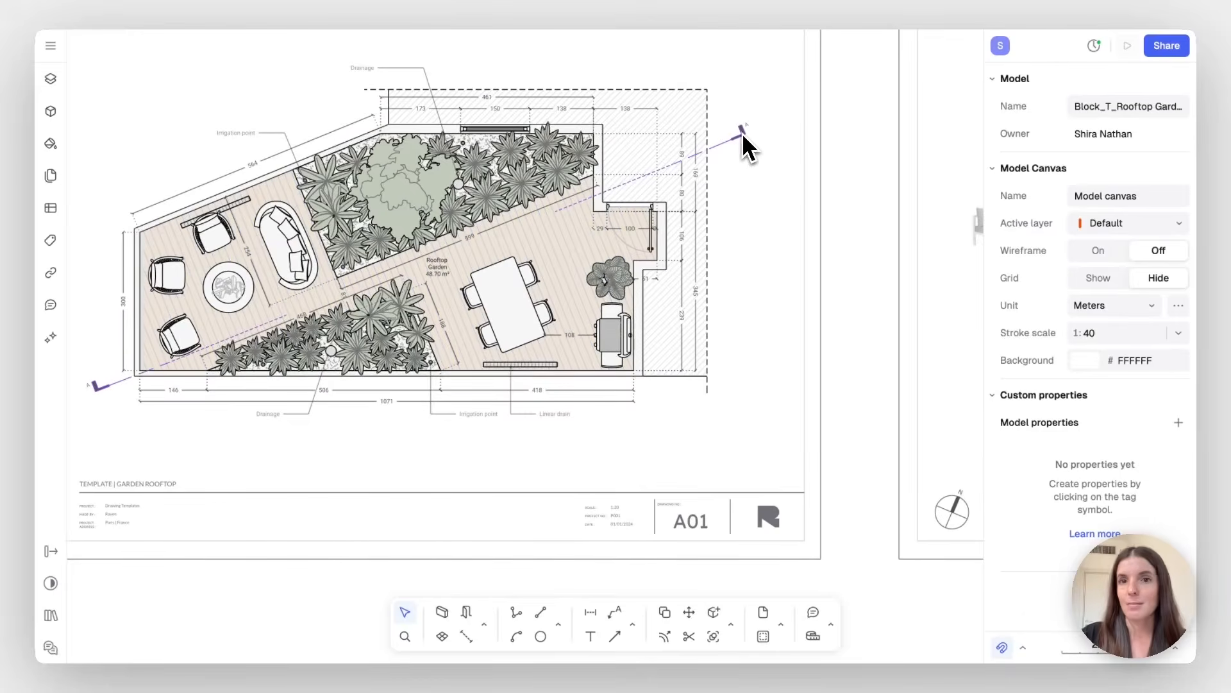
scroll(745, 264, down, 2)
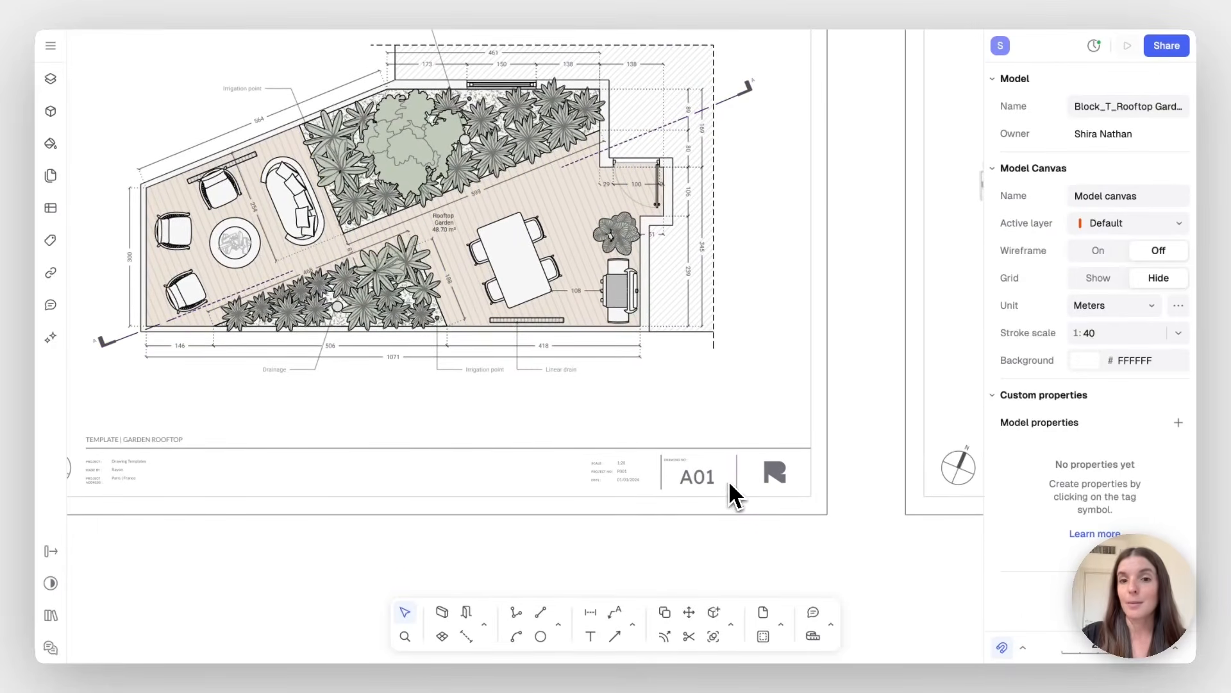
click(742, 492)
scroll(742, 494, down, 3)
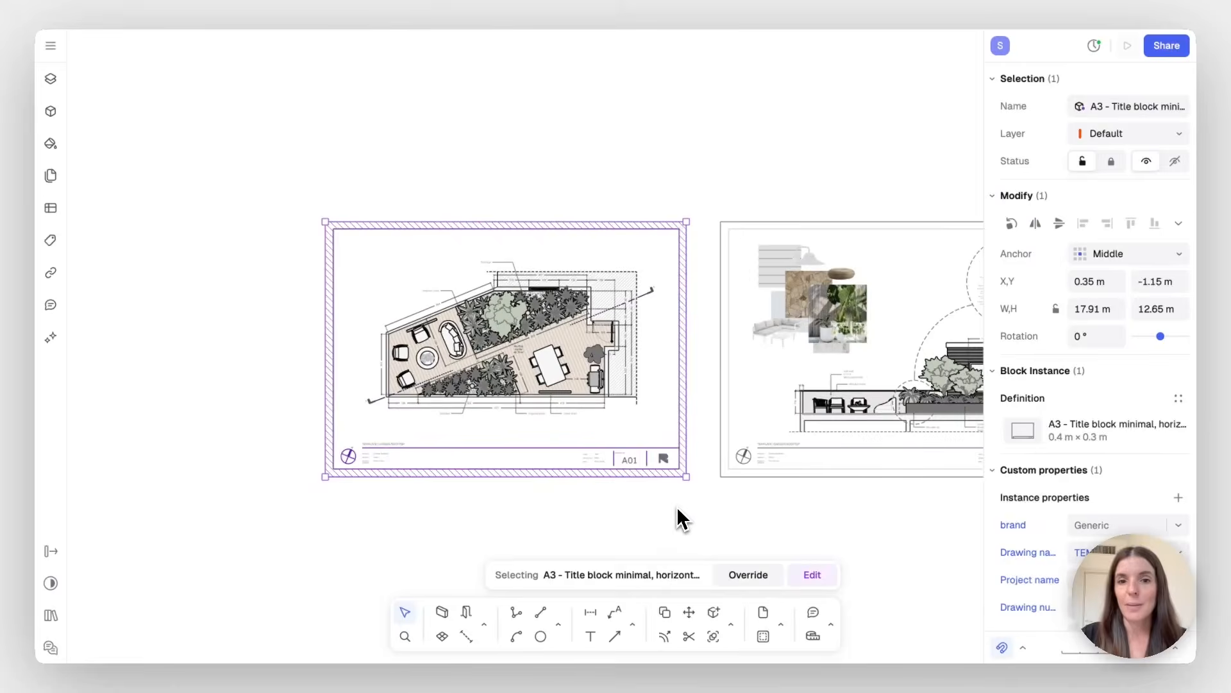
click(679, 518)
scroll(678, 510, right, 3)
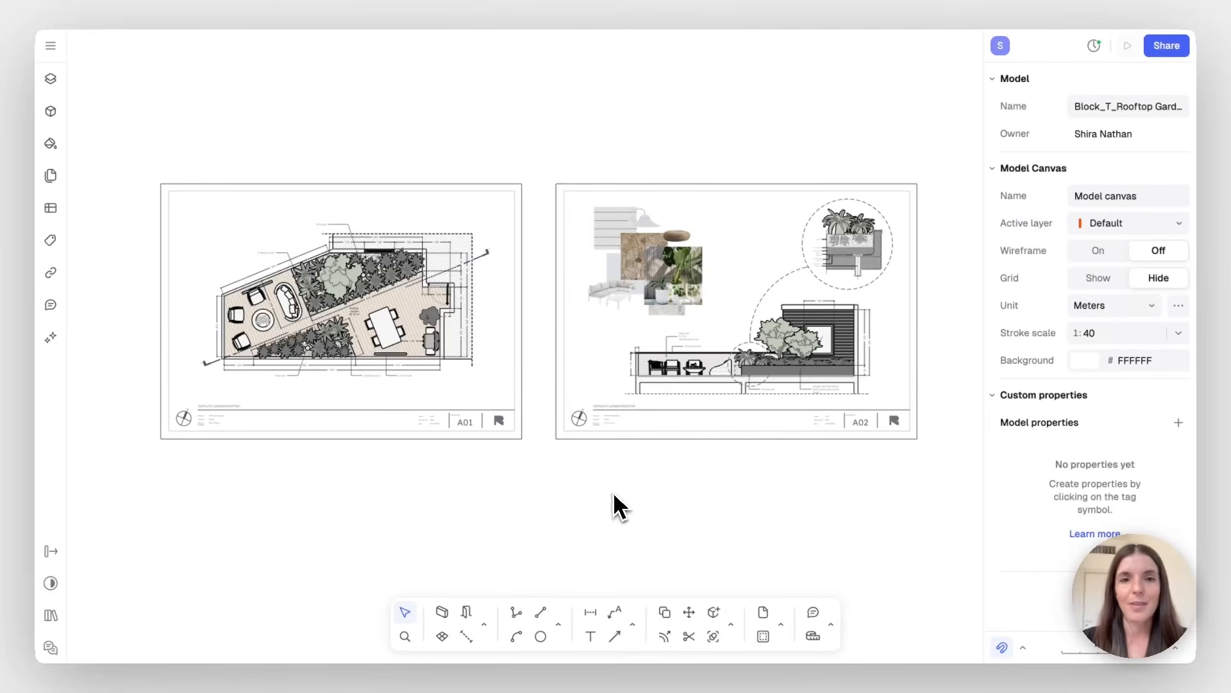
Draw a circle about 0.38 m wide between the two upper armchairs in the terrace corner and offset it inward about 0.06 m
scroll(287, 503, up, 5)
scroll(287, 501, up, 5)
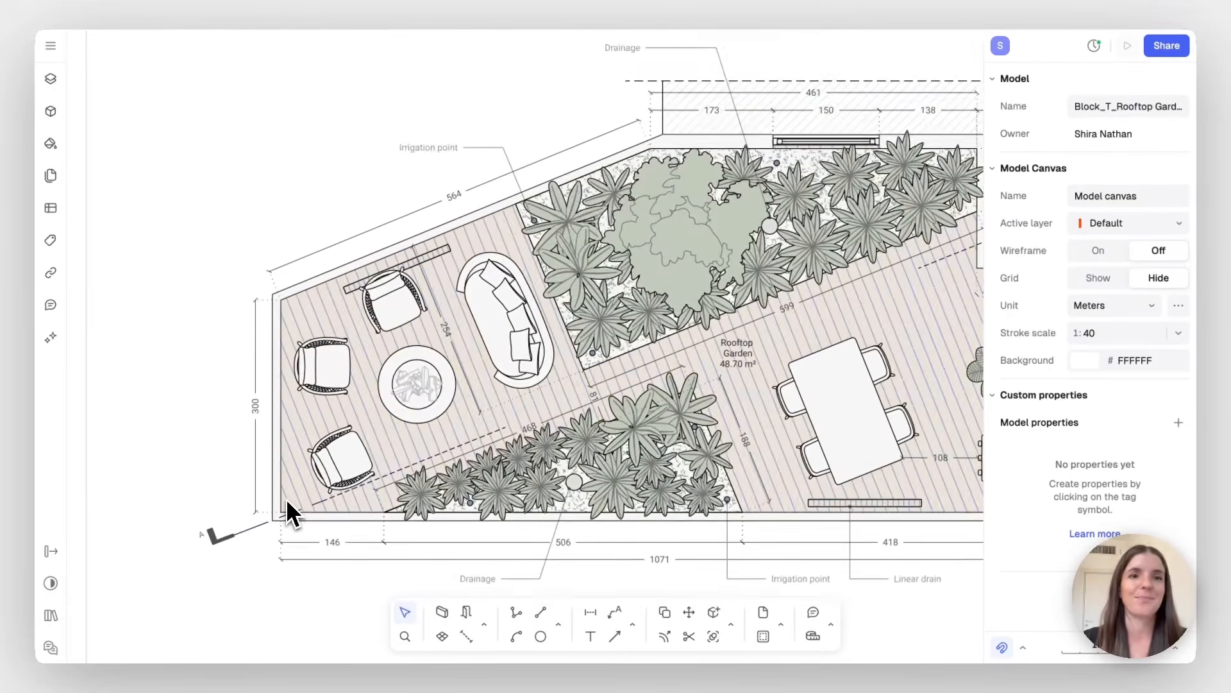
scroll(287, 507, up, 5)
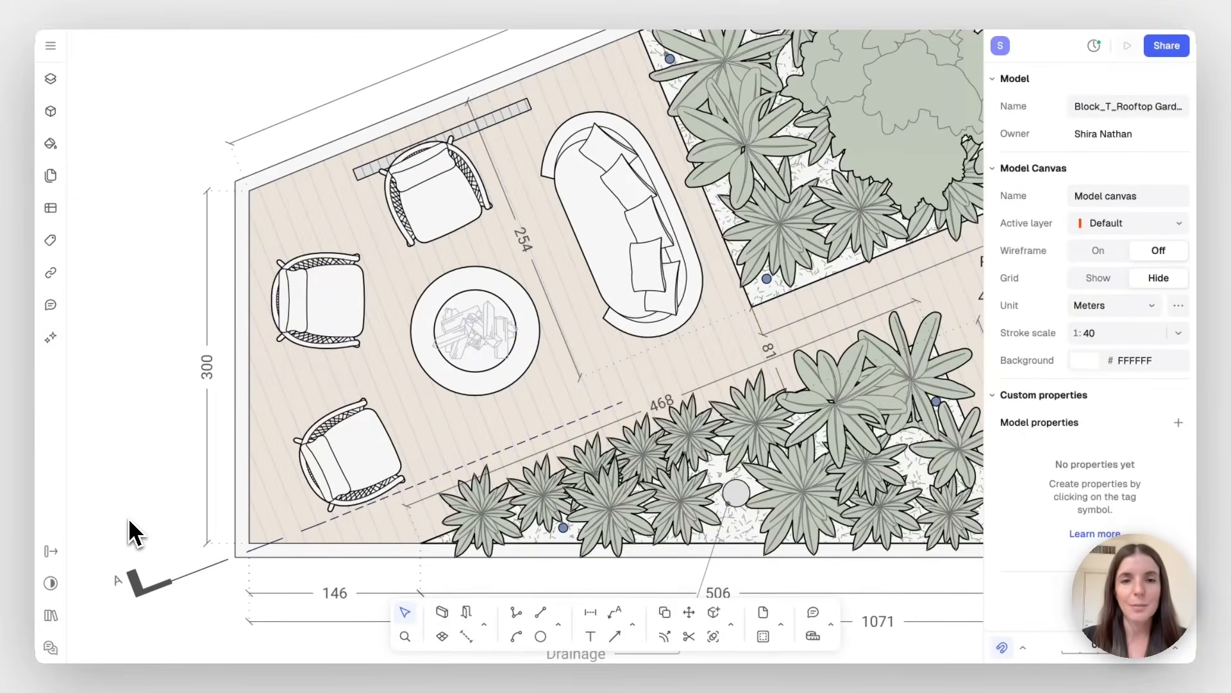
click(540, 636)
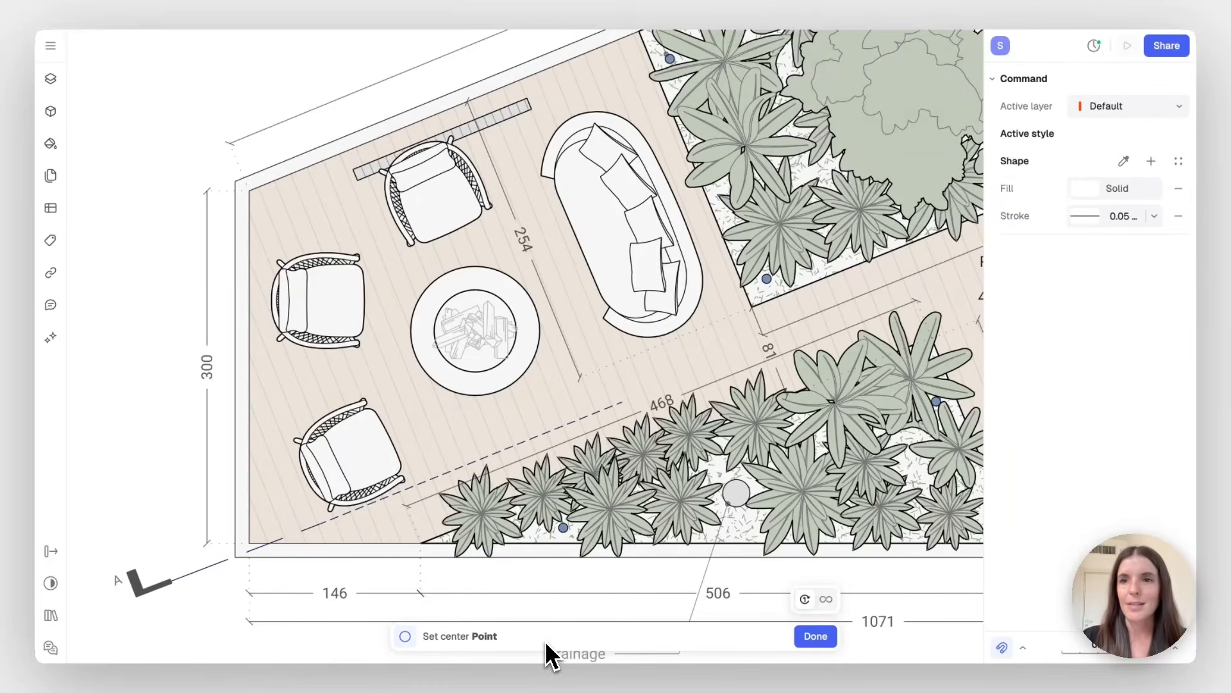
click(325, 193)
click(332, 203)
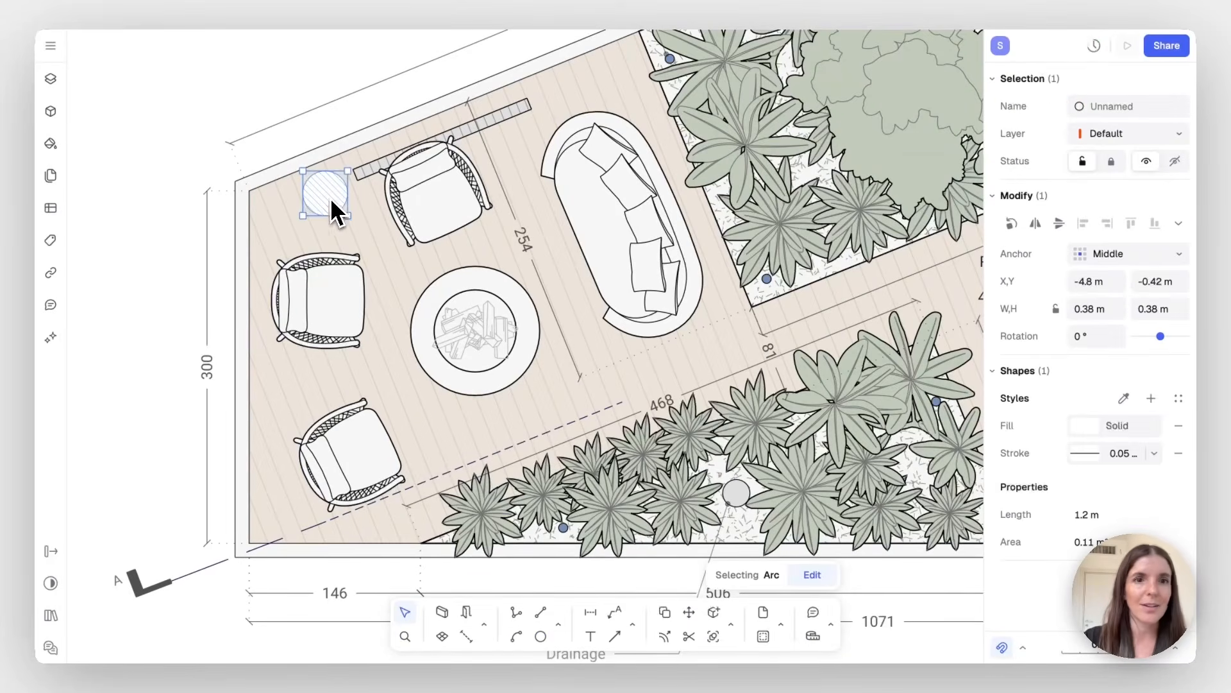
drag(331, 201, 331, 212)
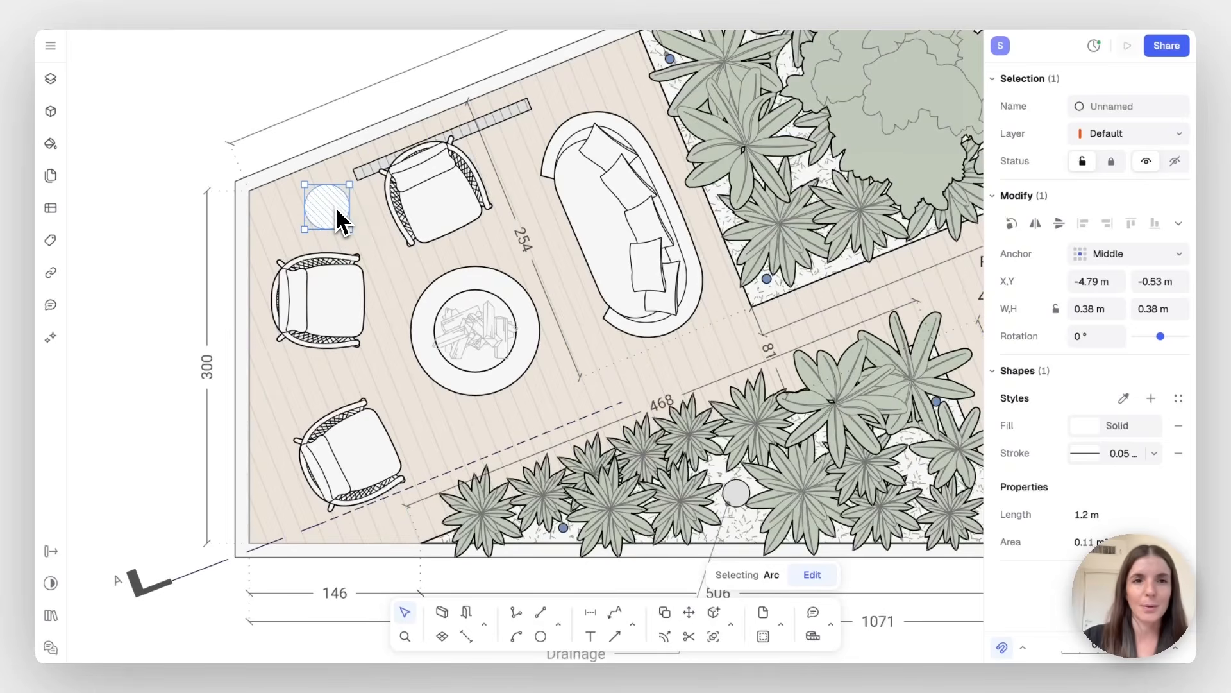
key(o)
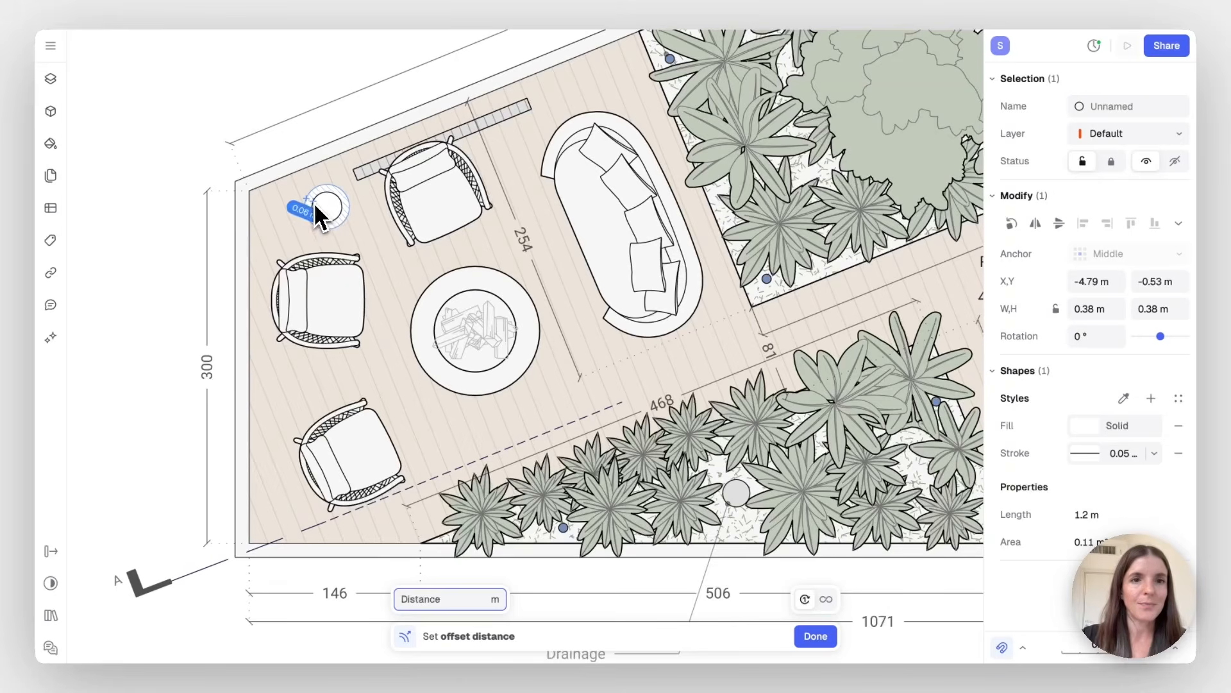
click(314, 202)
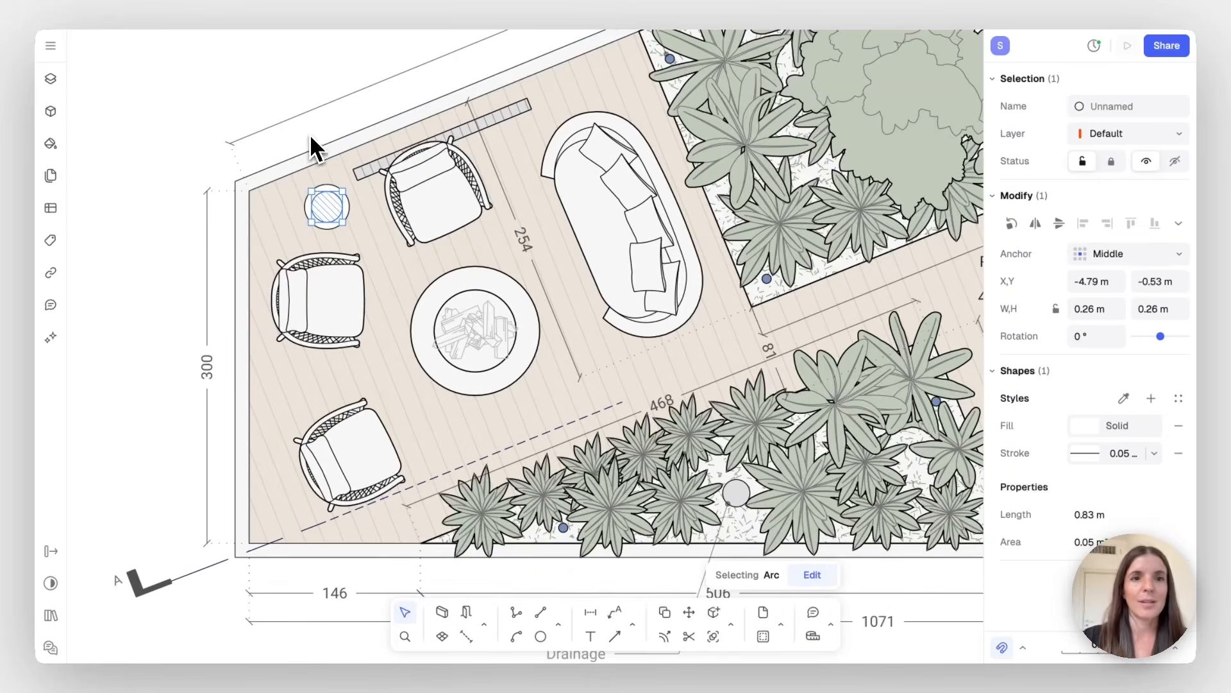
Combine the two concentric circles in the terrace corner into one block and select the block
scroll(310, 136, up, 5)
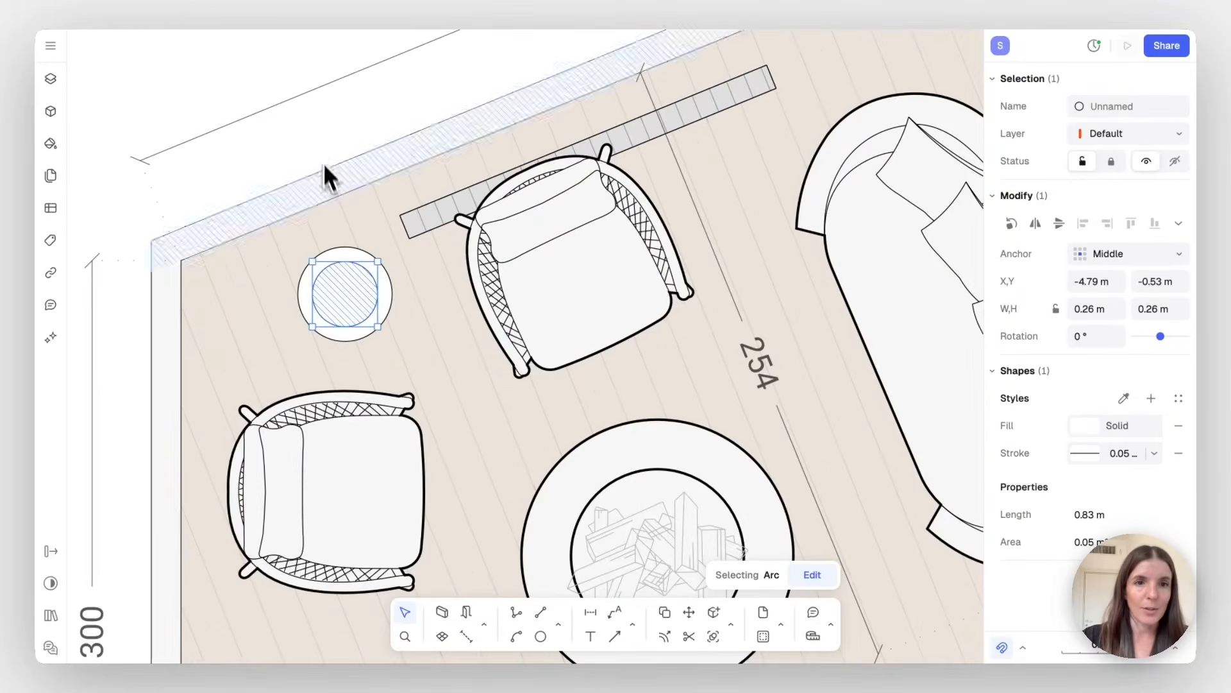
shift+click(345, 250)
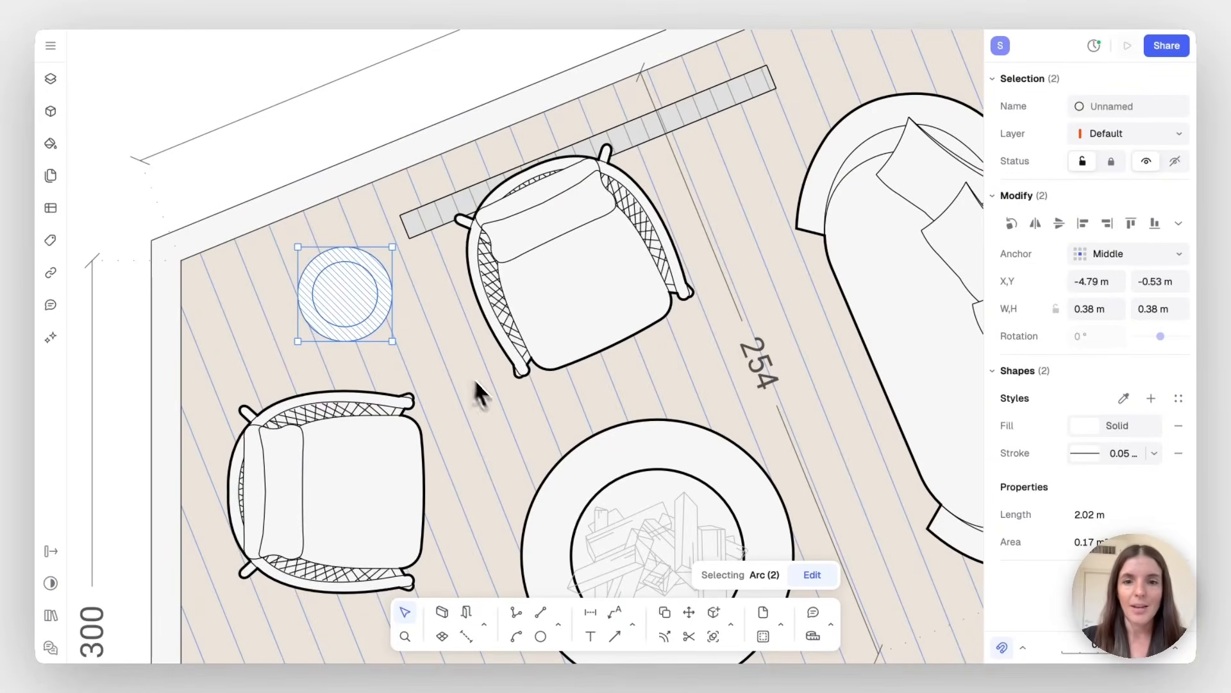
click(713, 613)
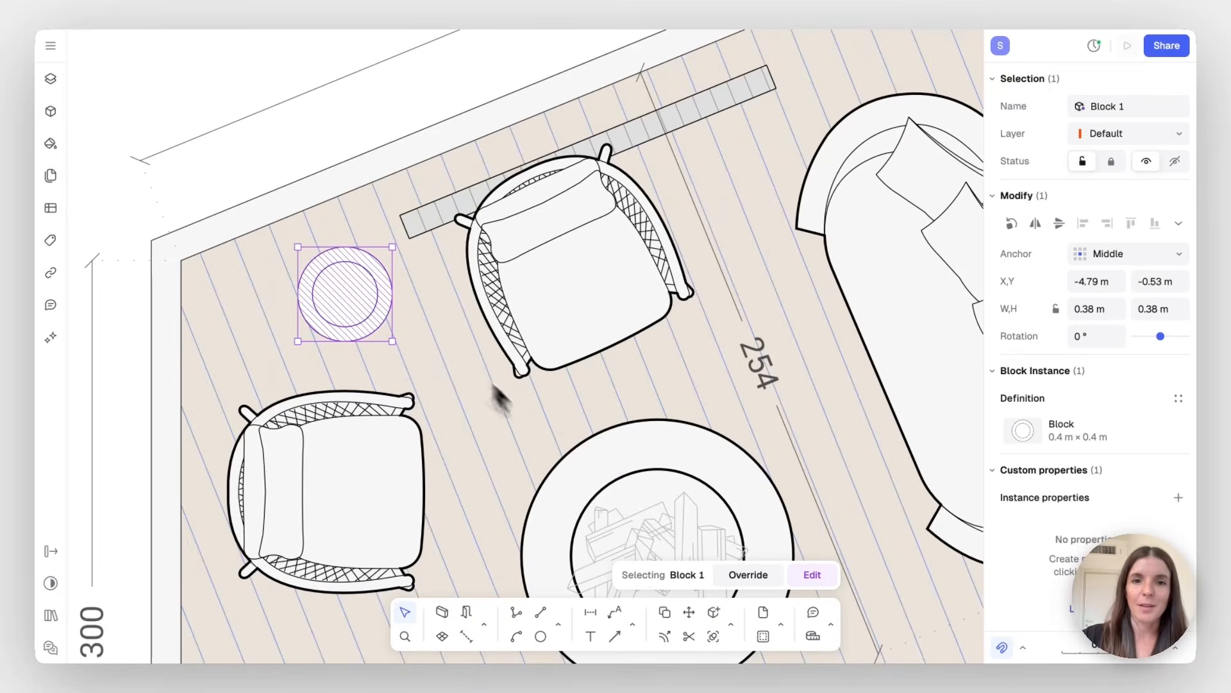
click(590, 457)
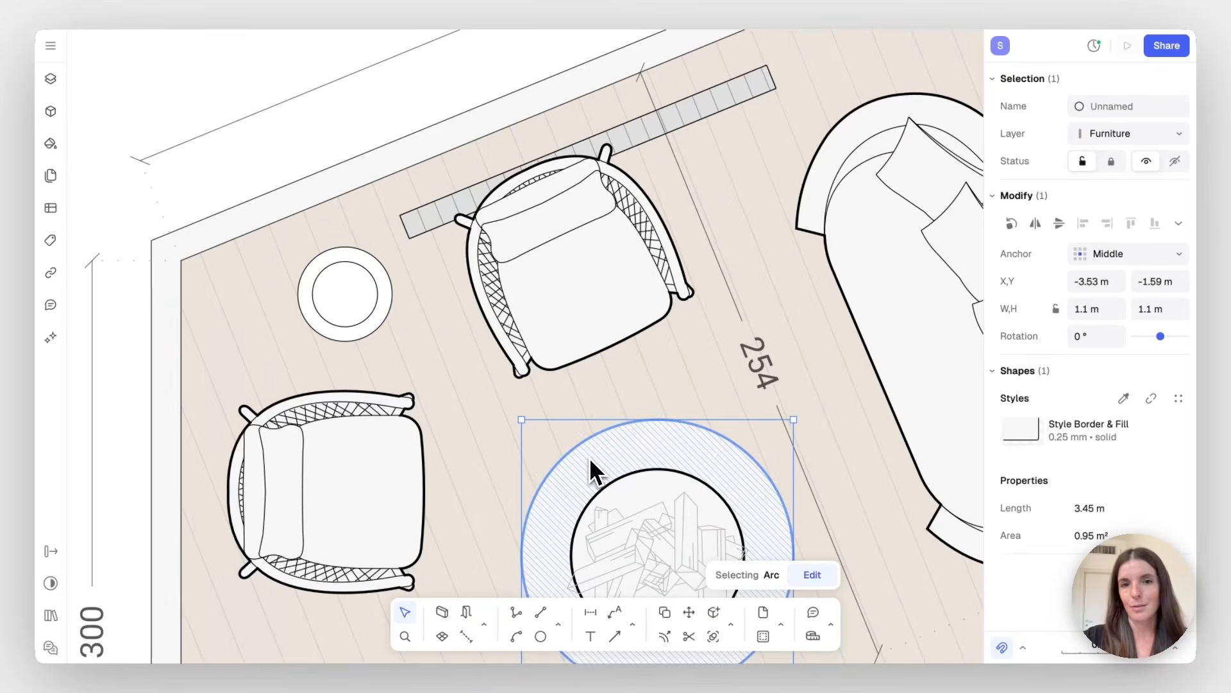
click(369, 301)
Rename the new concentric-circle block in the model's block list as Side Table
scroll(368, 301, down, 5)
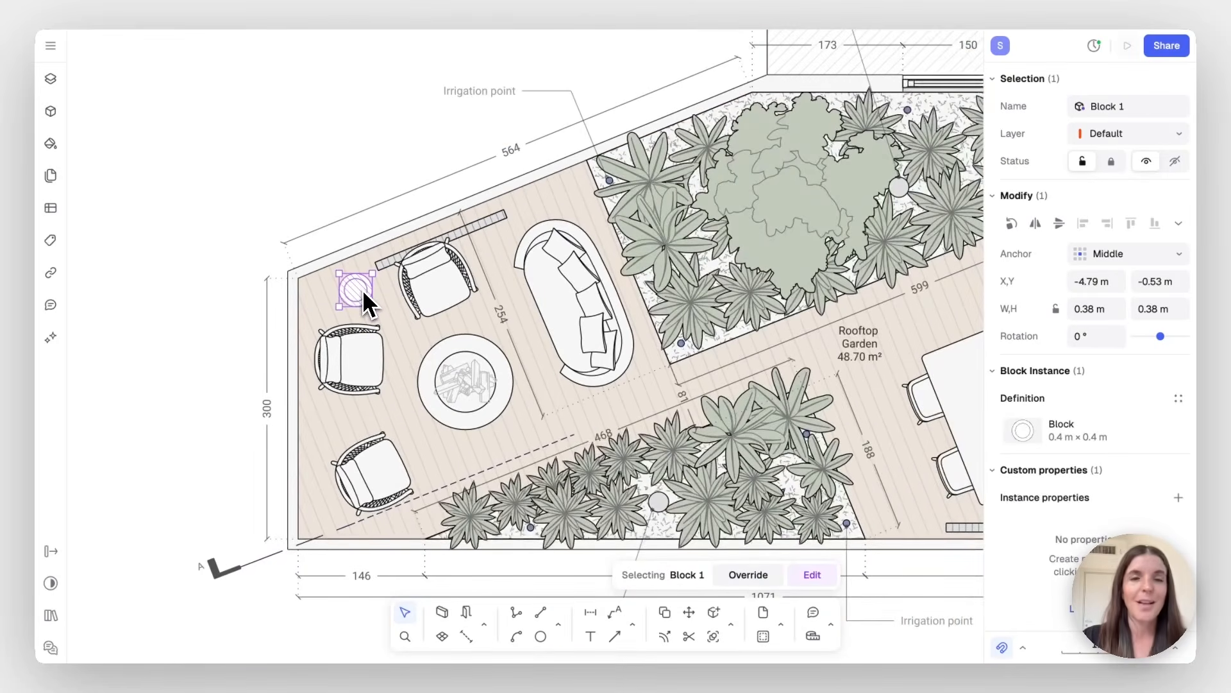
scroll(363, 292, left, 3)
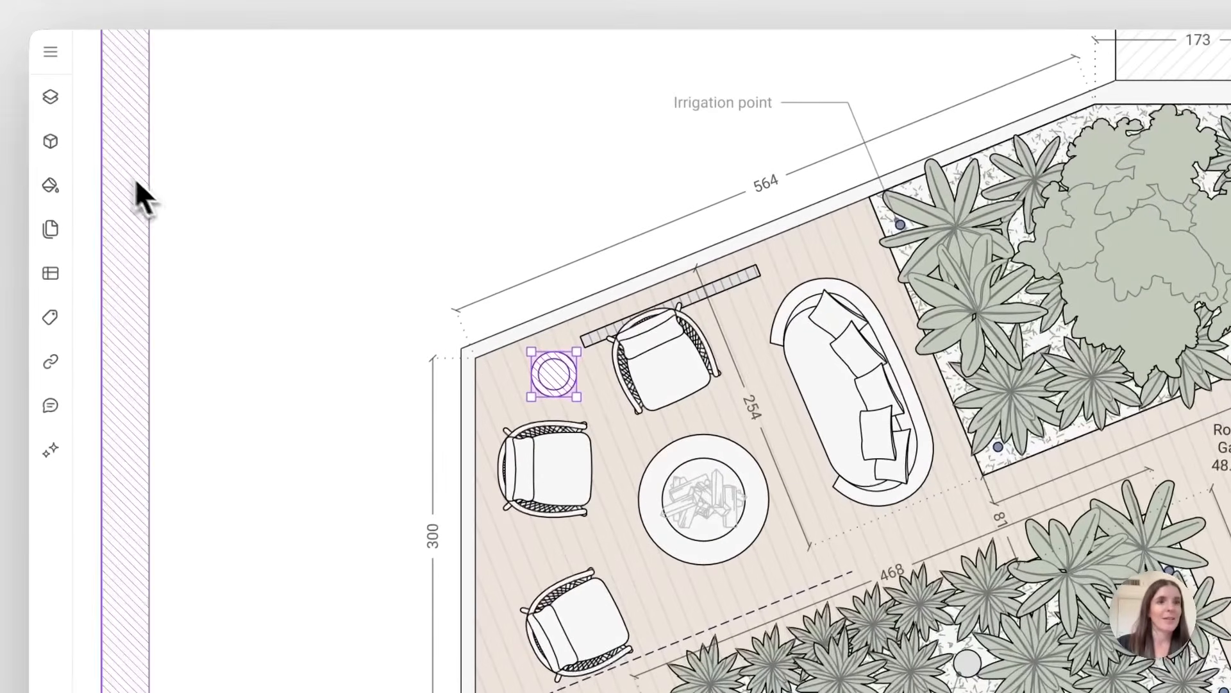
click(62, 145)
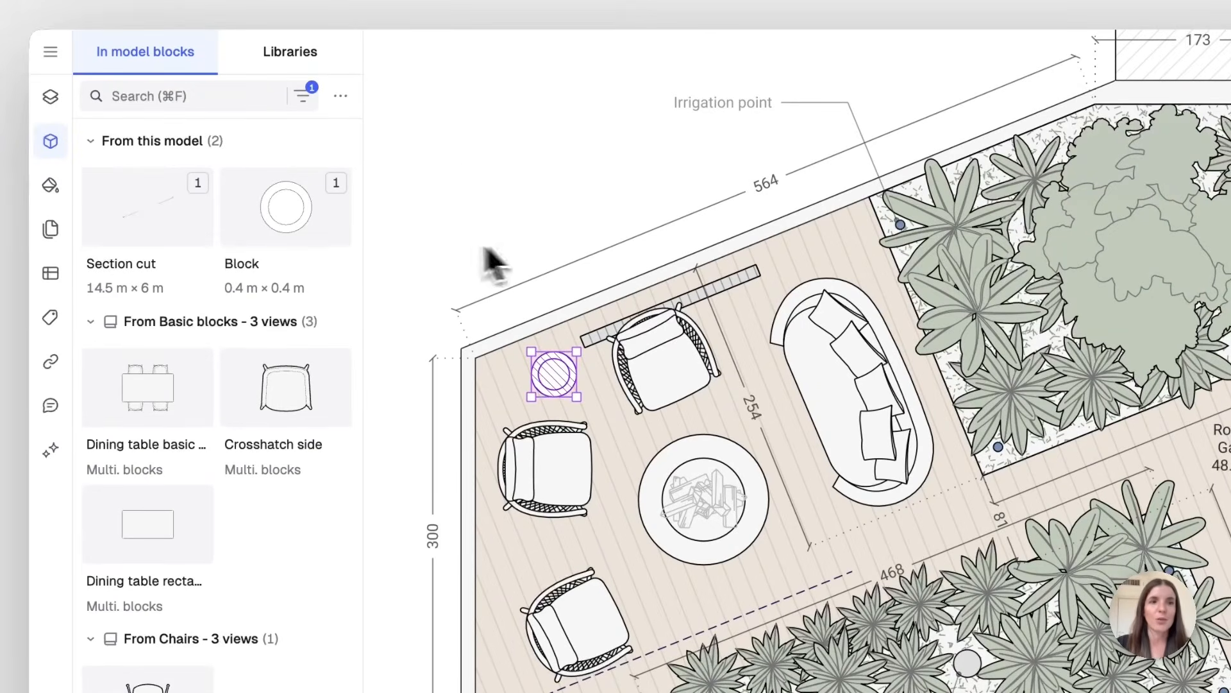
click(315, 238)
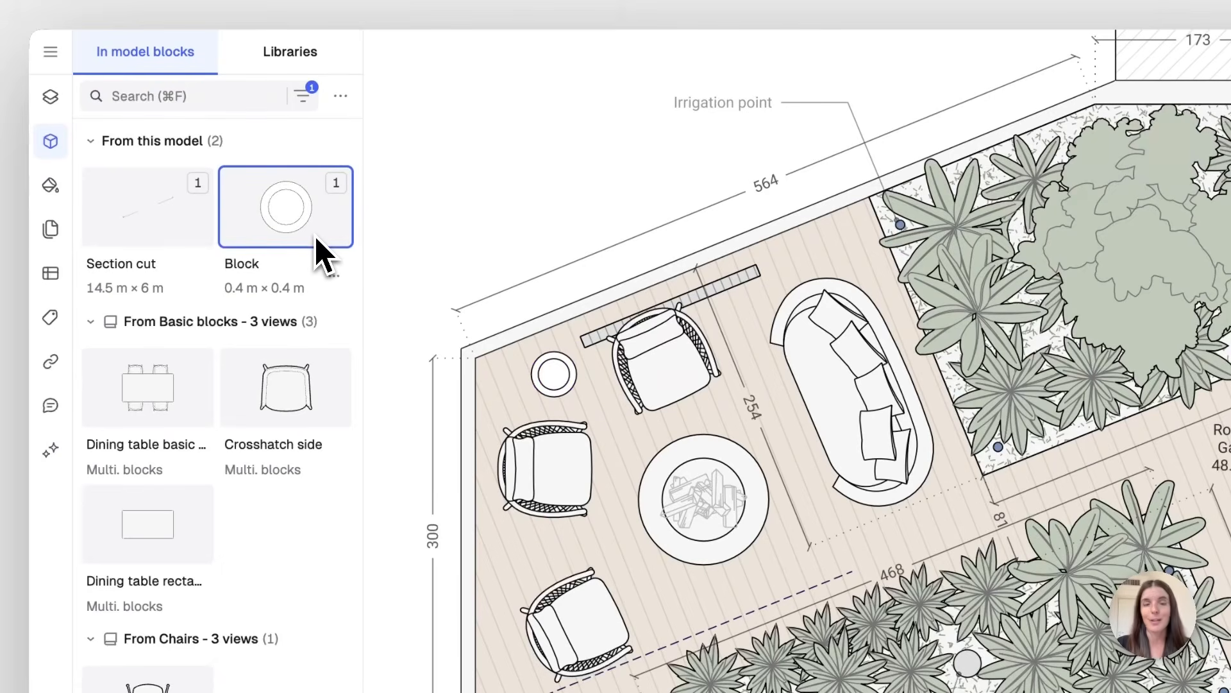
double_click(257, 268)
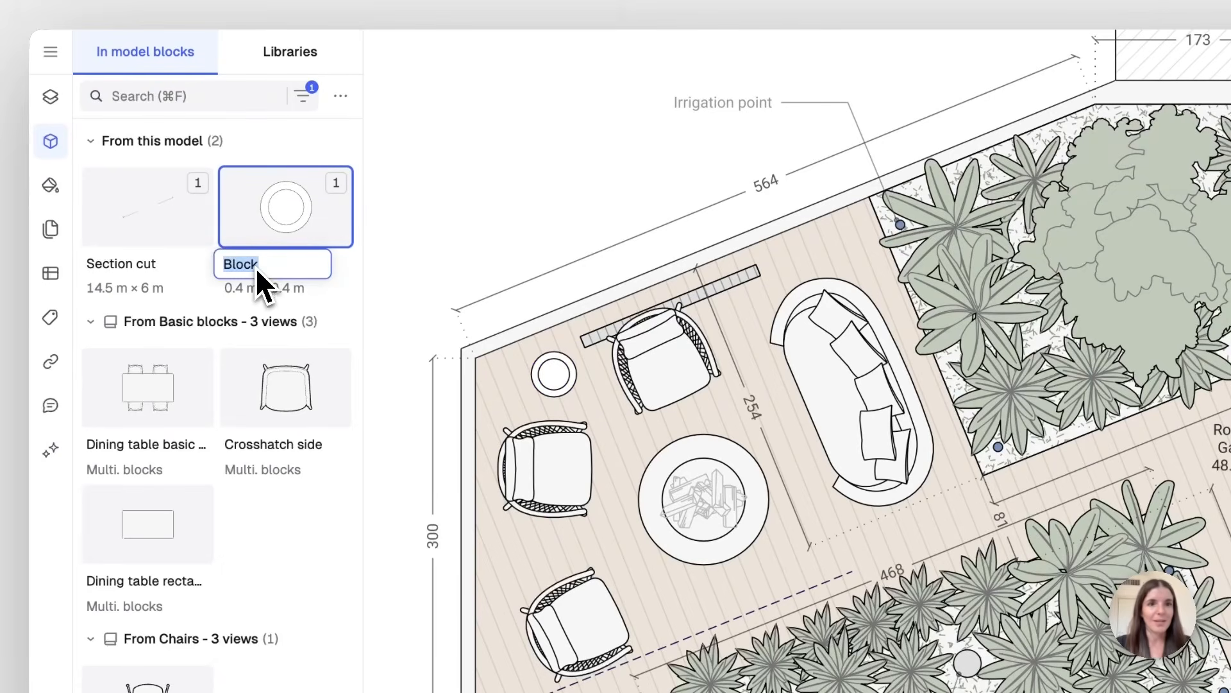
text(Side Table)
click(399, 240)
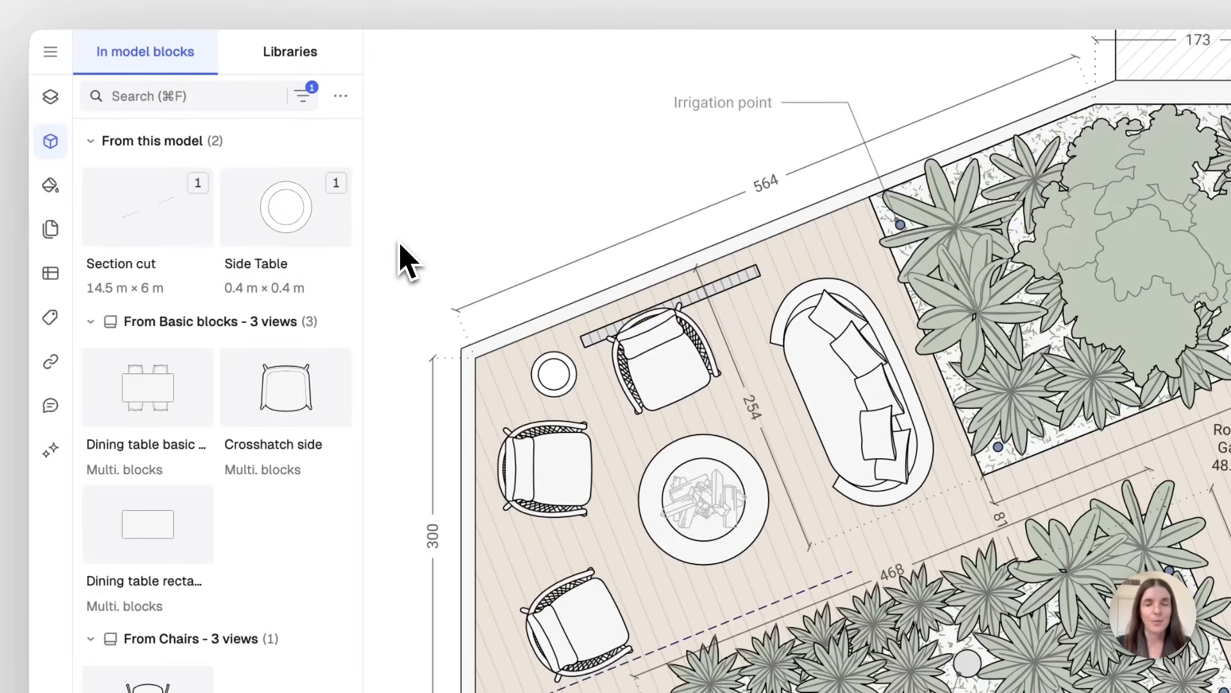
Copy the side table twice: about 1.5 m away between the two left armchairs, and about 1.7 m away between armchair and sofa
click(325, 235)
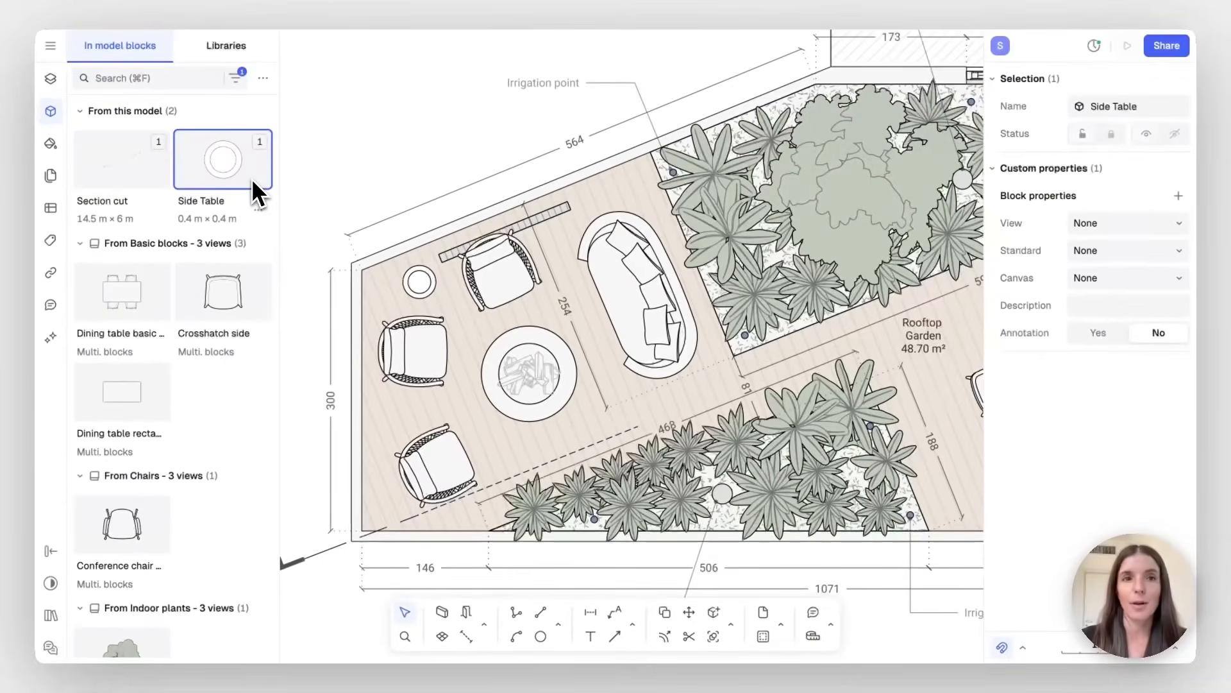
drag(258, 193, 424, 297)
key(c)
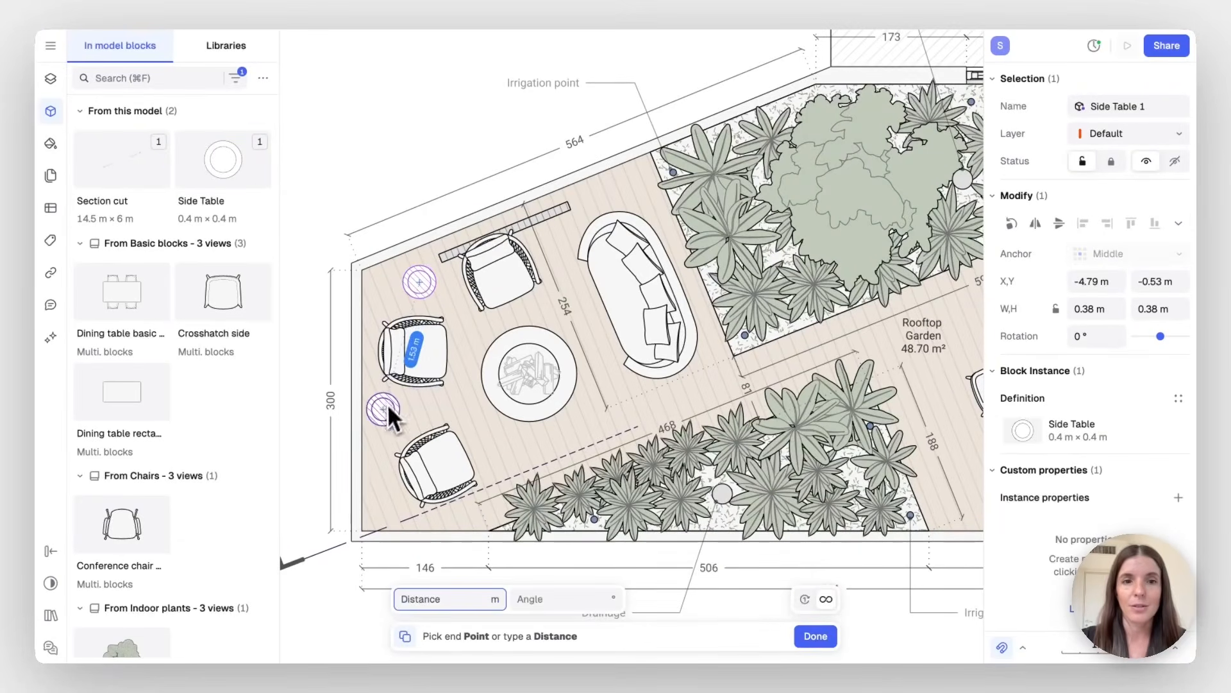
click(384, 411)
click(559, 236)
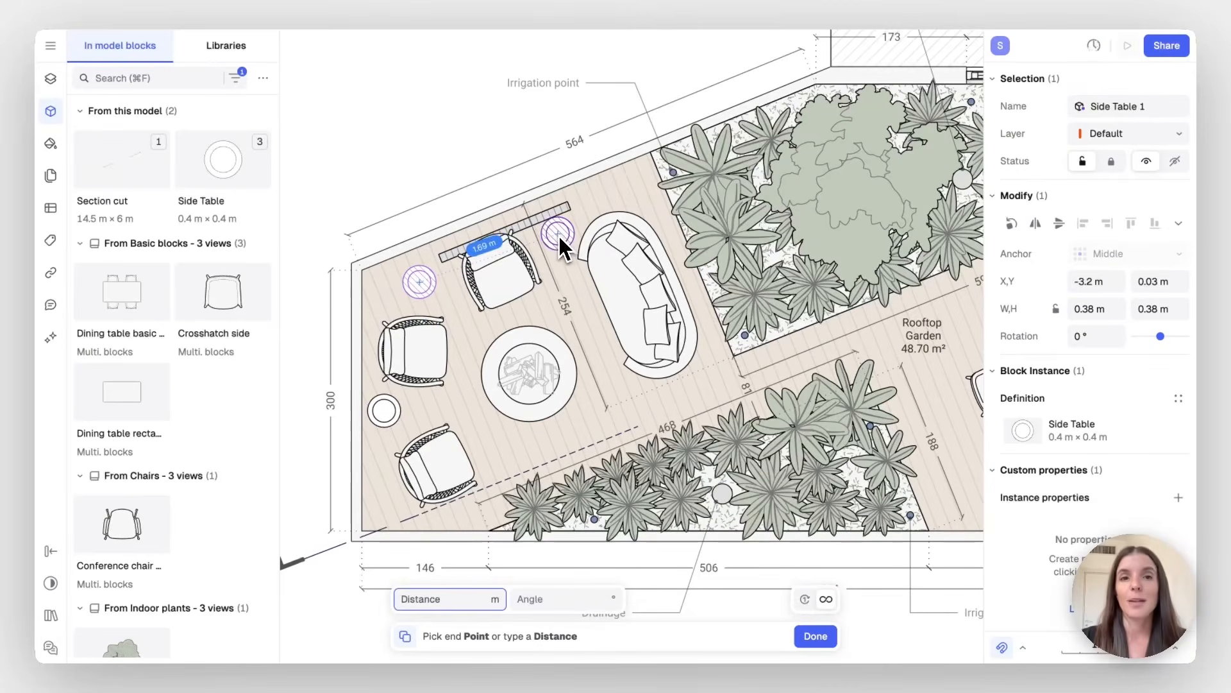
key(Return)
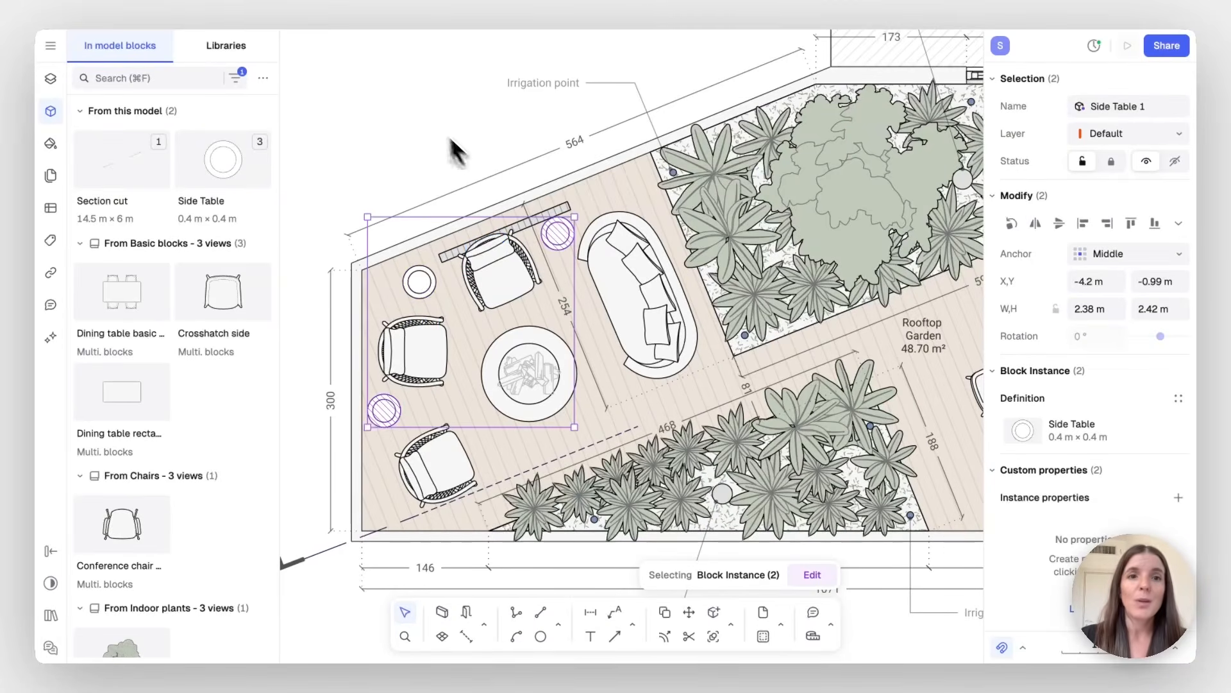
click(422, 114)
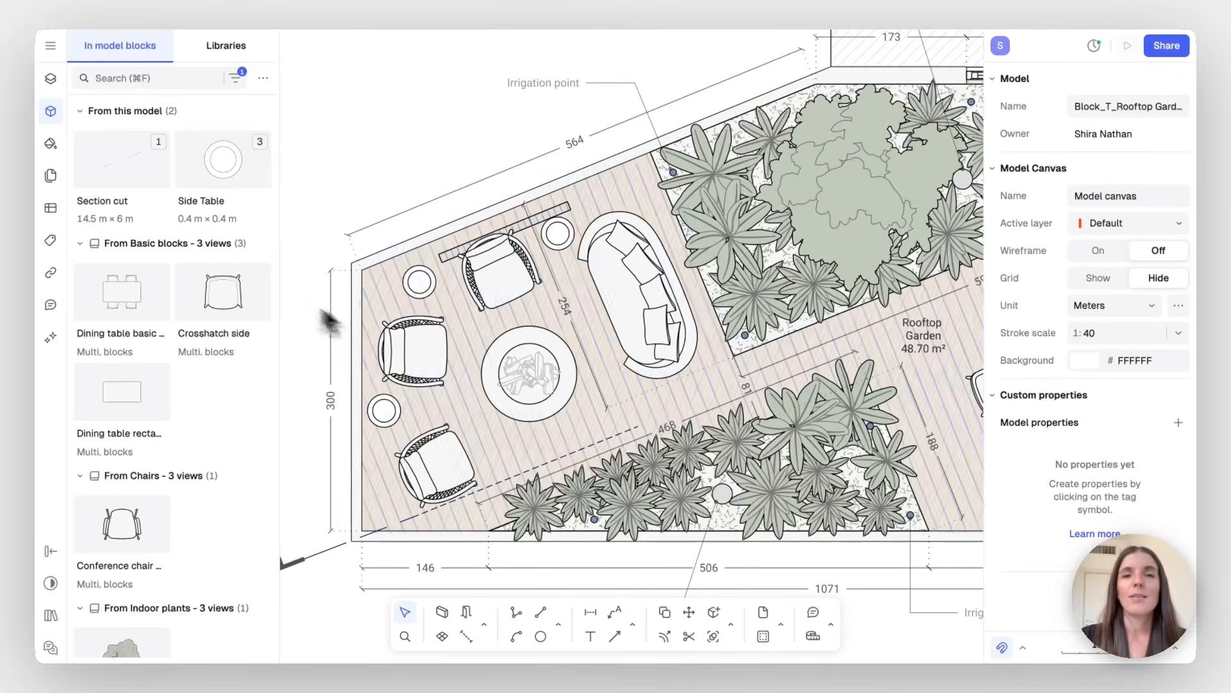
Edit the Side Table block's definition, giving its outer circle a solid dusty pink fill, D6A9A9
scroll(328, 277, up, 5)
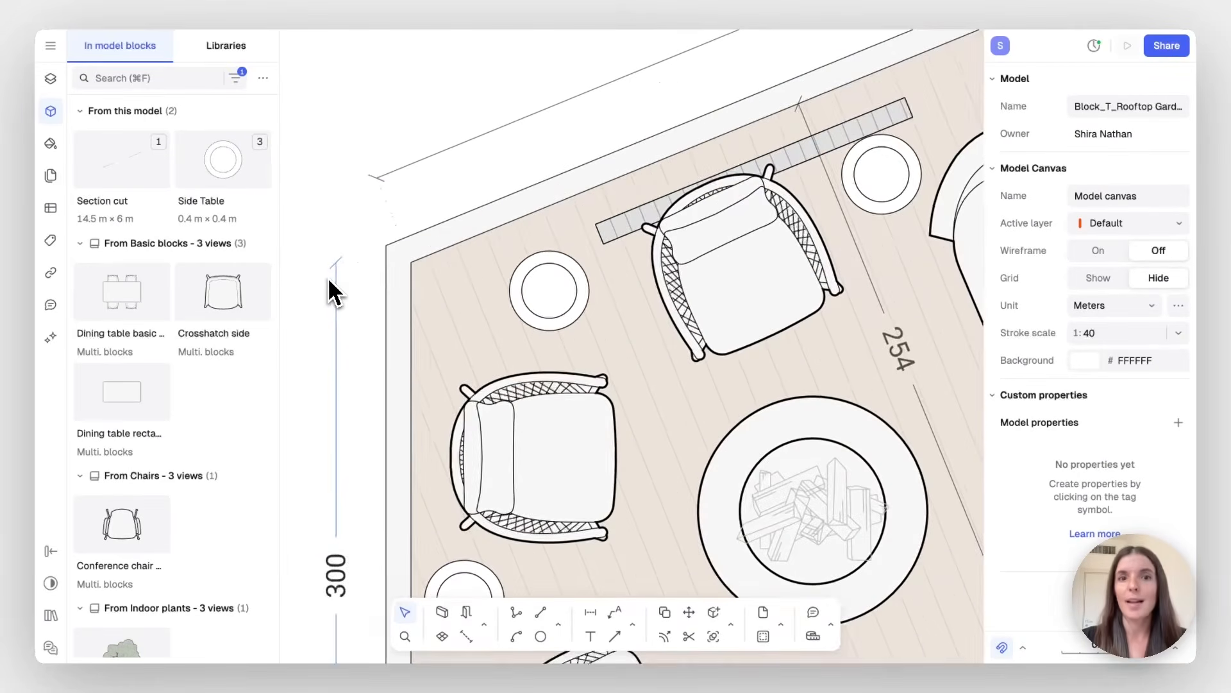
scroll(328, 278, right, 3)
scroll(329, 278, down, 2)
scroll(321, 292, down, 2)
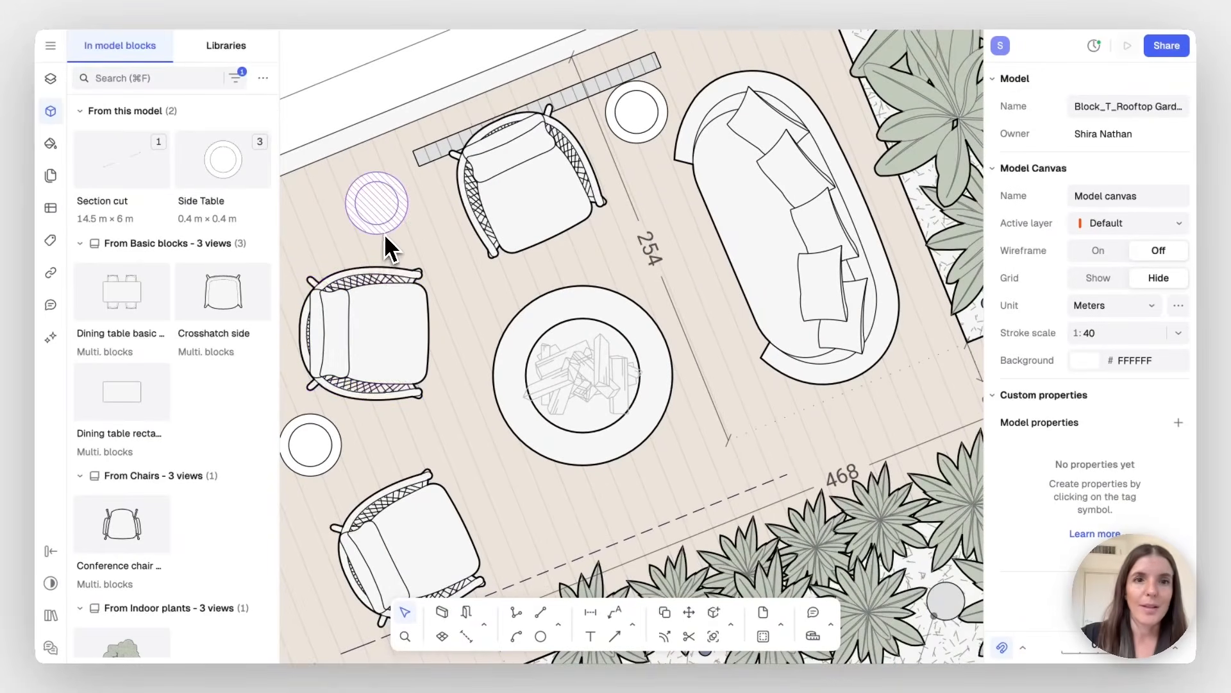
click(393, 208)
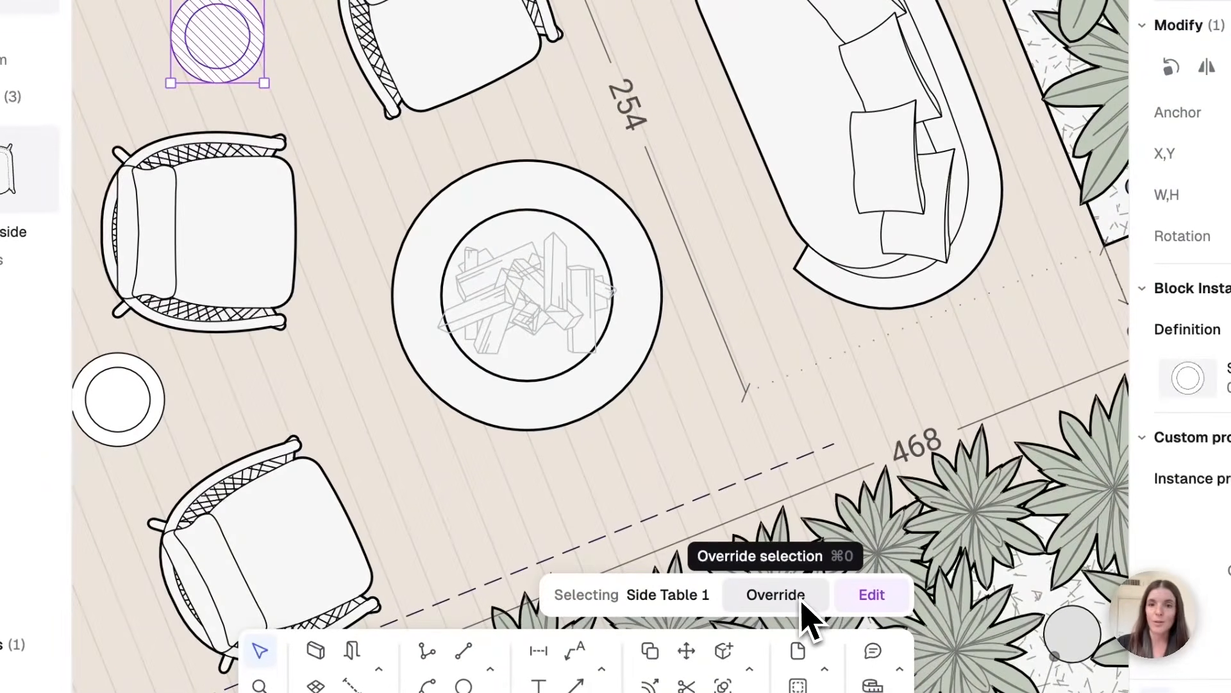
click(871, 607)
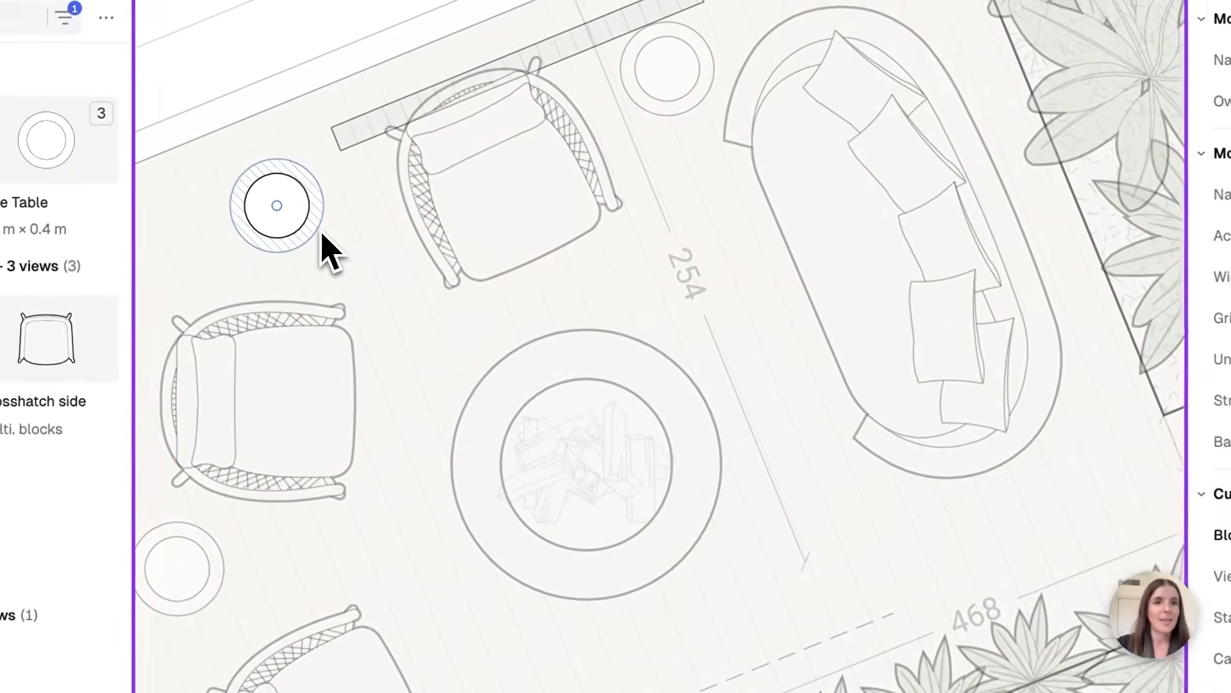
click(256, 59)
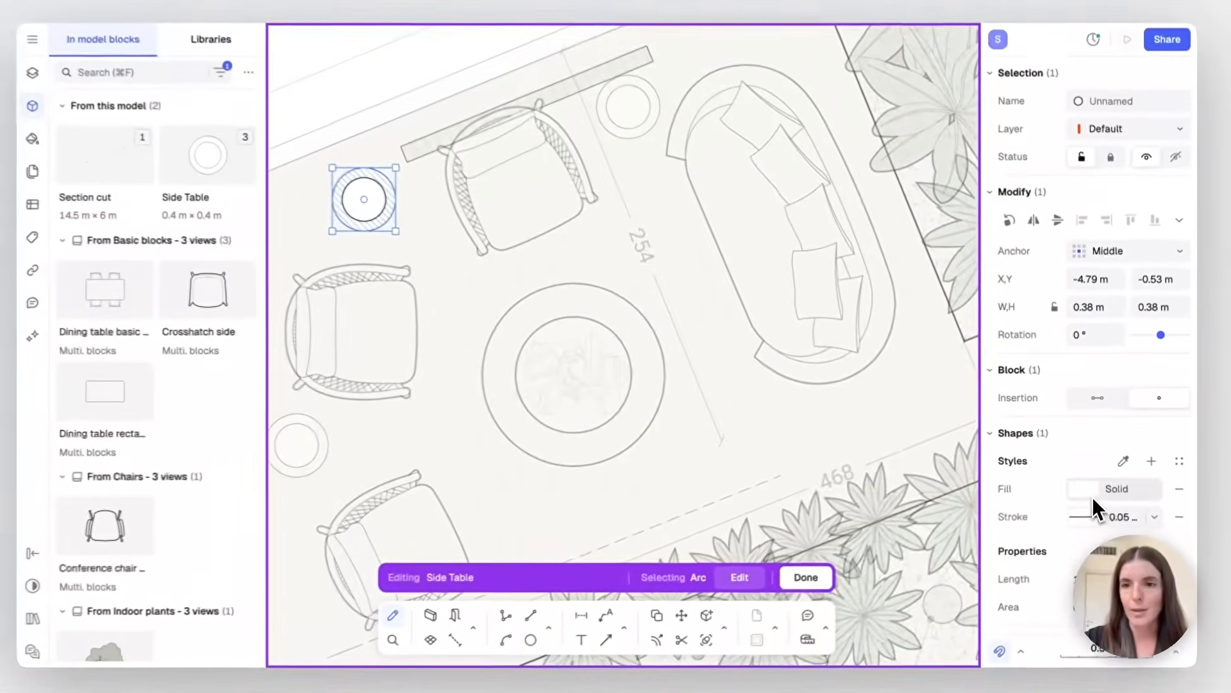
click(1091, 491)
drag(844, 443, 829, 420)
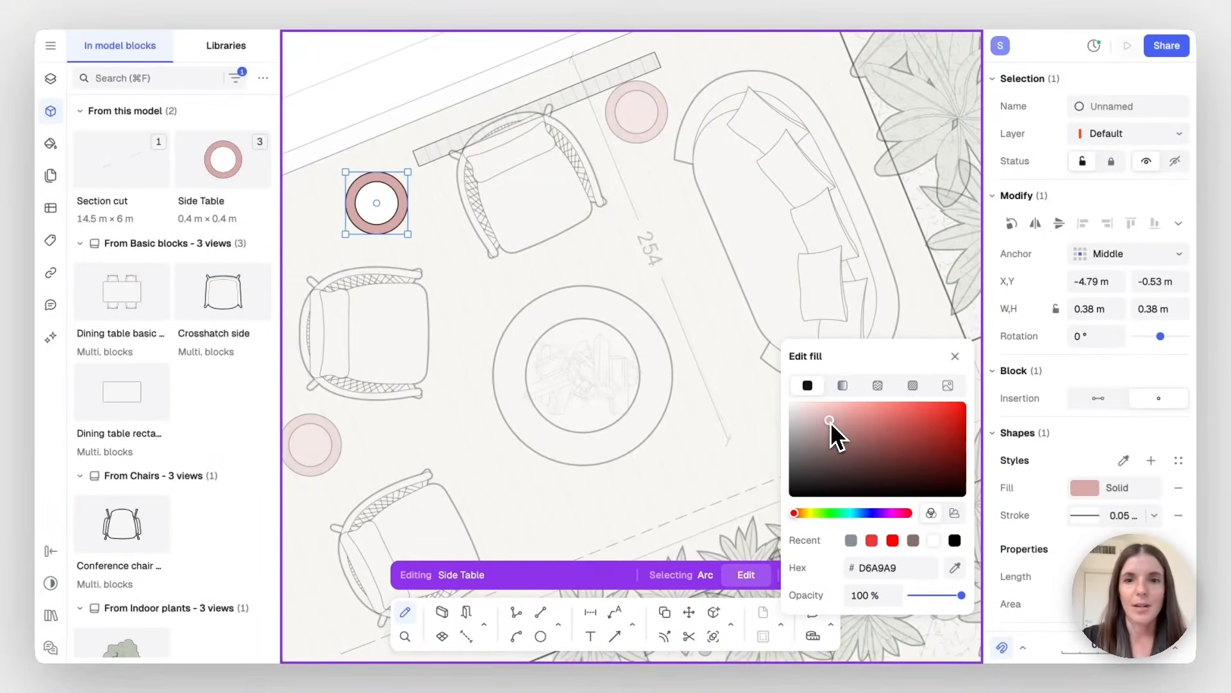
click(955, 356)
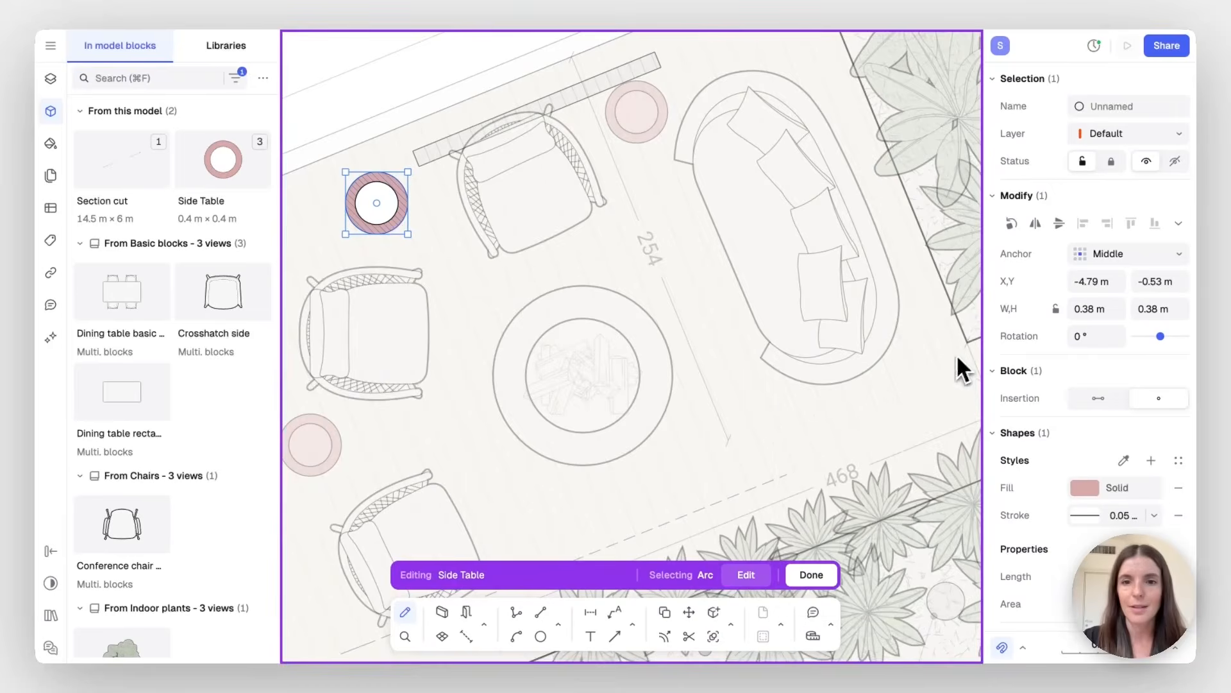
click(808, 574)
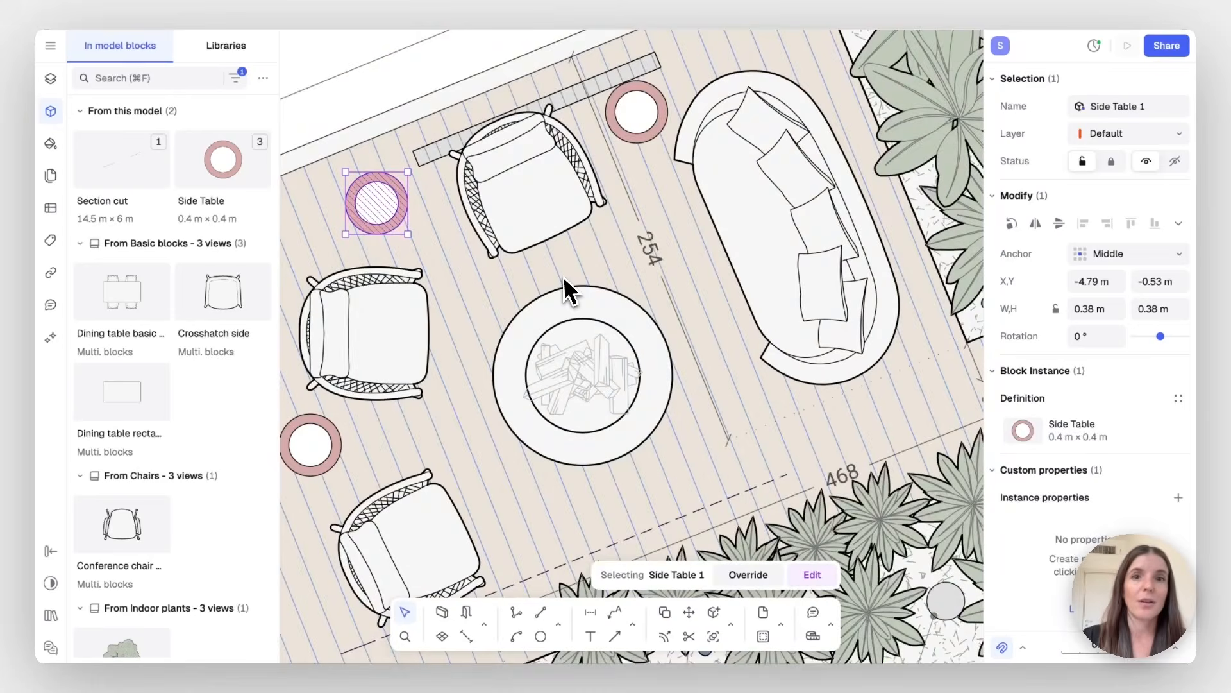
click(311, 122)
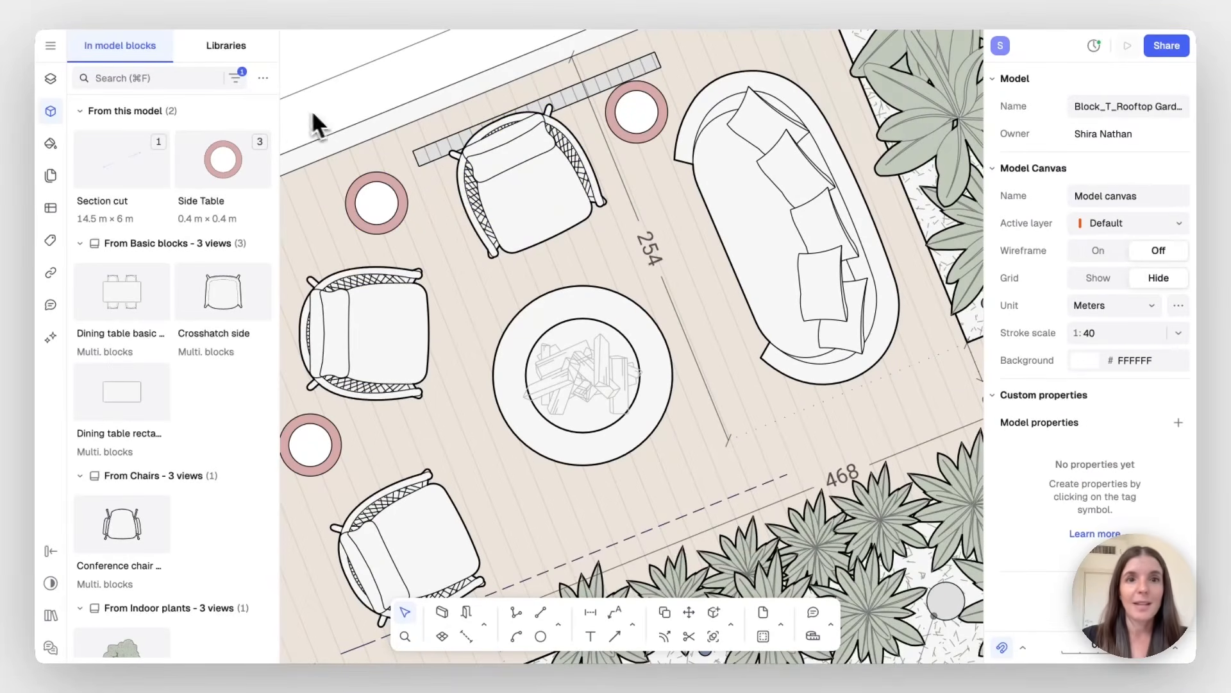
Edit the A3 title block, bucket-filling the band between its outer and inner frame lines with solid grey
scroll(383, 107, down, 10)
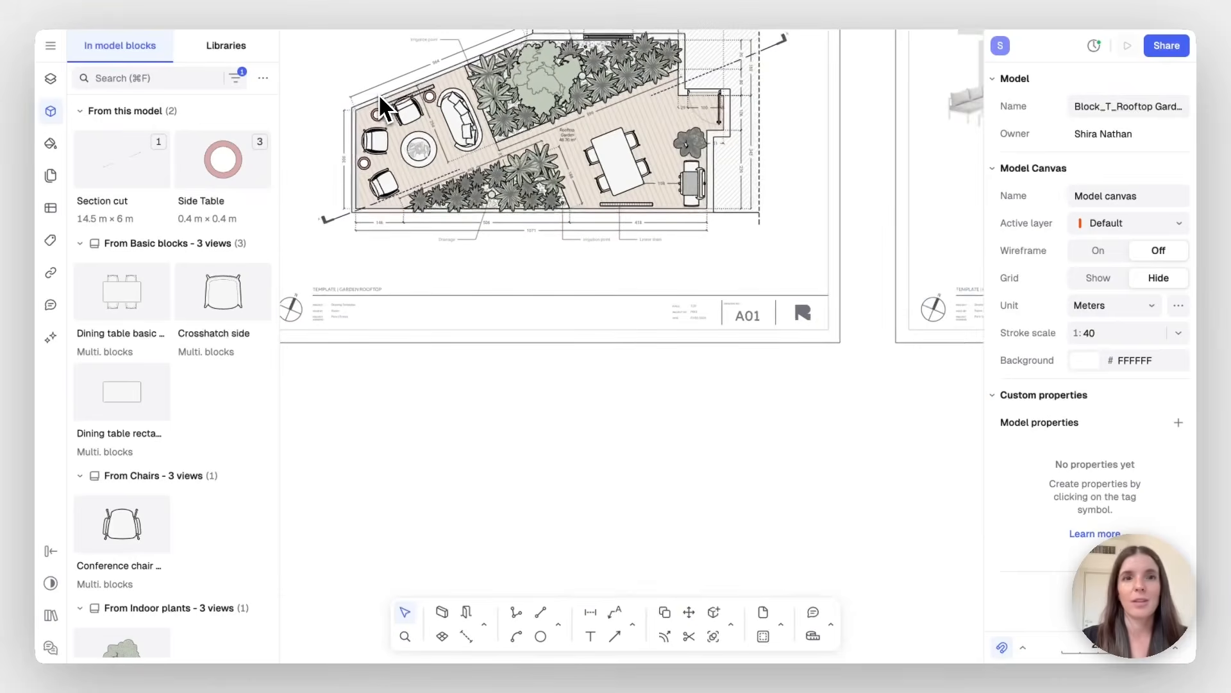
scroll(379, 98, down, 10)
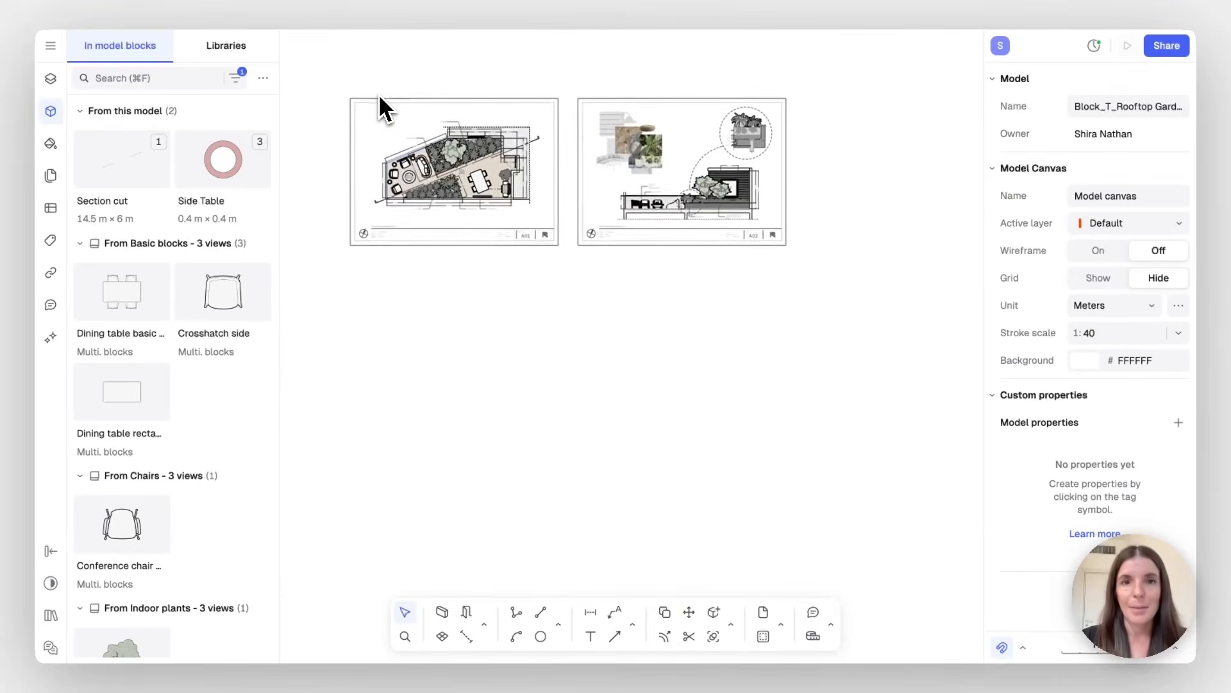
double_click(502, 281)
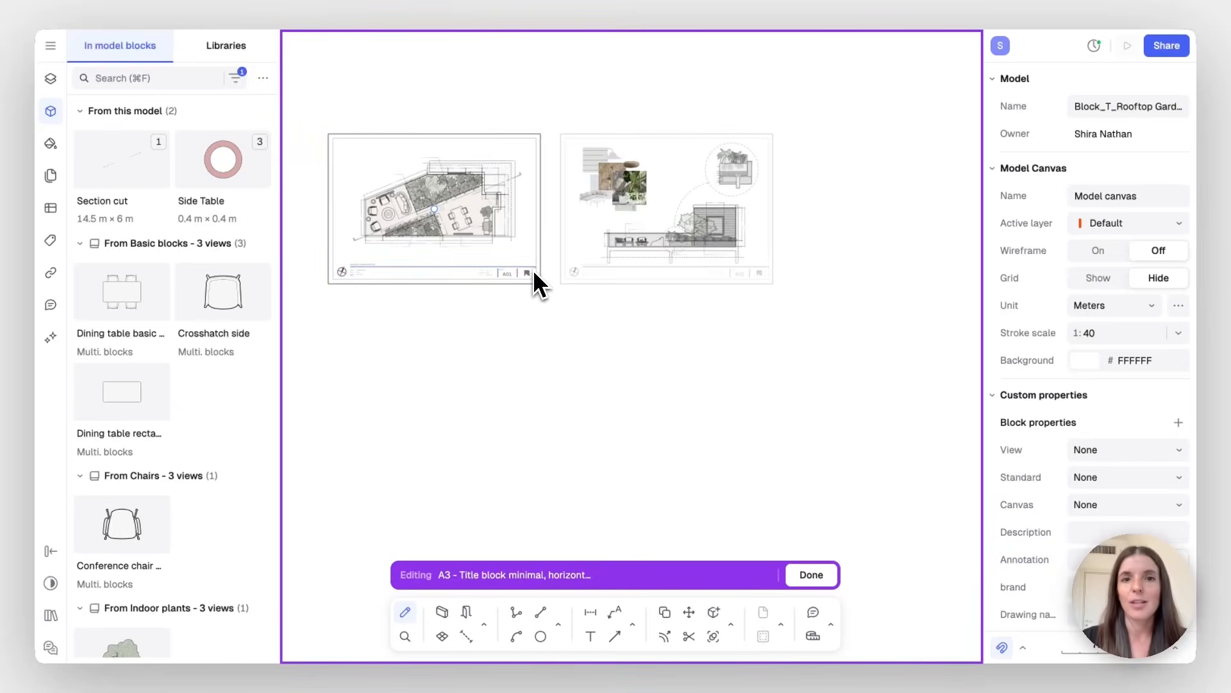
scroll(536, 277, up, 5)
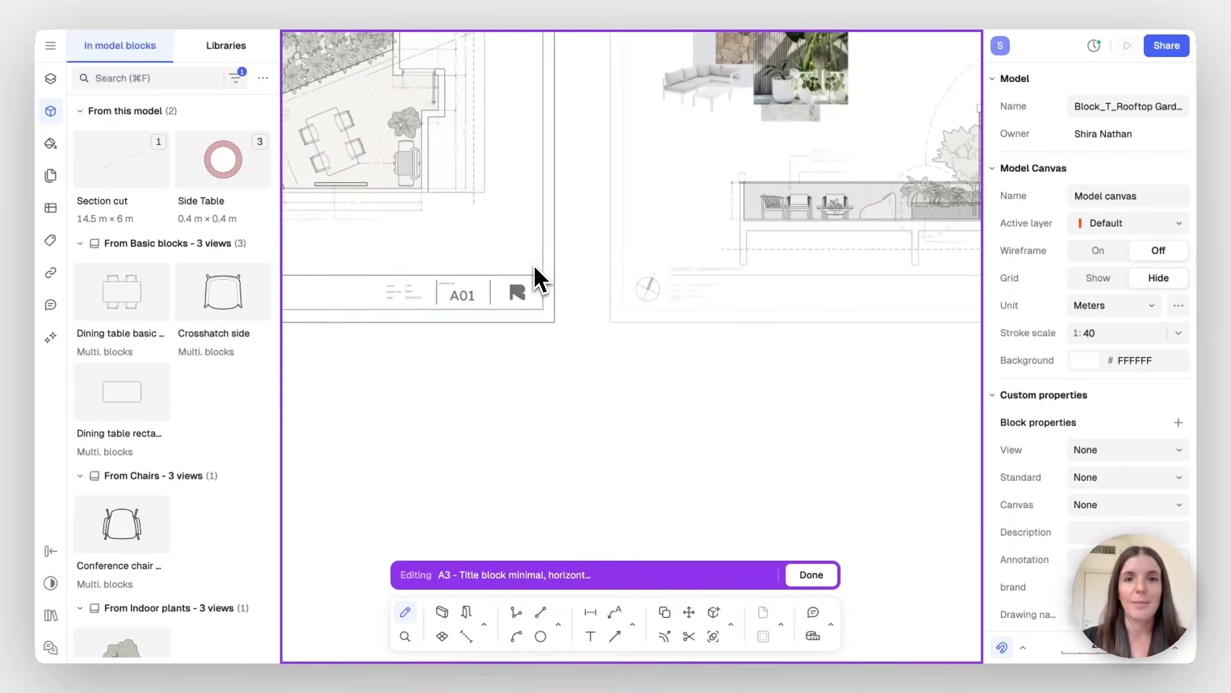
click(734, 639)
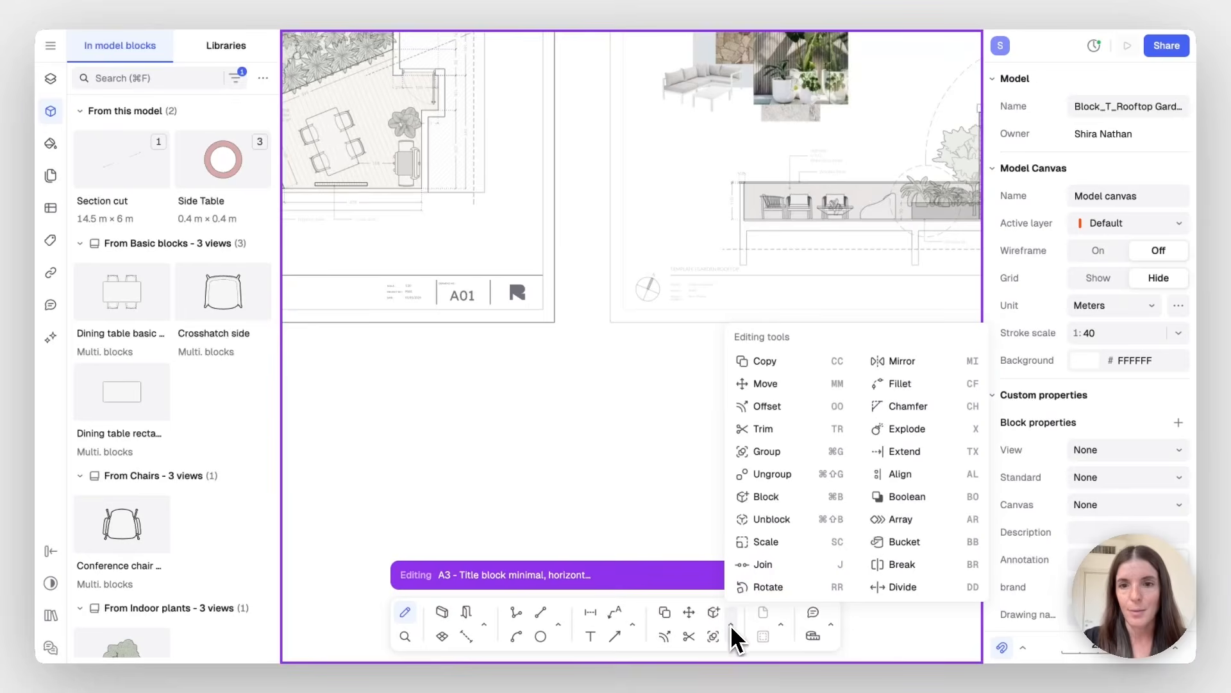
click(915, 572)
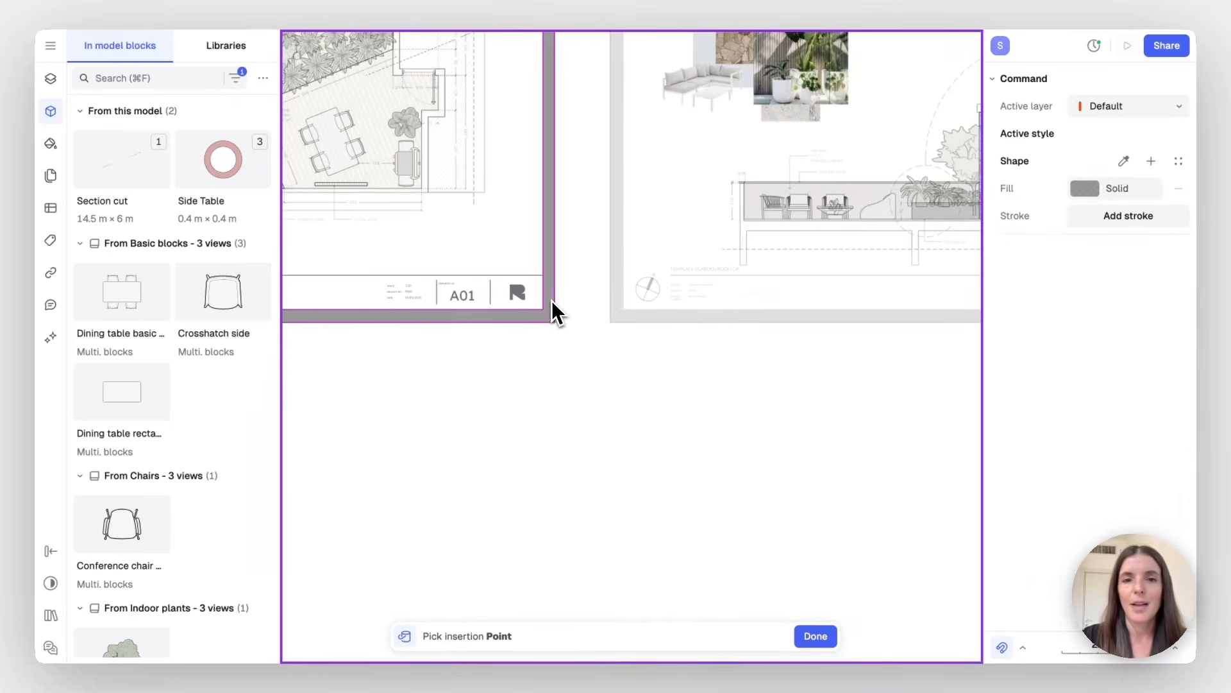
click(815, 636)
click(810, 574)
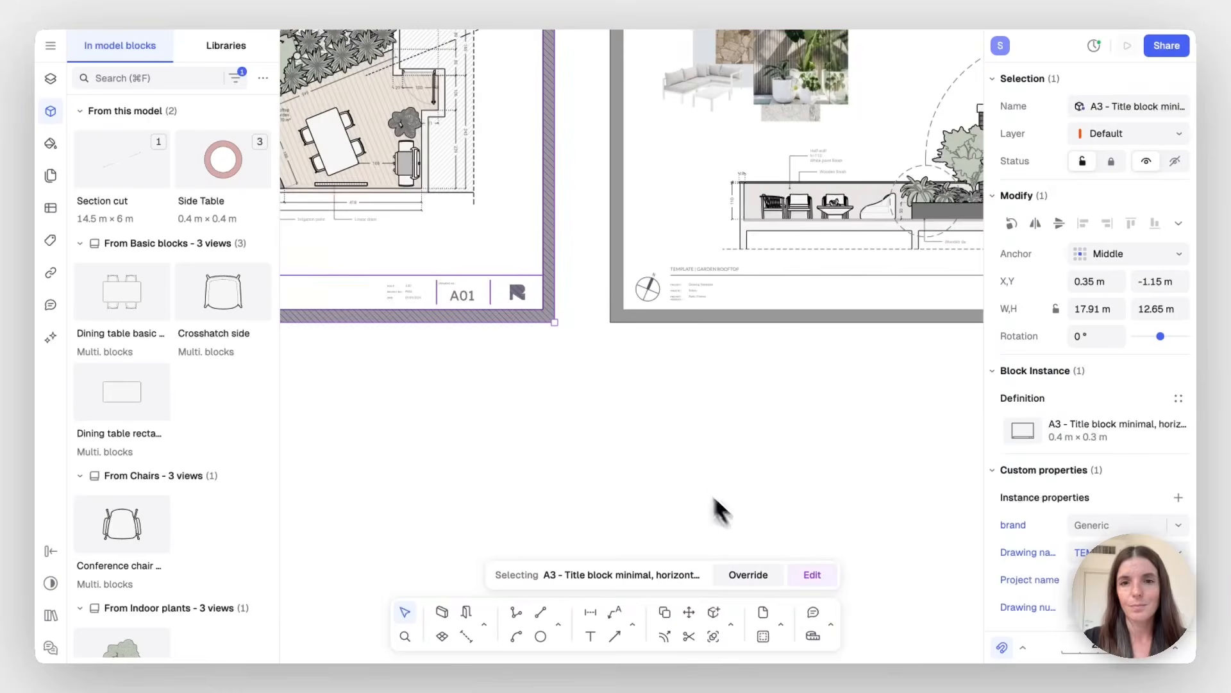
click(687, 484)
Review the frames of sheets A01 and A02, ending on the rooftop plan sheet
key(shift+1)
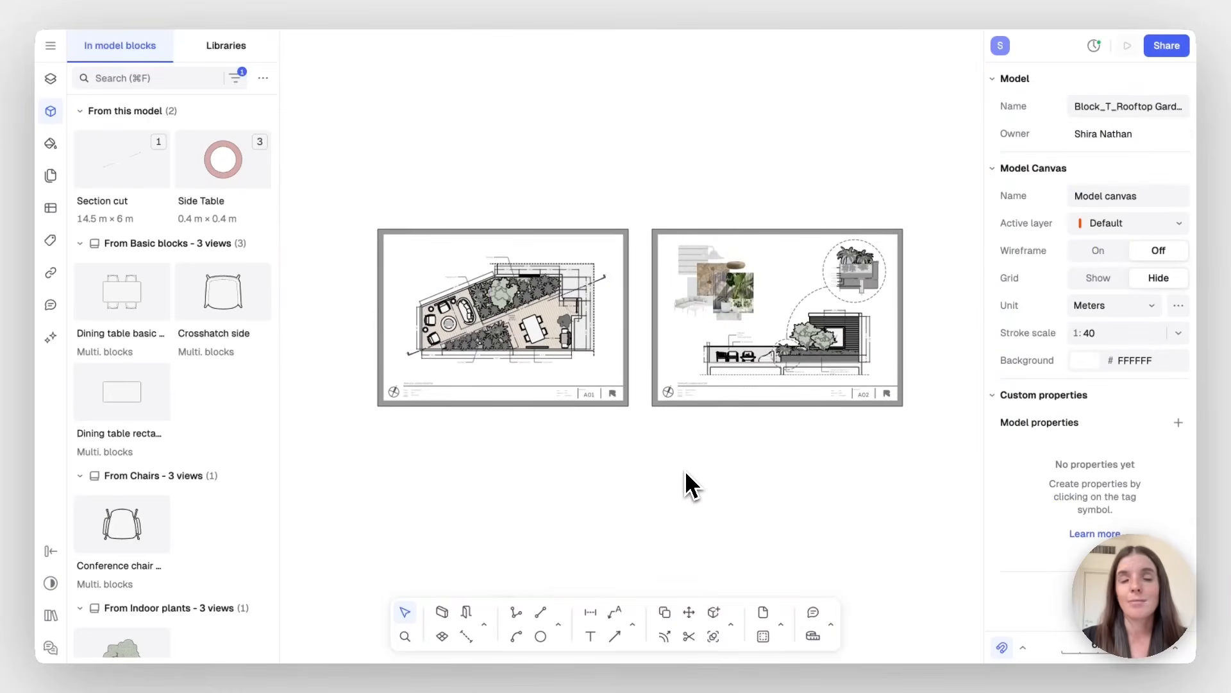
scroll(685, 470, up, 5)
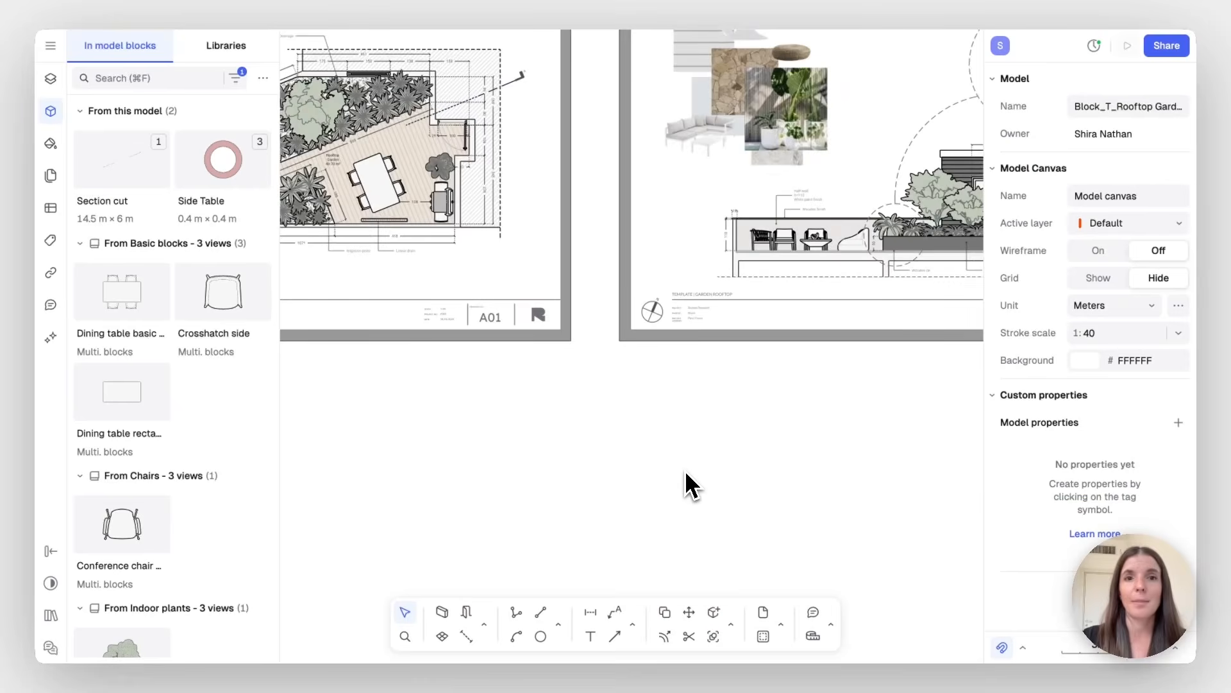
scroll(685, 471, up, 1)
scroll(685, 471, left, 1)
scroll(685, 471, up, 2)
scroll(685, 470, left, 1)
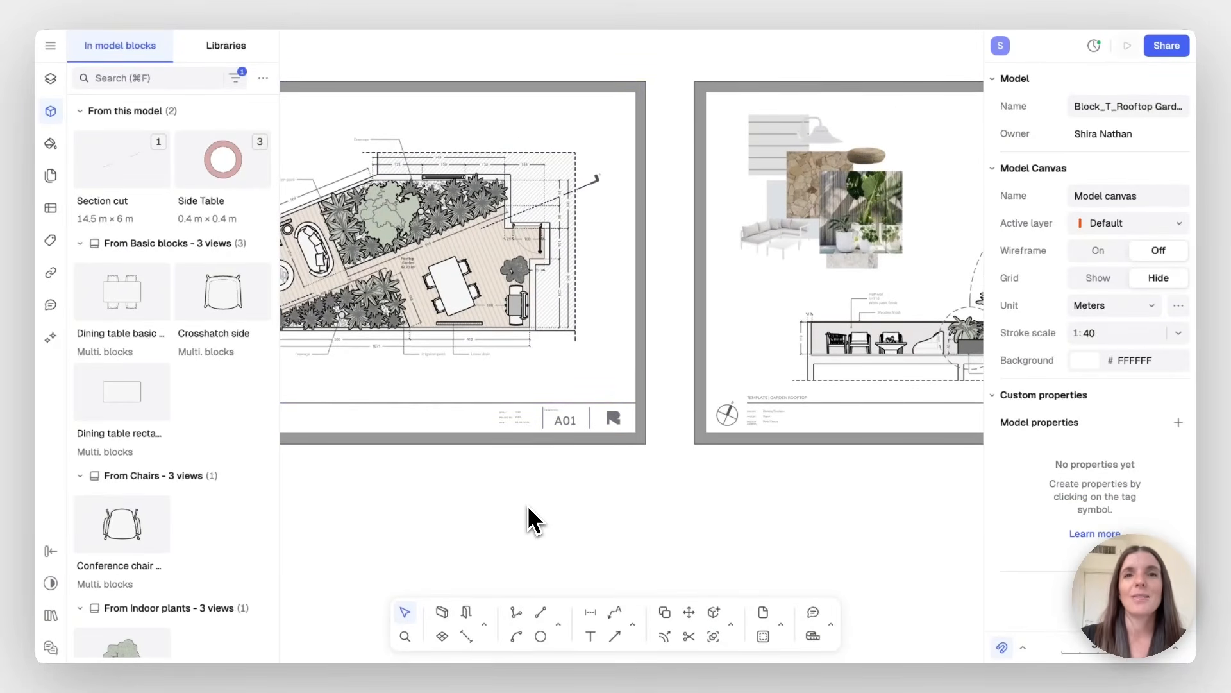
scroll(527, 505, left, 7)
scroll(527, 505, up, 2)
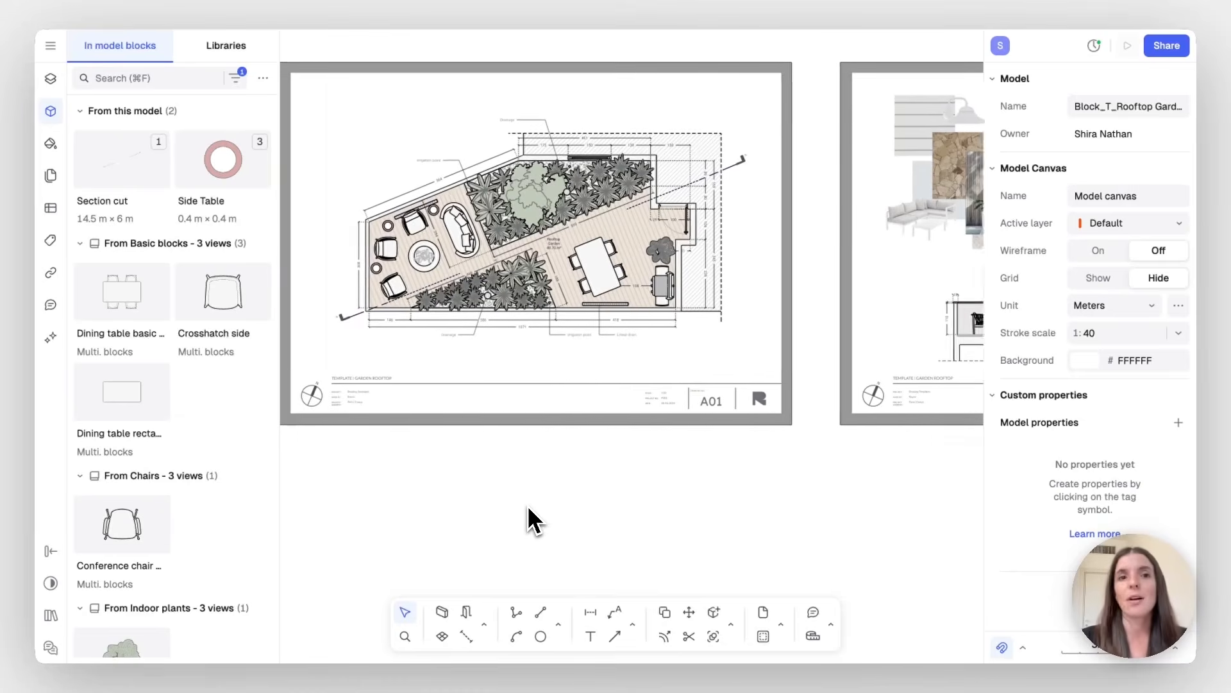
Make the side table between the two armchairs along the terrace's 300 cm wall a unique block
scroll(459, 394, up, 10)
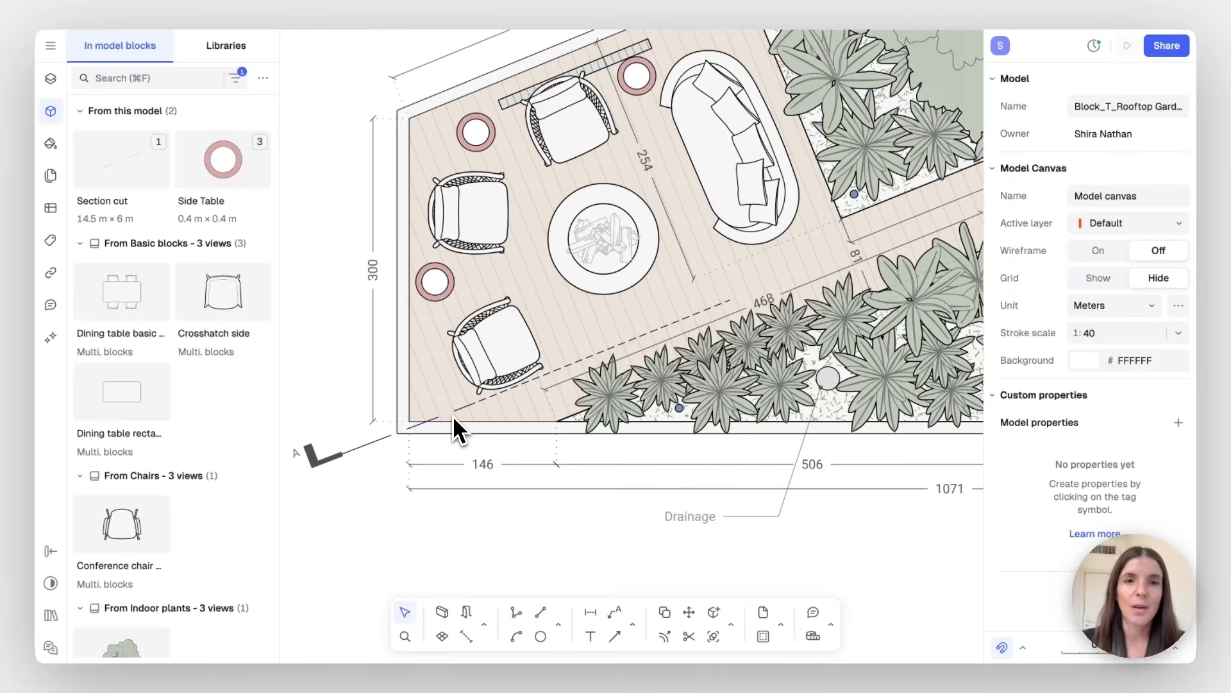
click(471, 360)
scroll(472, 355, up, 2)
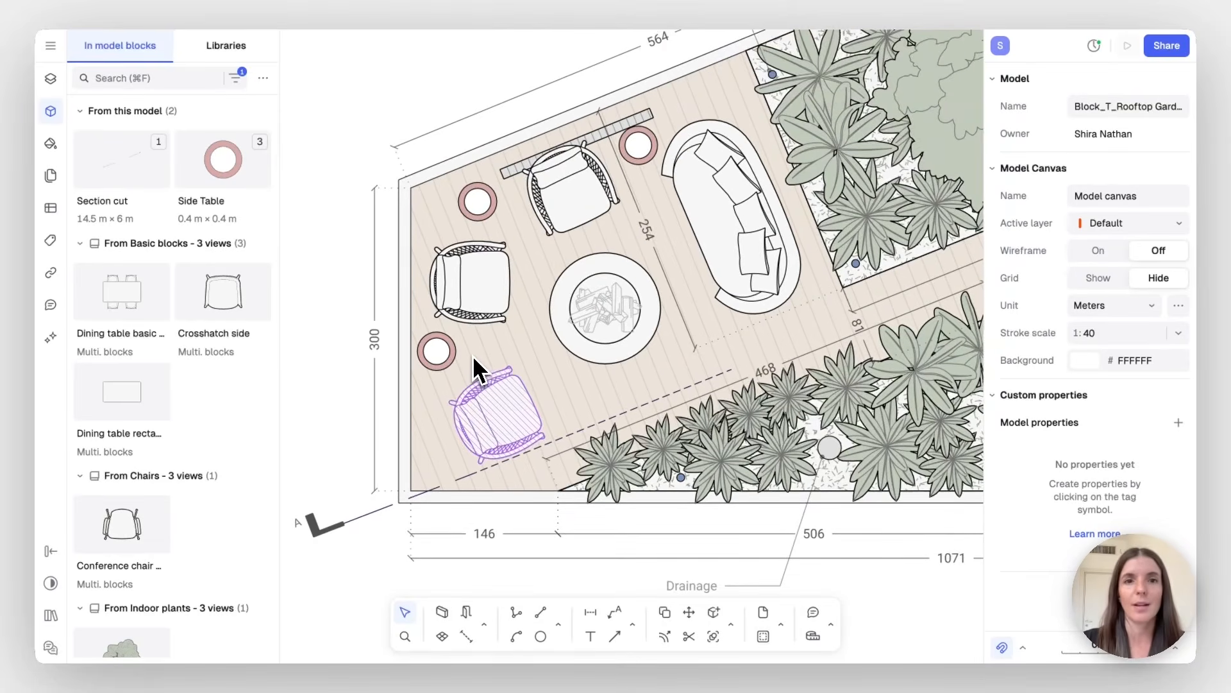
scroll(472, 355, up, 3)
click(470, 363)
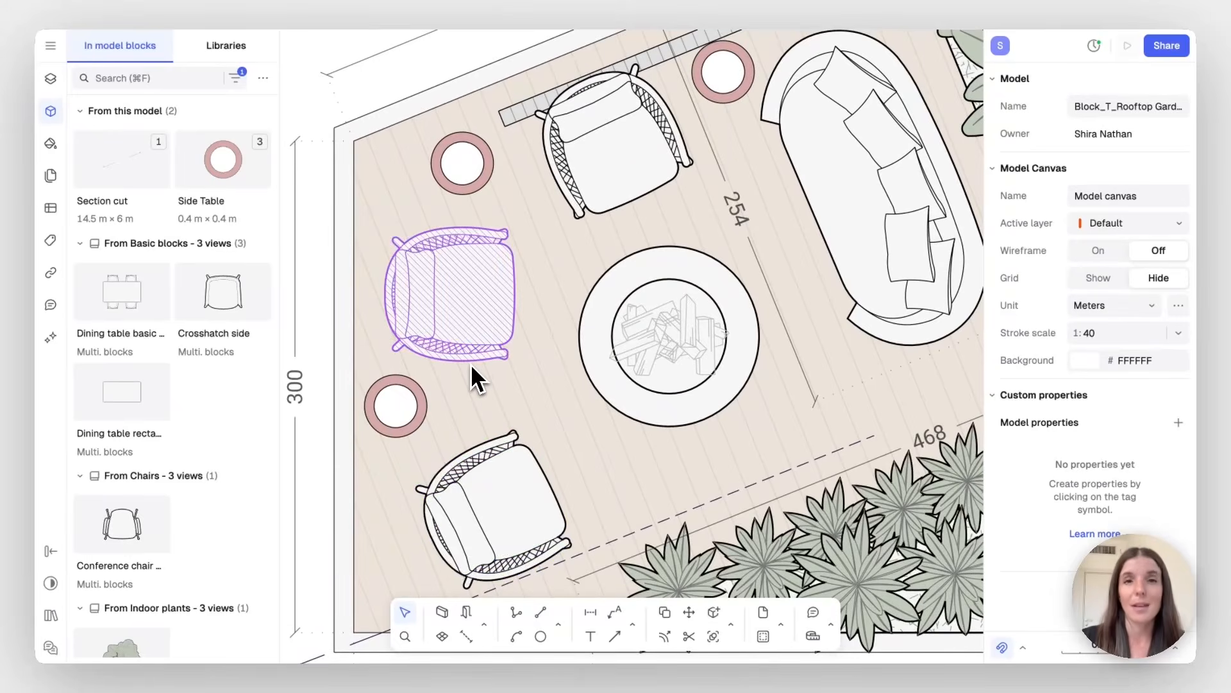
click(421, 398)
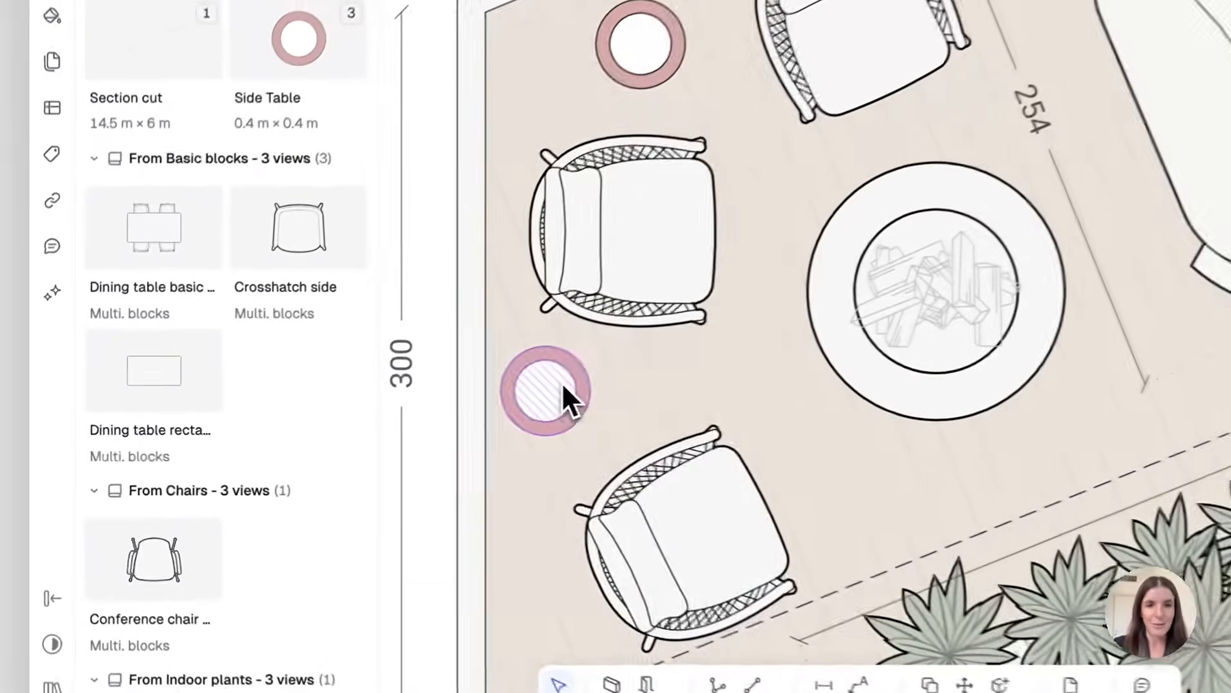
right_click(408, 398)
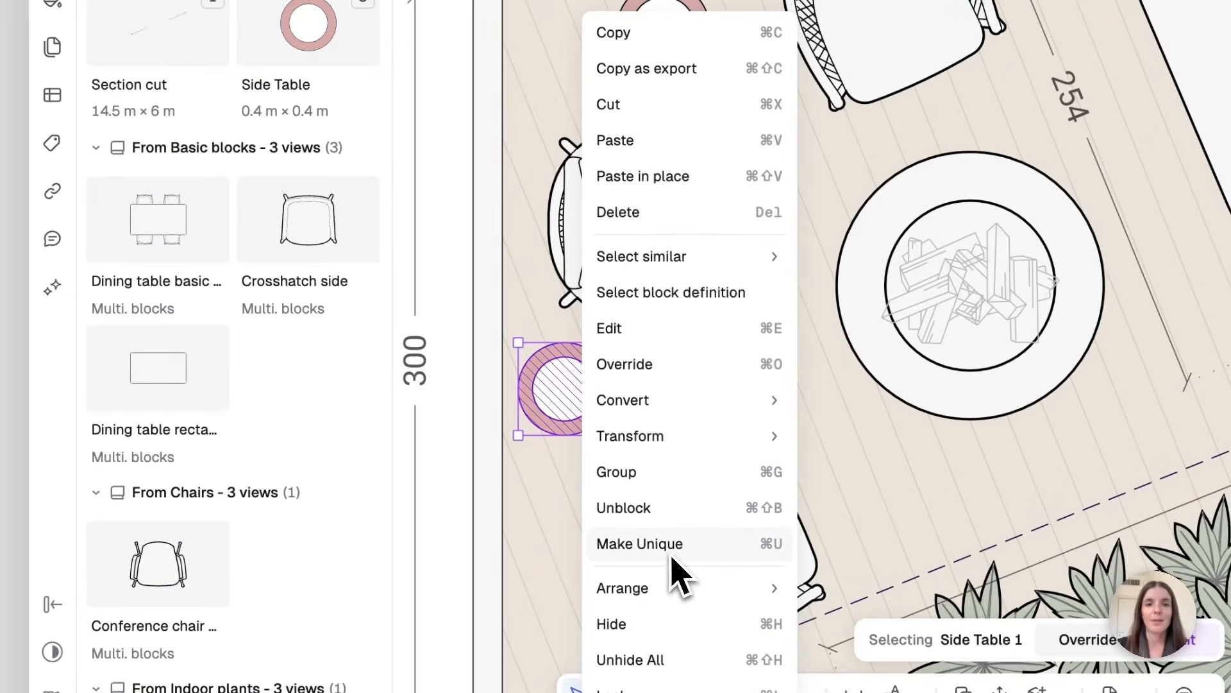
click(709, 552)
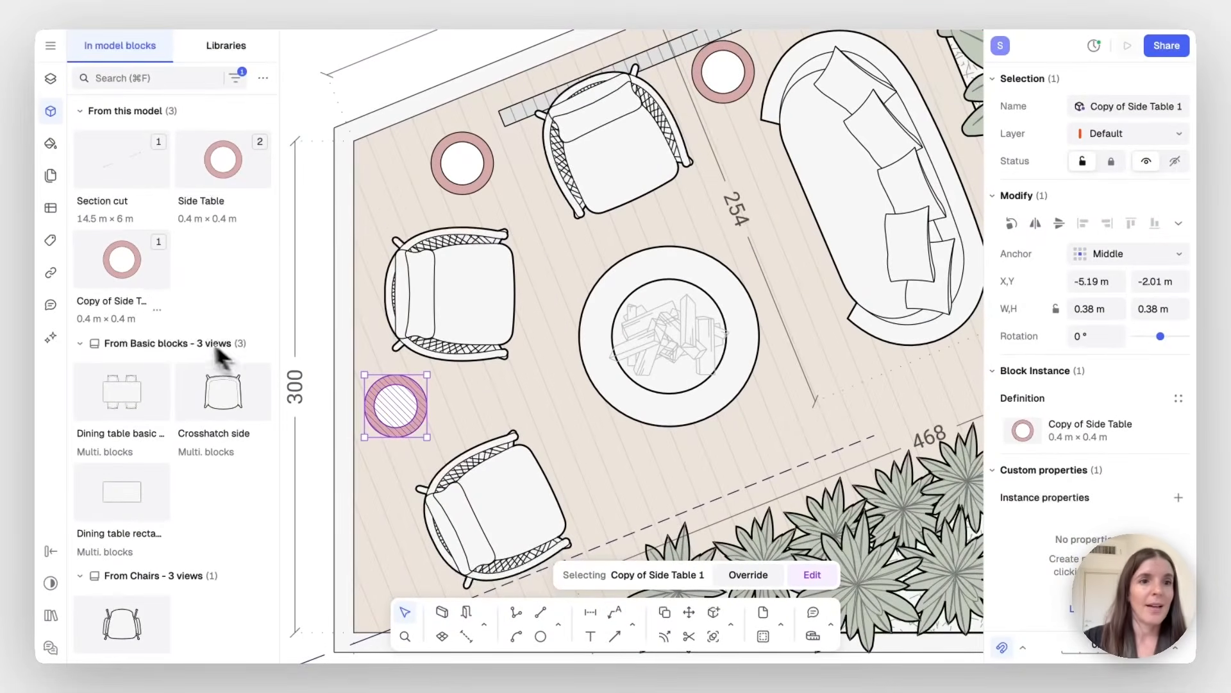
Rename the copied side table block in the model's block list as Side Table_01
double_click(126, 302)
click(110, 302)
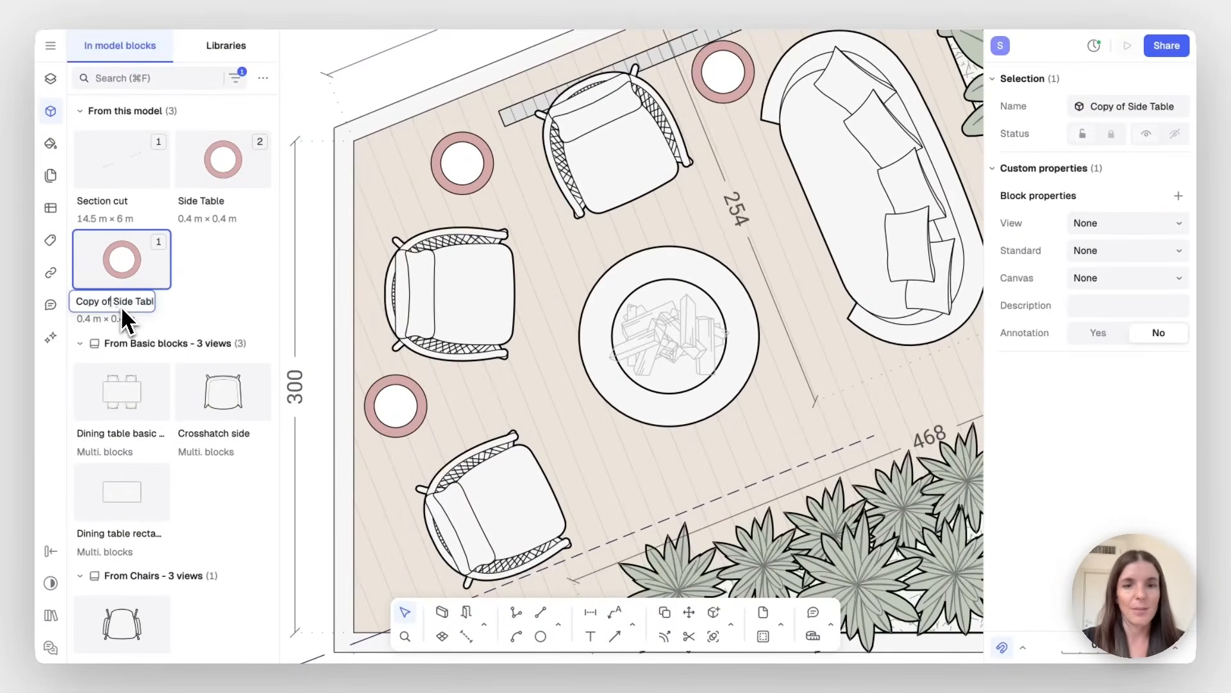
key(BackSpace)
key(BackSpace)
key(BackSpace)
key(BackSpace)
key(BackSpace)
key(BackSpace)
key(BackSpace)
key(BackSpace)
click(153, 303)
text(_01)
key(Return)
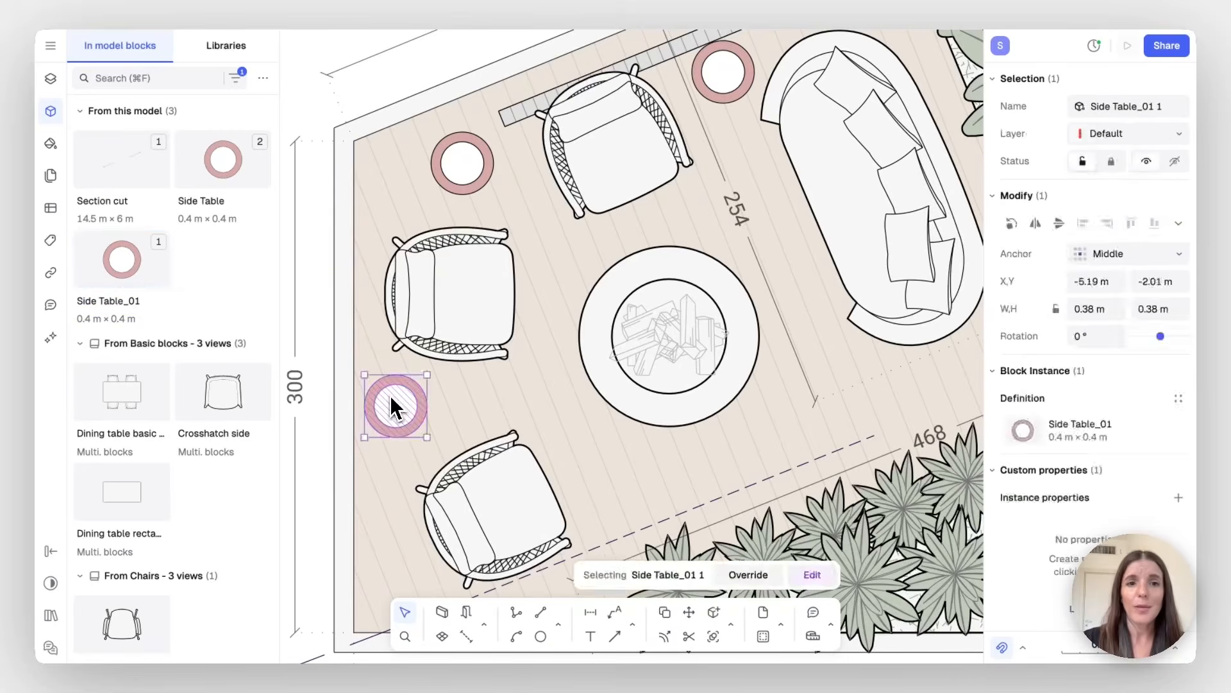
Edit the Side Table_01 block, changing its outer circle's fill to solid white, FFFFFF
double_click(391, 401)
click(425, 397)
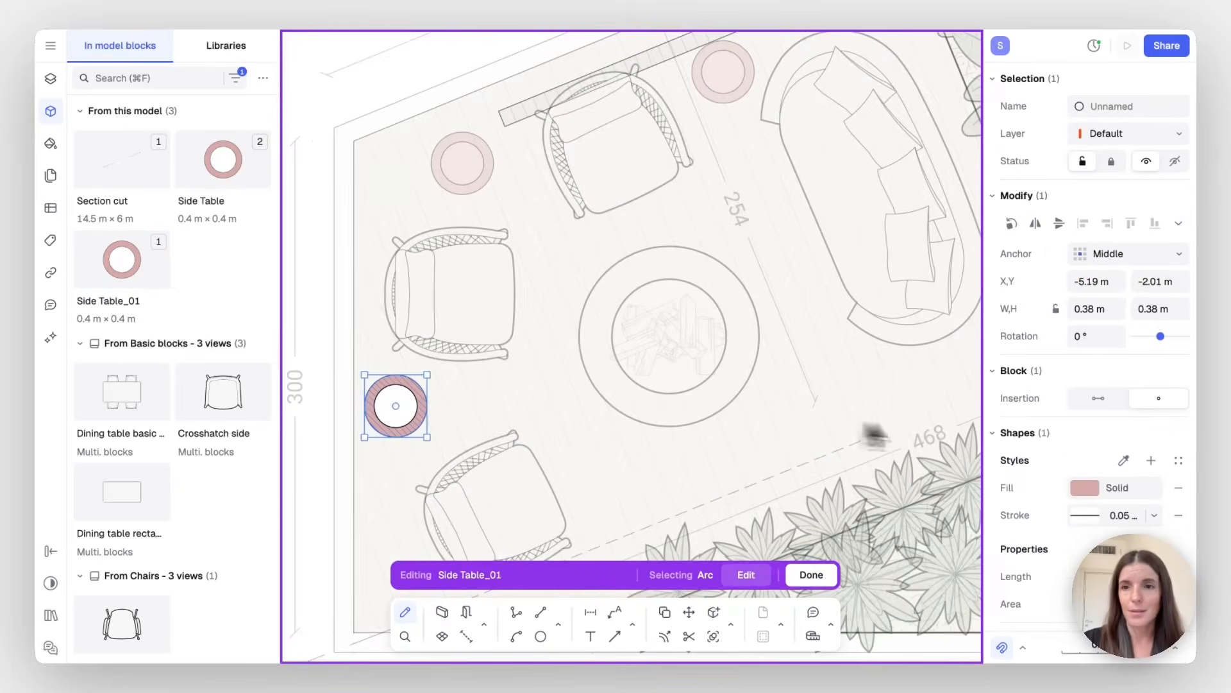
click(1084, 488)
drag(833, 424, 732, 365)
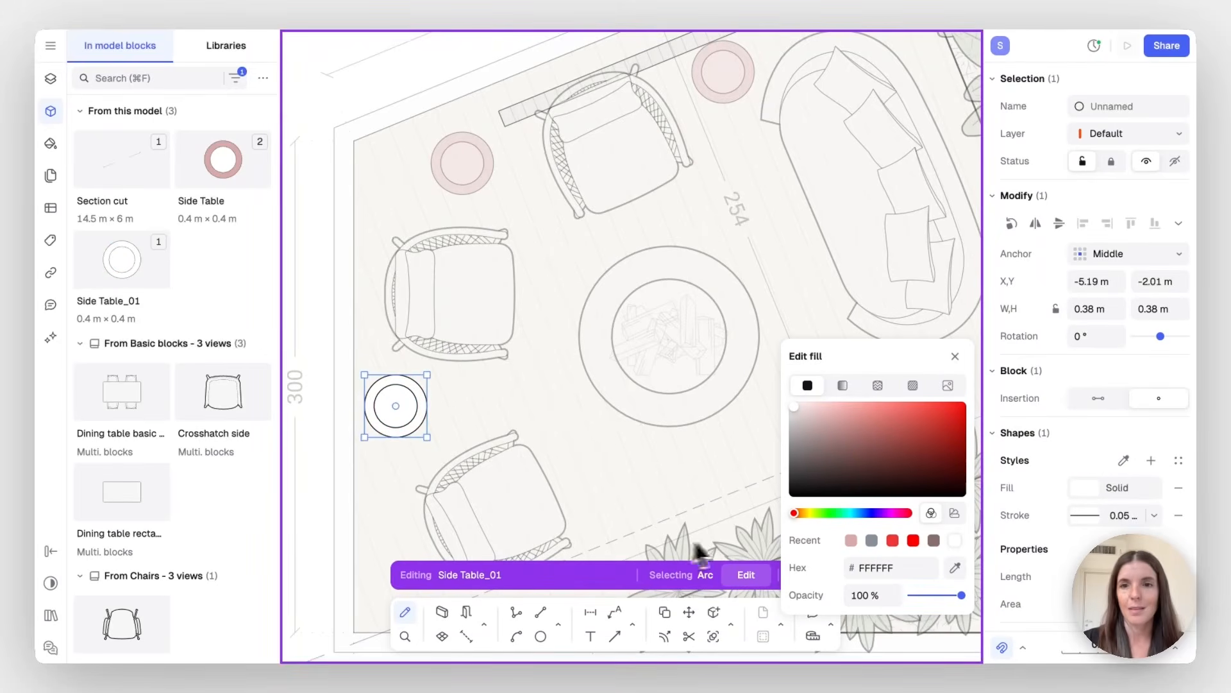
click(954, 357)
click(814, 574)
Copy the dining table with four chairs to the blank canvas below the sheets and rotate the copy to 90°
scroll(318, 350, down, 5)
scroll(453, 422, up, 2)
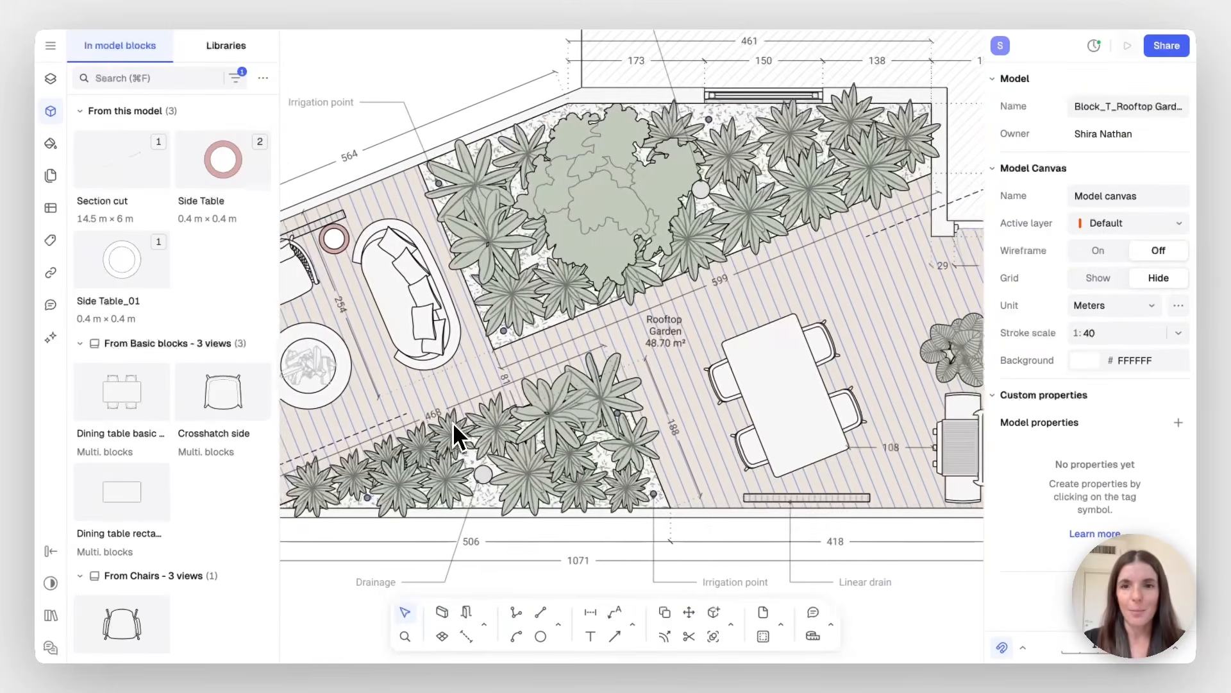
click(769, 373)
key(c)
click(769, 372)
scroll(771, 374, down, 5)
scroll(771, 378, down, 10)
click(411, 390)
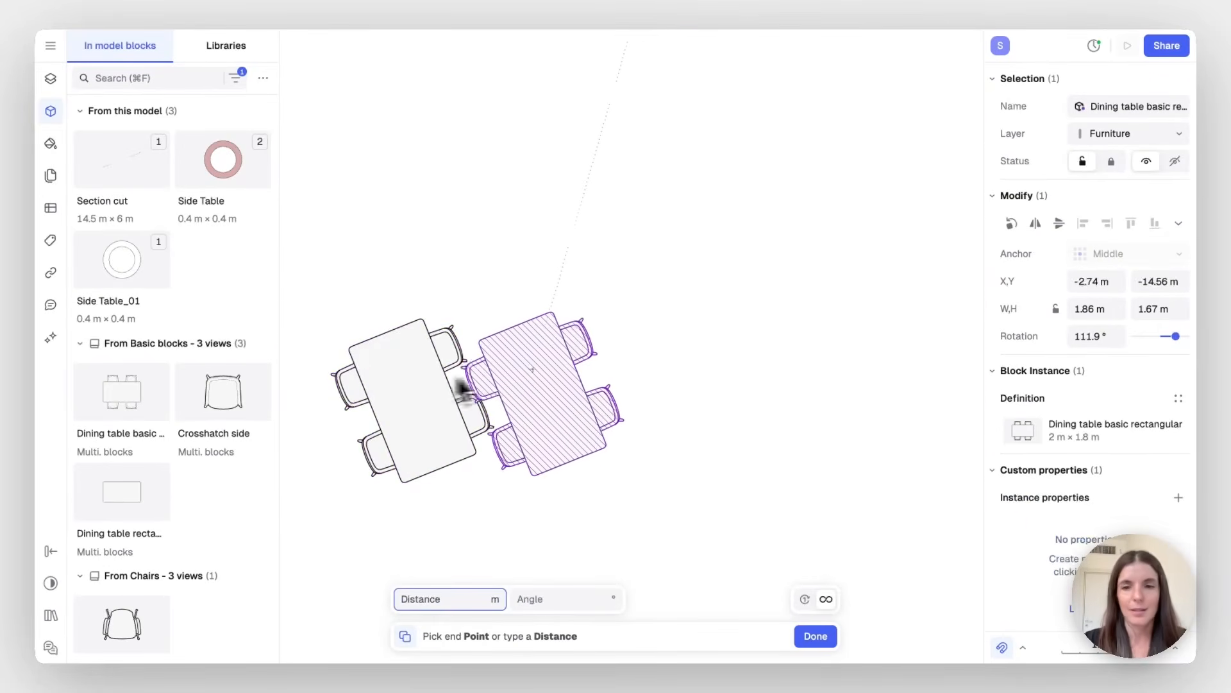
key(Escape)
drag(450, 299, 506, 329)
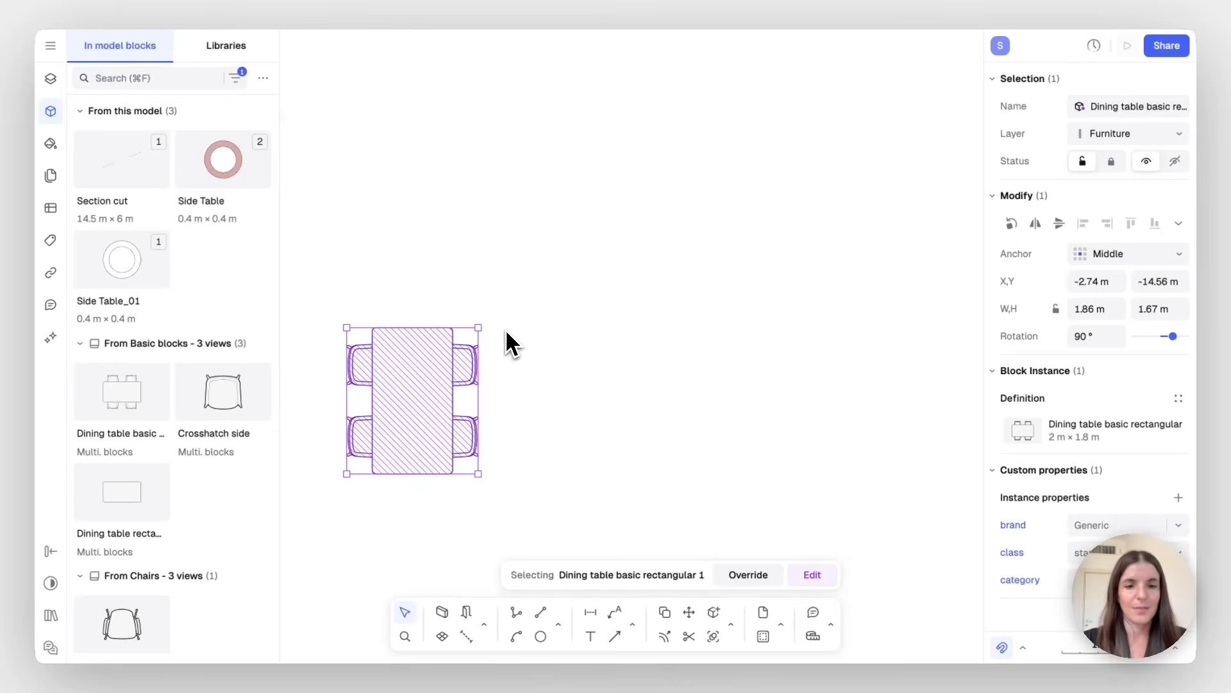
Copy the upright dining table twice into a horizontal row of three, placing the first copy about 2.35 m away
key(c)
click(424, 404)
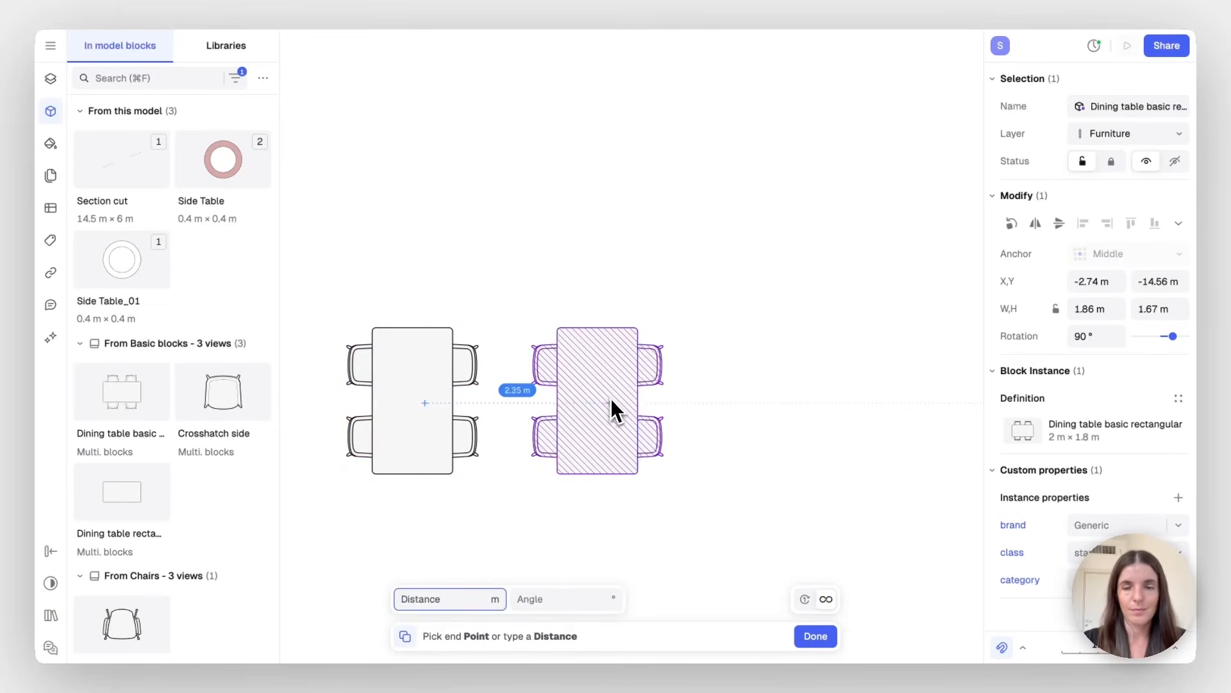
click(610, 399)
click(791, 407)
key(Escape)
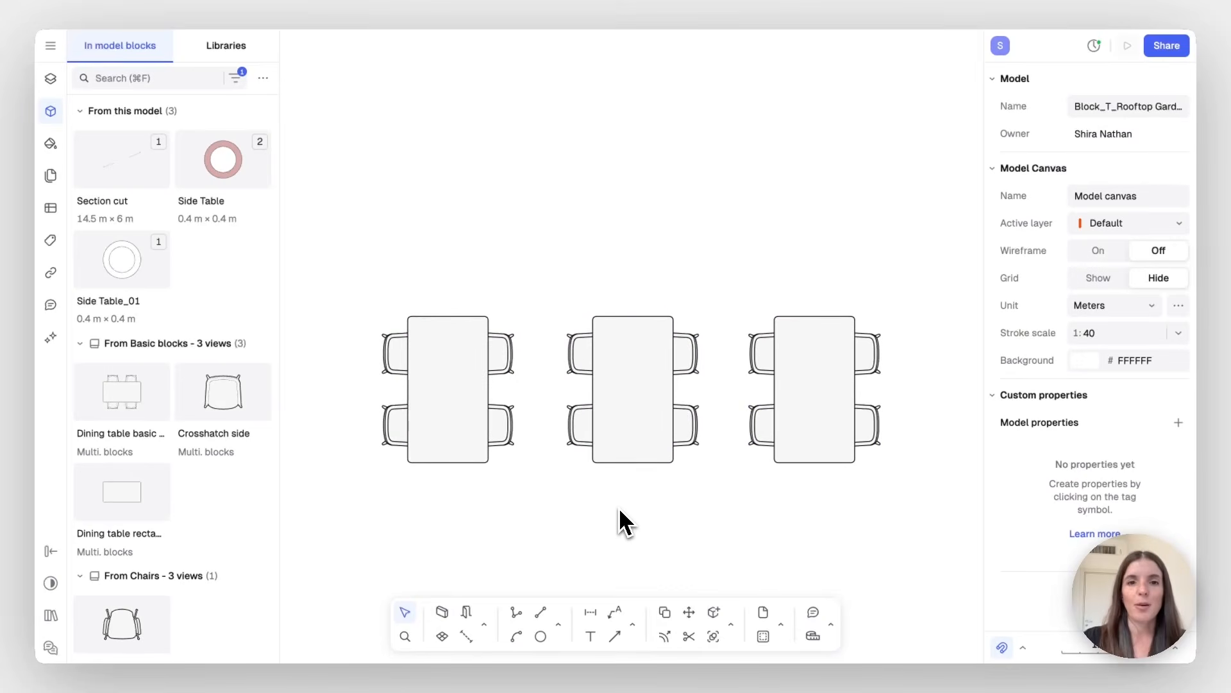
Add a Yes/No block property named Client Approval to the Dining table basic rectangular block and set it to Yes
scroll(620, 509, right, 1)
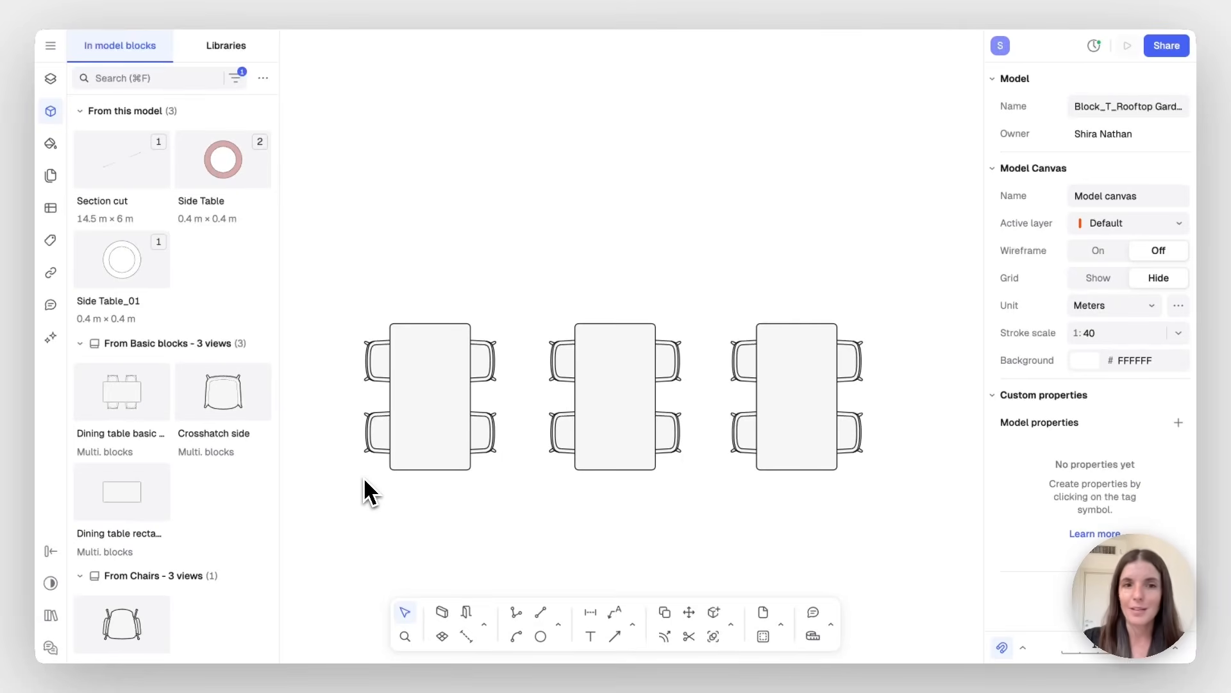
click(133, 407)
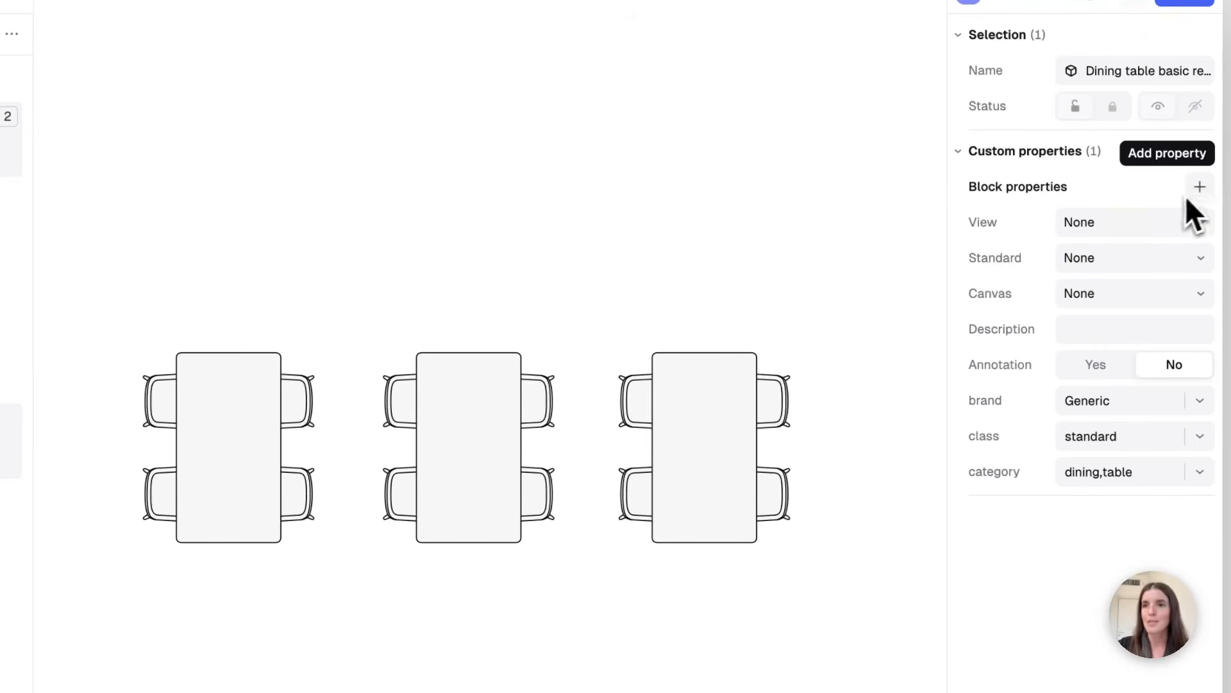
click(1200, 187)
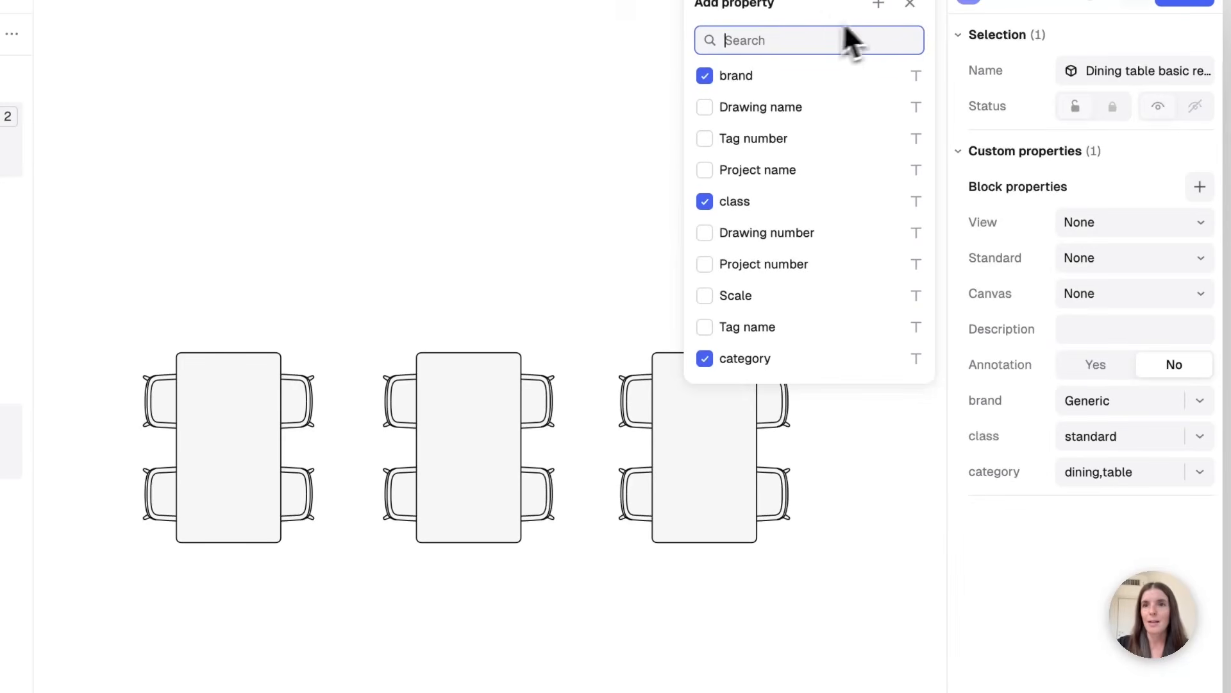
click(879, 6)
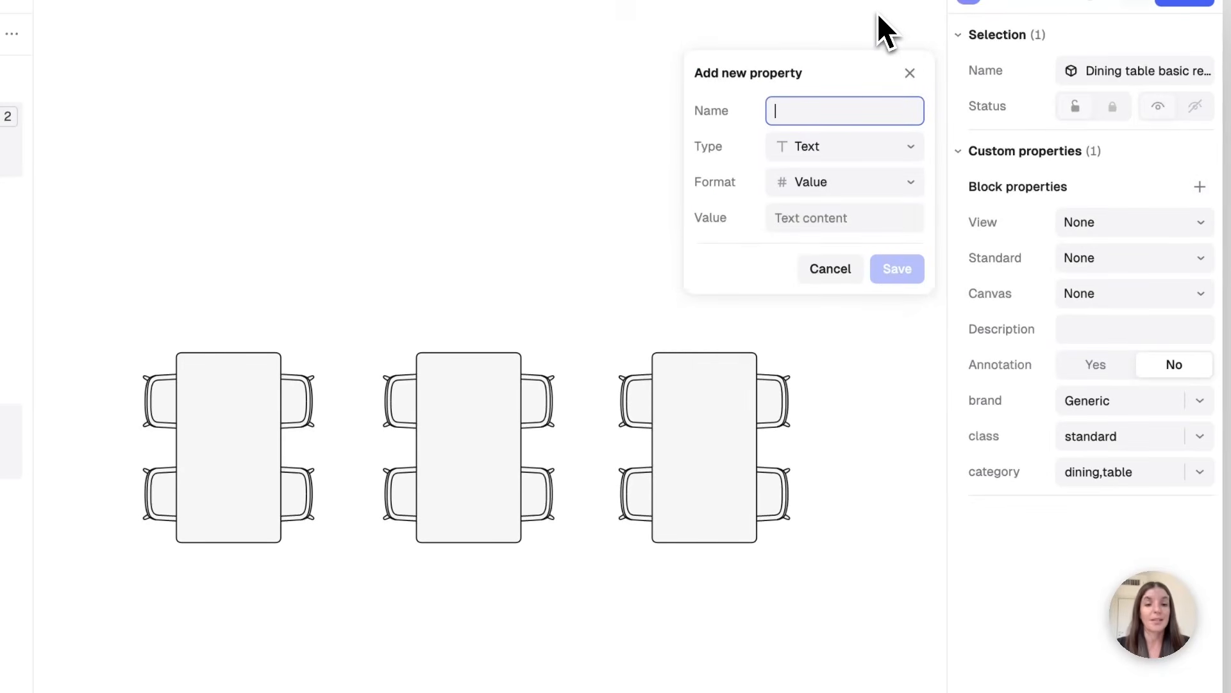
text(Client )
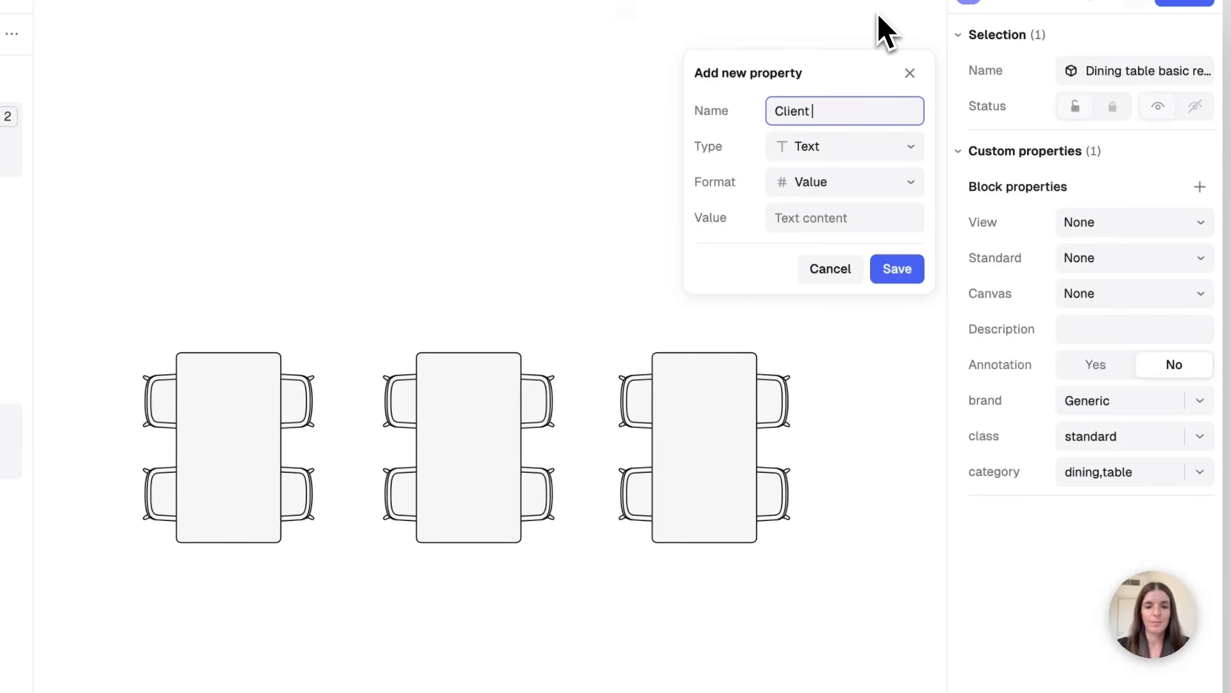
text(Approval)
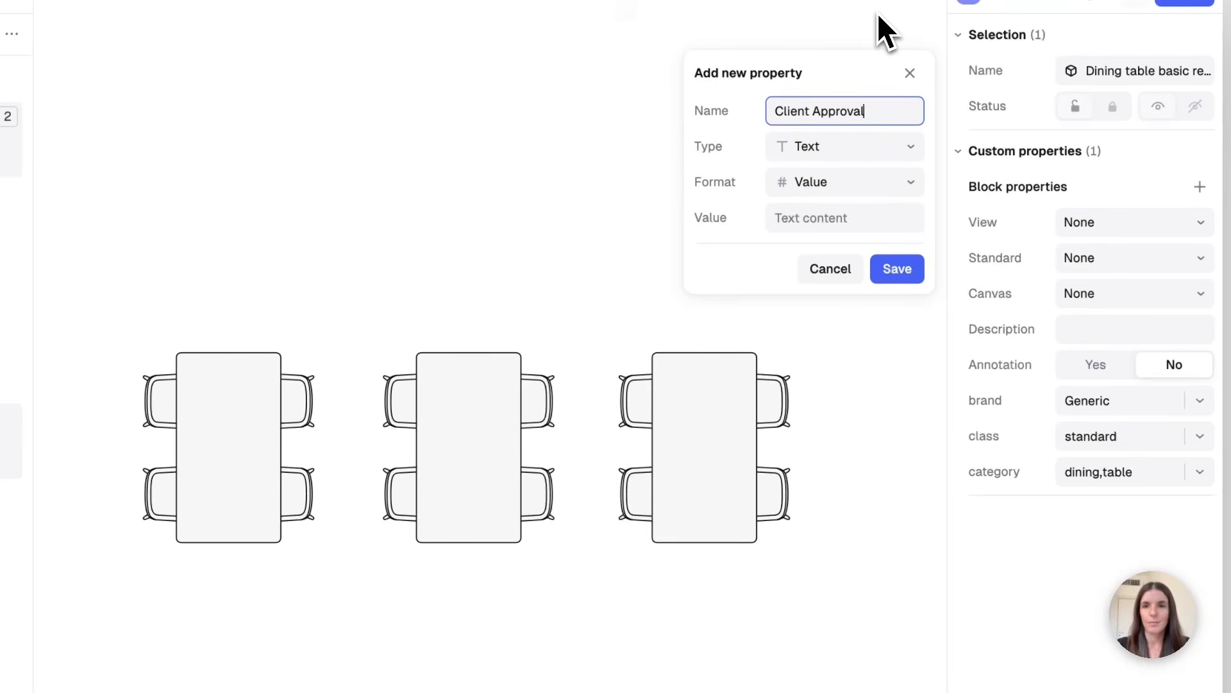
click(907, 153)
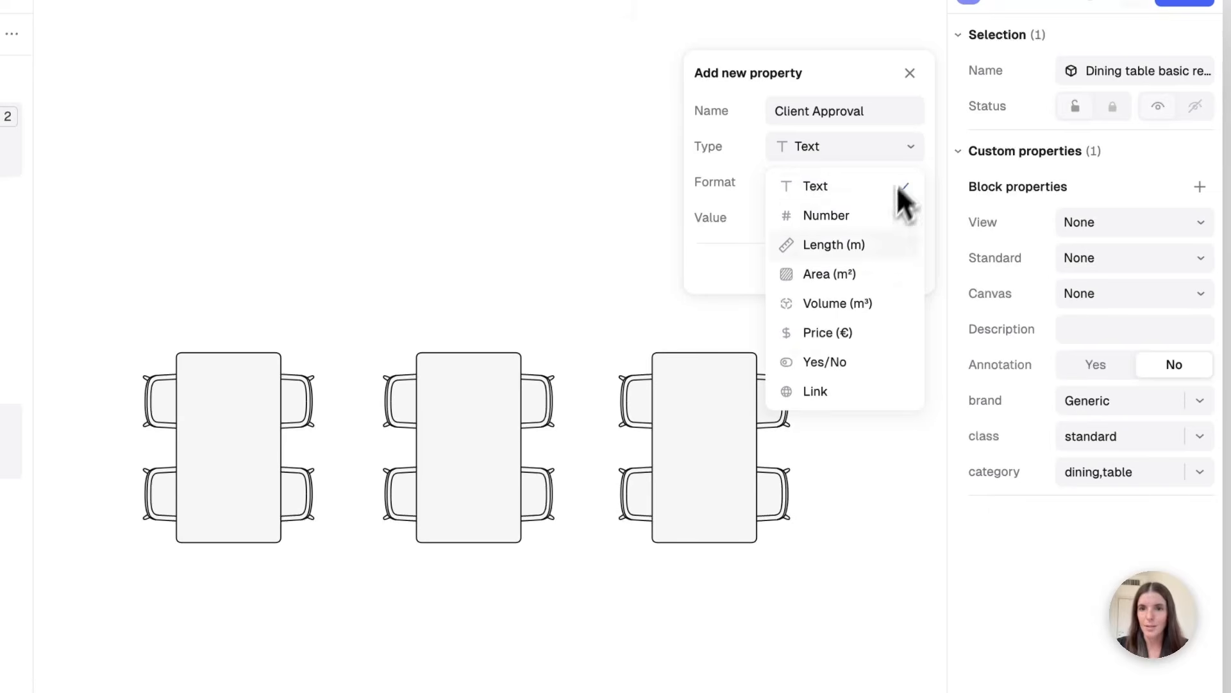
click(853, 362)
click(898, 263)
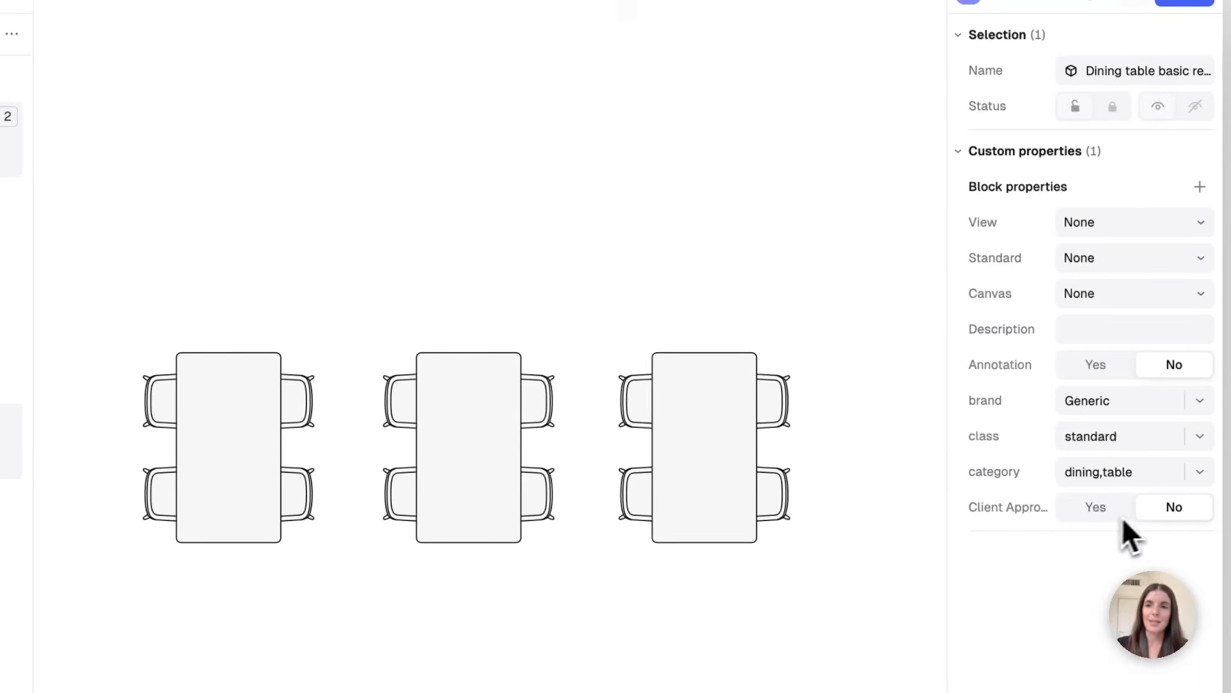
click(1098, 507)
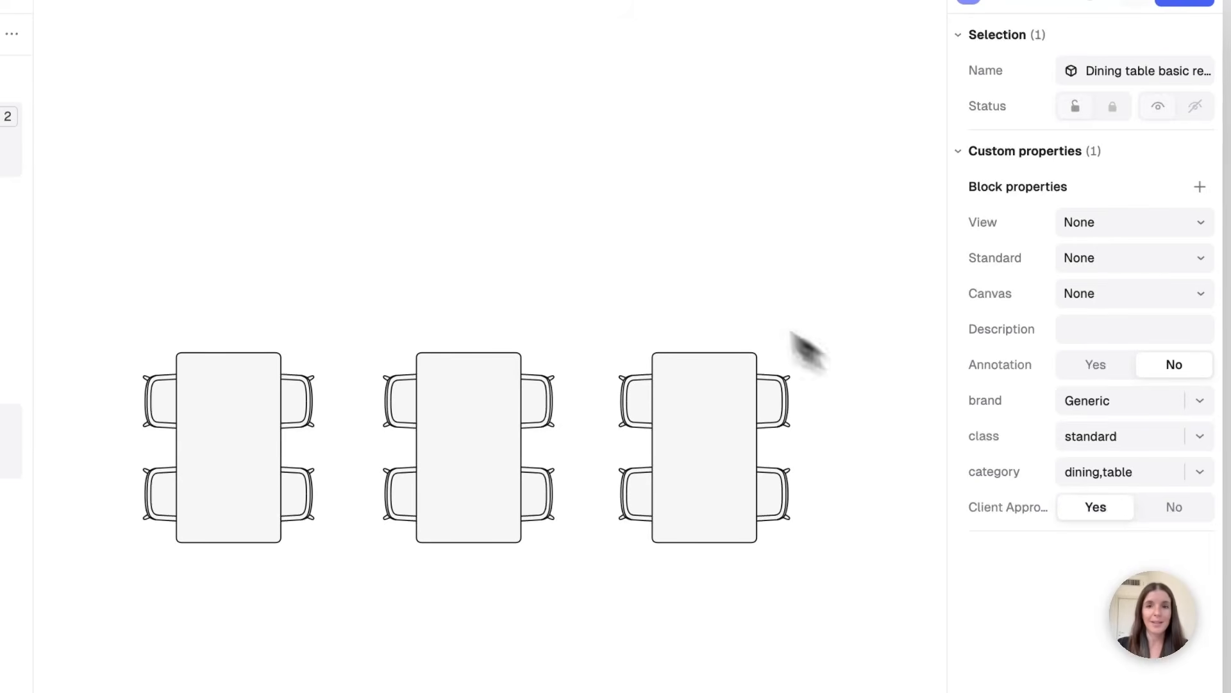
click(669, 273)
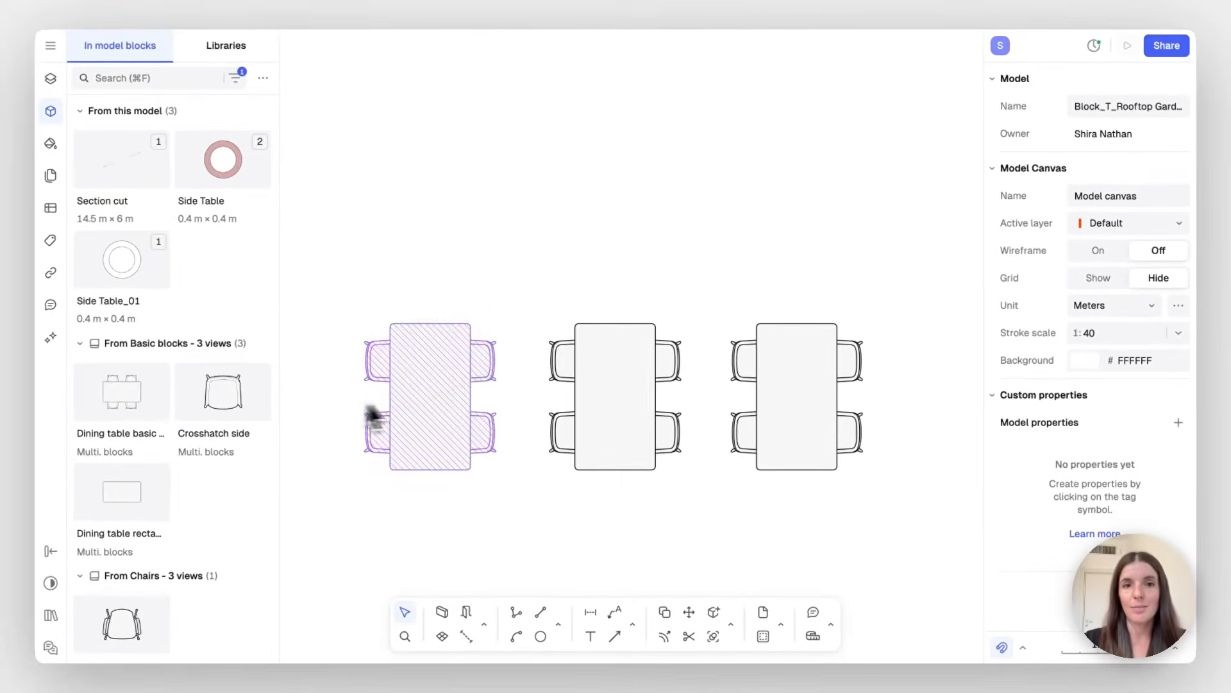
Check the instance properties of the three dining table copies, including Client Approval
click(421, 399)
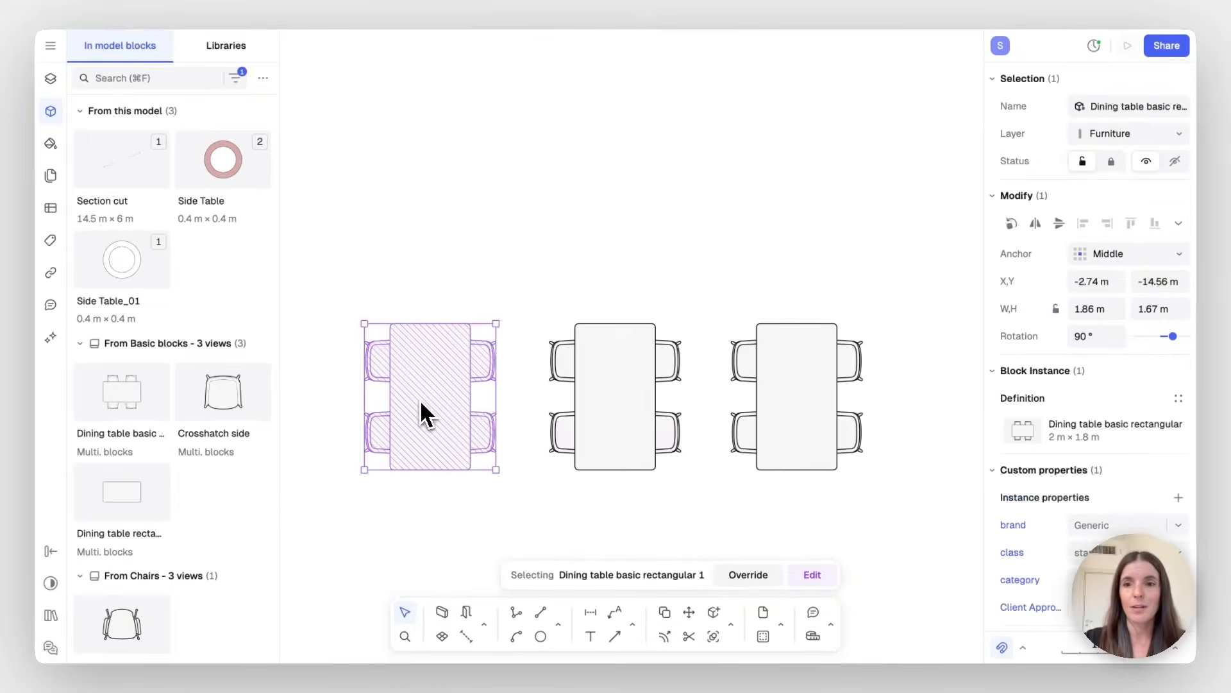
scroll(1090, 585, down, 1)
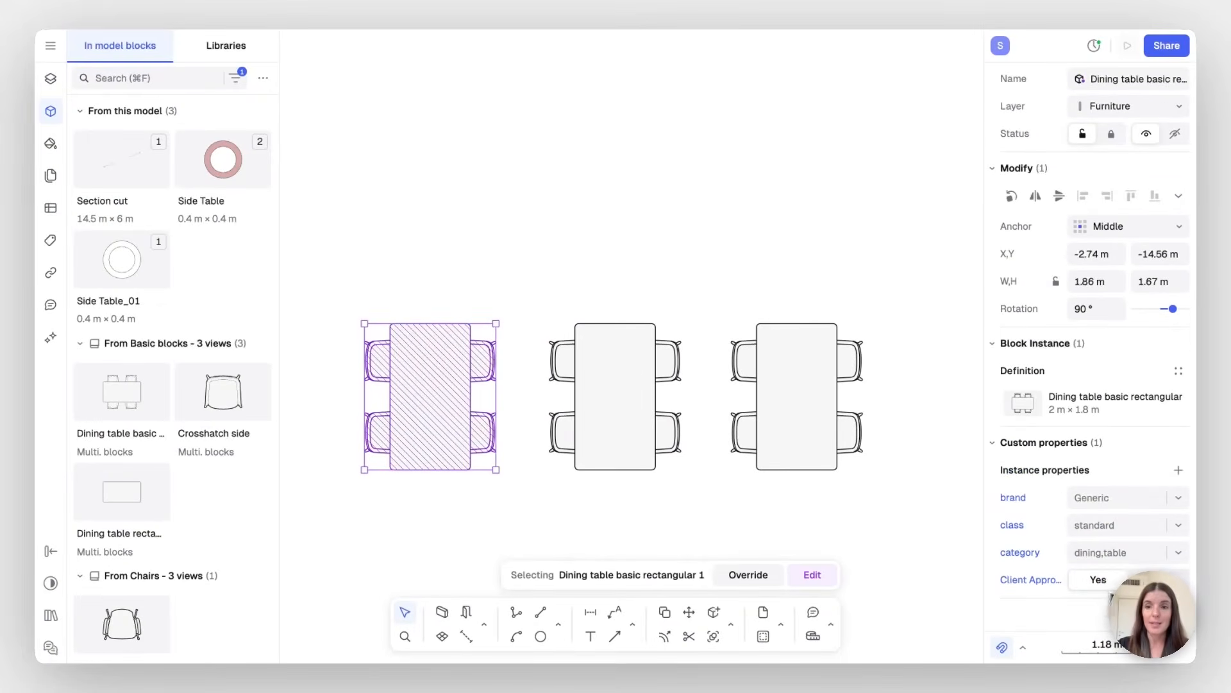
click(638, 432)
click(793, 432)
click(393, 258)
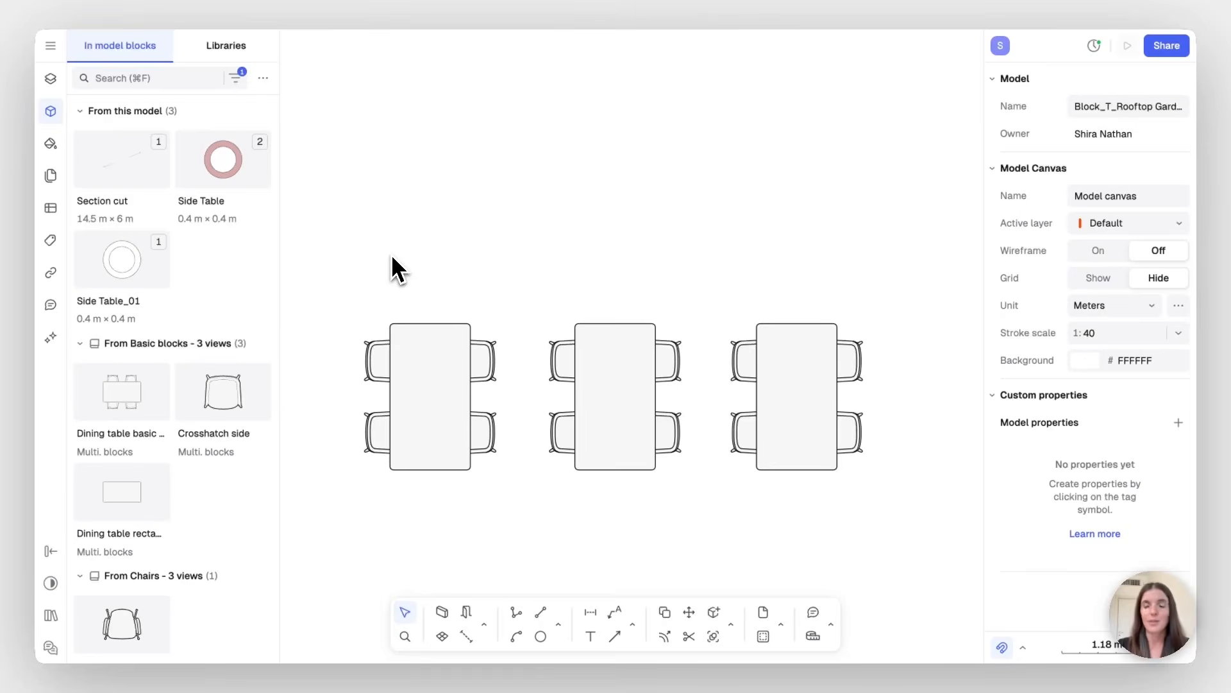
click(429, 401)
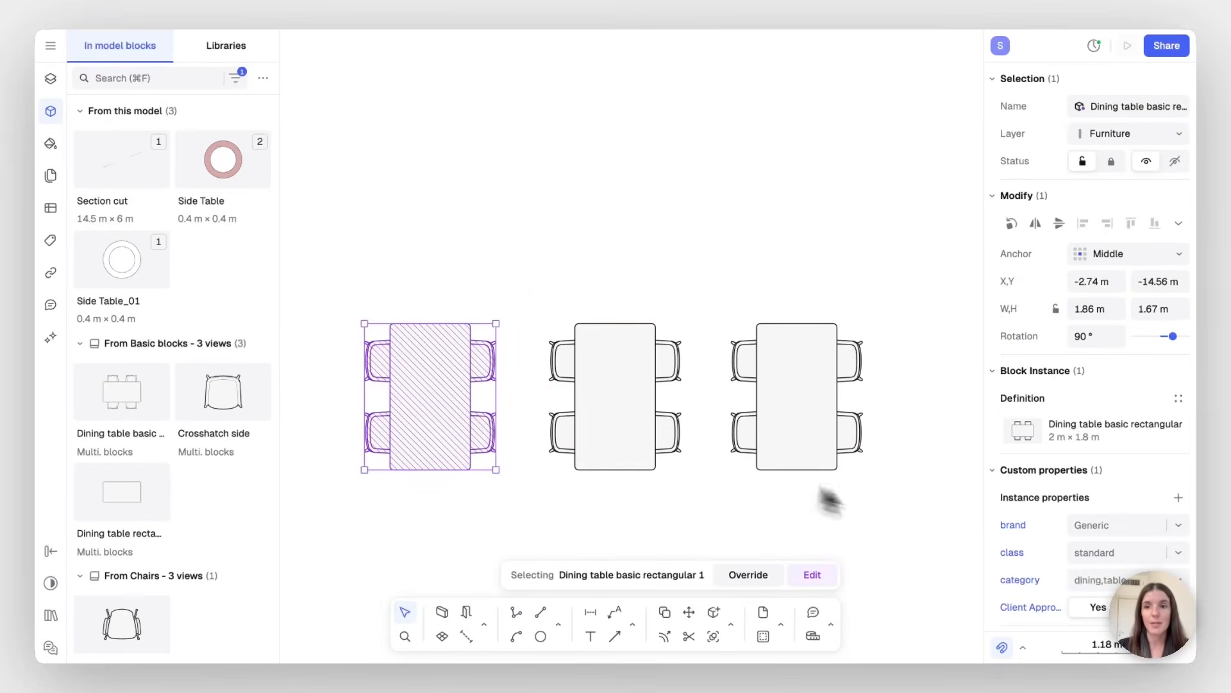
scroll(1052, 548, down, 1)
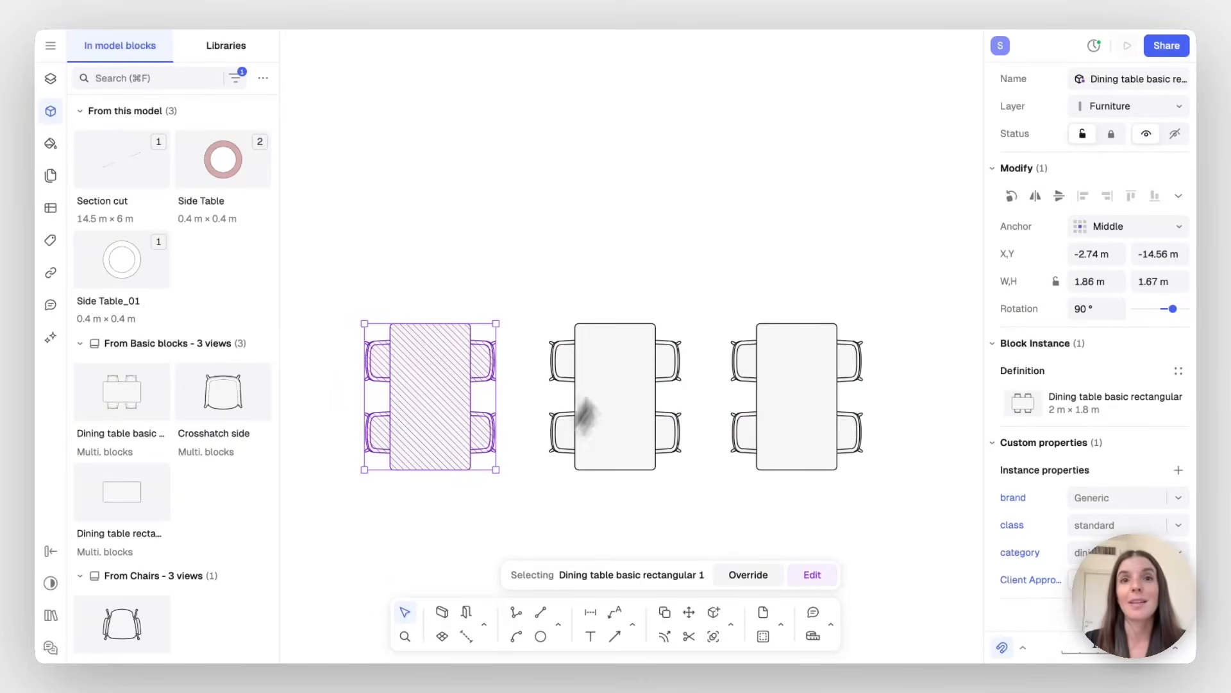
click(675, 216)
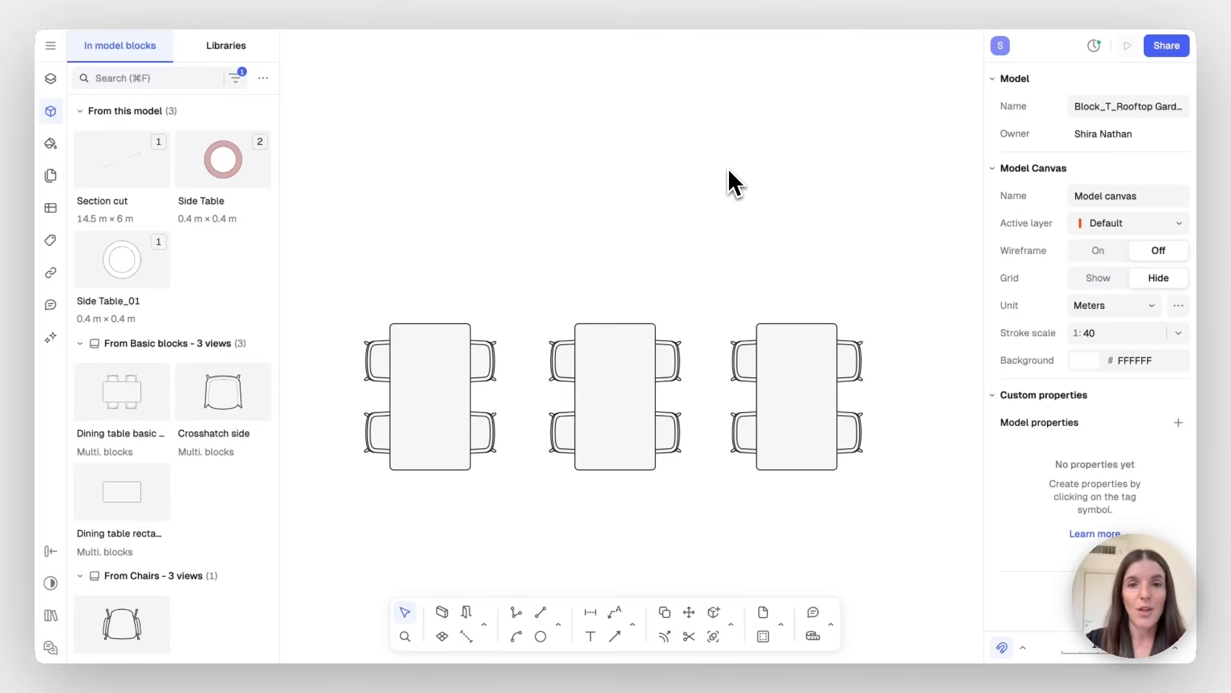
Override the leftmost dining table instance to show its four hidden Crosshatch side chairs
click(441, 375)
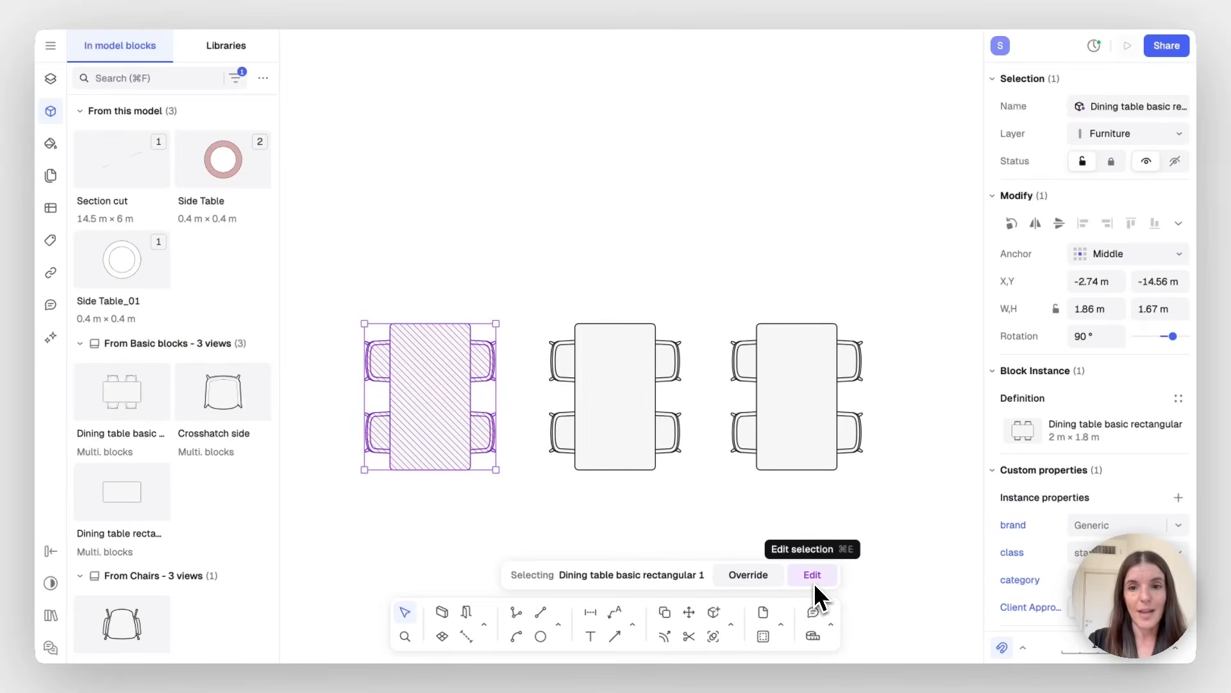
click(763, 576)
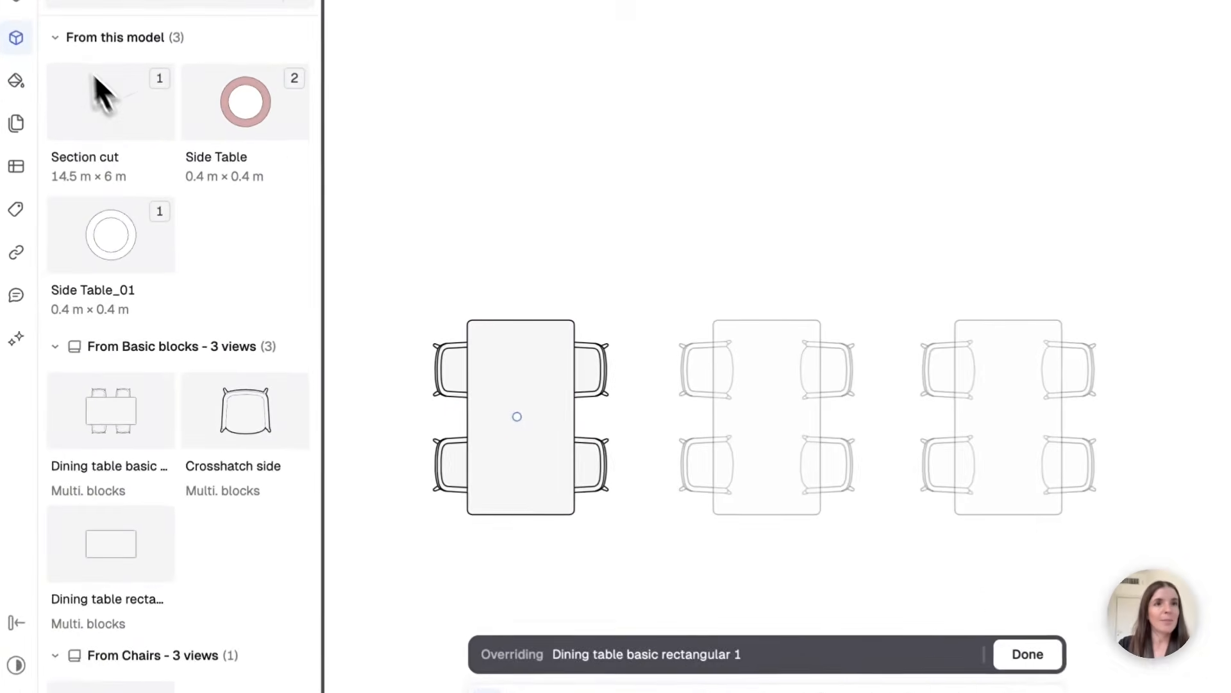
click(15, 32)
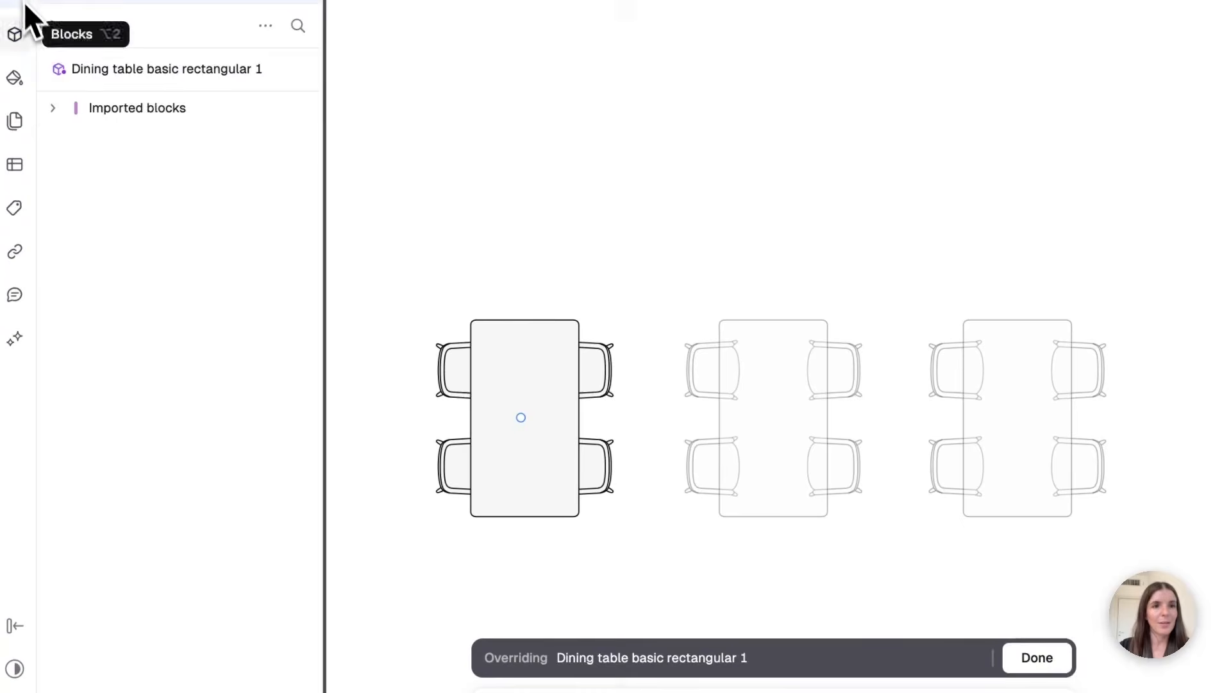
click(53, 108)
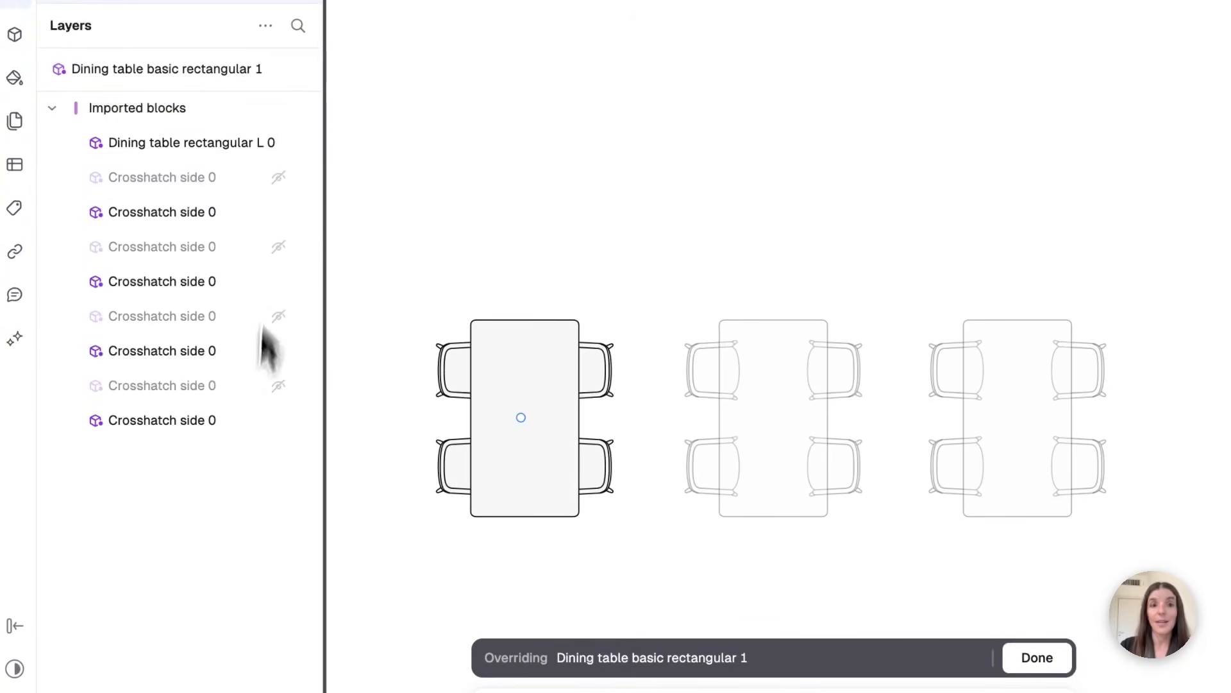
click(278, 178)
click(278, 247)
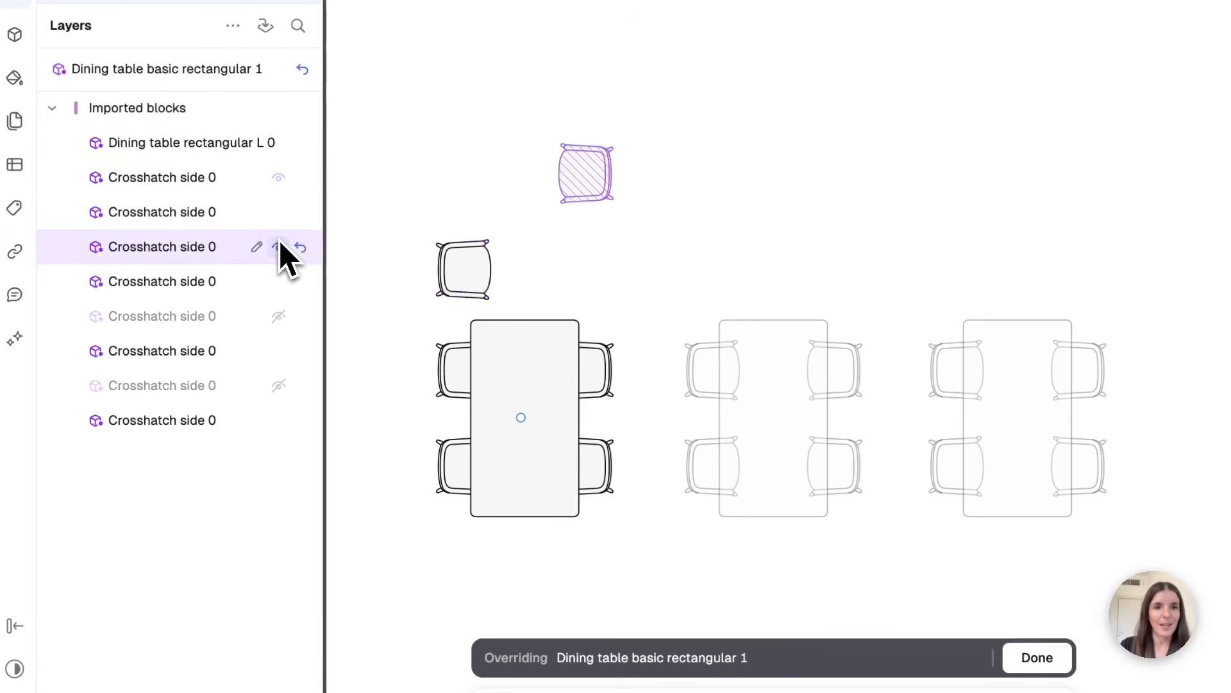
click(278, 316)
click(278, 385)
Override the nested Dining table rectangular L 0 to show its hidden longer tabletop path, and finish the instance override
click(494, 364)
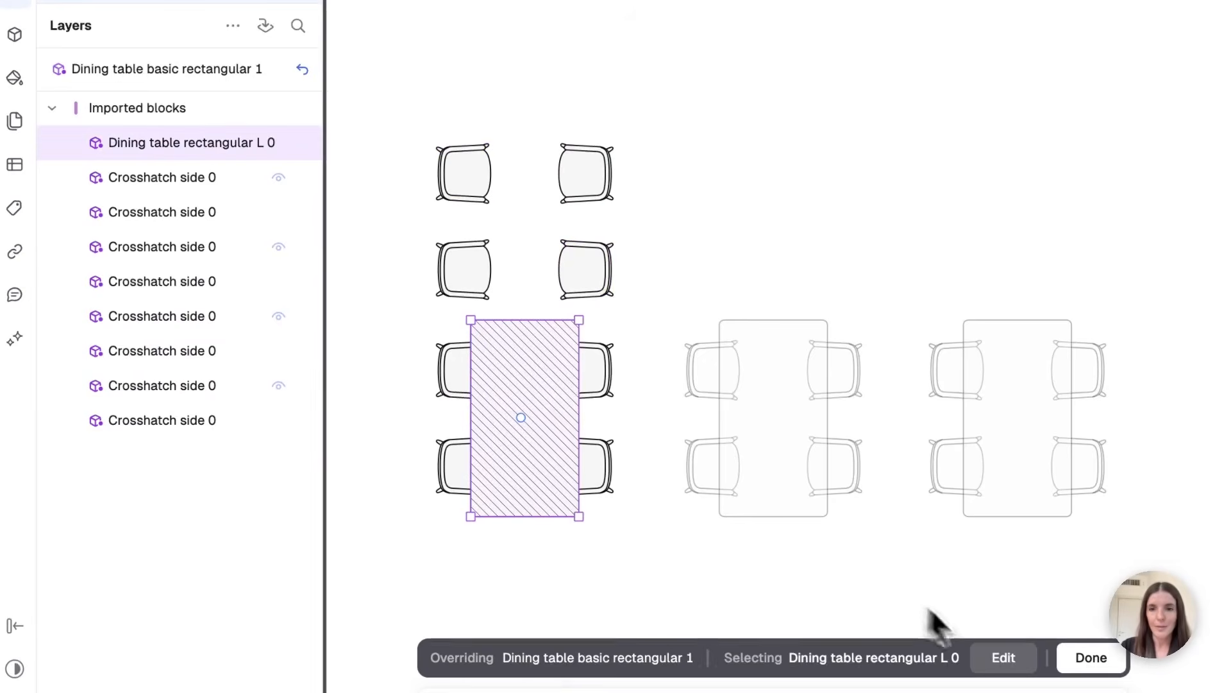
click(1004, 657)
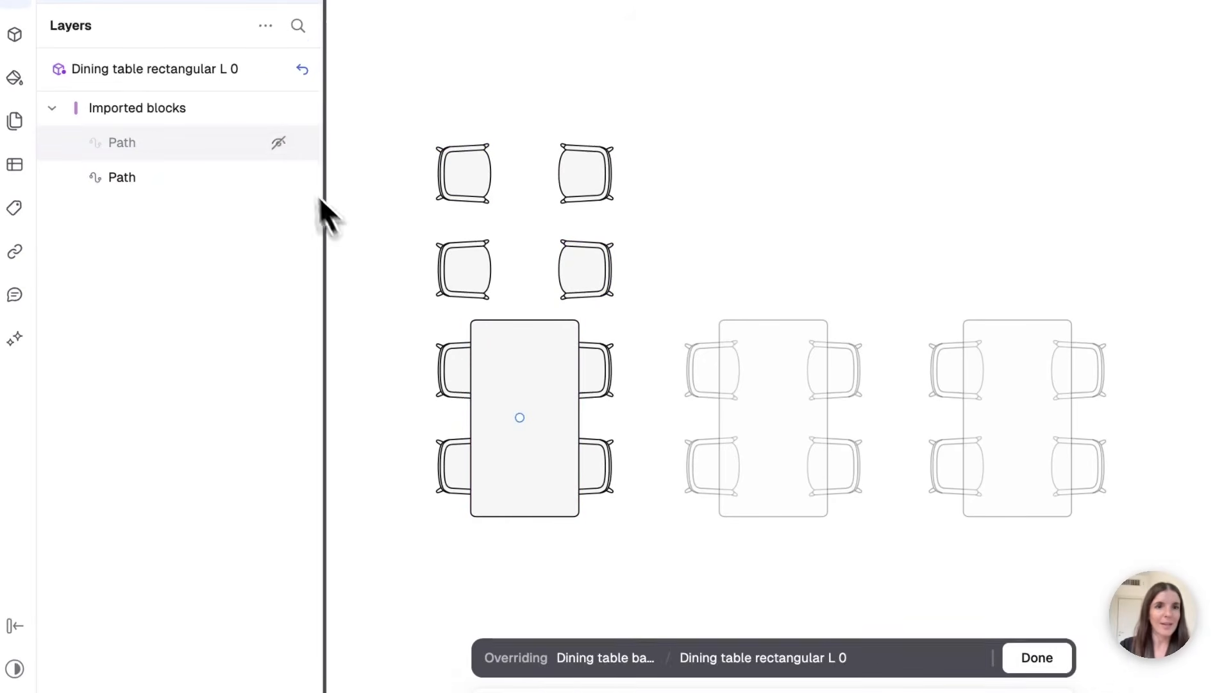
click(283, 147)
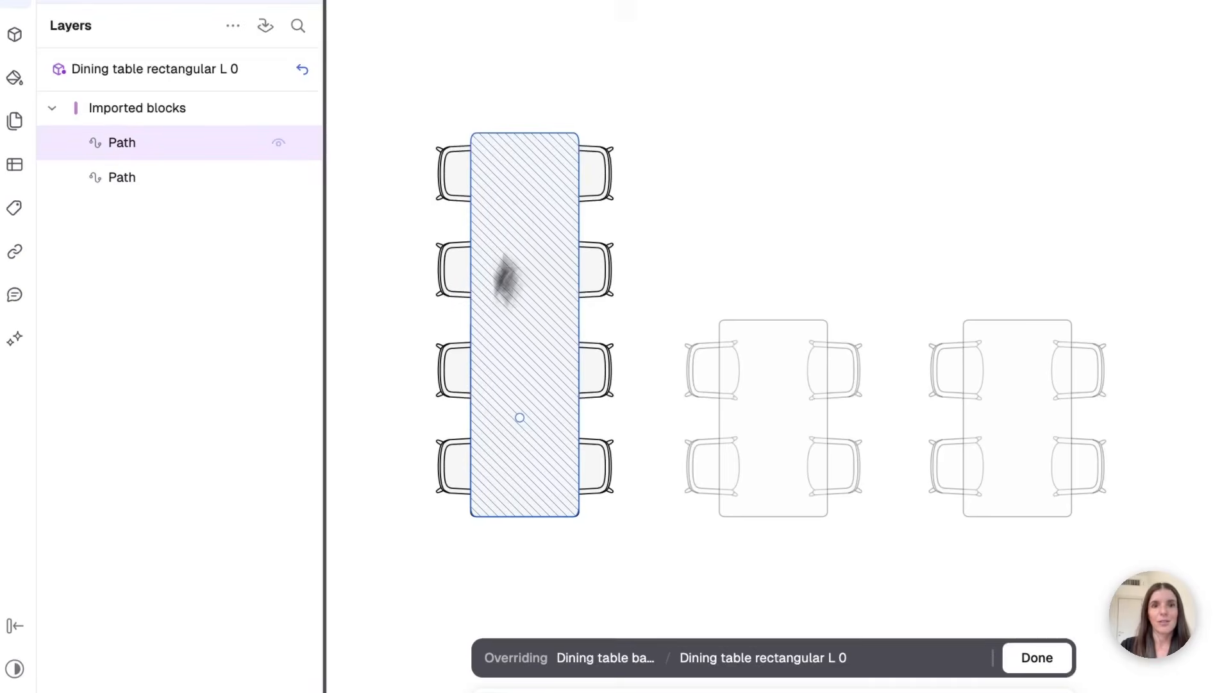
click(1037, 657)
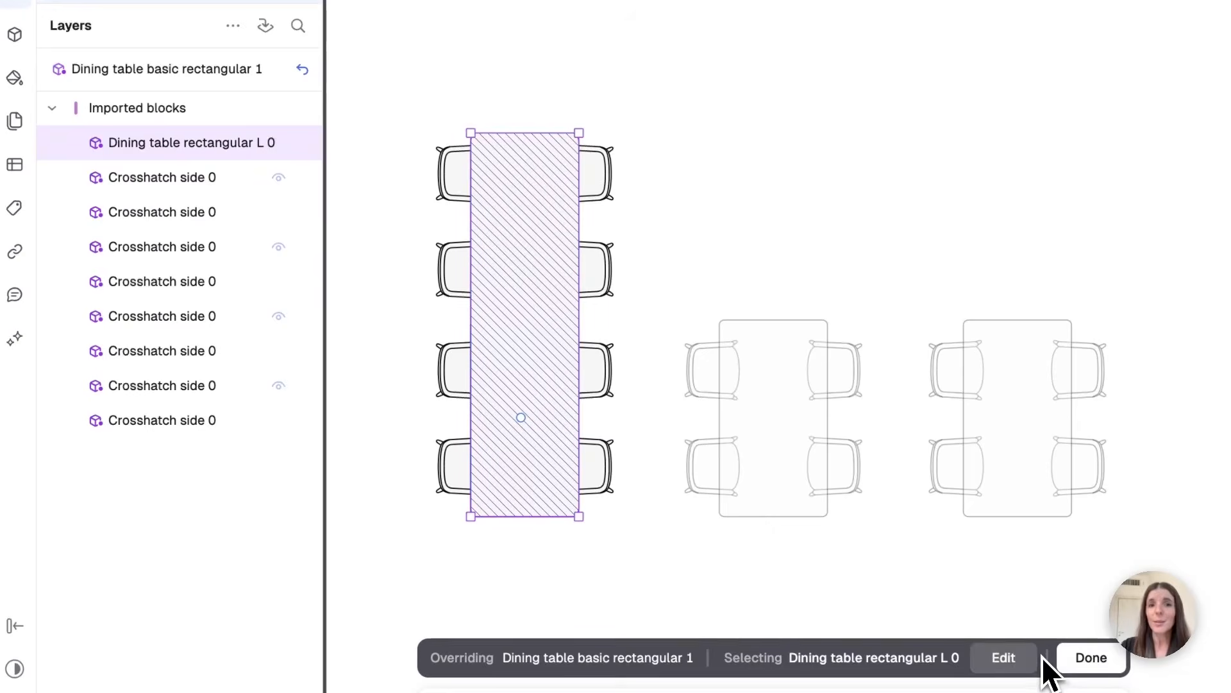
click(1088, 659)
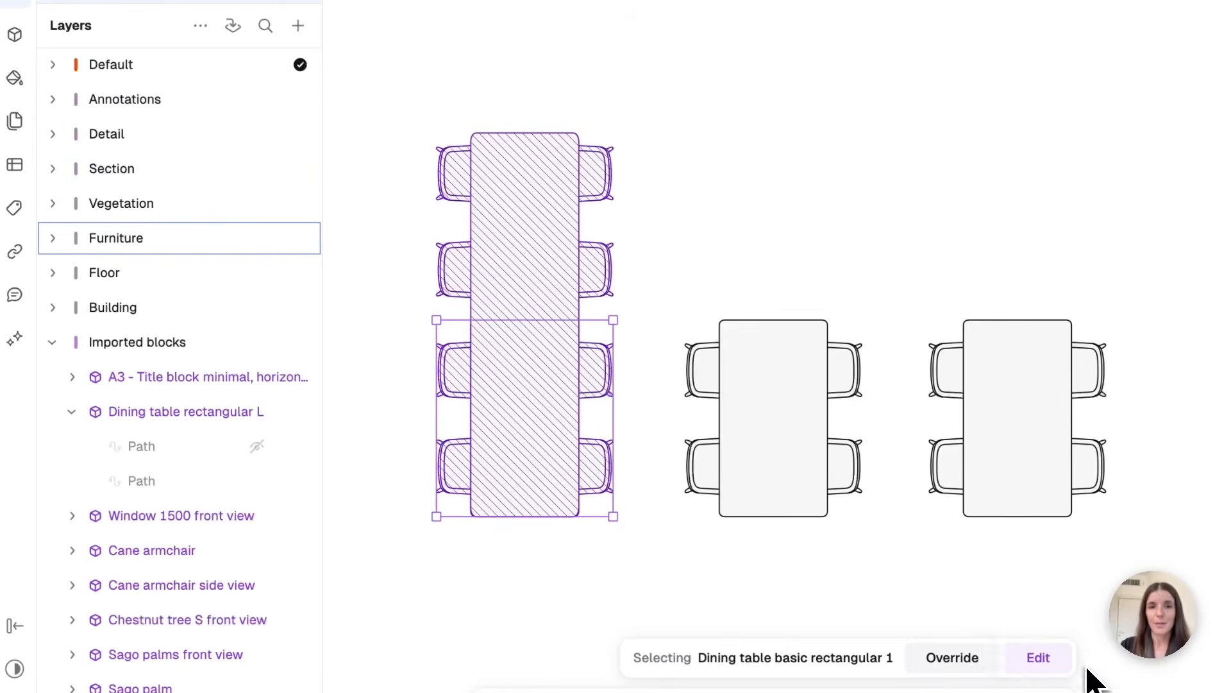
click(793, 576)
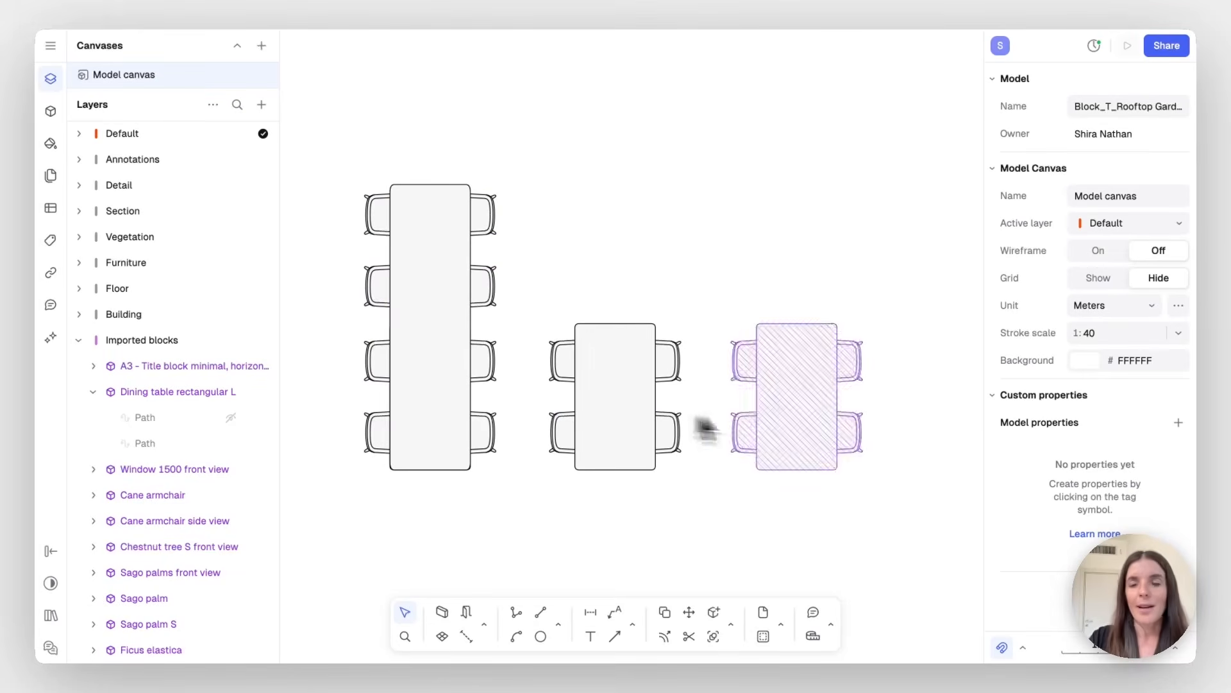
click(433, 387)
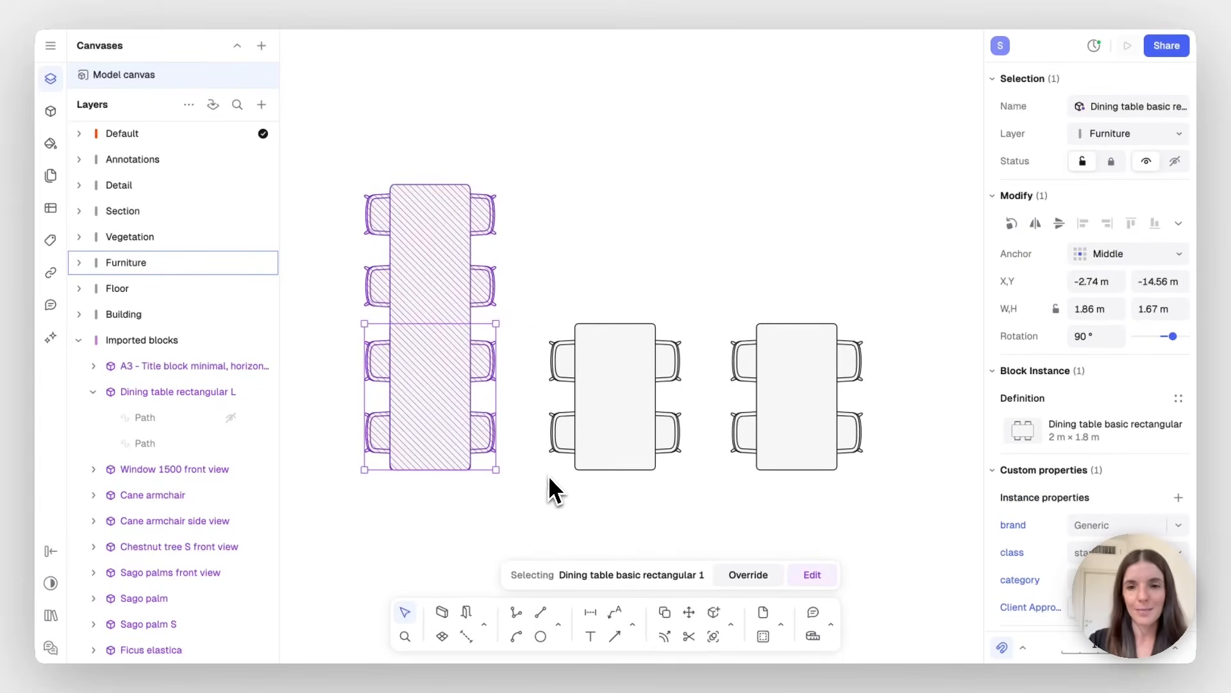
click(603, 504)
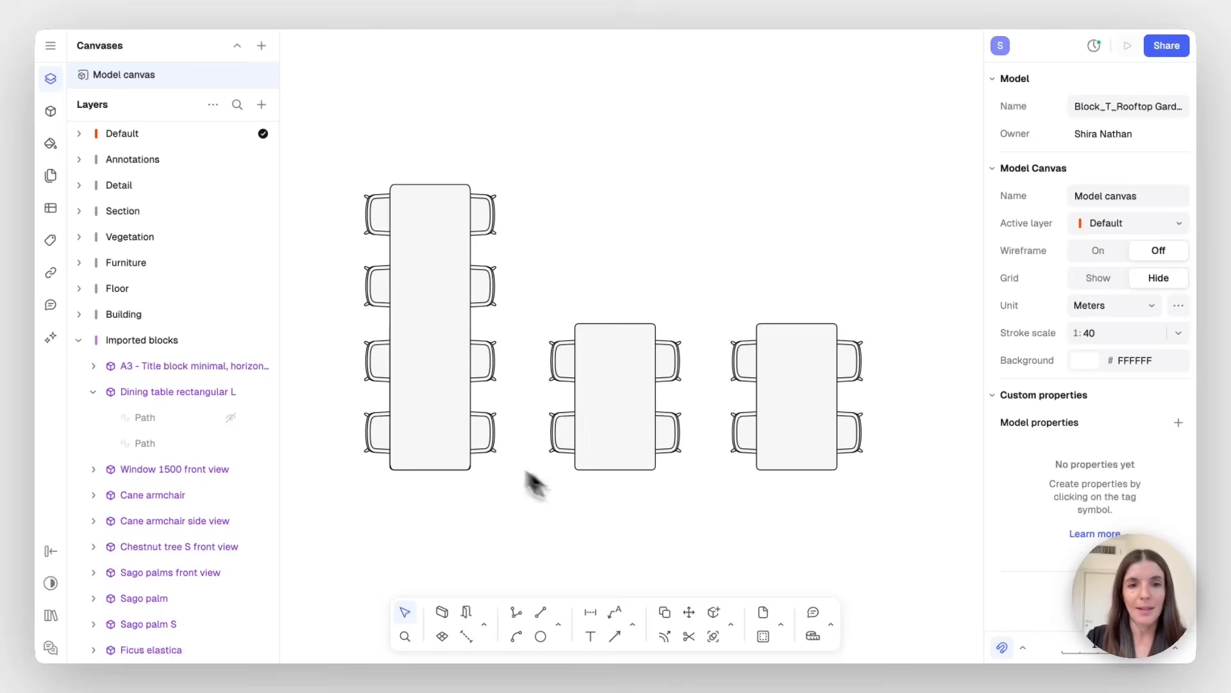
Override the extended table instance again, changing the style fill of its lower-right chair's seat path to solid blue-grey, 818CB4
click(453, 438)
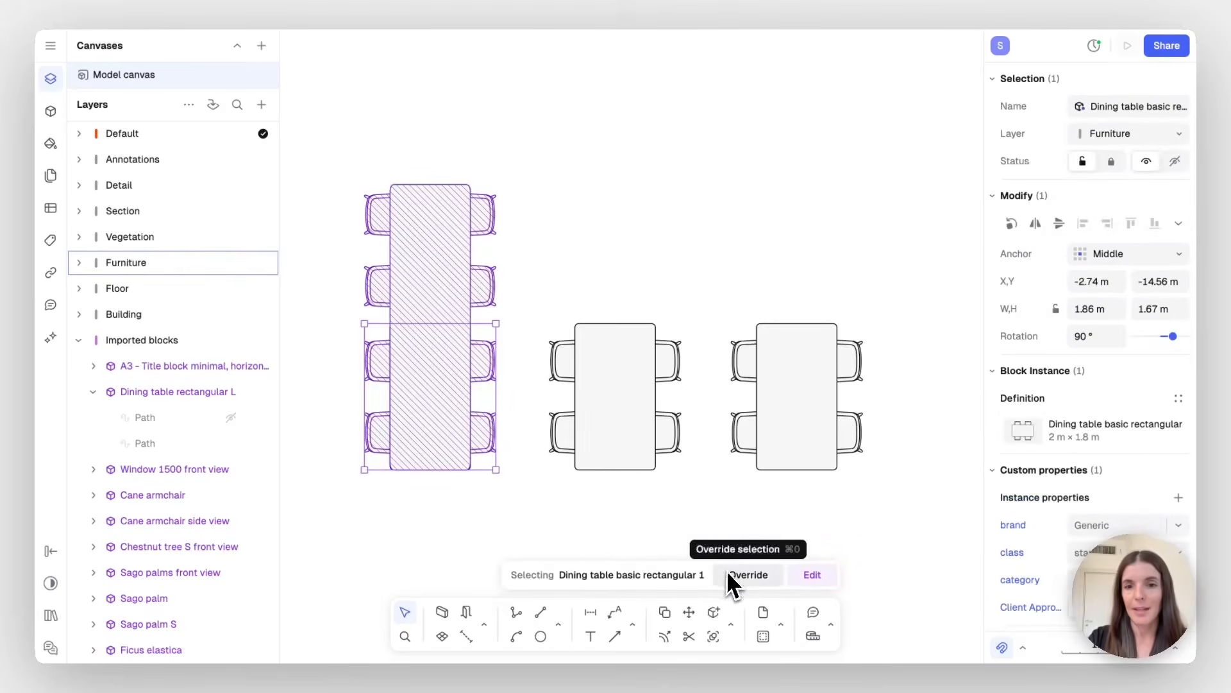
click(731, 577)
click(487, 436)
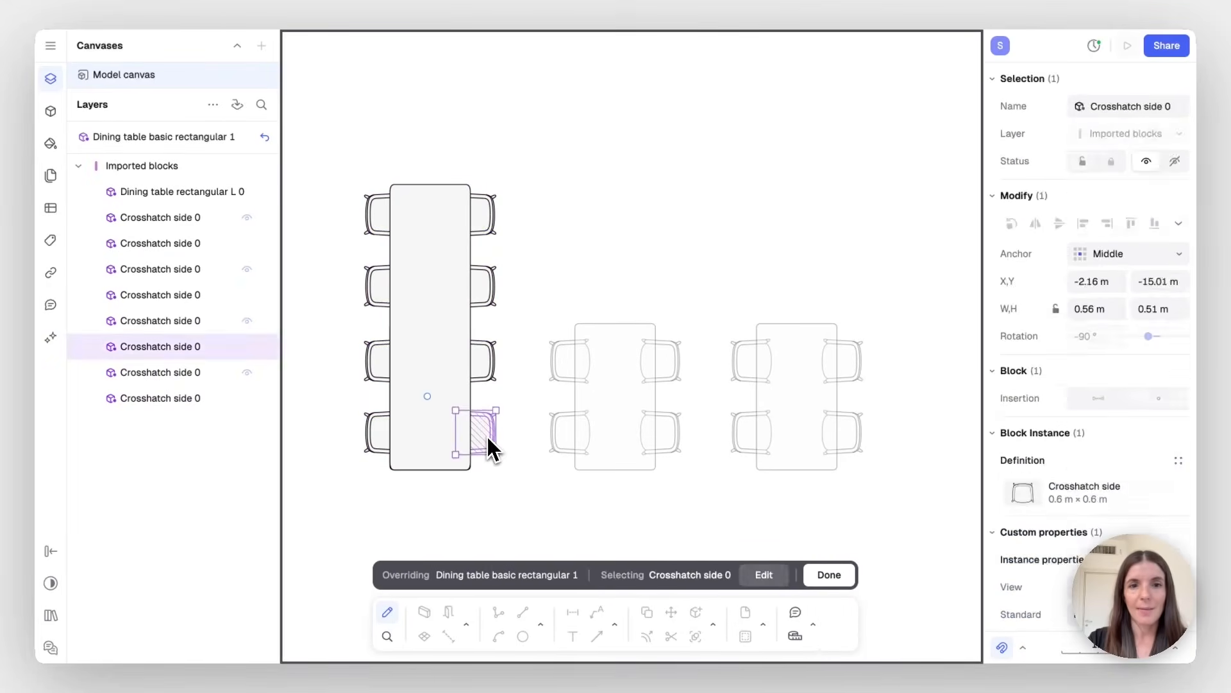
double_click(486, 434)
click(484, 440)
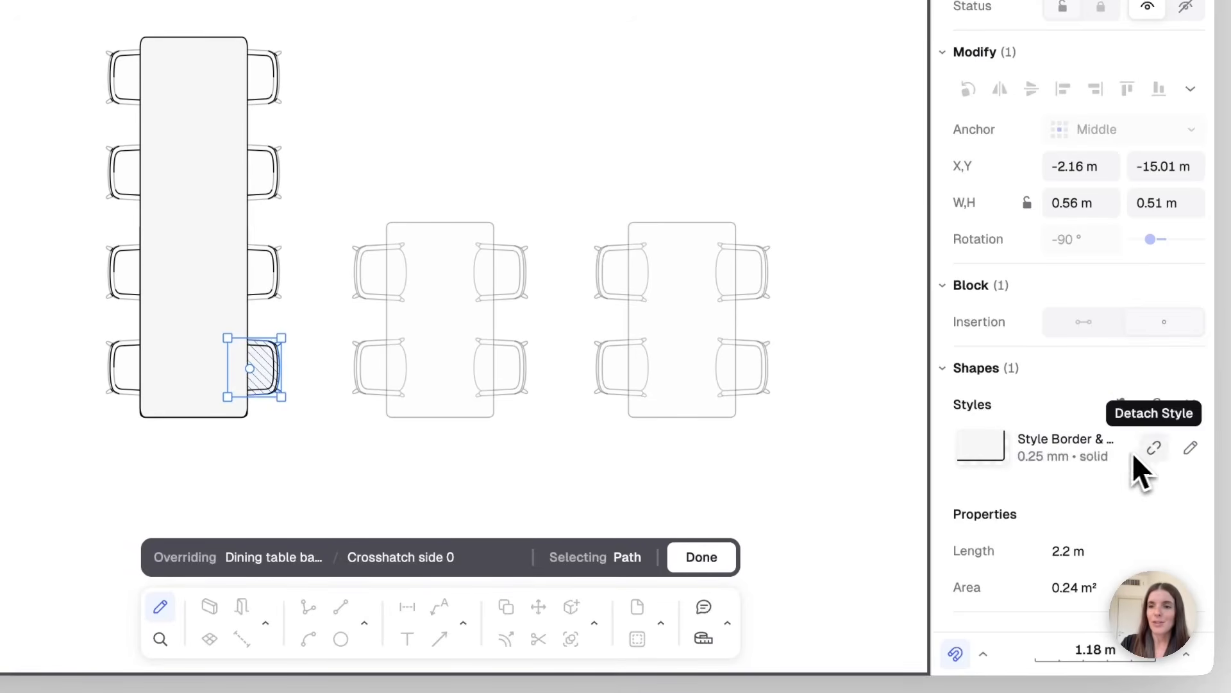
click(1189, 453)
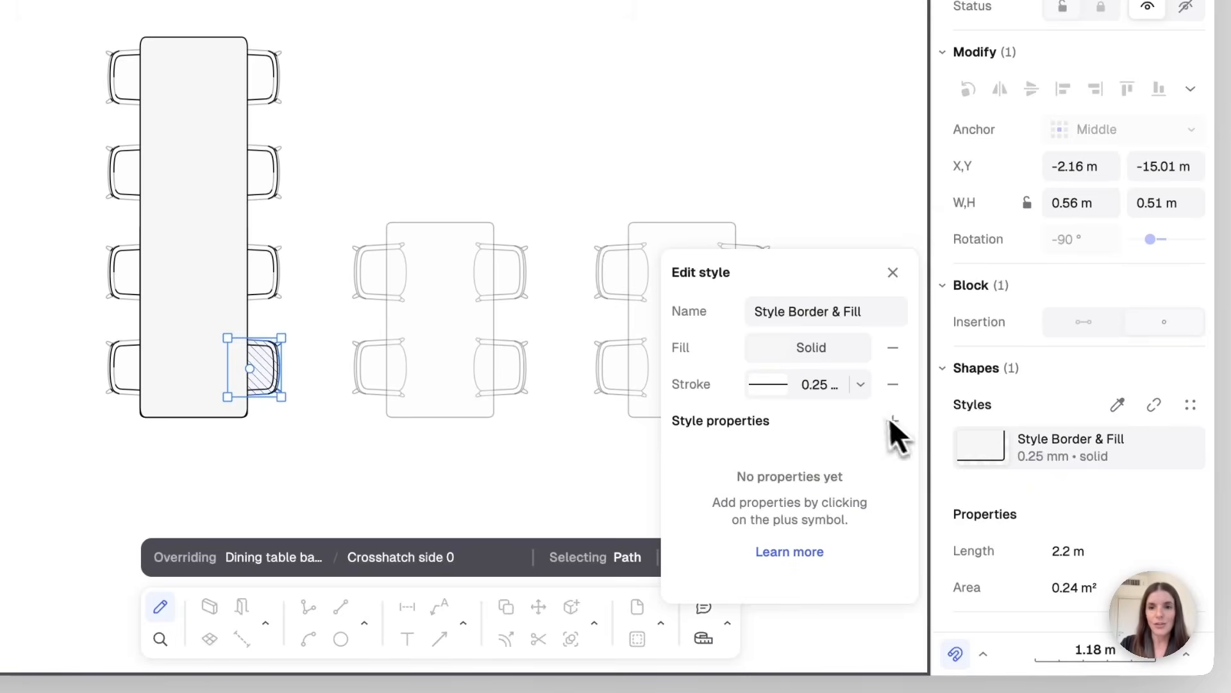
click(786, 355)
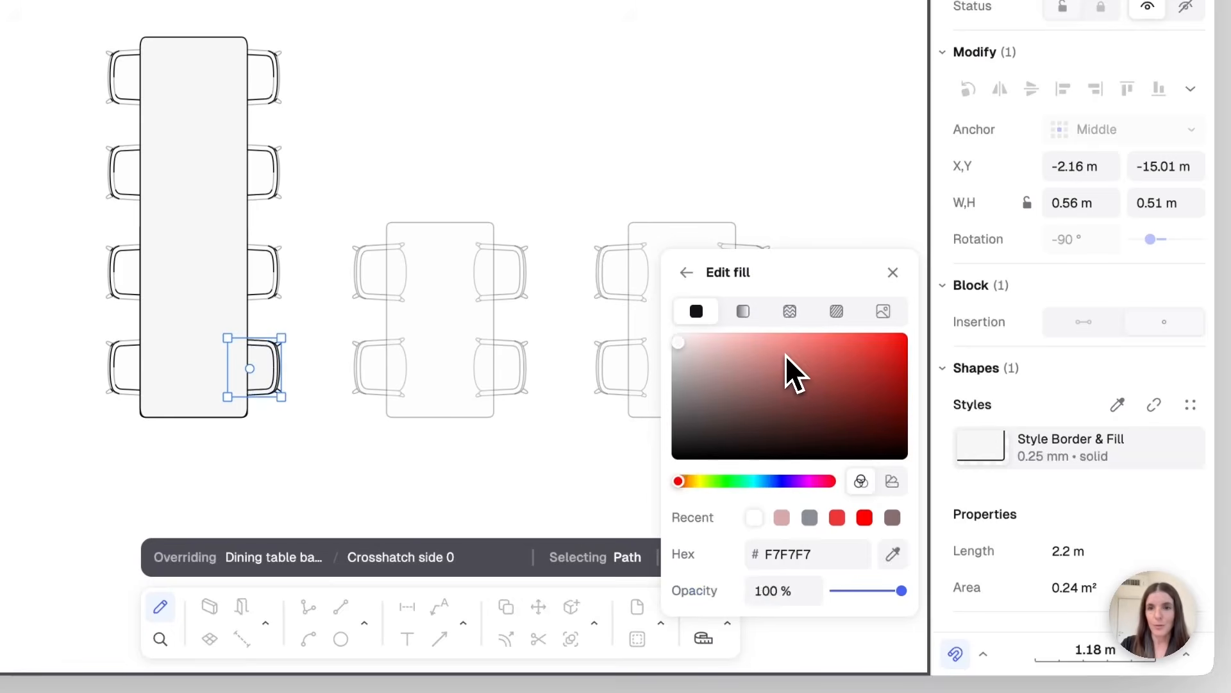
click(774, 481)
click(743, 363)
drag(733, 359, 744, 374)
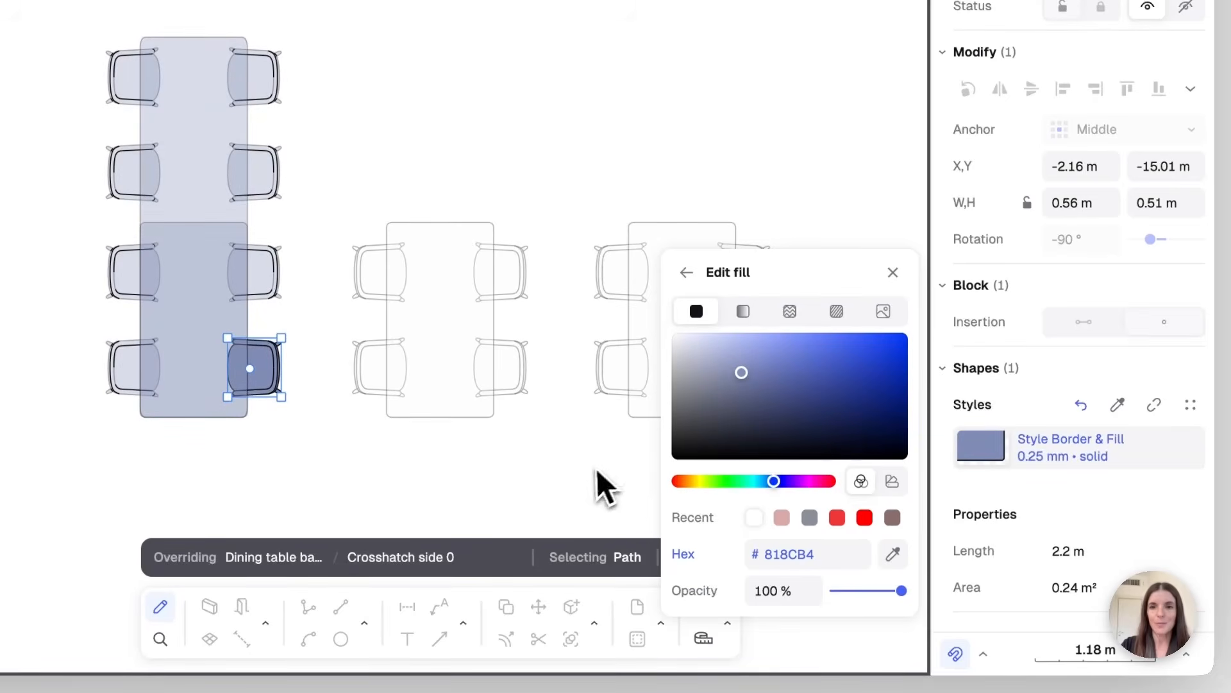
Close the fill settings, finish the dining table instance override and deselect the table
click(595, 469)
click(696, 555)
click(713, 553)
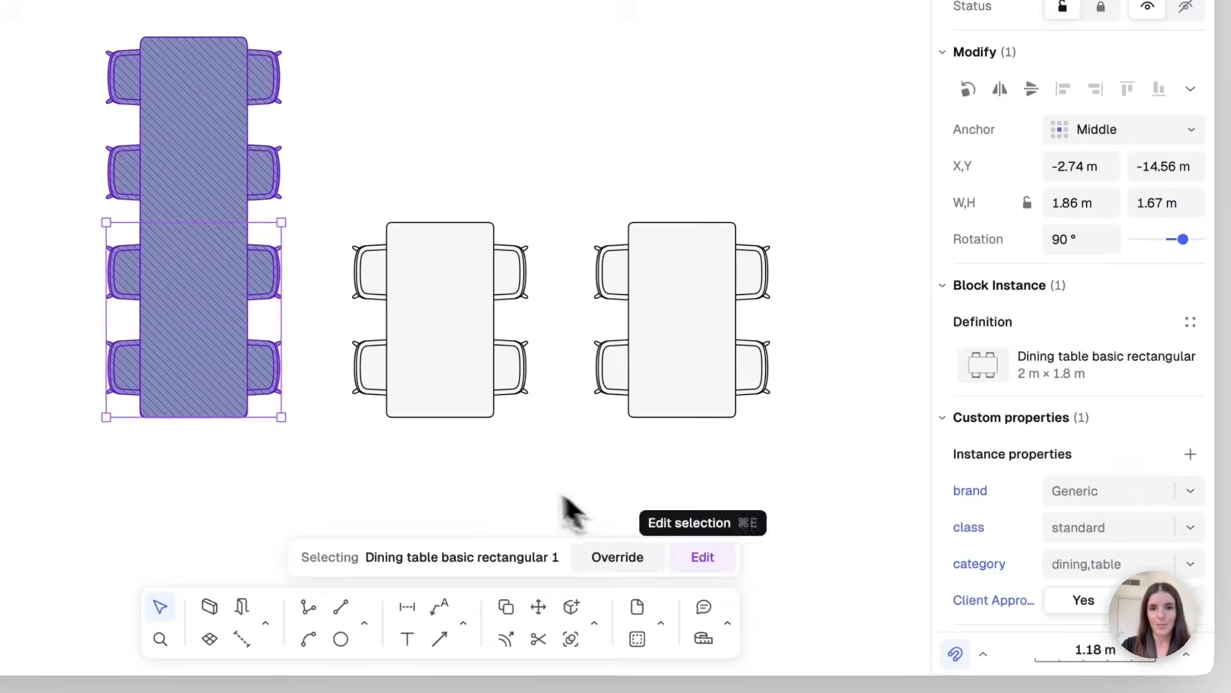
click(514, 473)
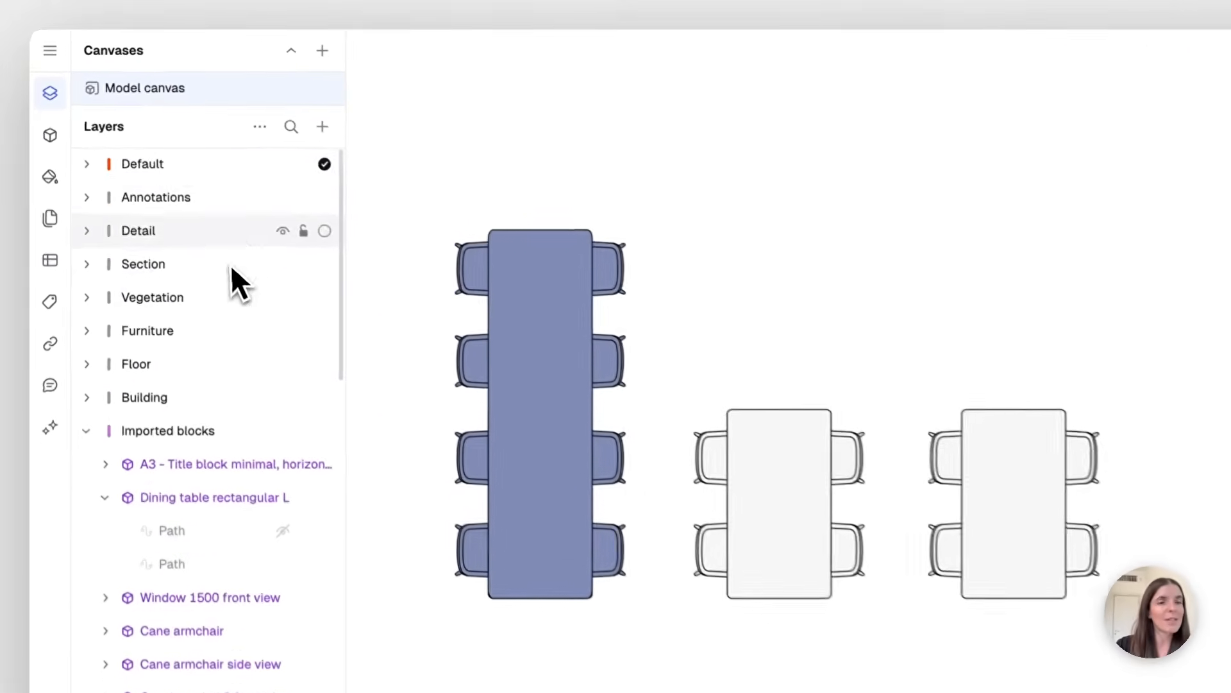
Browse the blocks used in the model, grouped by this model and their source libraries
click(55, 145)
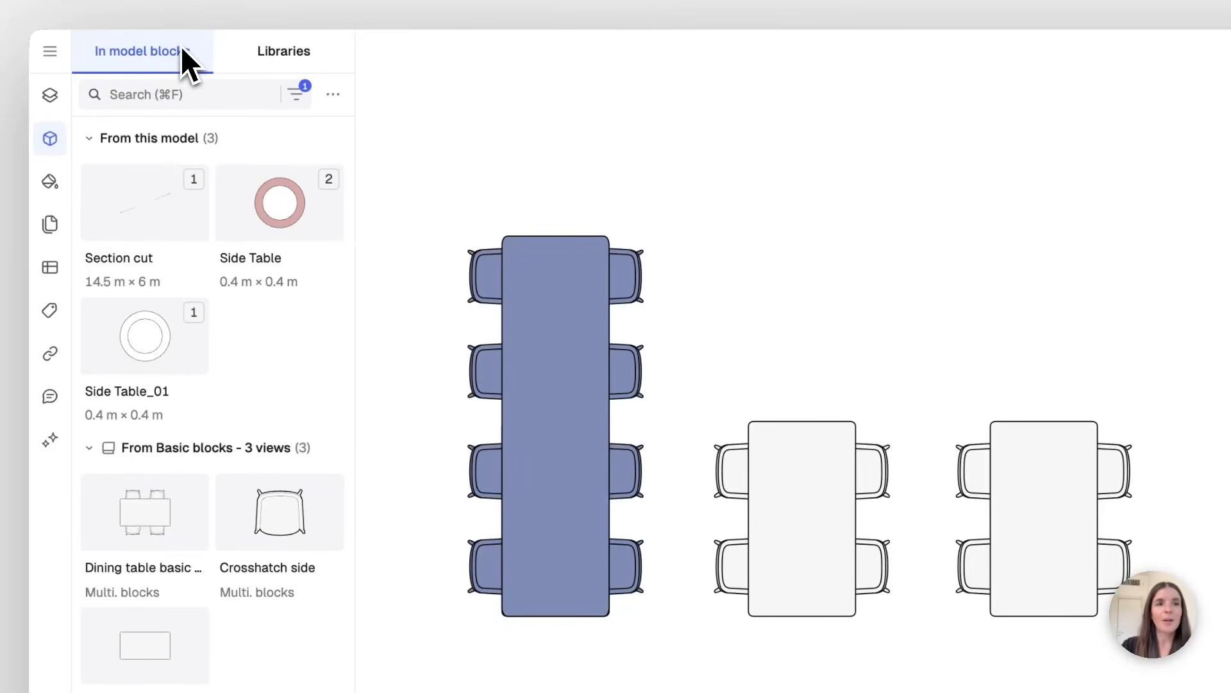
scroll(188, 386, down, 15)
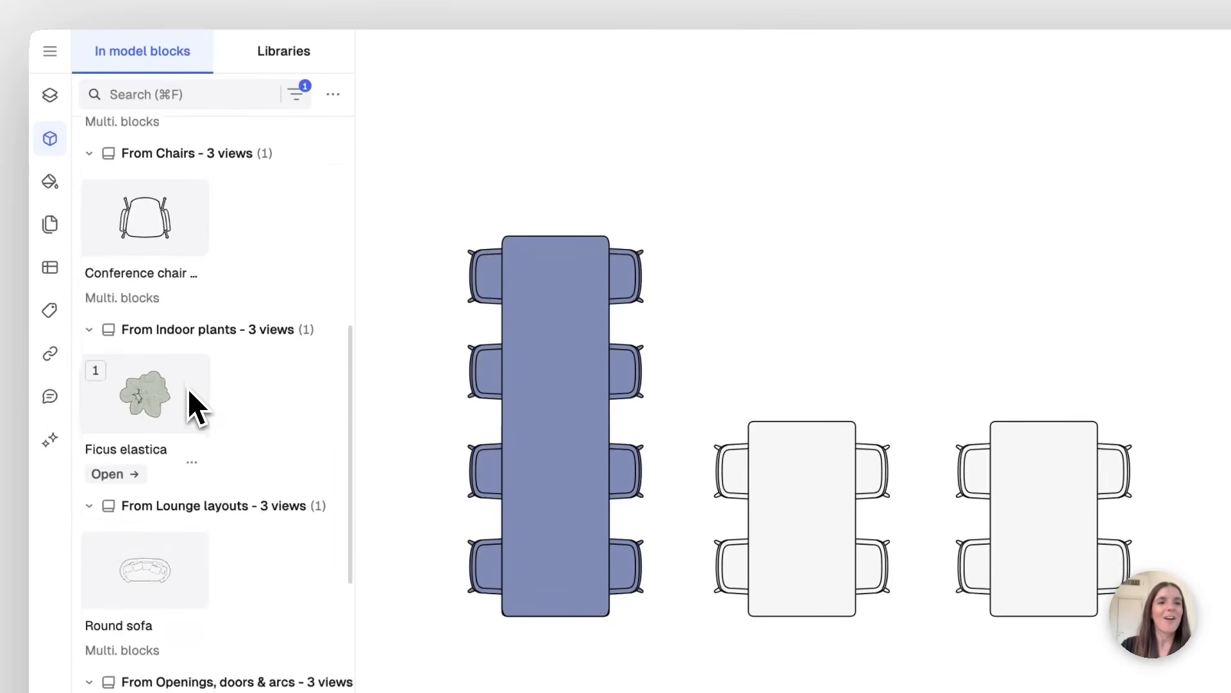
scroll(187, 383, down, 5)
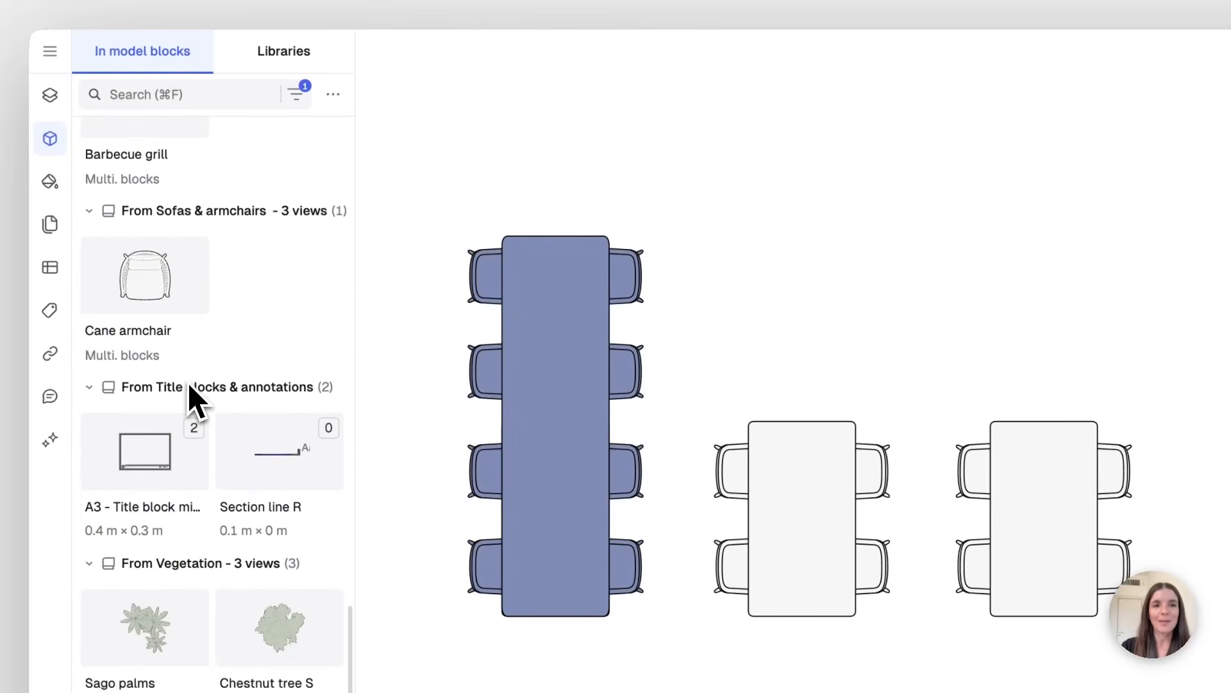
scroll(187, 383, up, 8)
scroll(187, 383, up, 6)
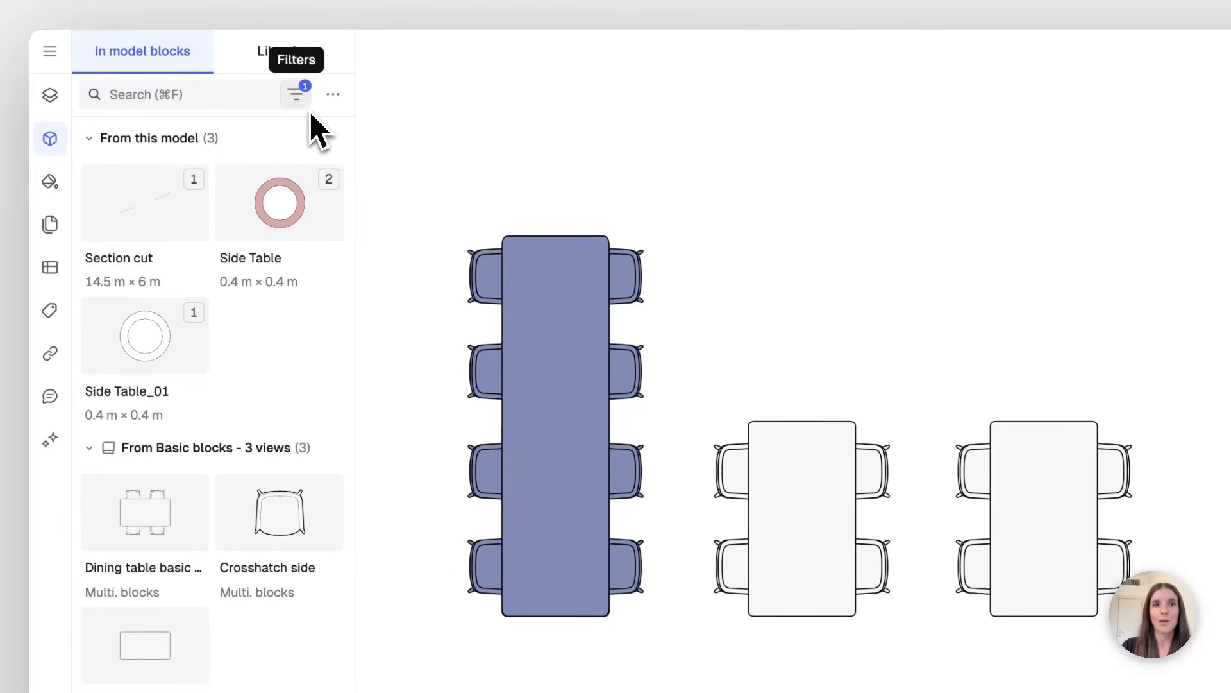
Review which properties can be added as block filters, and close the filters without changing them
click(297, 98)
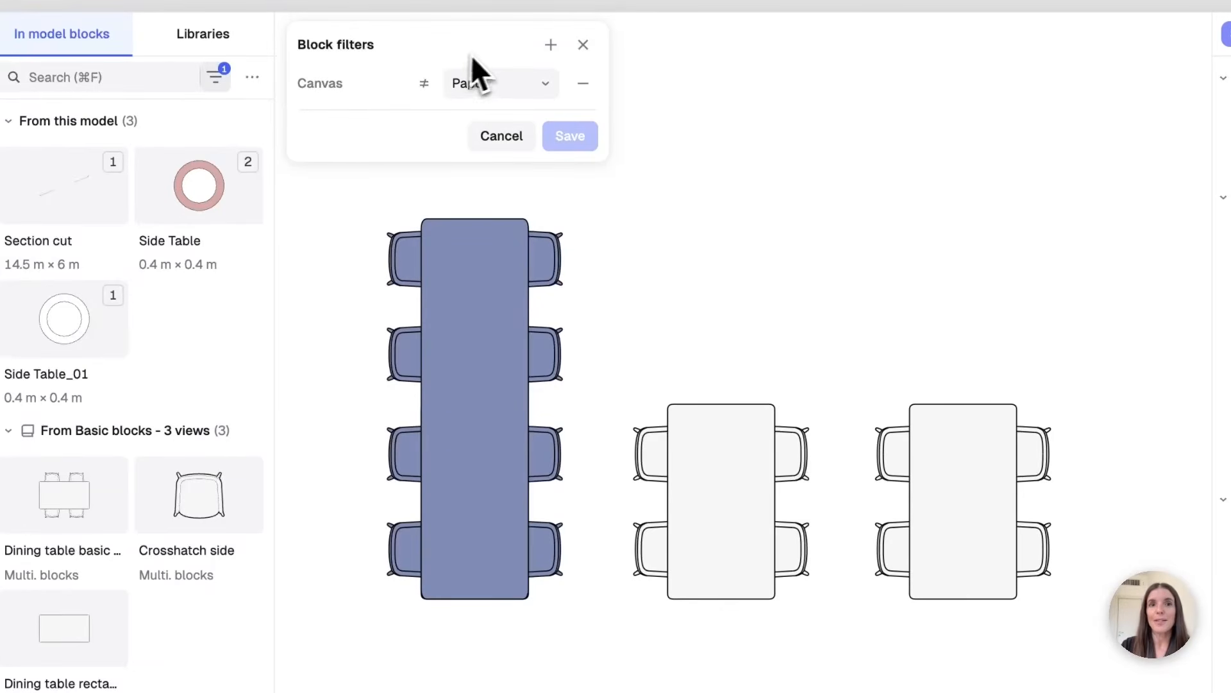
click(551, 46)
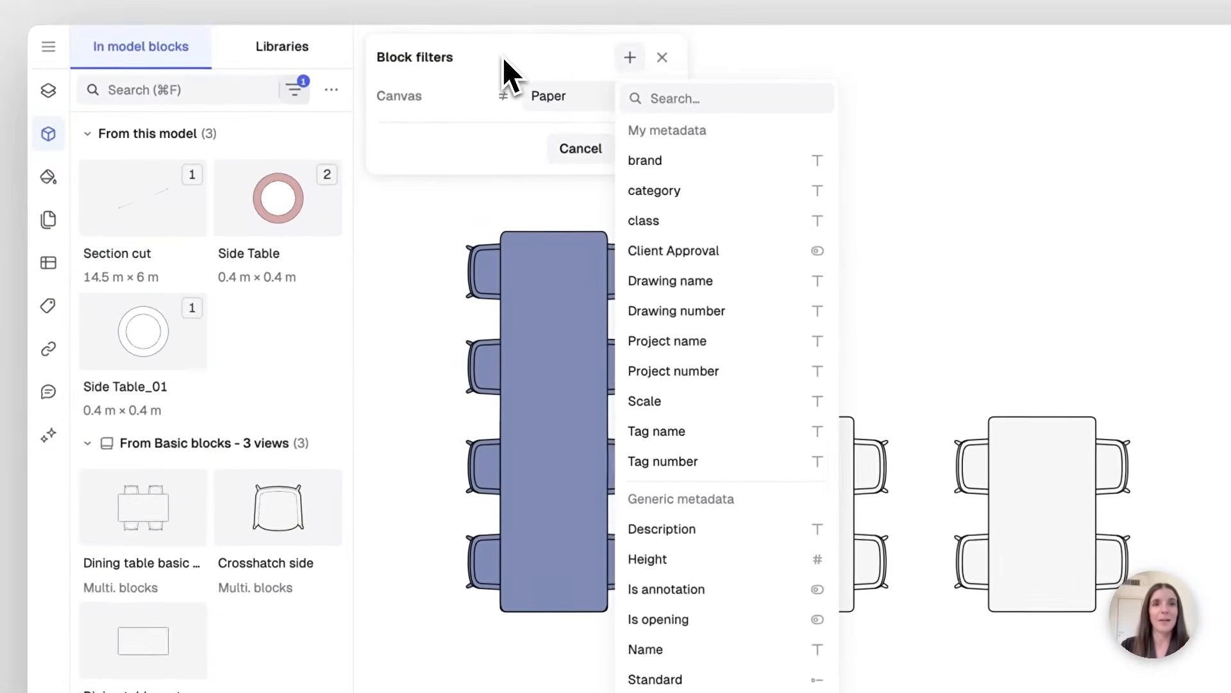
click(504, 57)
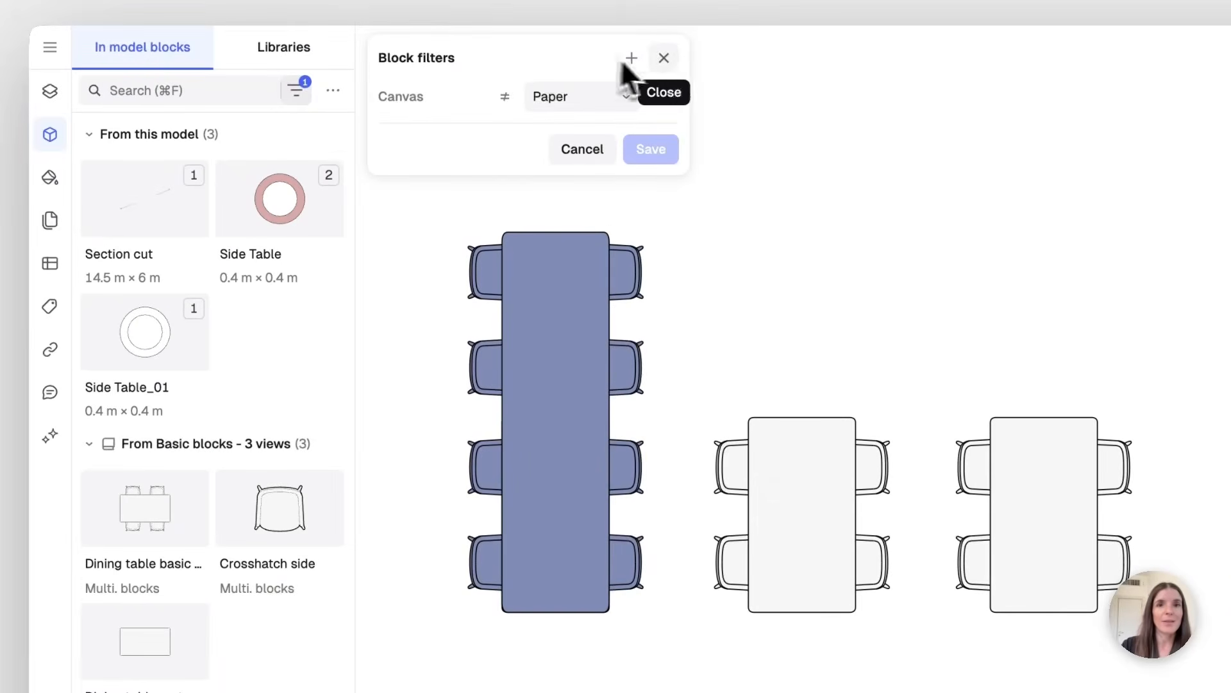
click(665, 58)
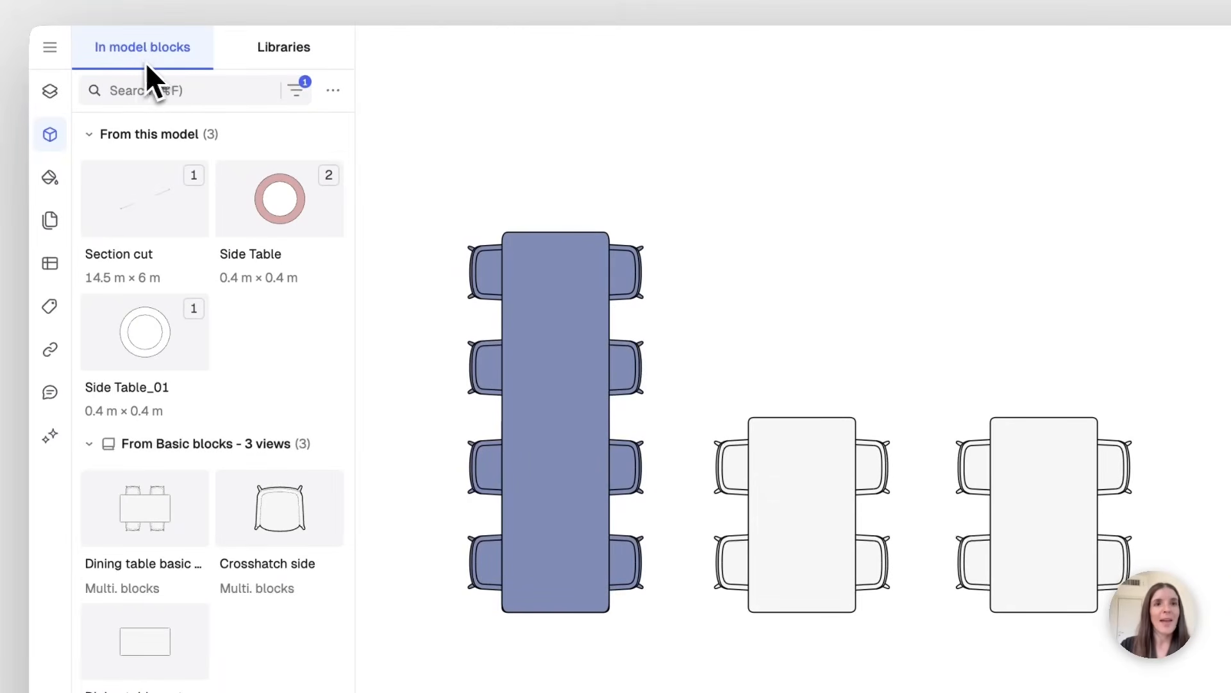
Browse the available block libraries, viewing them as individual blocks and as grouped libraries
click(269, 58)
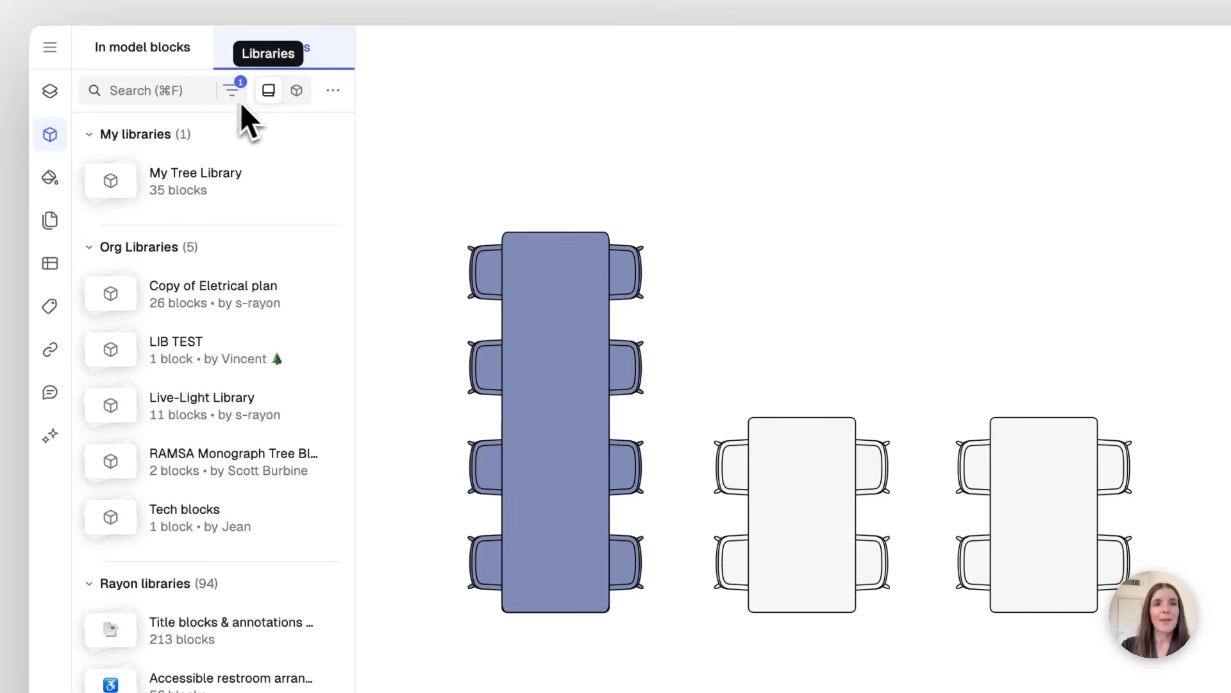
click(300, 100)
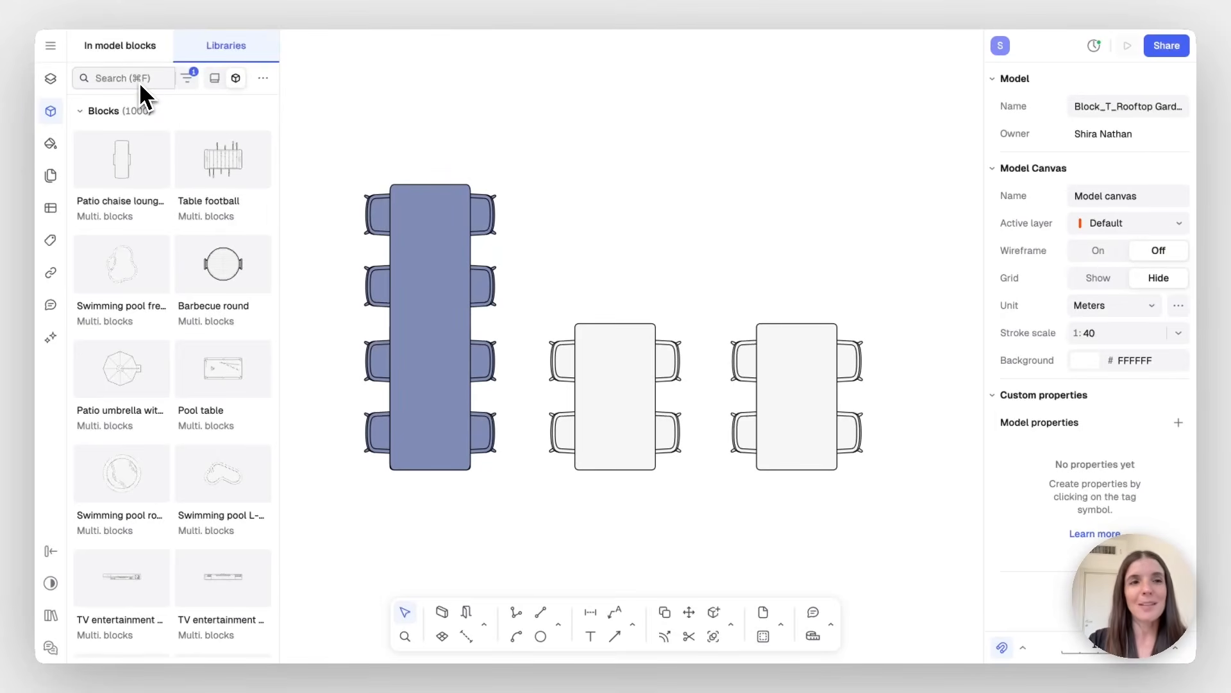
click(123, 80)
click(122, 80)
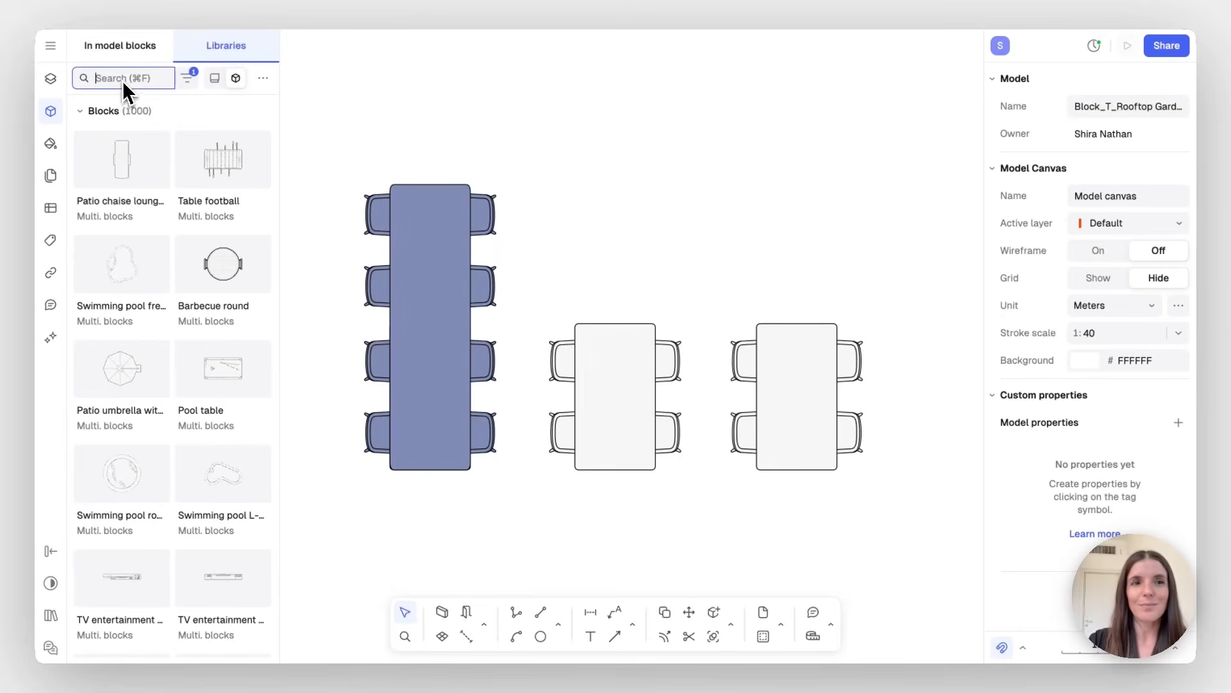
click(217, 82)
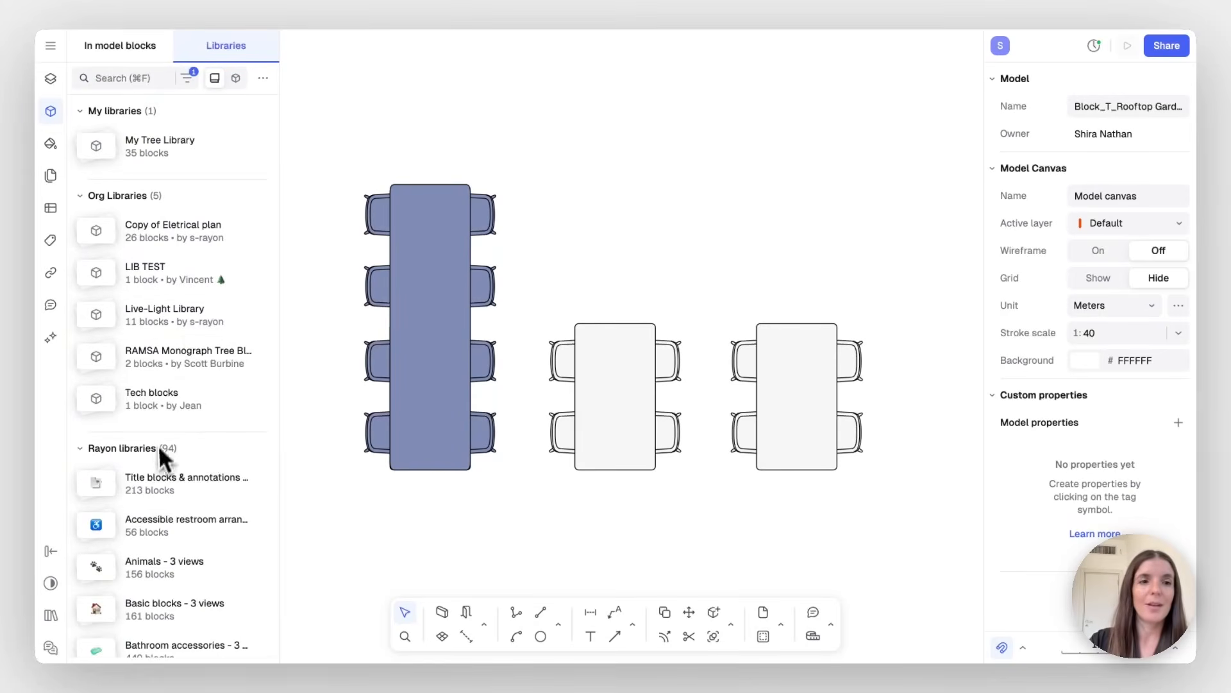
scroll(155, 456, down, 10)
scroll(155, 457, up, 10)
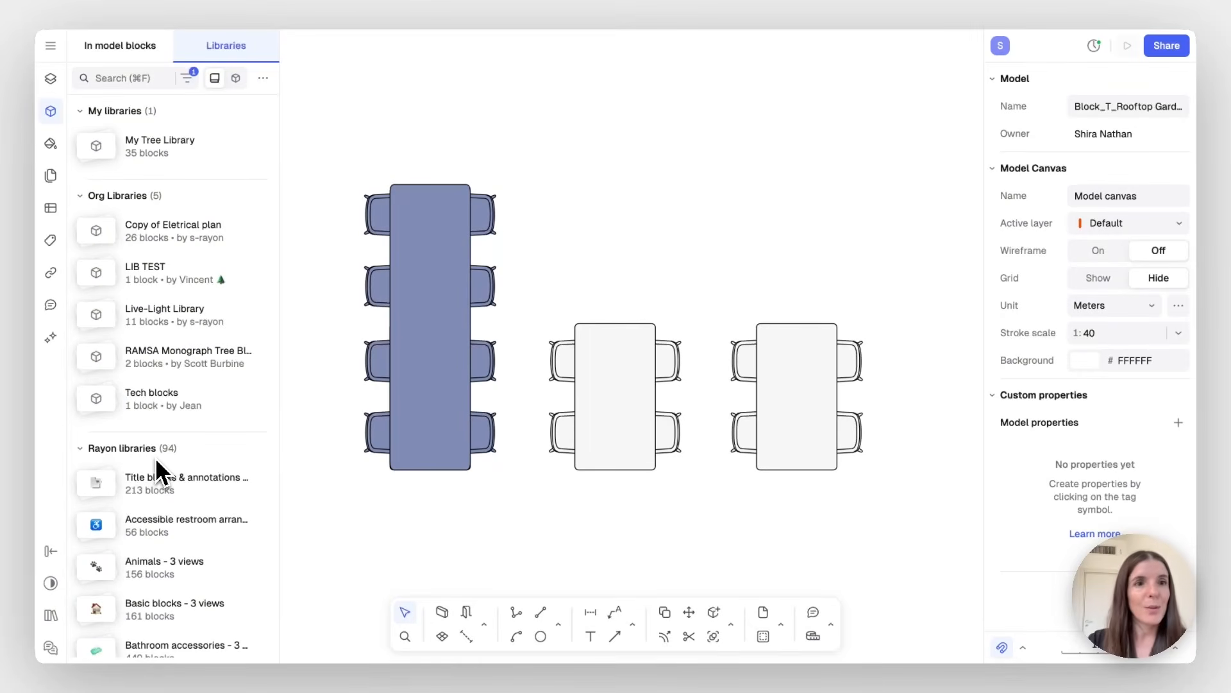
Collapse My libraries and Org Libraries, and look through the list of Rayon libraries
click(82, 114)
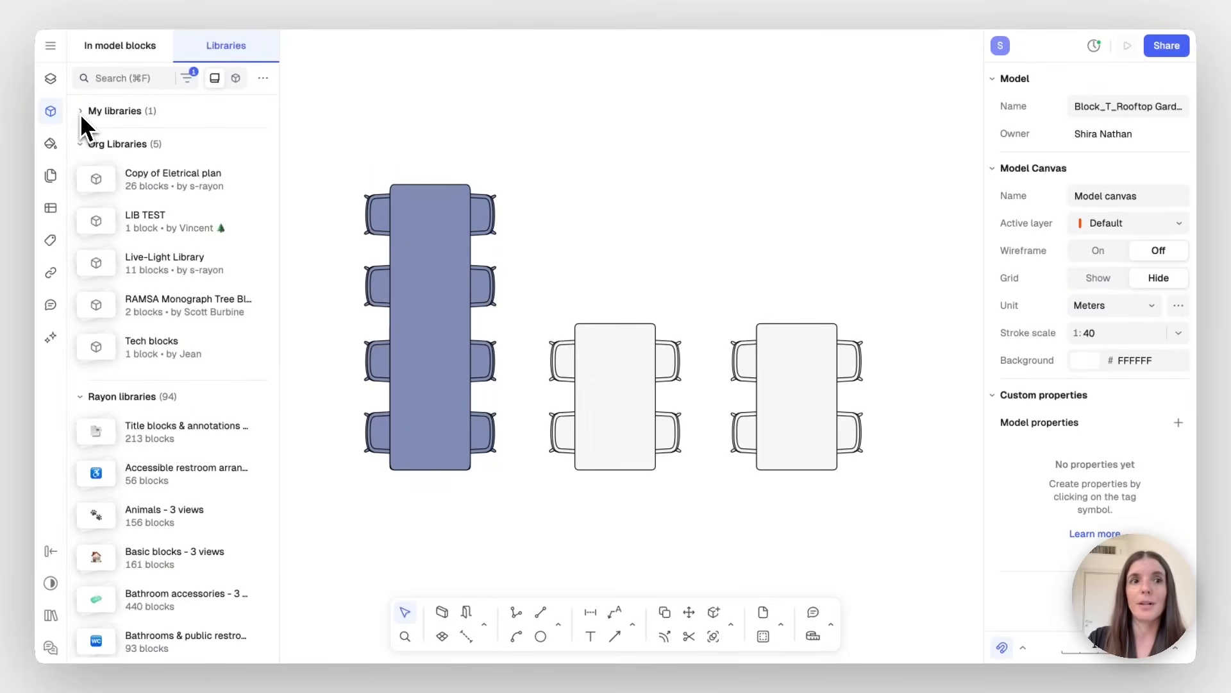
click(81, 116)
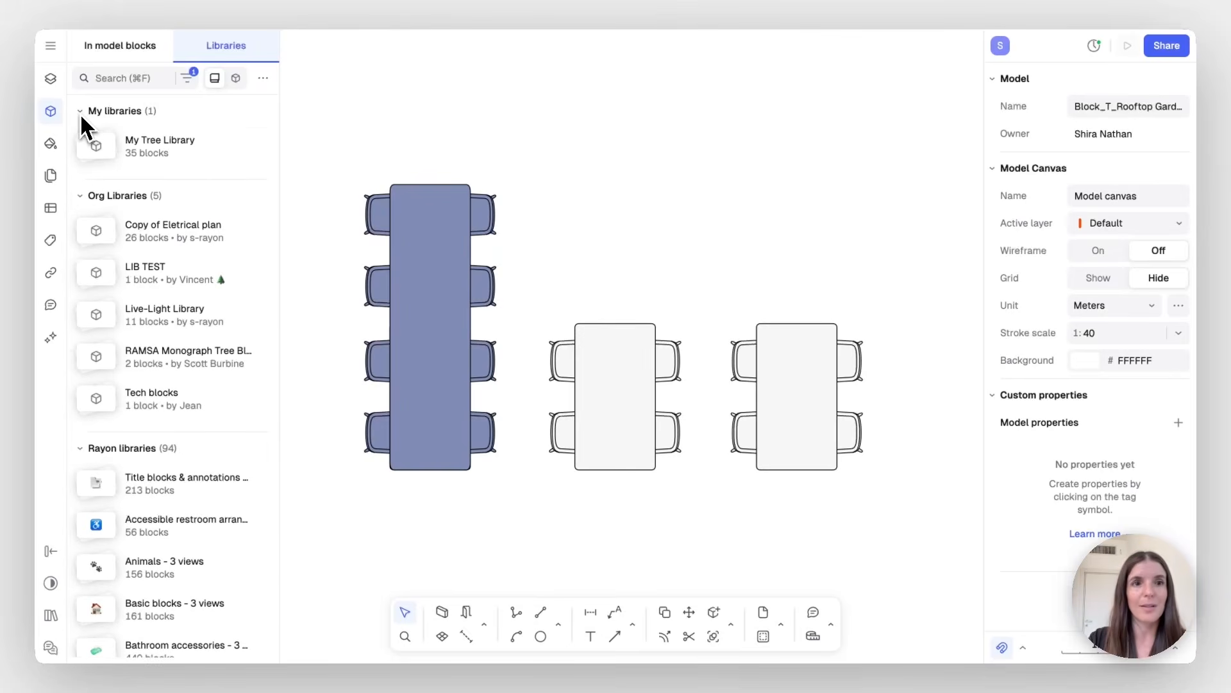
click(86, 203)
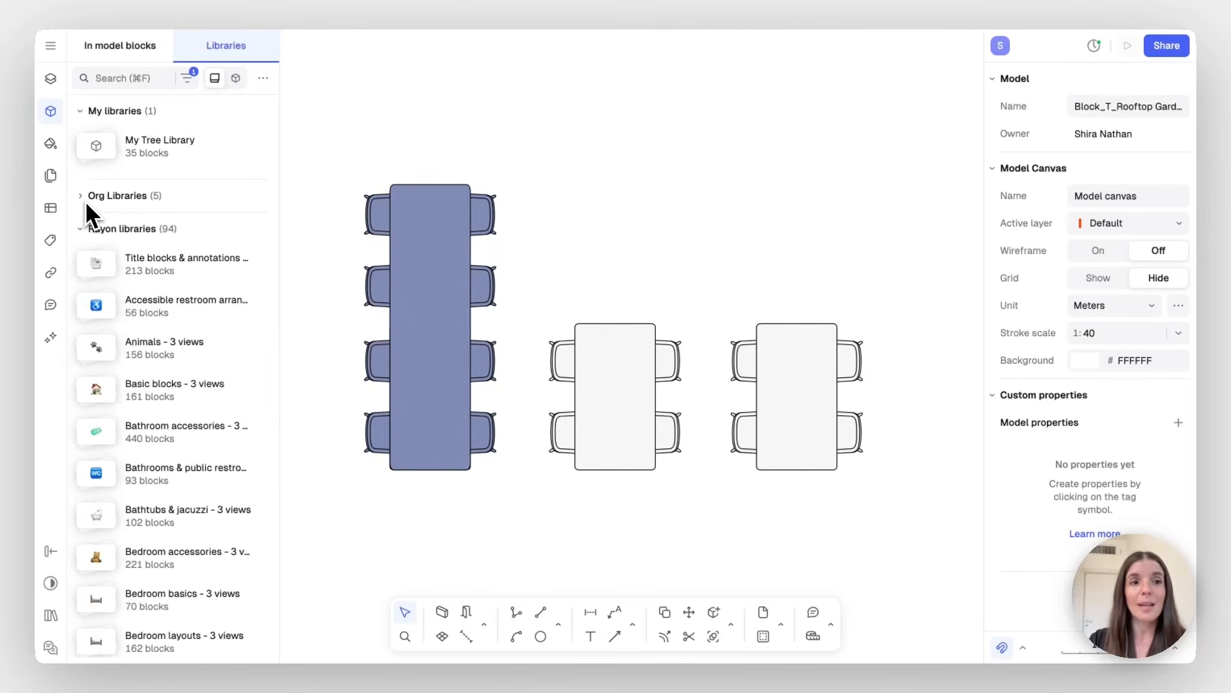
click(86, 203)
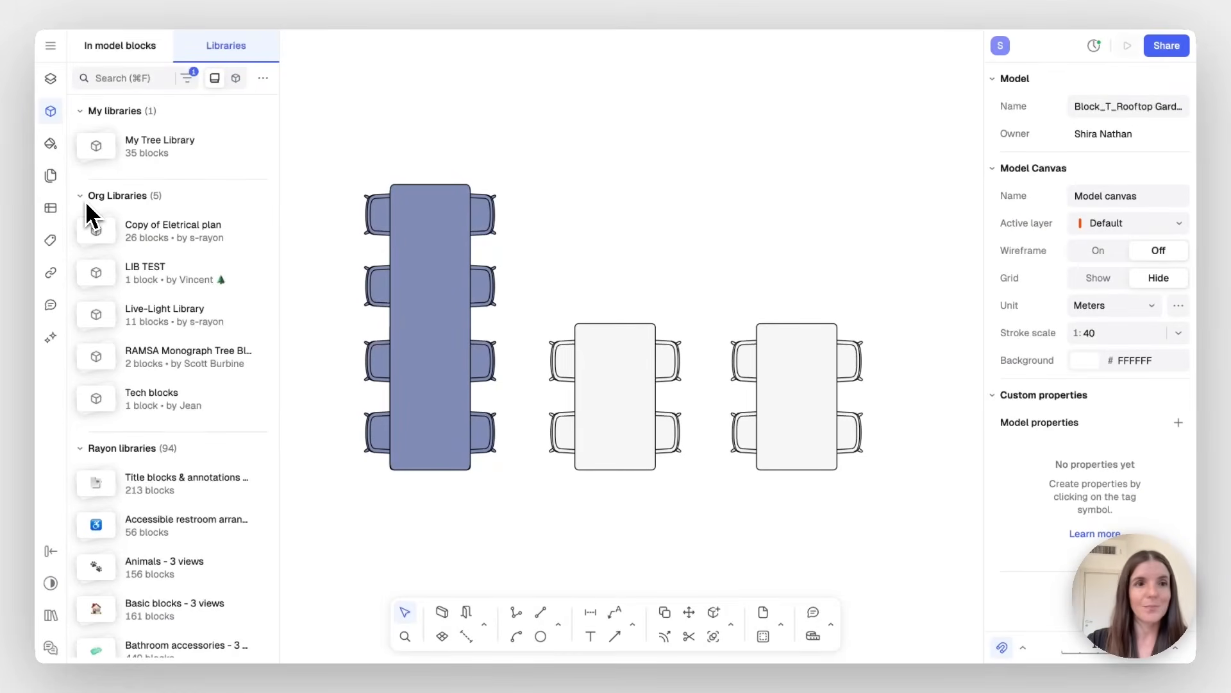
click(83, 199)
click(80, 120)
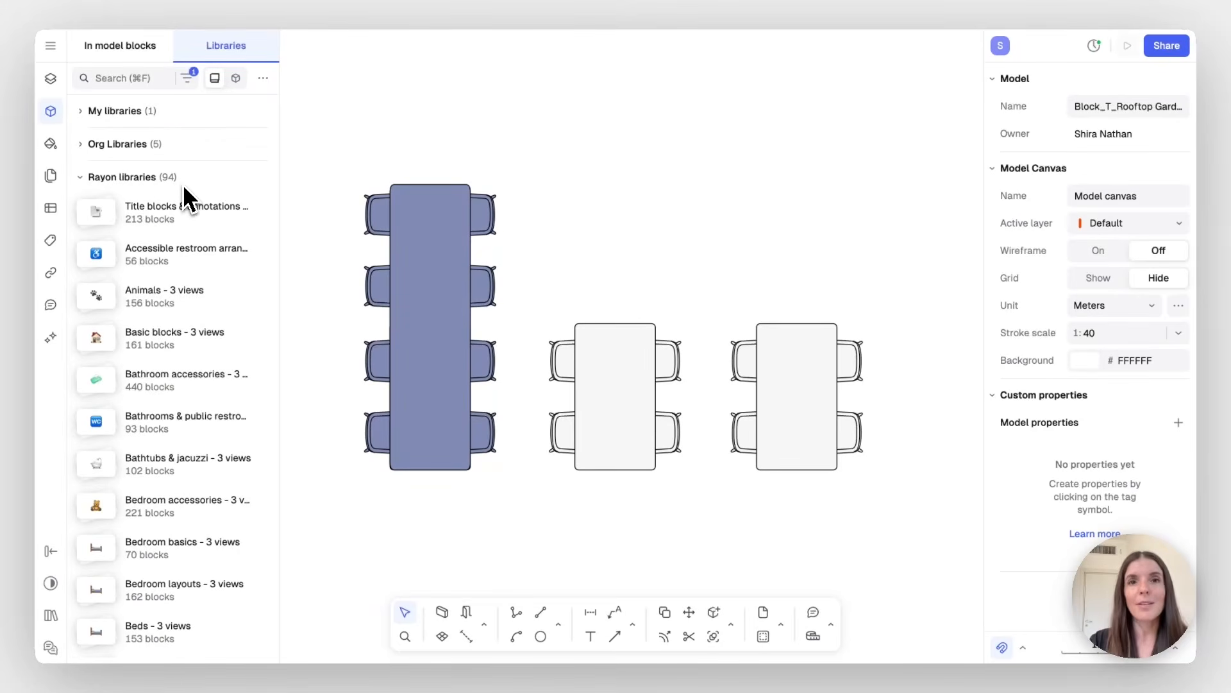
scroll(162, 367, down, 10)
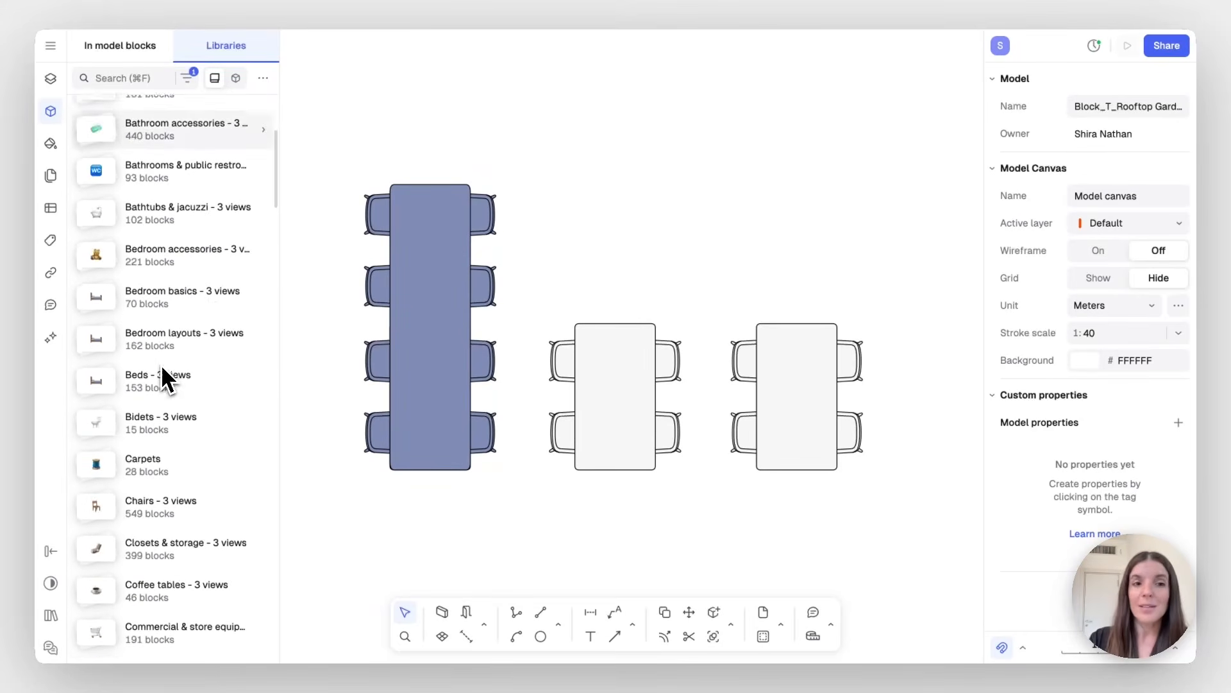
scroll(162, 369, down, 5)
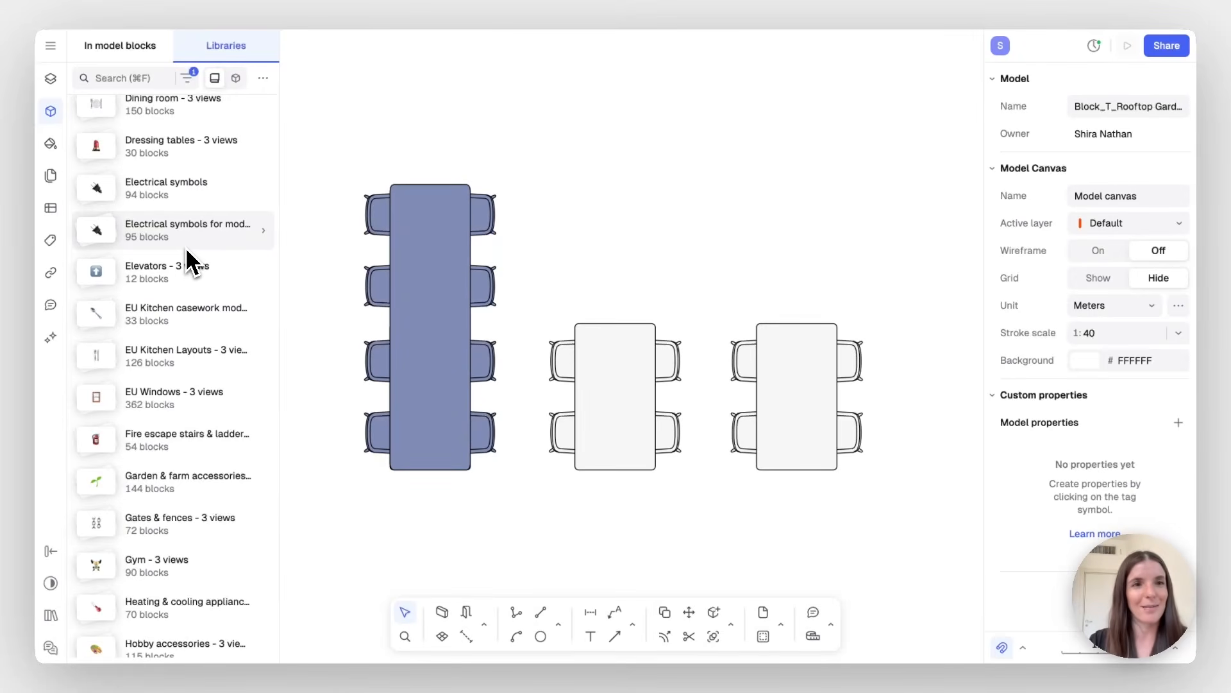
scroll(187, 251, up, 12)
scroll(186, 248, up, 3)
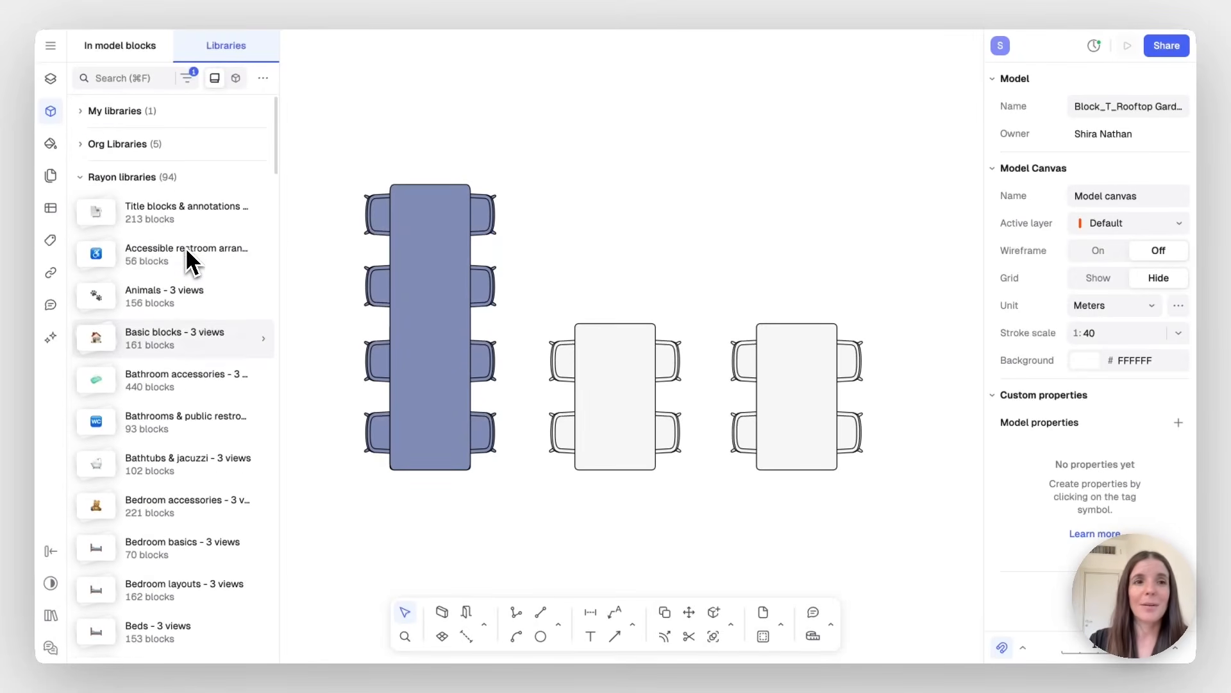
Search the libraries for "chair" and open the Chairs - 3 views library
click(122, 78)
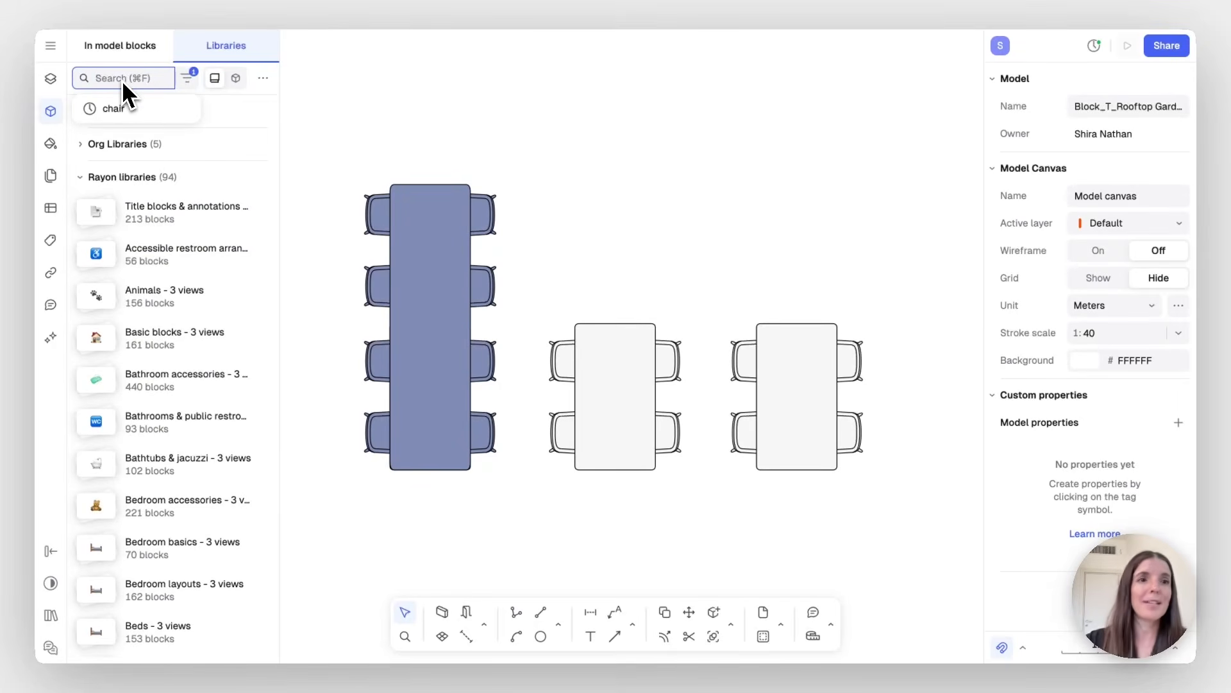
click(119, 111)
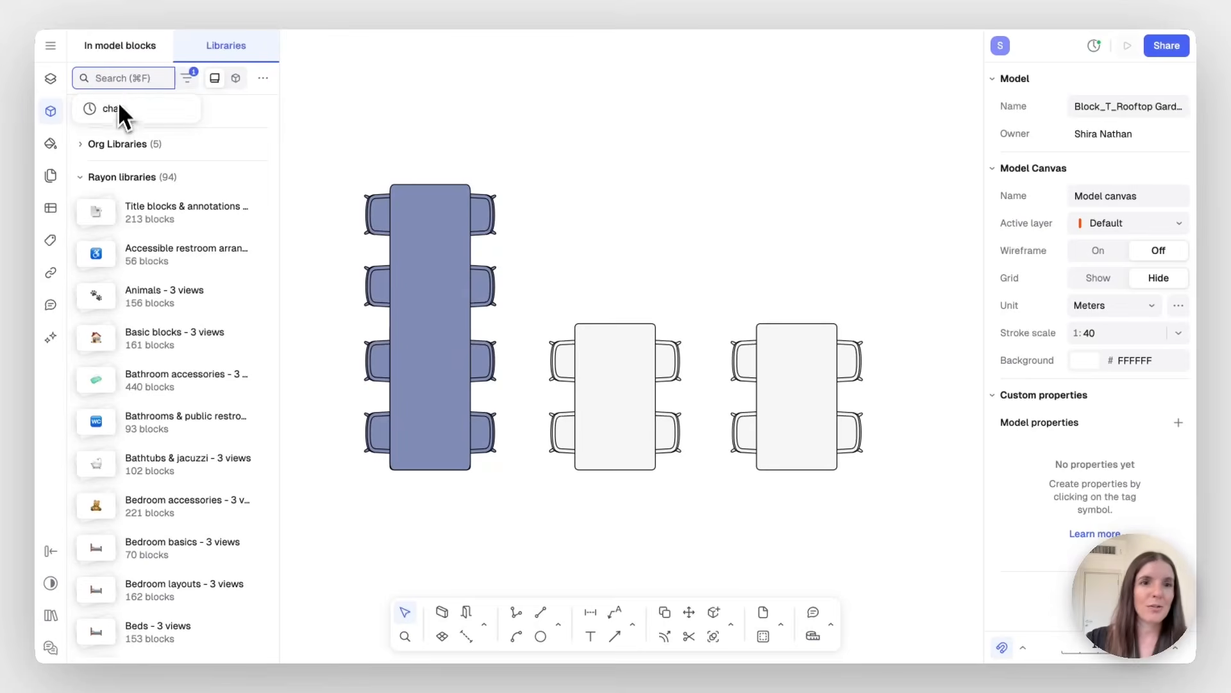
text(chair)
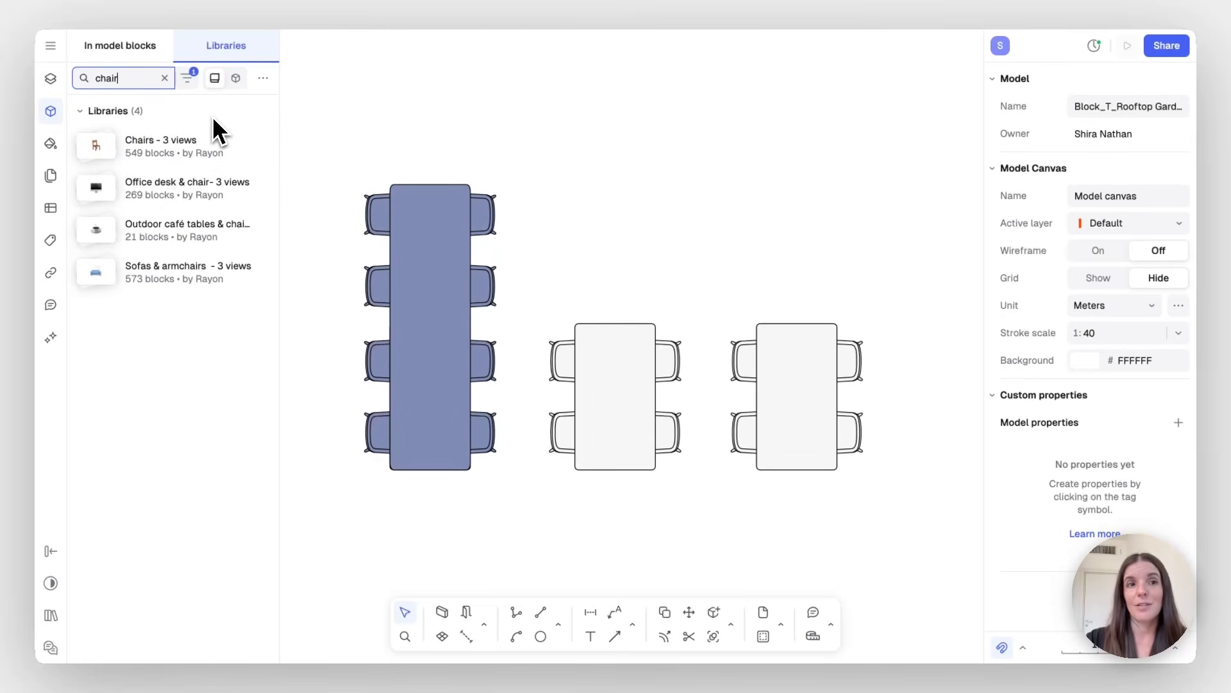
click(180, 143)
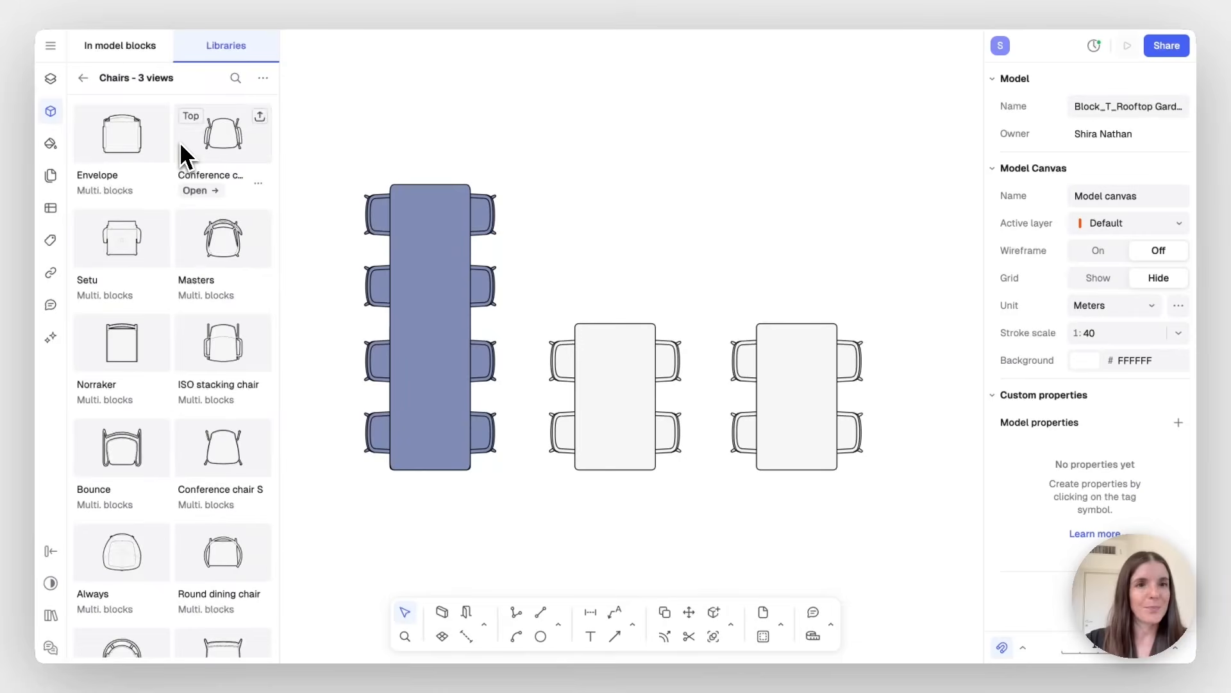
Open the CH33P chair's block family and place its top, front and side views on the empty canvas beside the dining tables
scroll(180, 144, down, 5)
scroll(179, 140, down, 5)
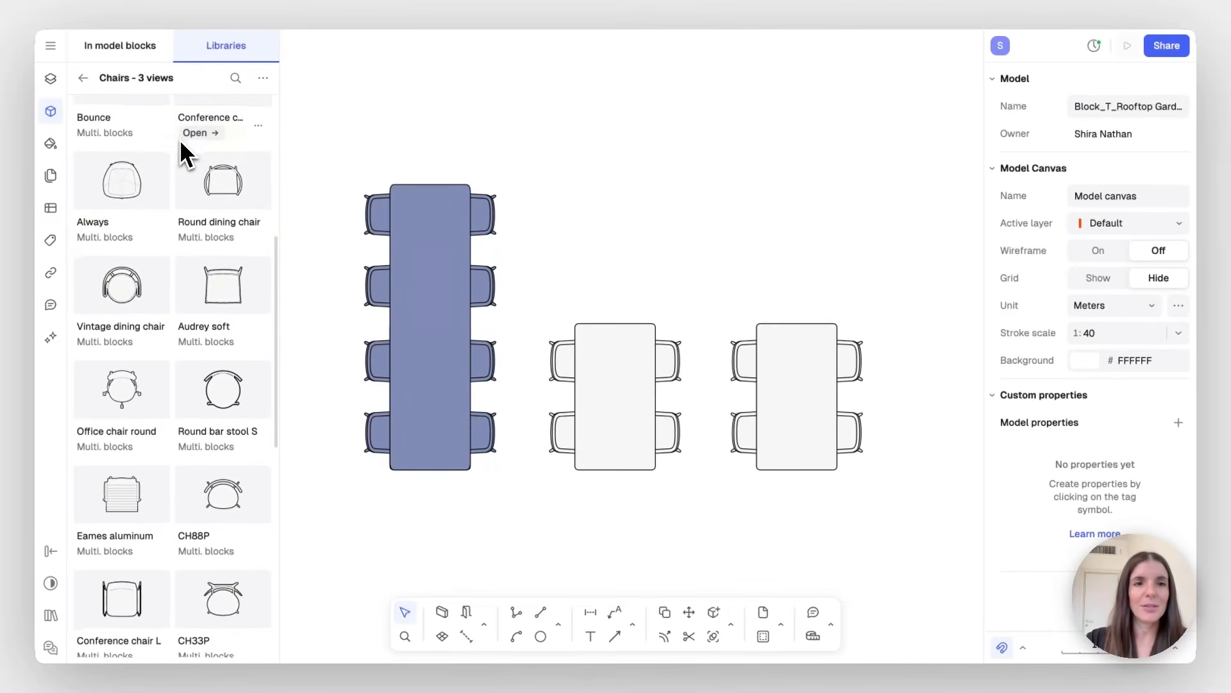
scroll(445, 139, left, 4)
scroll(445, 139, left, 6)
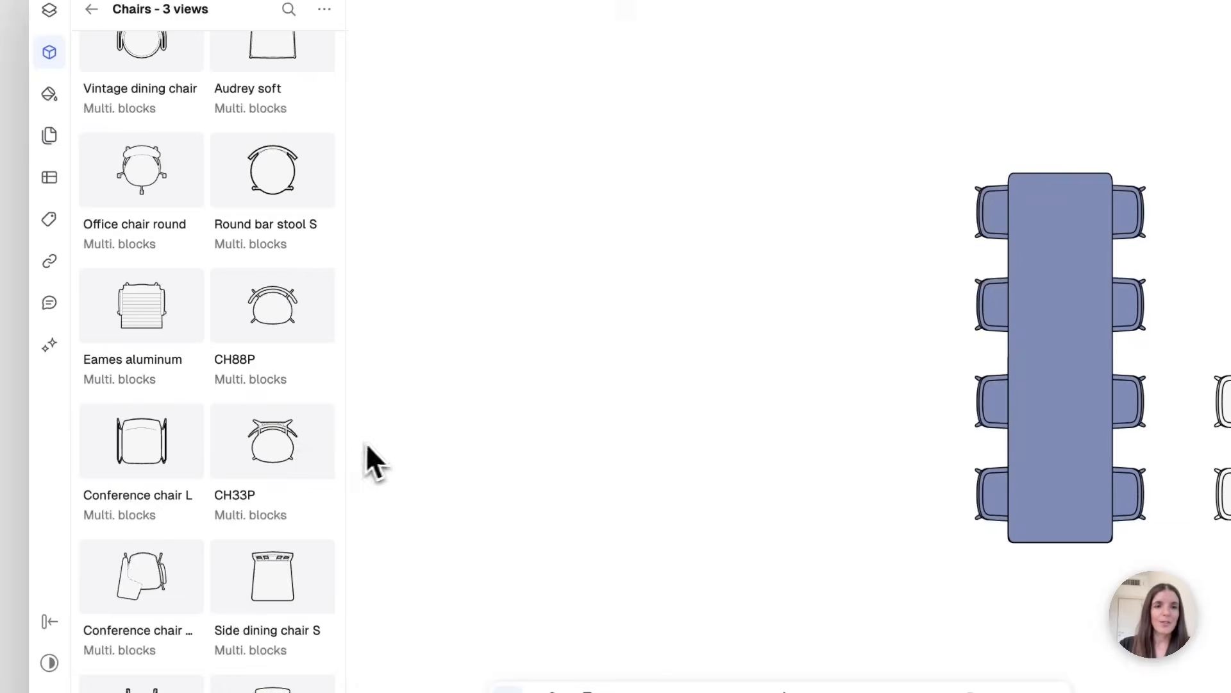
mouse_move(307, 456)
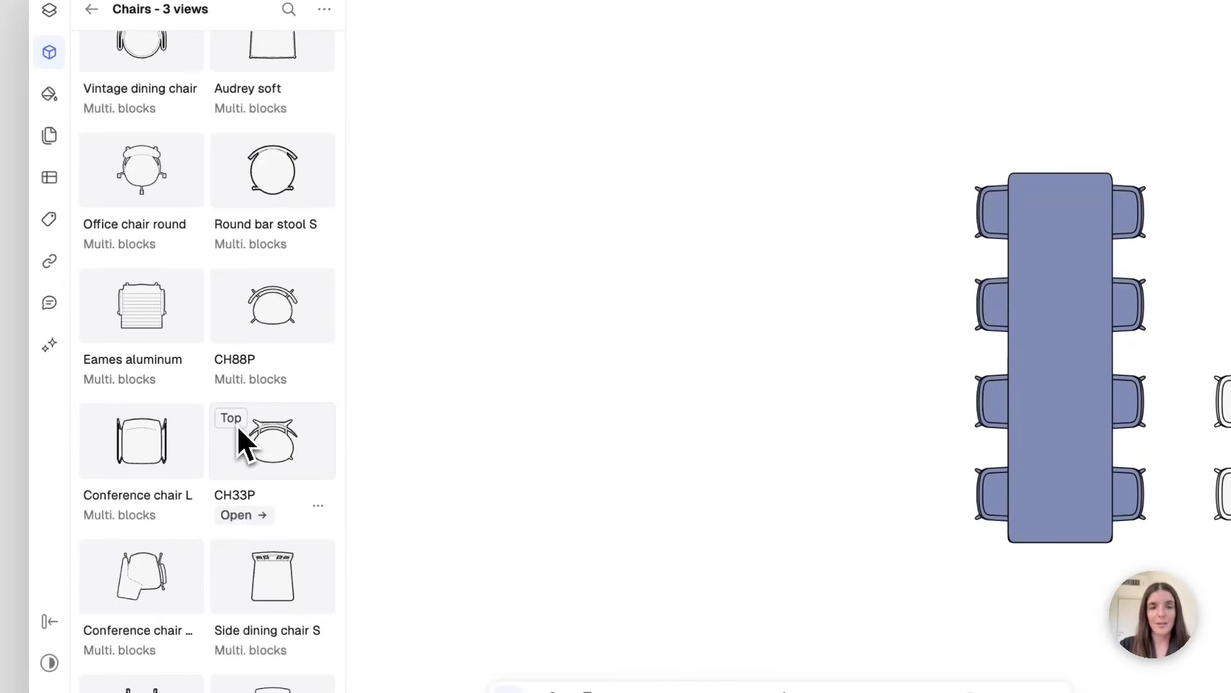
click(259, 515)
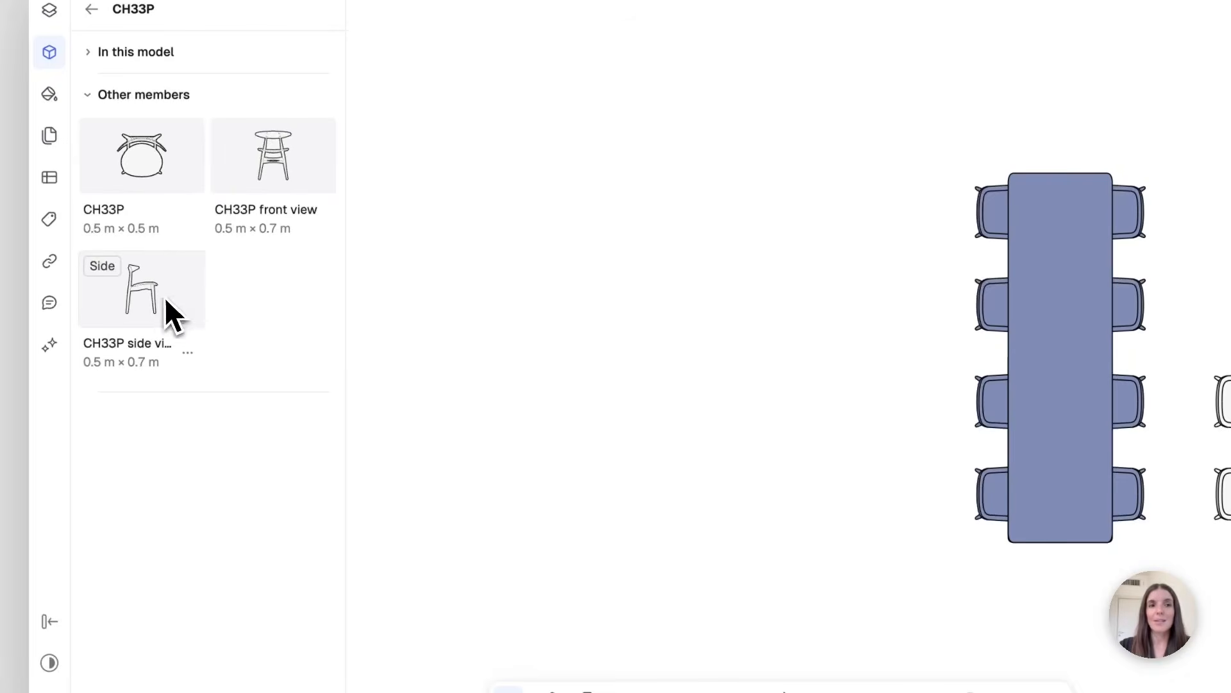
click(173, 160)
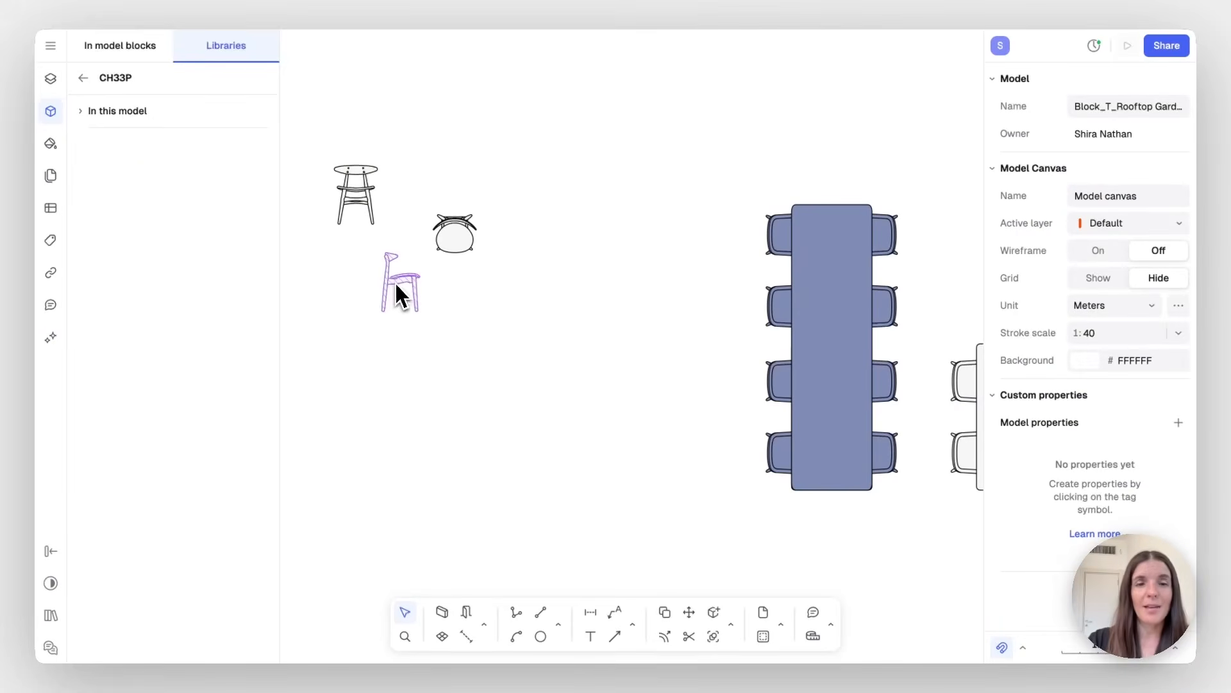
Arrange the CH33P side and top views in a row beside the front view
drag(394, 281, 408, 196)
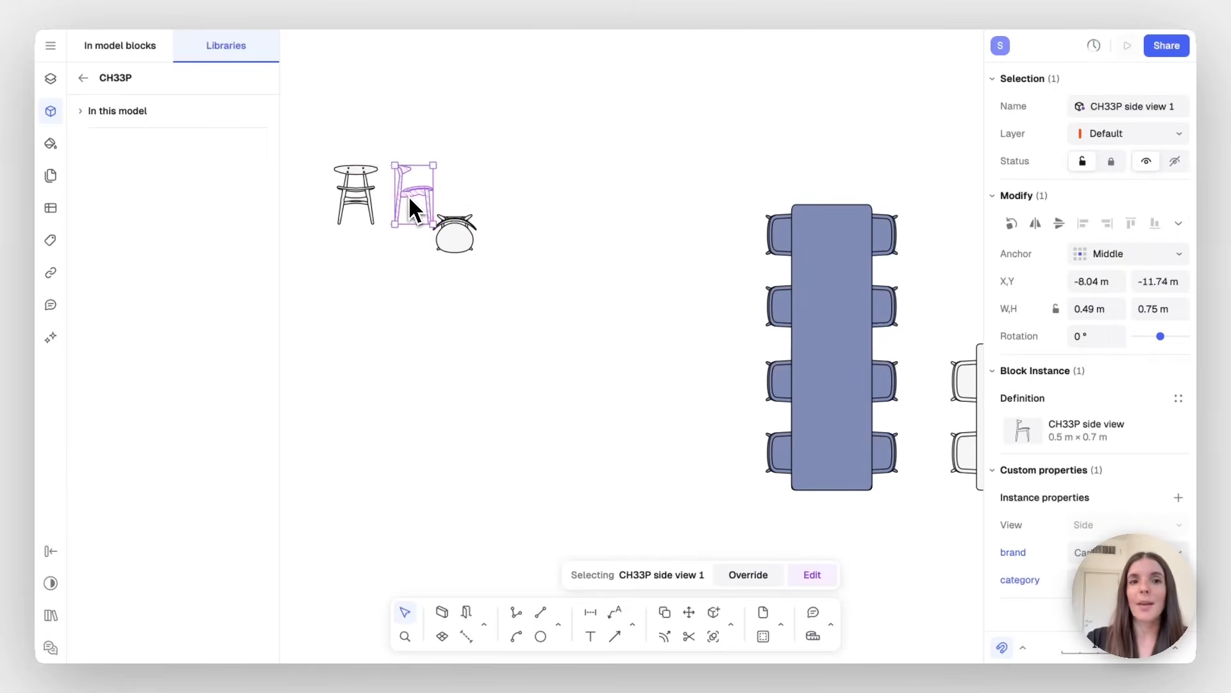
click(457, 238)
drag(486, 211, 477, 201)
click(458, 306)
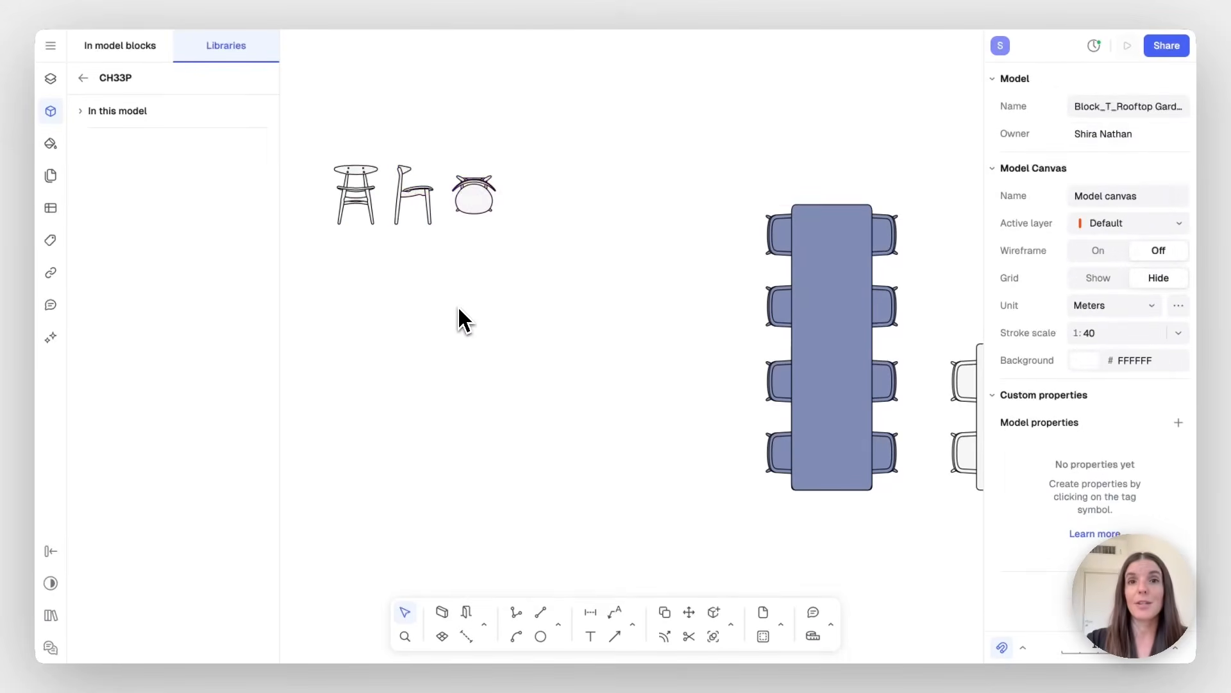
Copy the round side table from the rooftop garden plan onto the empty canvas below the dining tables
ctrl+scroll(458, 307, down, 2)
scroll(458, 306, up, 10)
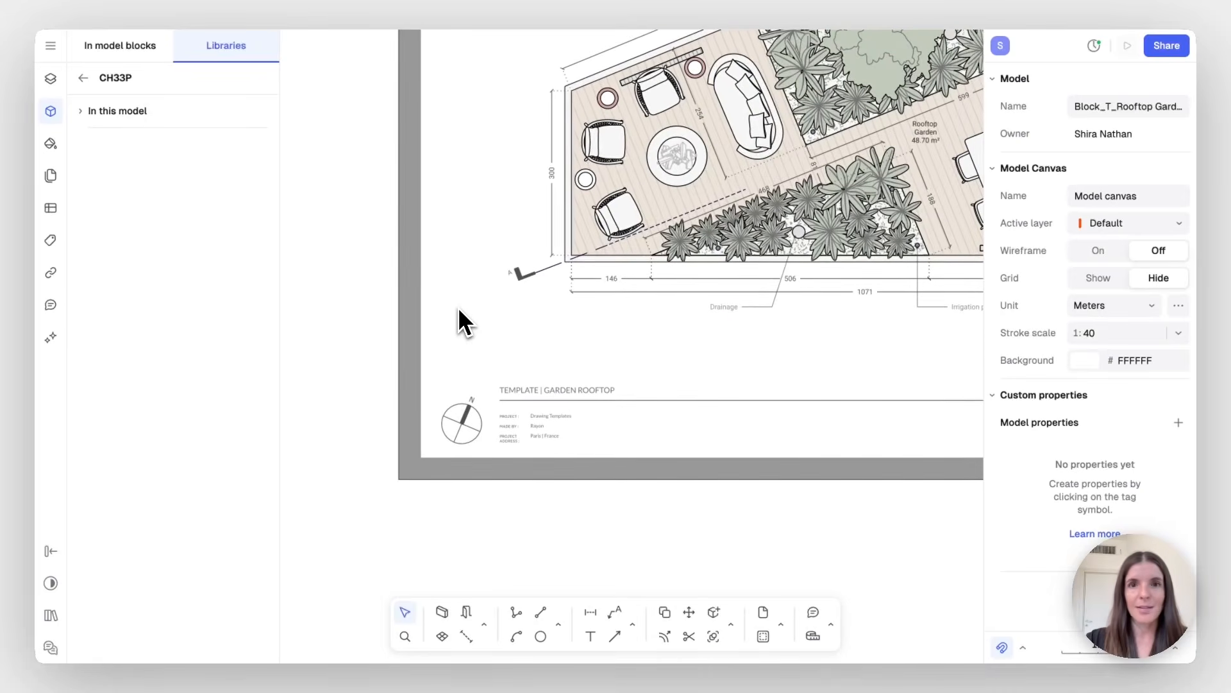
click(611, 106)
key(c)
click(610, 105)
scroll(522, 420, down, 10)
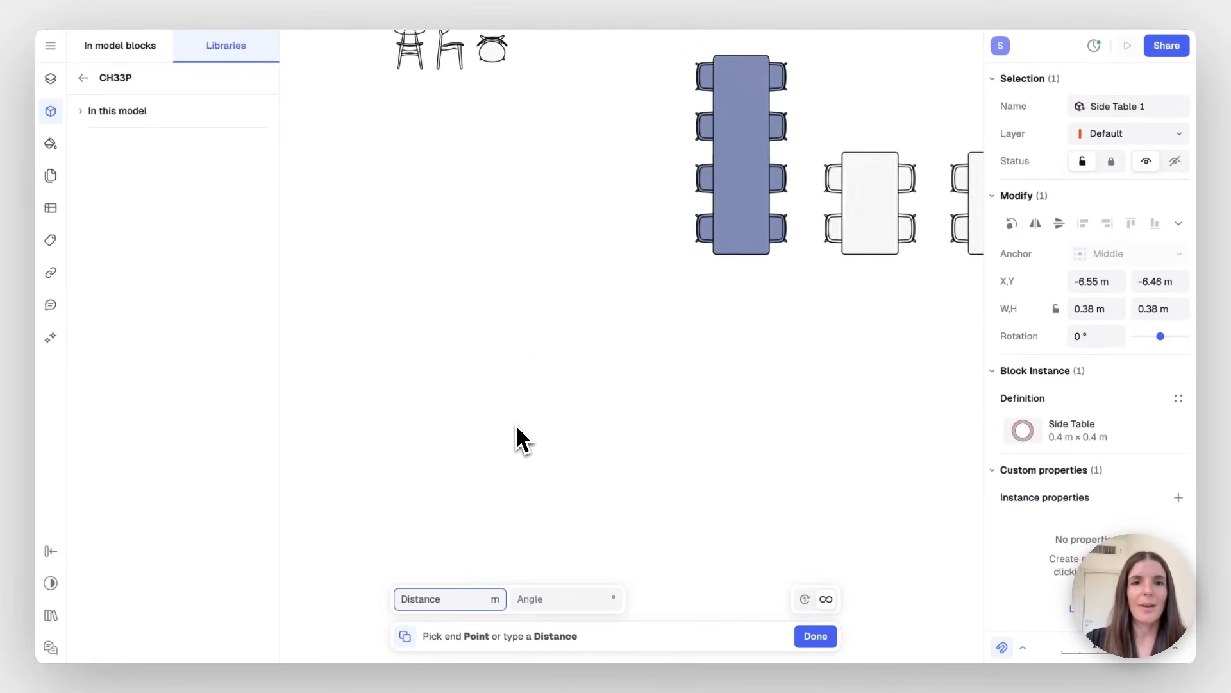
ctrl+scroll(424, 231, up, 5)
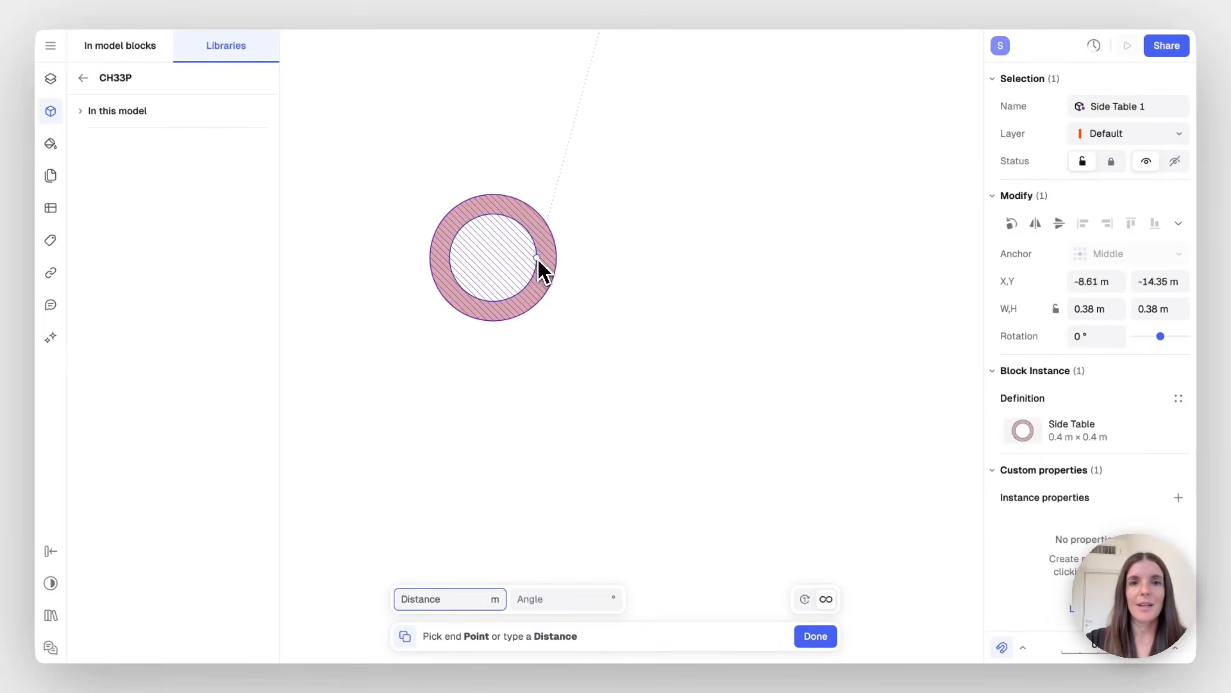
ctrl+scroll(537, 259, down, 5)
key(Escape)
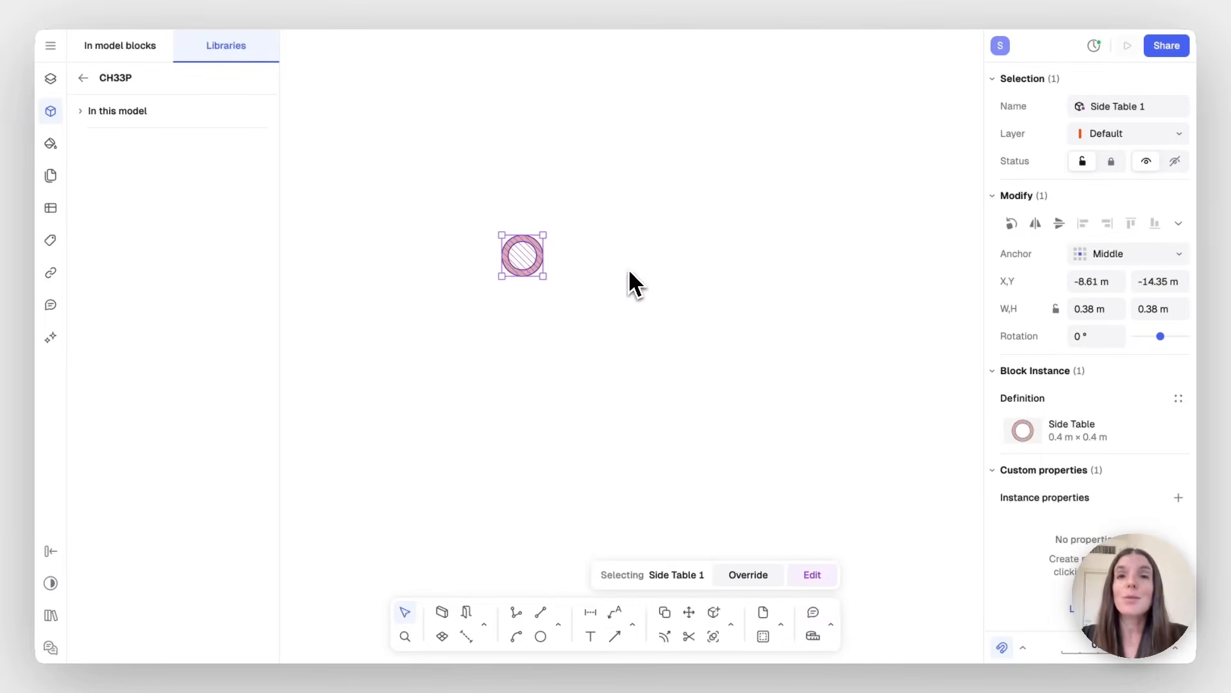
key(Escape)
ctrl+scroll(482, 297, up, 5)
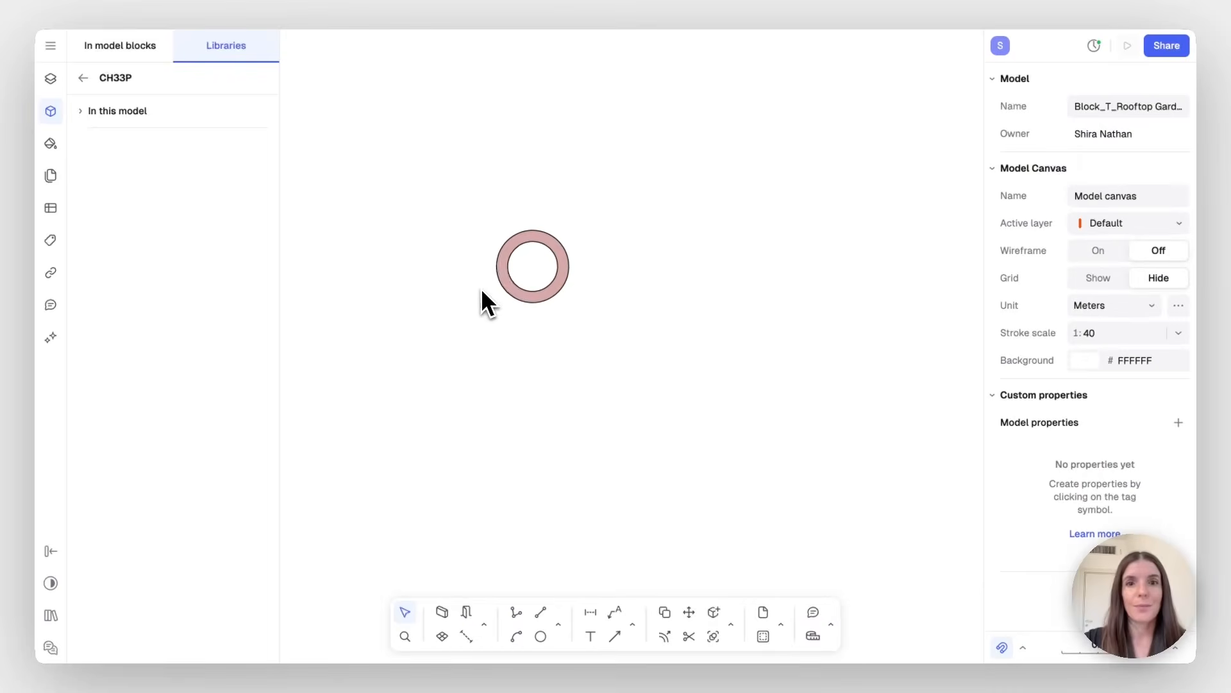
Draw a tabletop rectangle about 0.38 by 0.04 m beside the round side table and match its style to that table
click(558, 624)
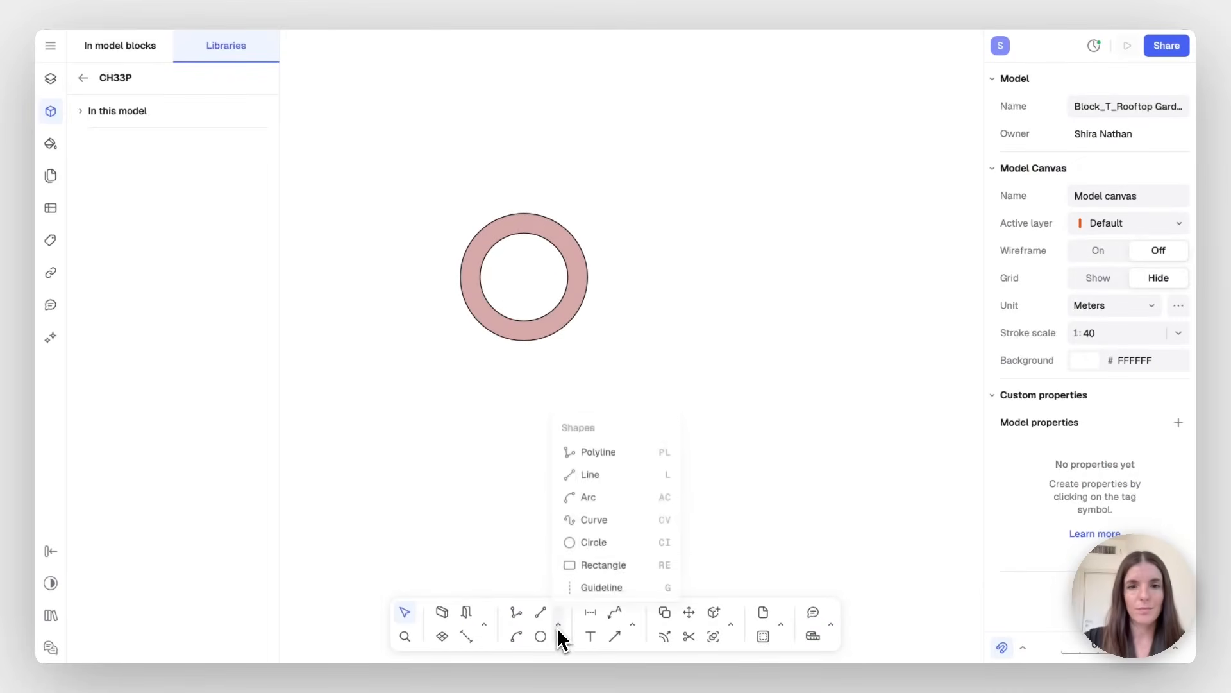
click(593, 561)
click(461, 277)
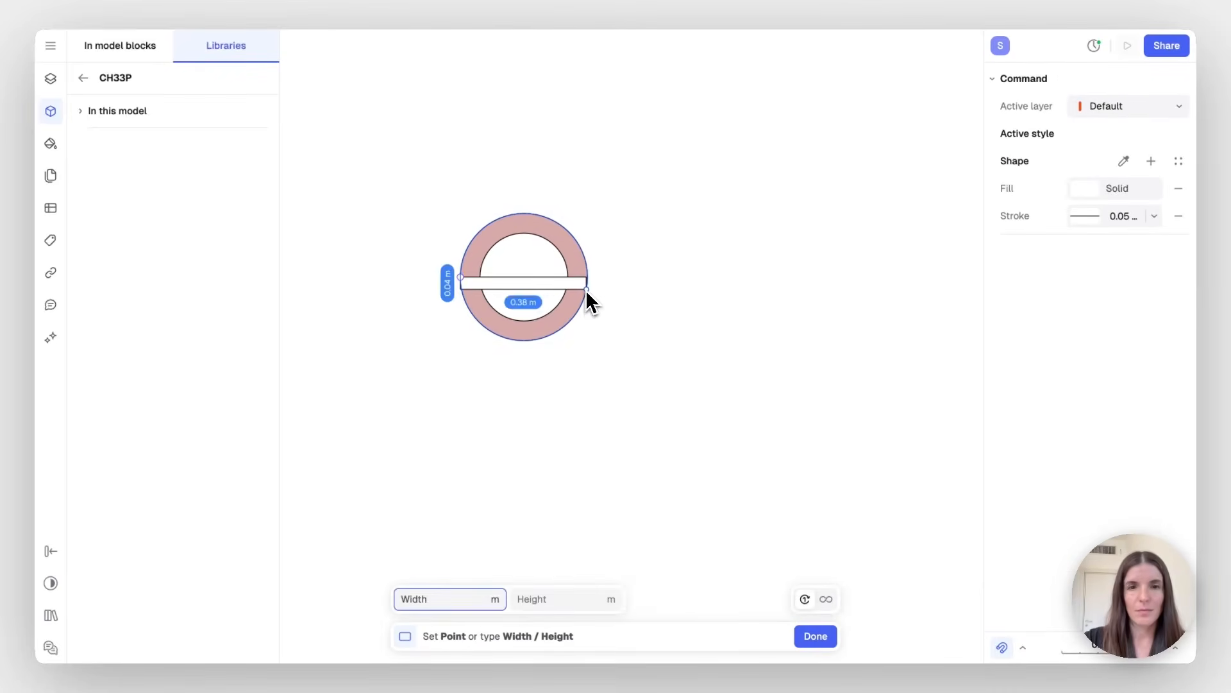
click(586, 290)
drag(544, 290, 709, 285)
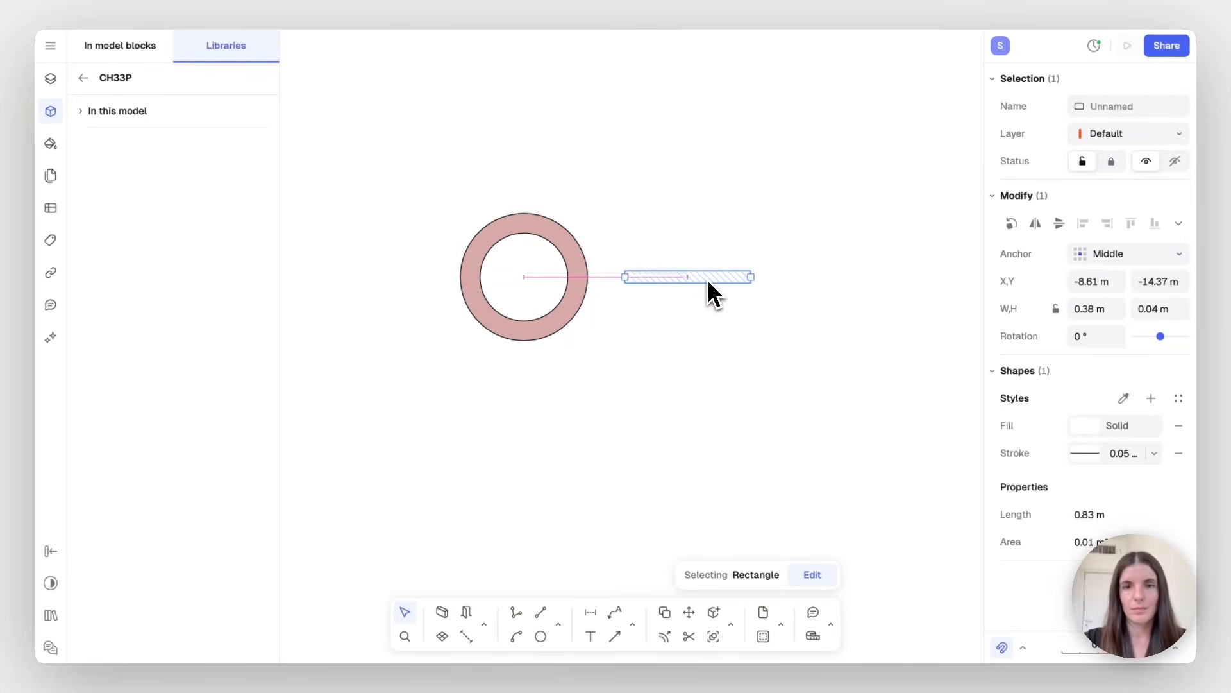
click(1129, 398)
click(584, 275)
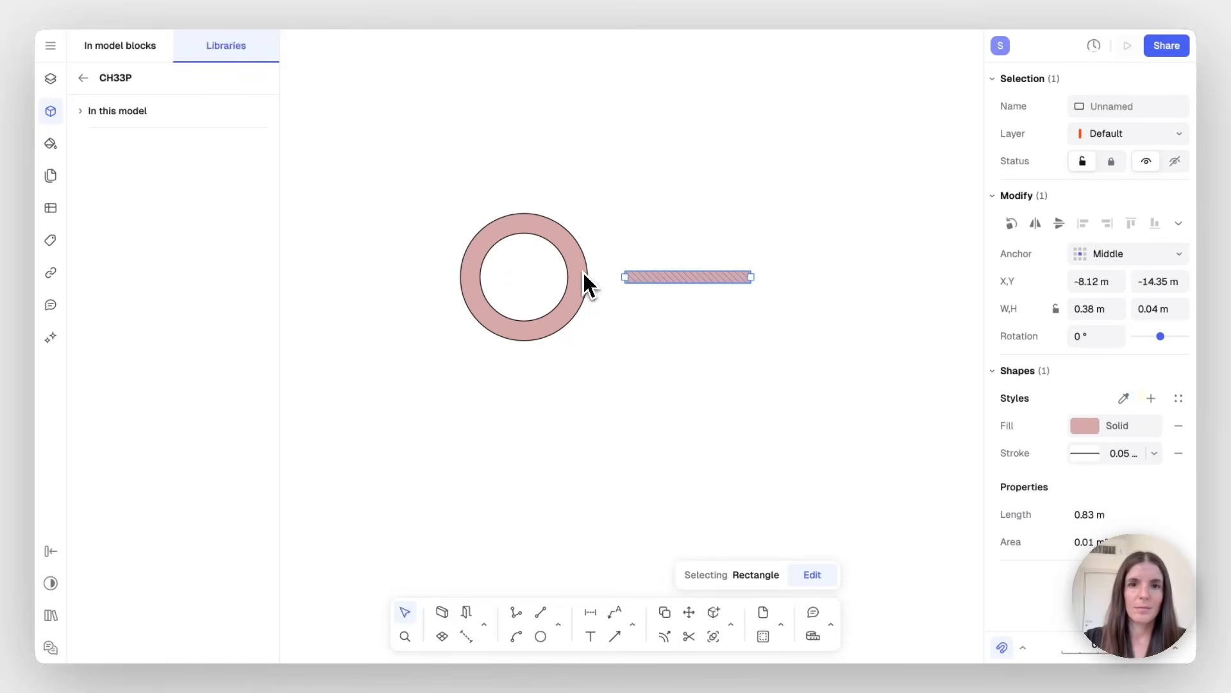
Copy the tabletop rectangle and turn the copy 90° into a leg about 0.3 m long under the tabletop's middle
key(c)
click(676, 280)
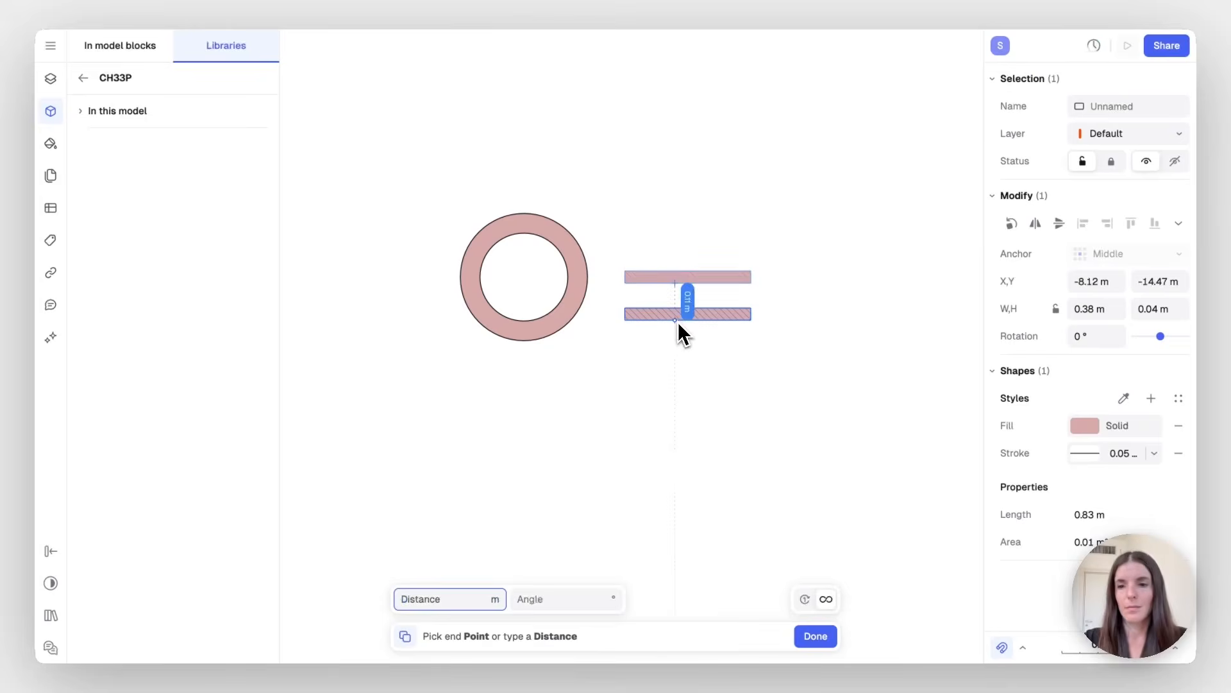
click(678, 316)
key(shift+r)
drag(689, 255, 690, 282)
key(Escape)
click(687, 304)
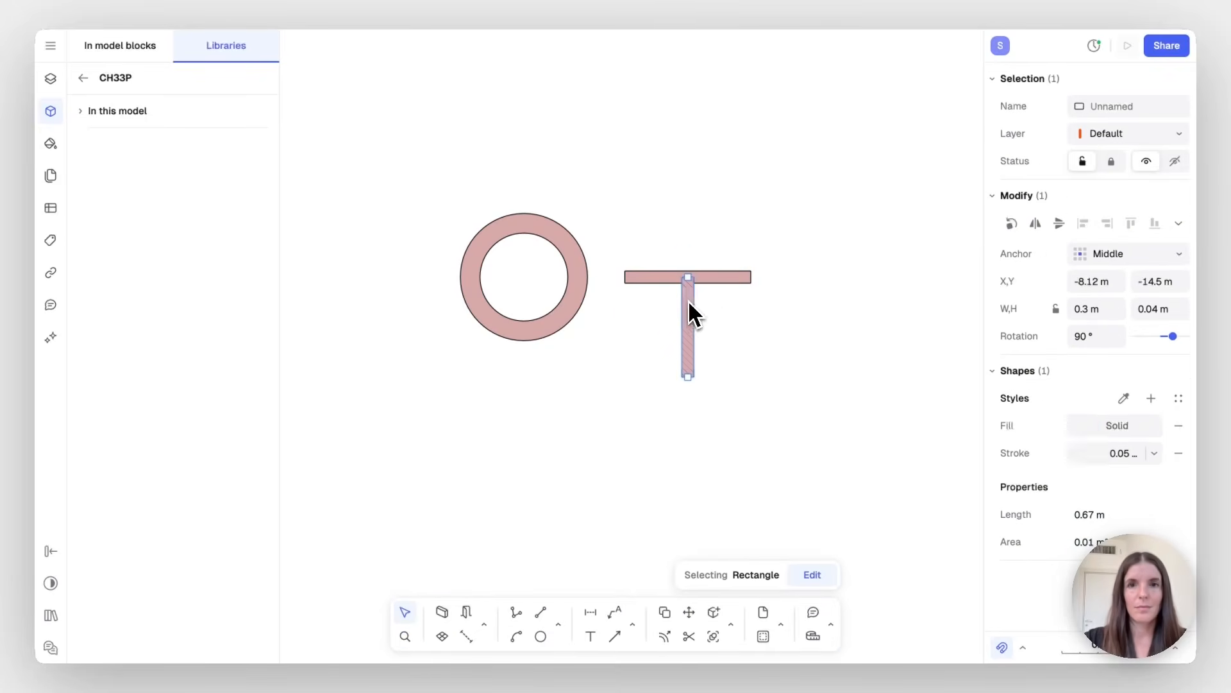
Copy the tabletop to the leg's lower end and shrink the copy to a base about 0.16 by 0.01 m
scroll(692, 280, up, 1)
scroll(685, 310, up, 5)
click(705, 160)
key(c)
click(703, 139)
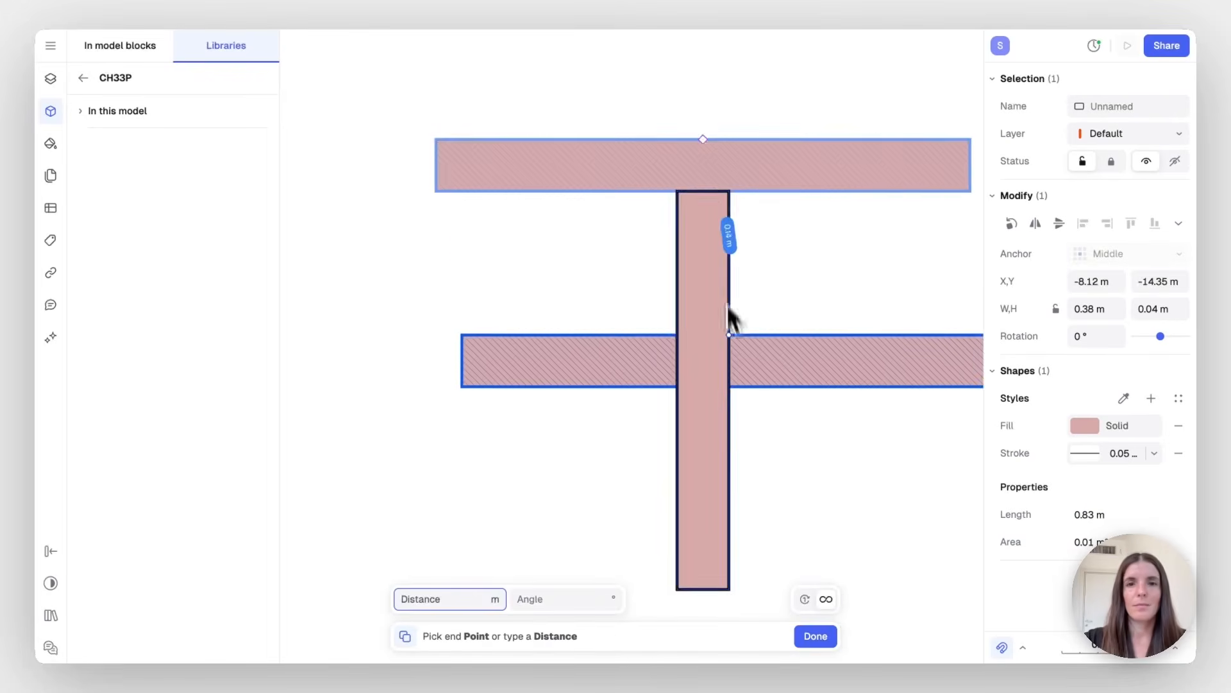
scroll(705, 385, down, 4)
click(686, 451)
drag(420, 495, 567, 495)
drag(957, 488, 738, 472)
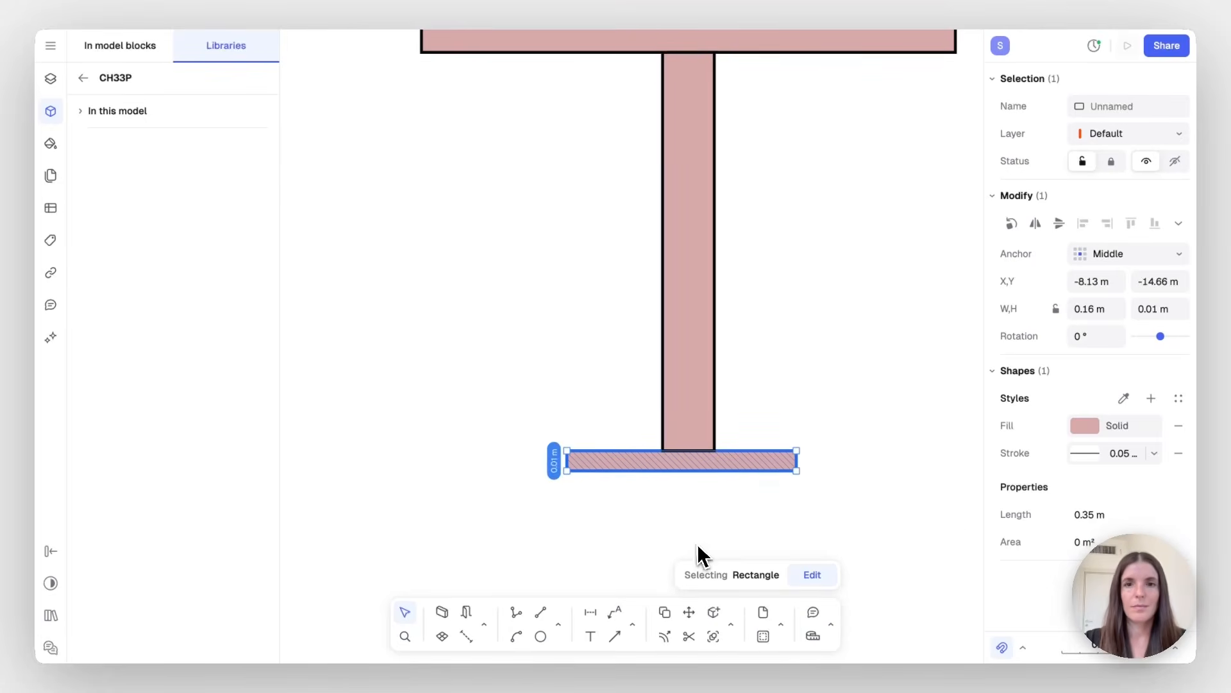
click(698, 552)
Move the round side table so its lower edge lines up with the base of the side view
ctrl+scroll(470, 448, down, 5)
scroll(463, 411, left, 3)
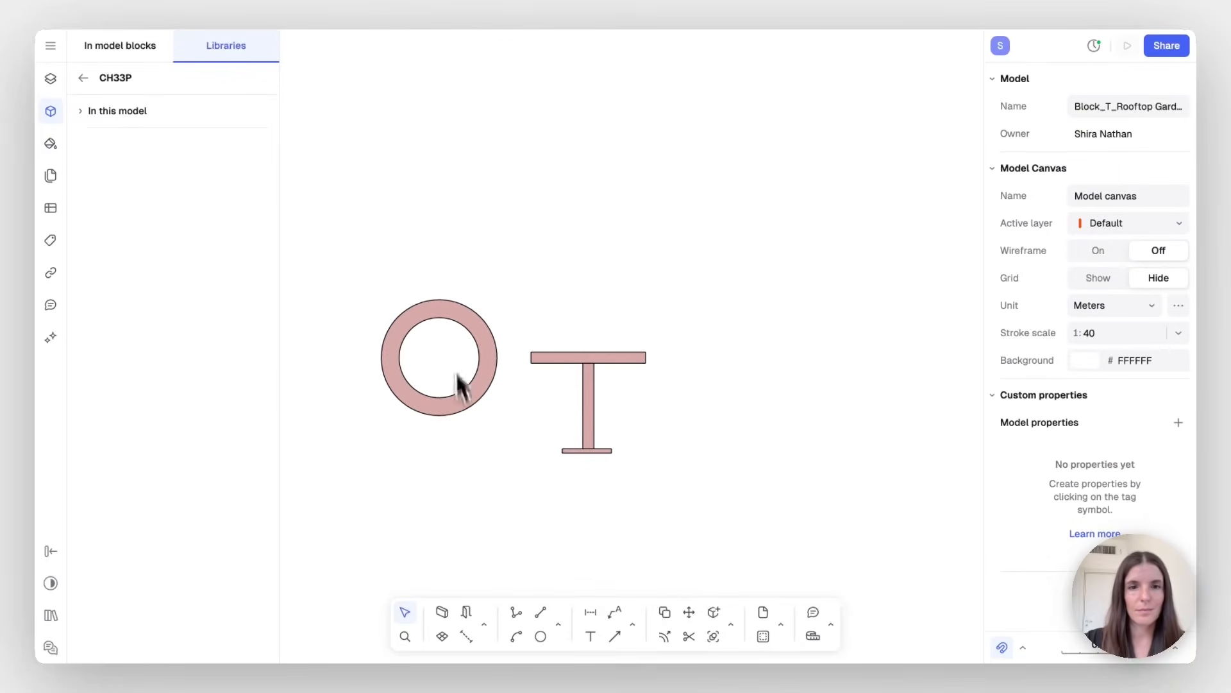
click(449, 358)
click(508, 403)
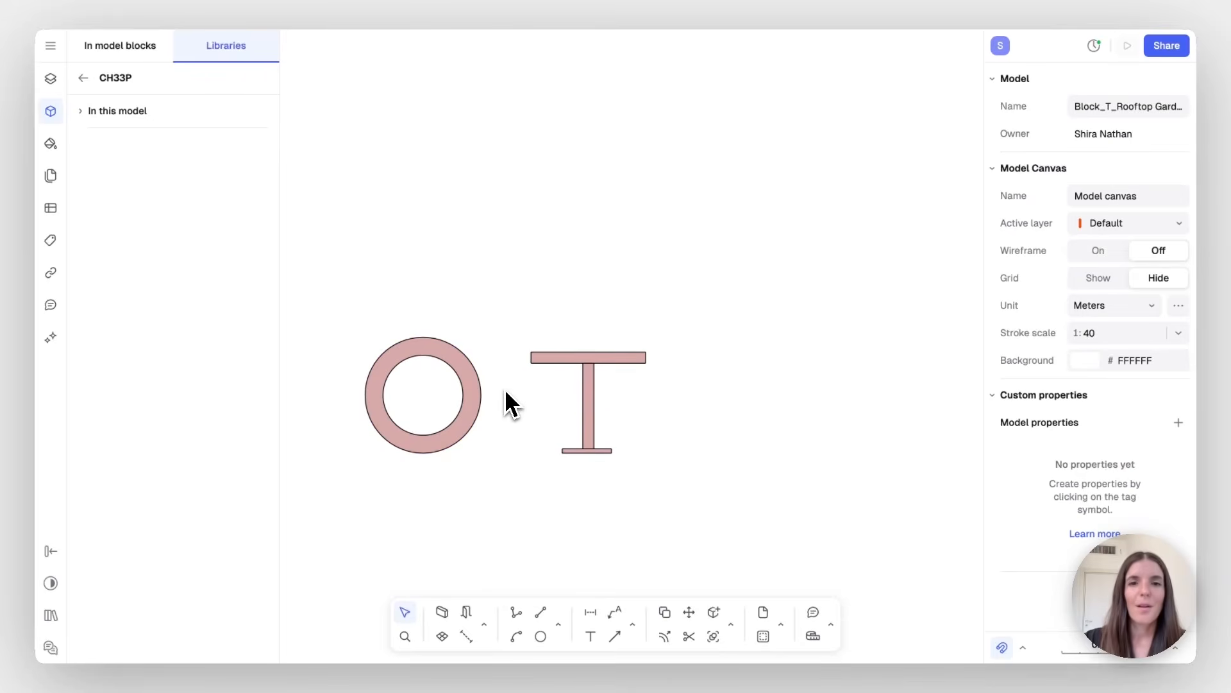
Turn the three side-view rectangles into a block and rename it Side Table Side view
drag(674, 314, 517, 499)
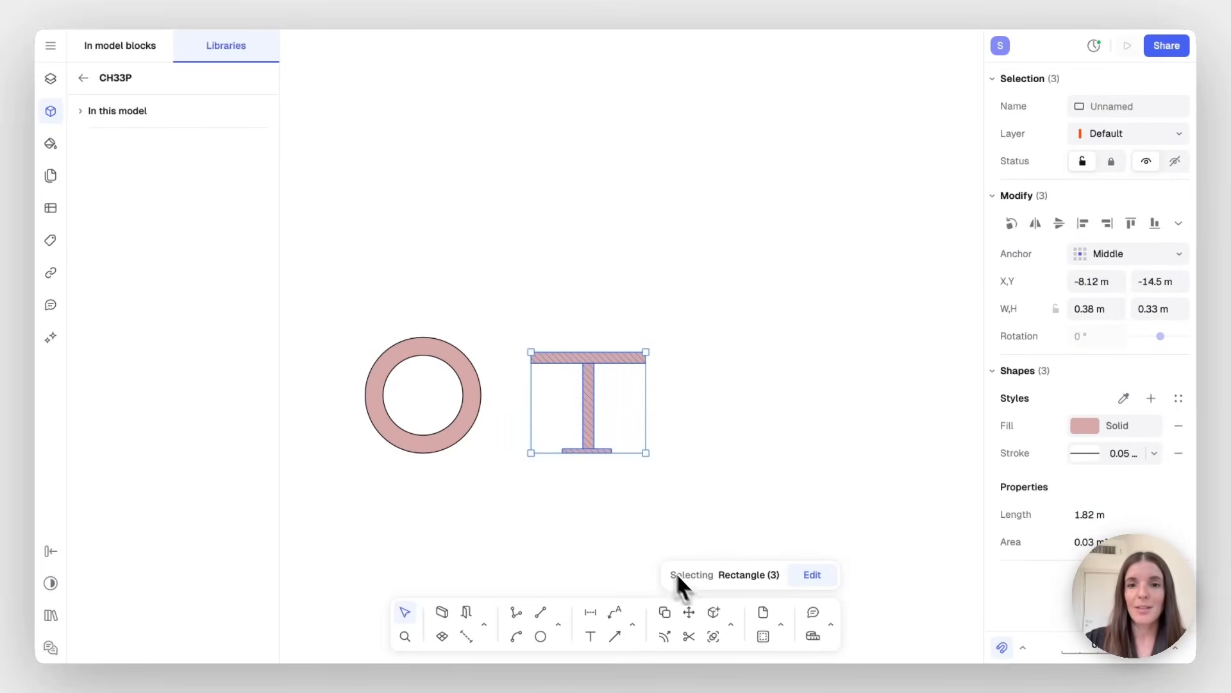
click(718, 613)
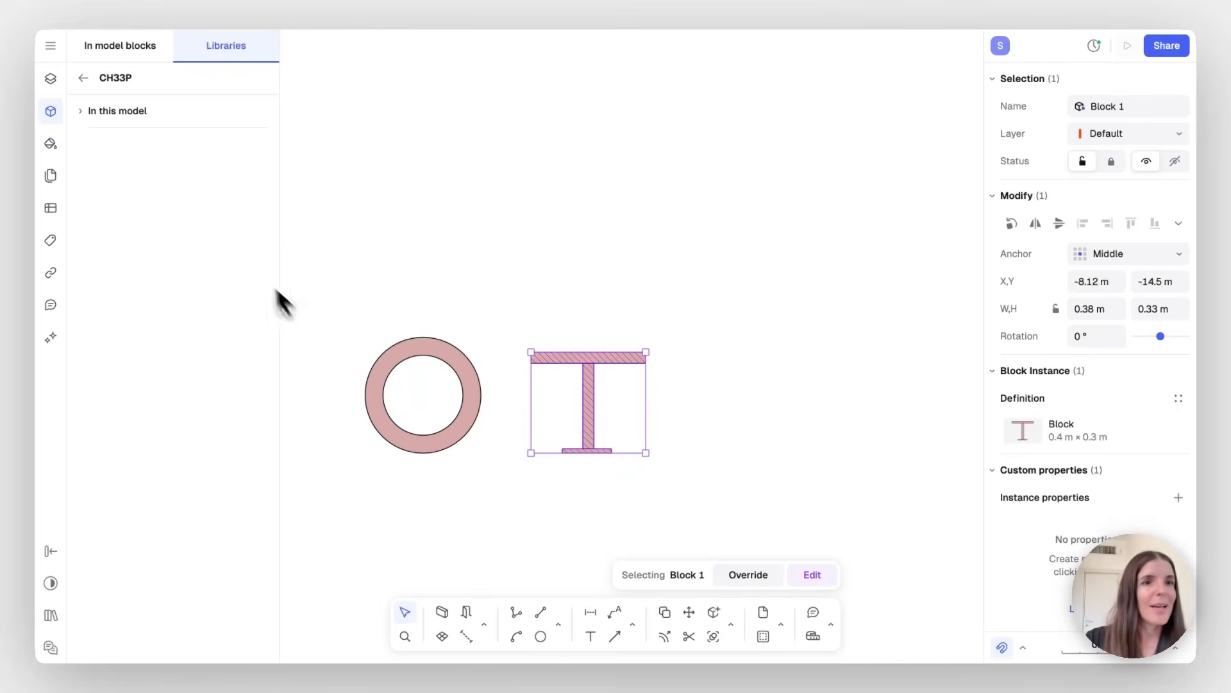
click(108, 55)
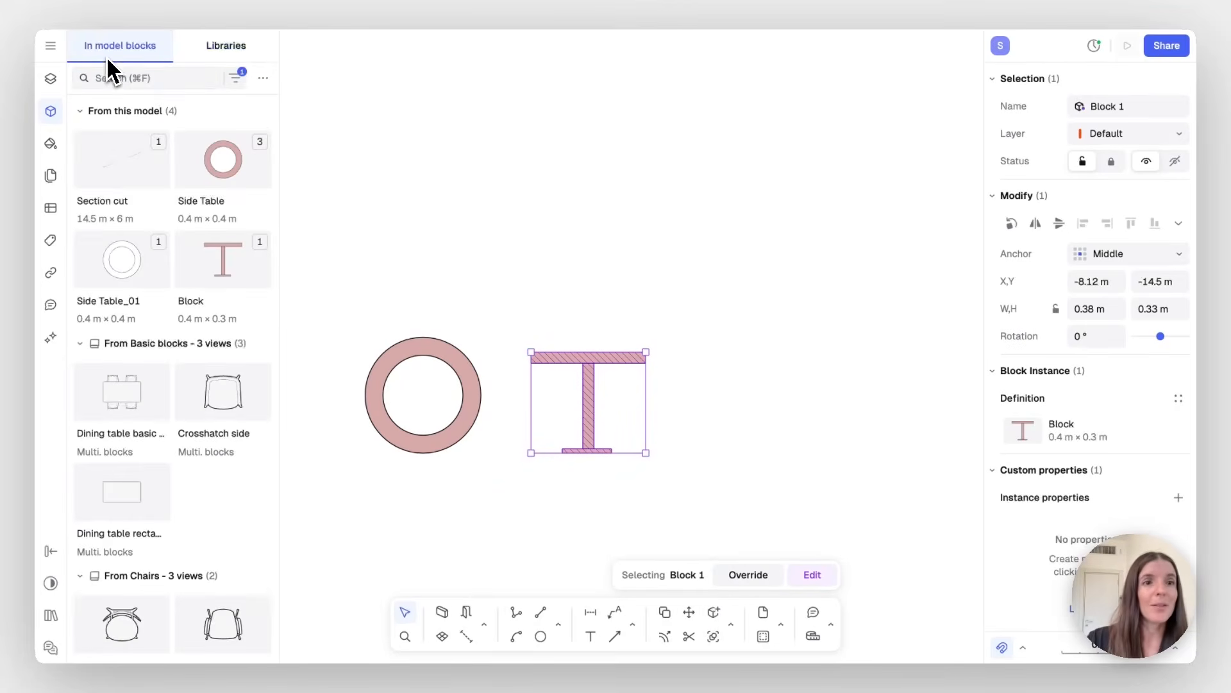
click(199, 310)
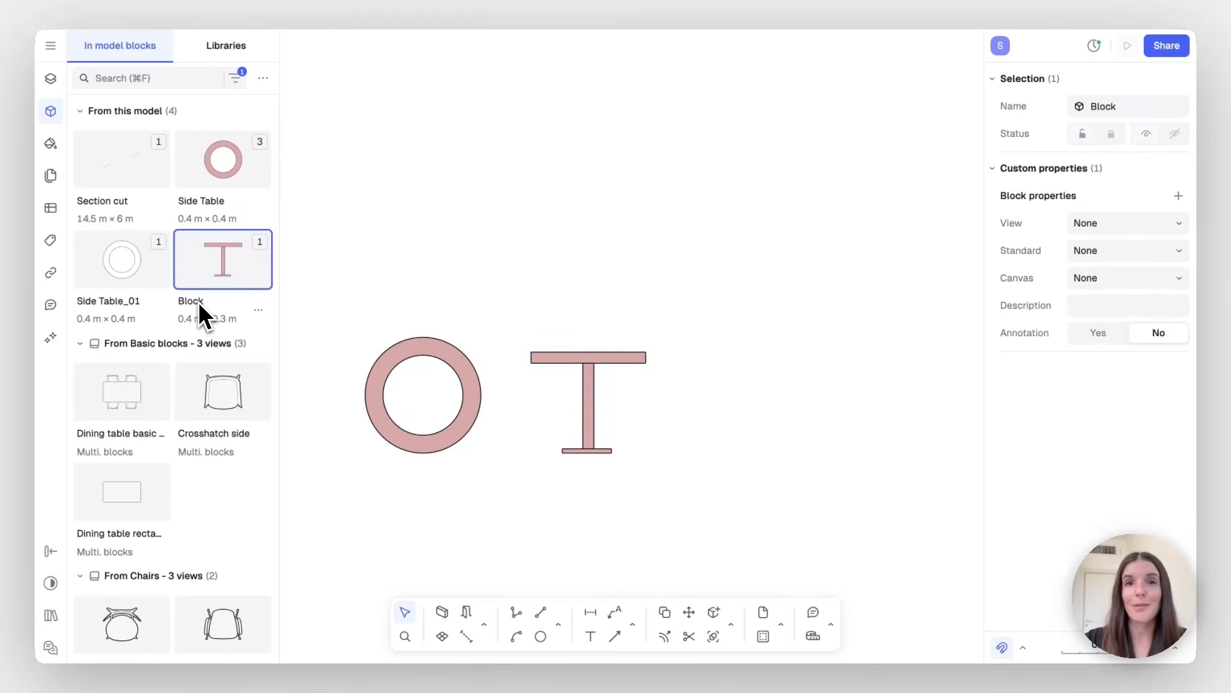
double_click(194, 305)
text(Side Table Si)
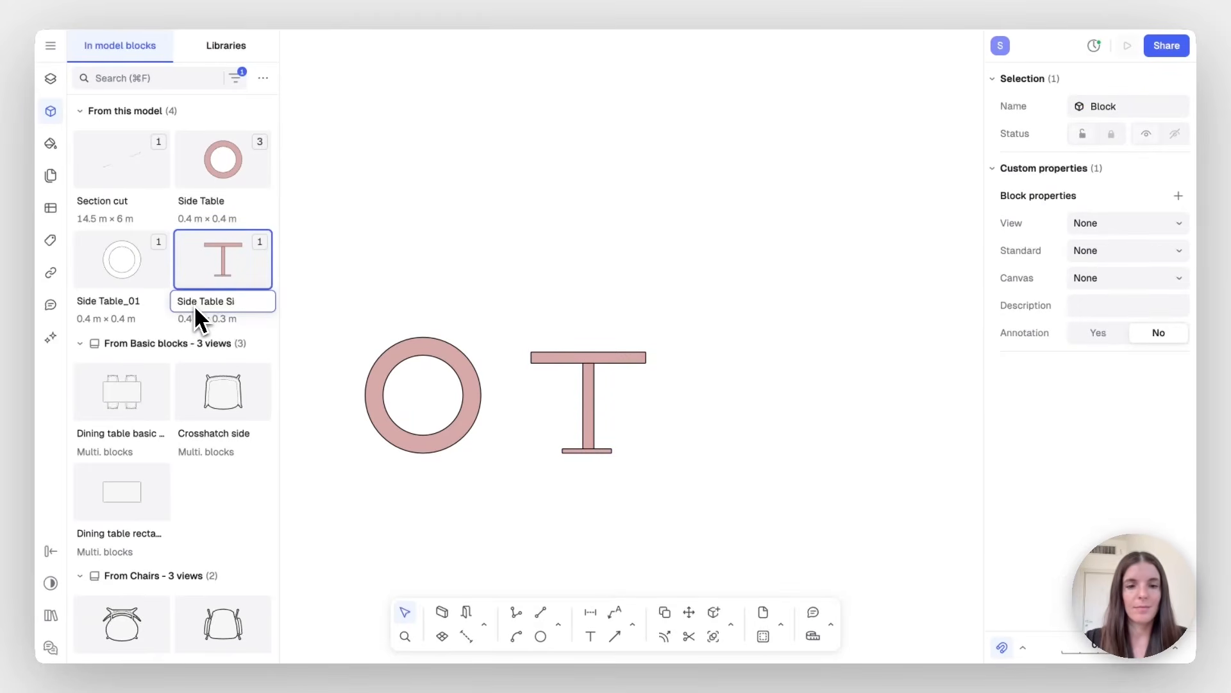
key(BackSpace)
key(BackSpace)
key(BackSpace)
key(BackSpace)
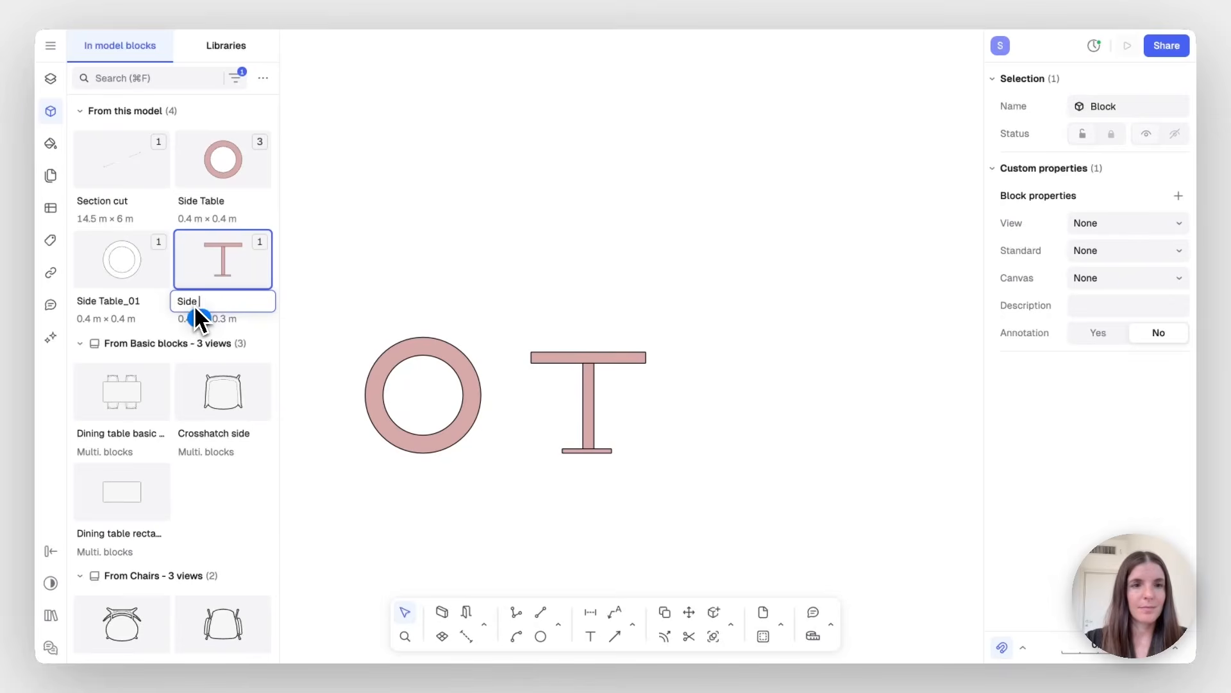
text(Table Side vi)
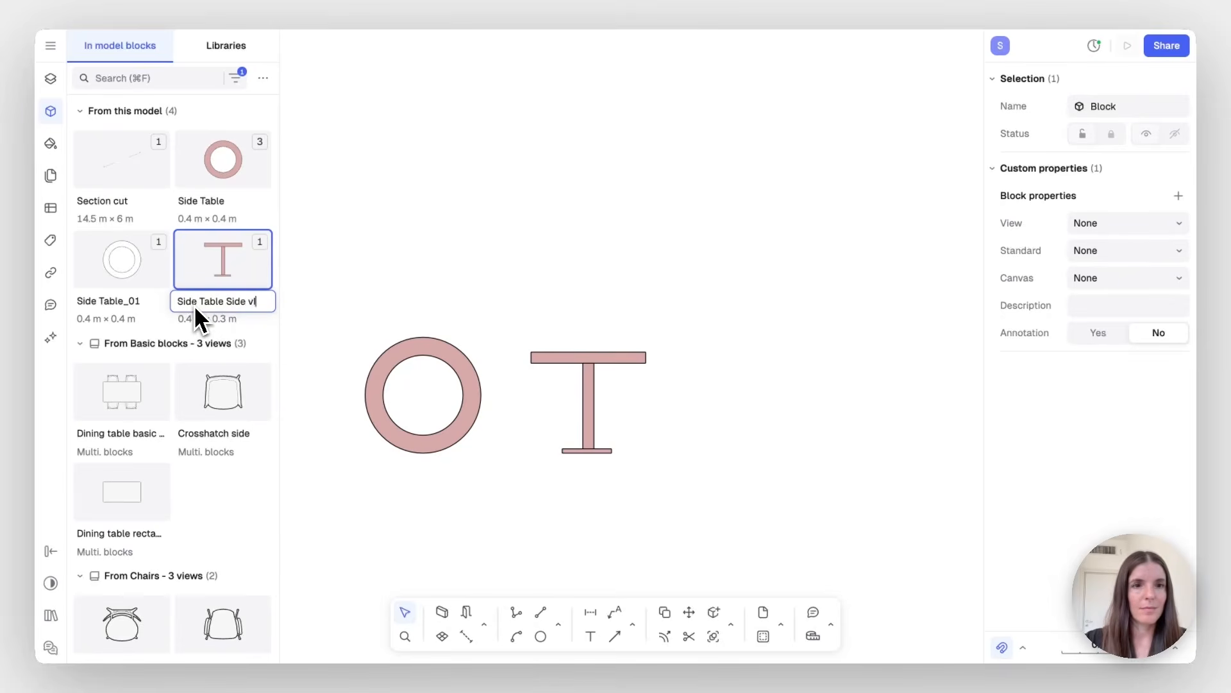
text(ew)
click(394, 302)
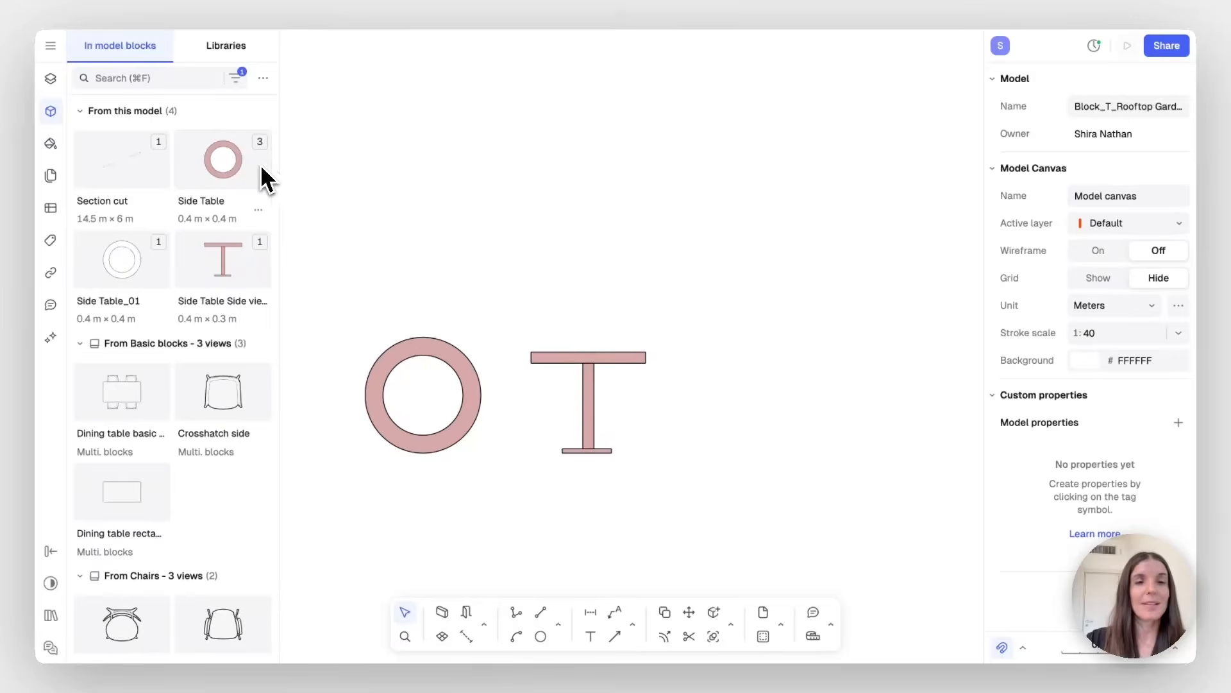
Create a block family from the Side Table block
click(249, 165)
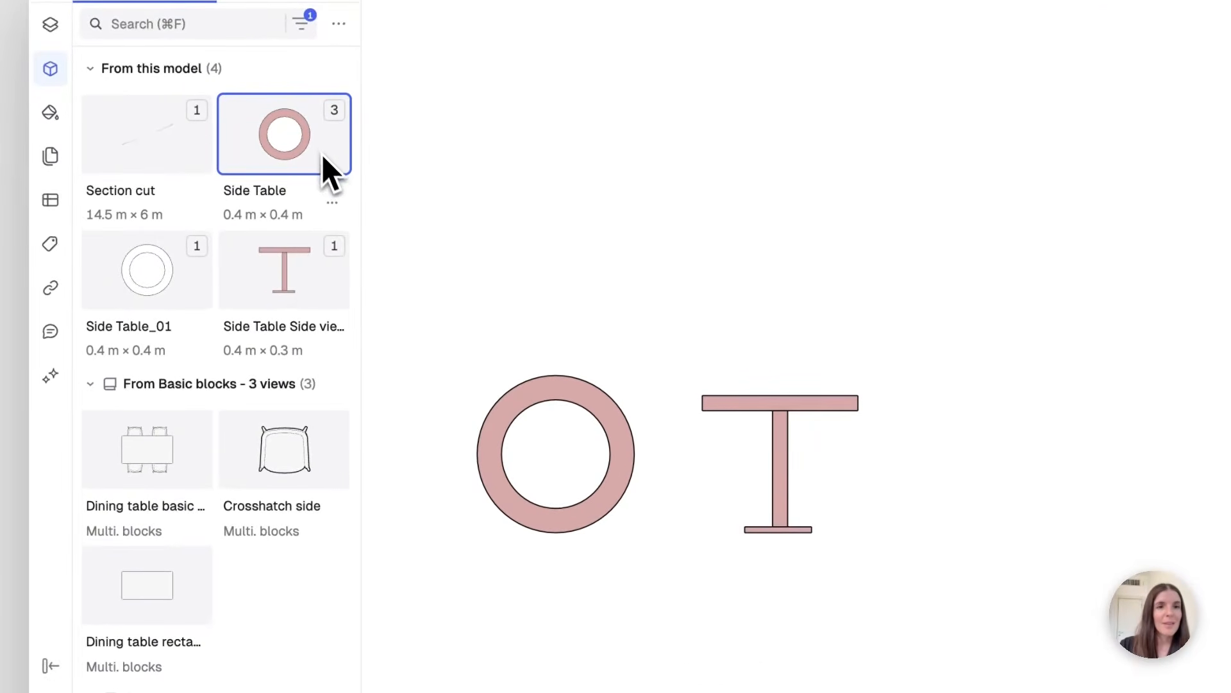
click(332, 204)
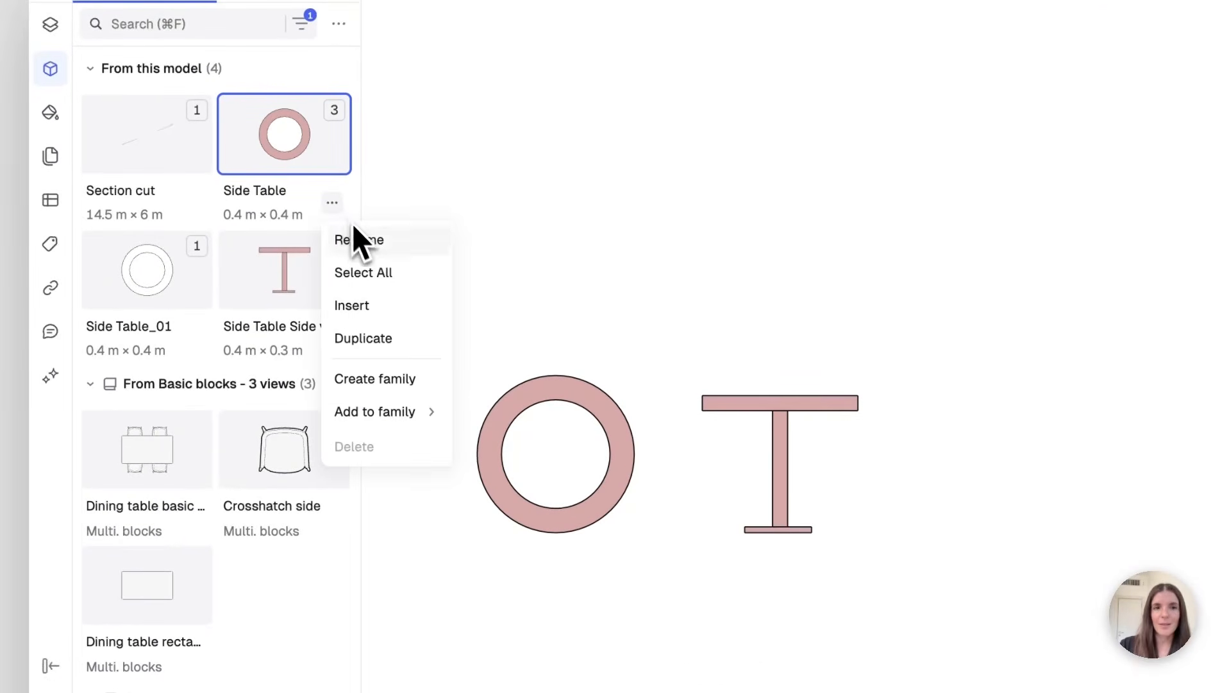
click(417, 384)
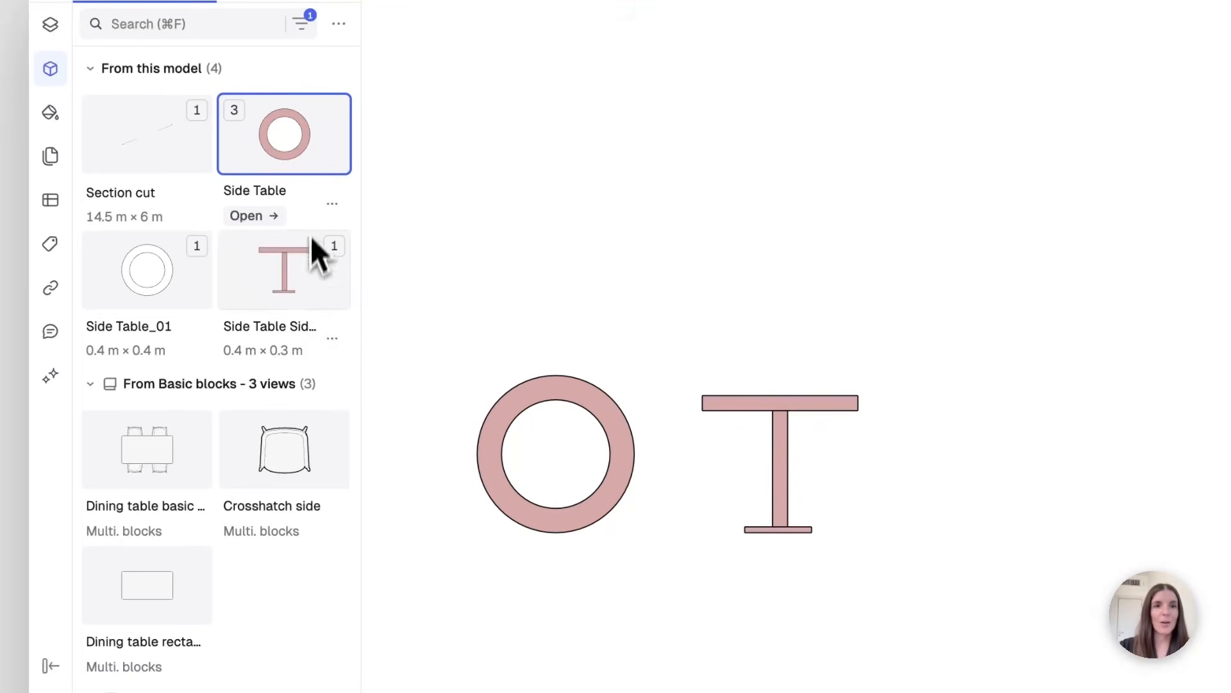
Add the Side Table Side view block to New blocks family and open that family
click(311, 269)
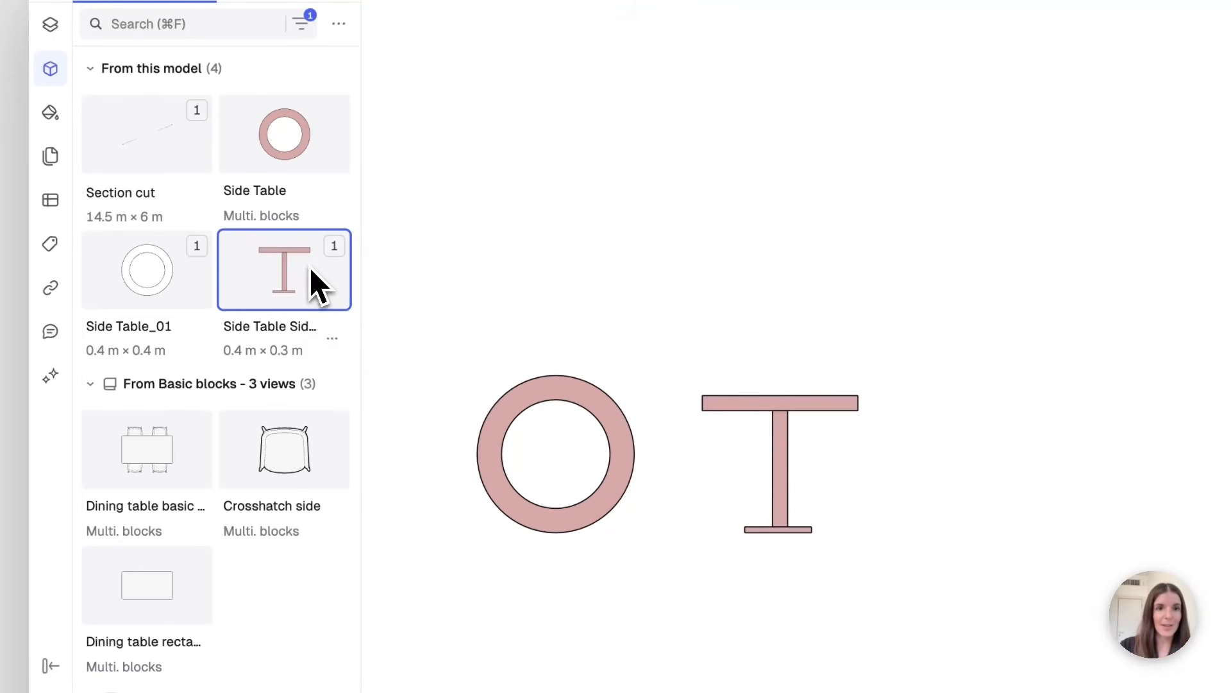
click(333, 339)
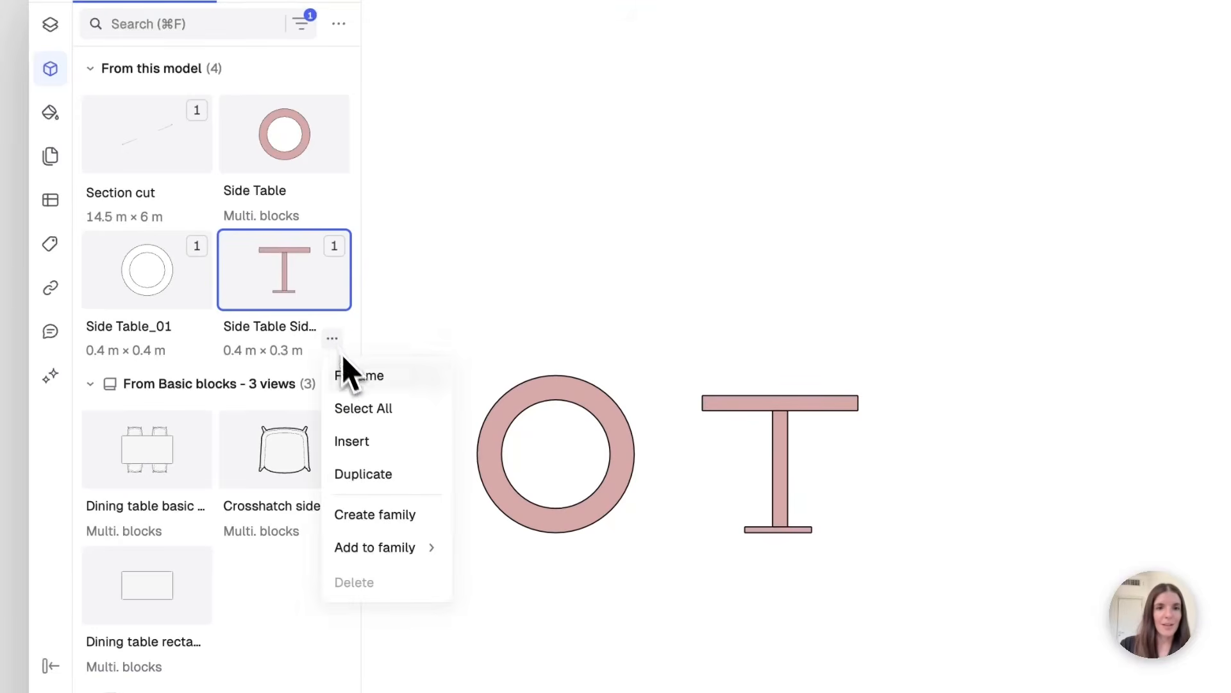
mouse_move(398, 550)
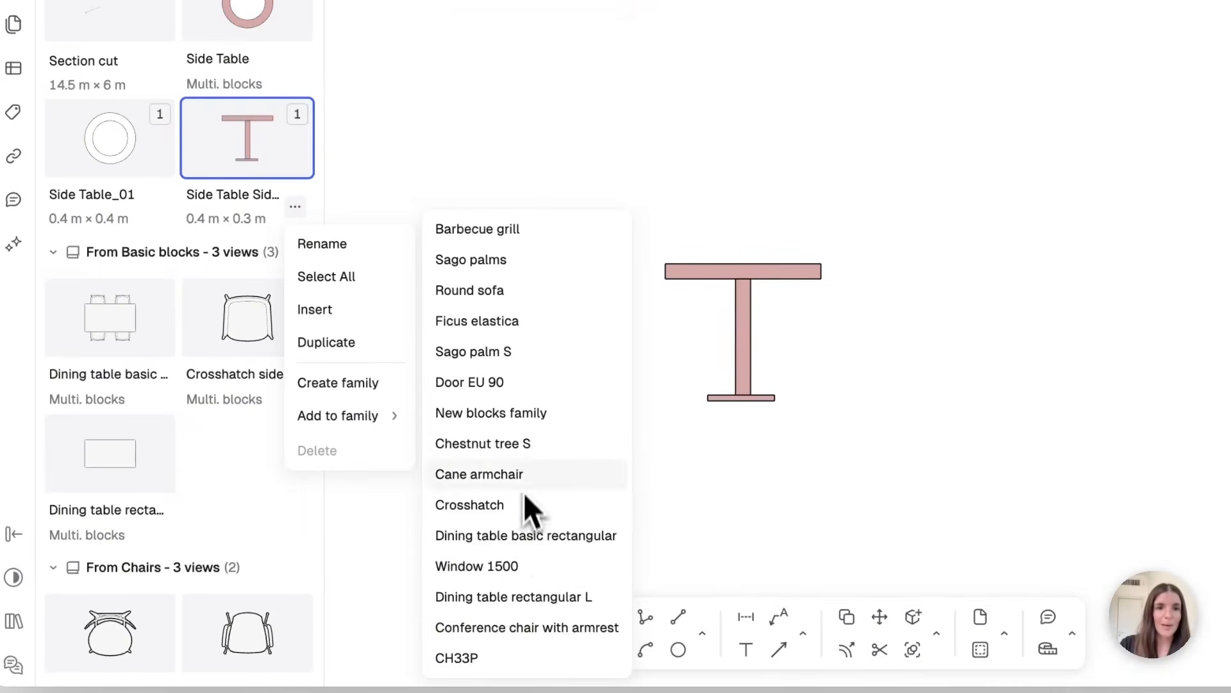
click(482, 415)
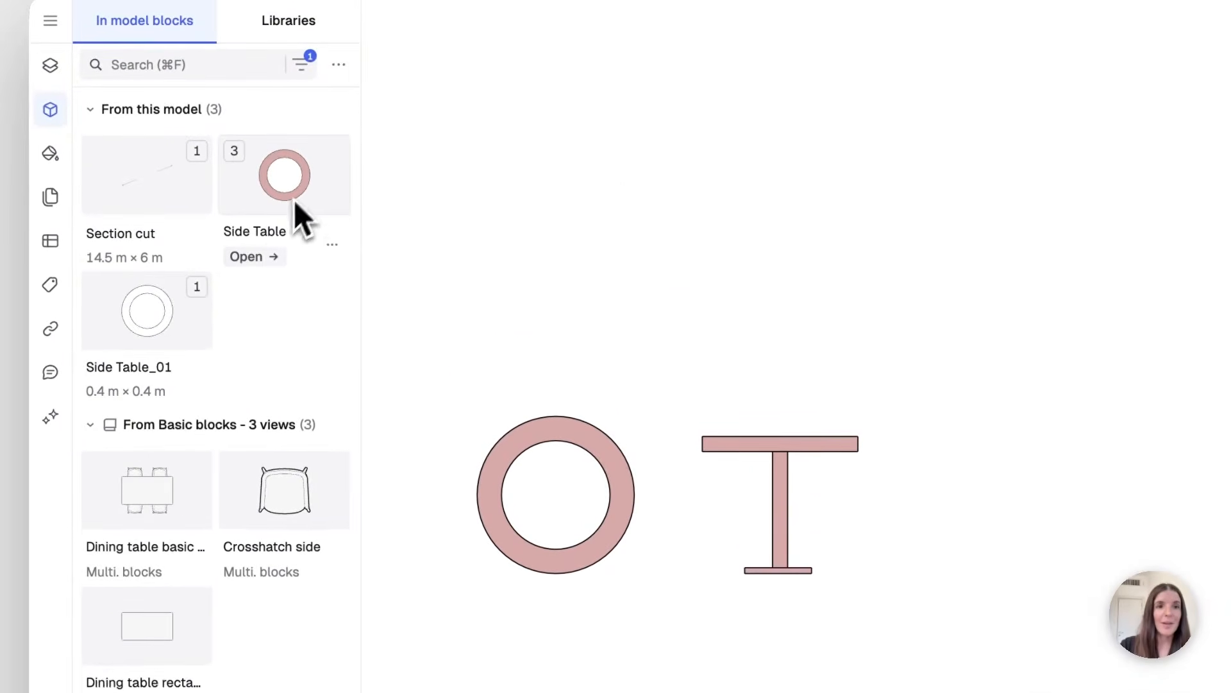
click(259, 257)
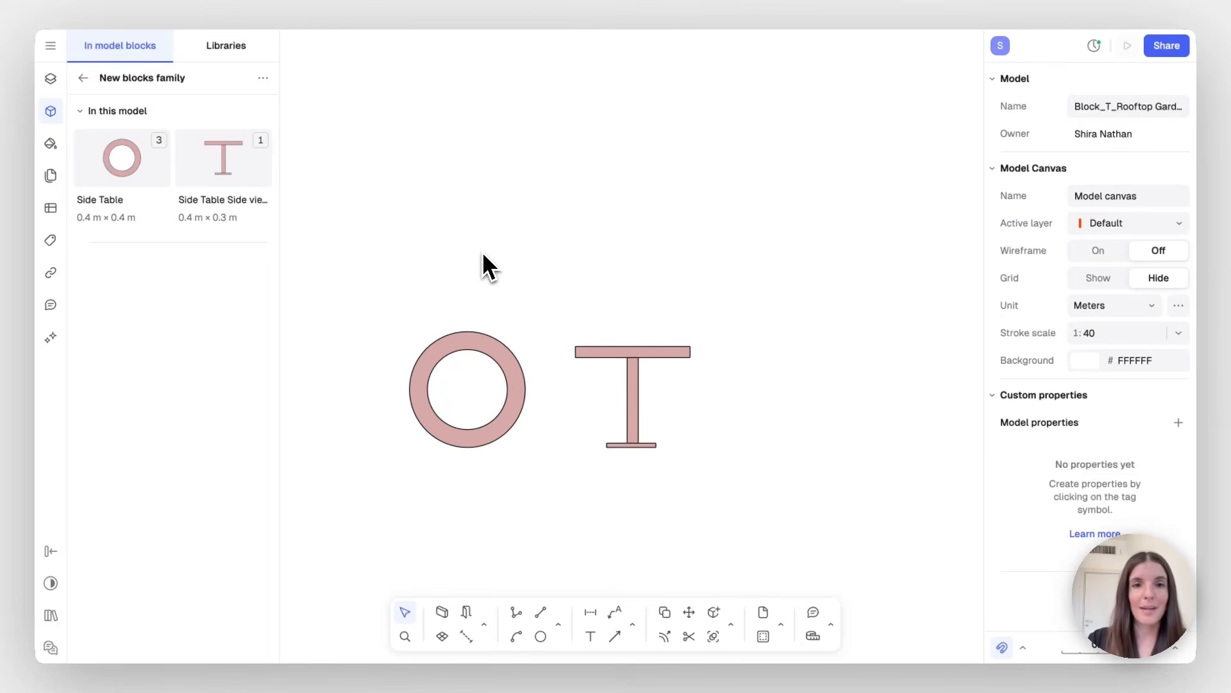
Copy the round side table above the original and switch the copy's definition to Side Table Side view
click(471, 387)
key(c)
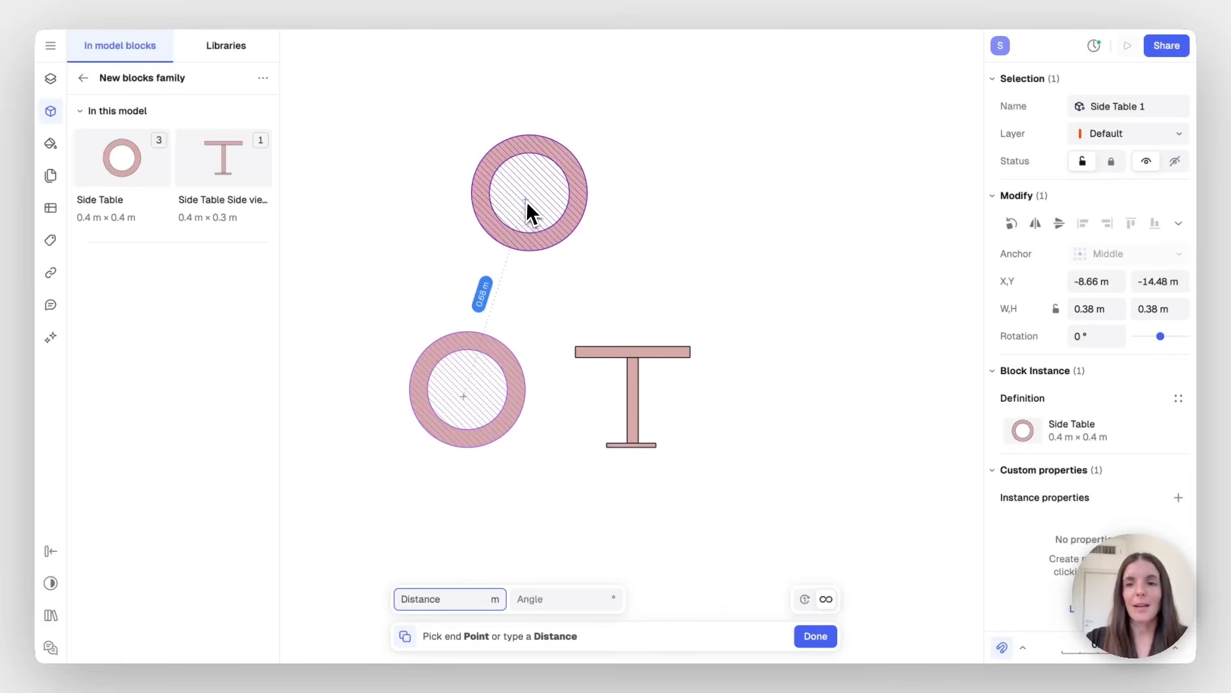
click(529, 204)
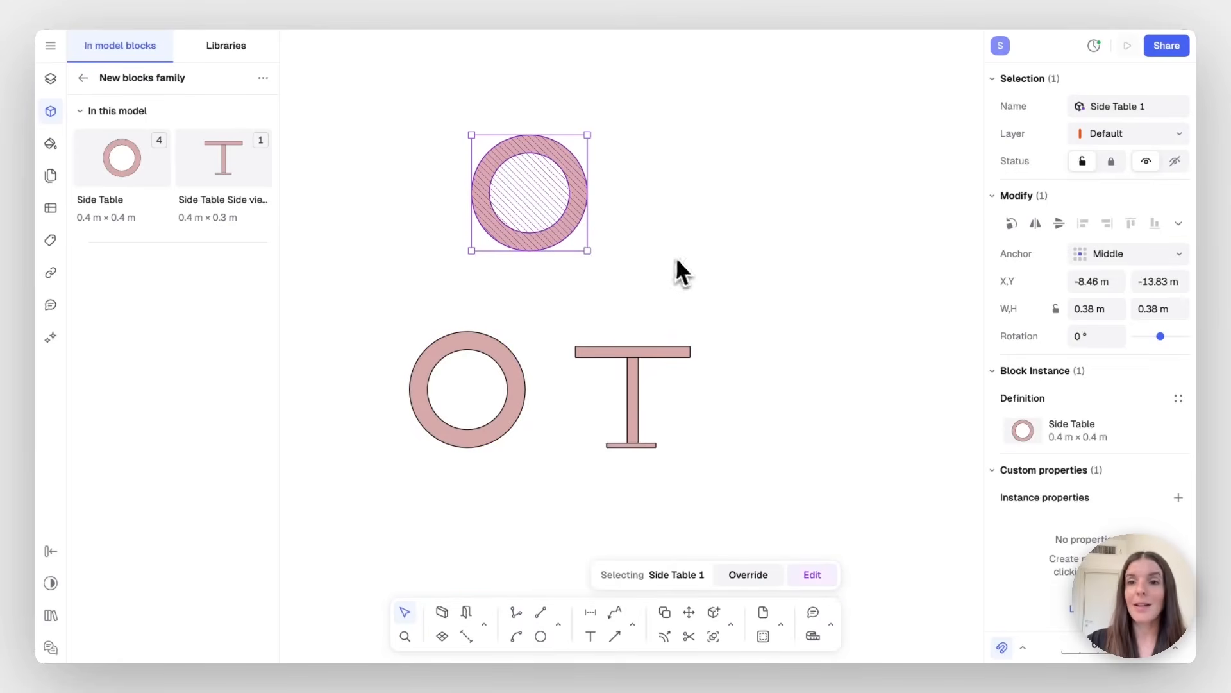
click(1109, 437)
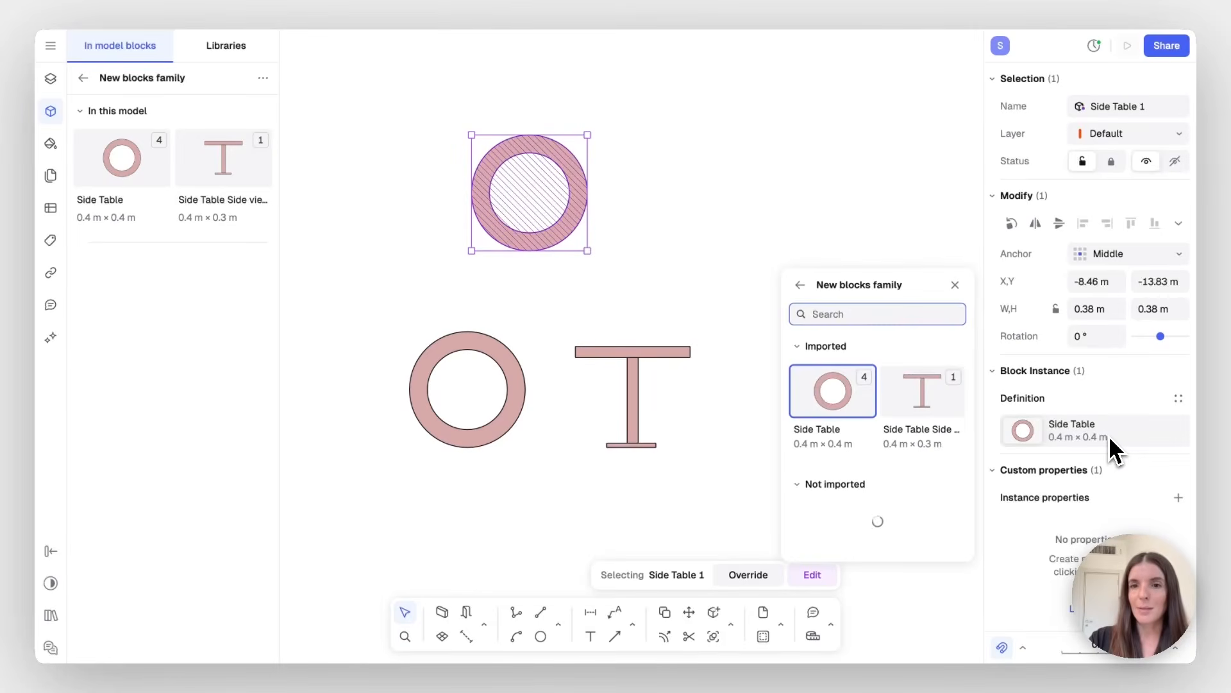
click(921, 392)
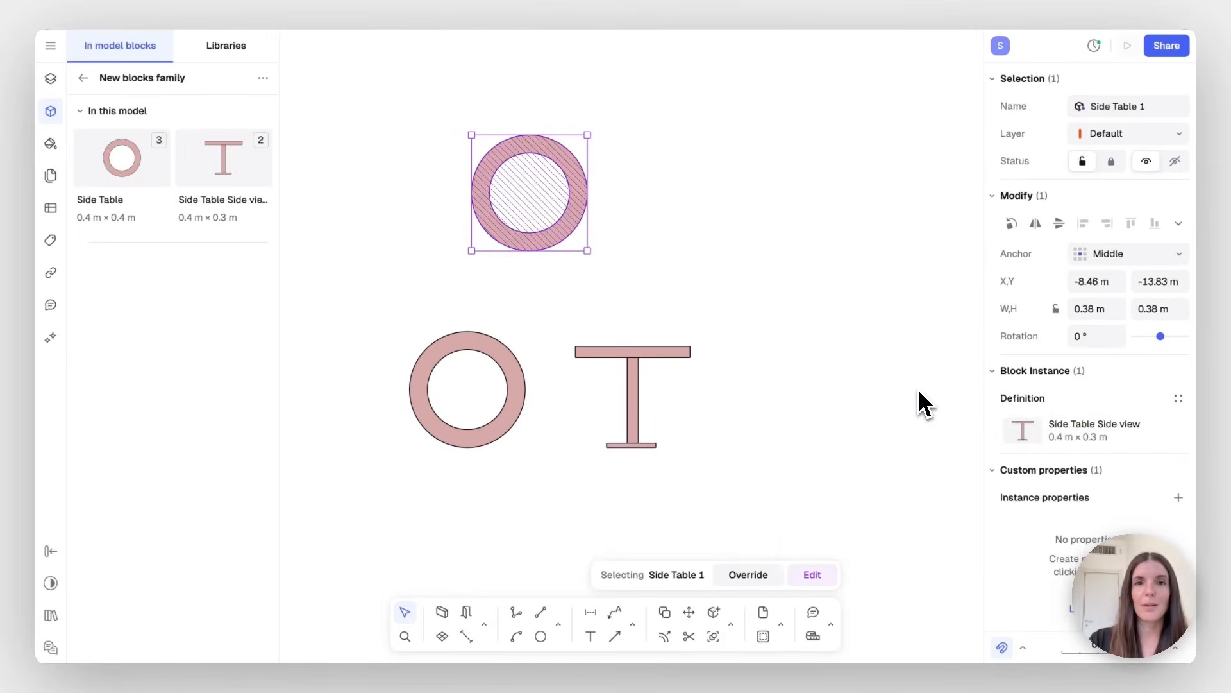
Copy the top-view chair below the original and switch the copy's definition to the chair's side view
click(919, 388)
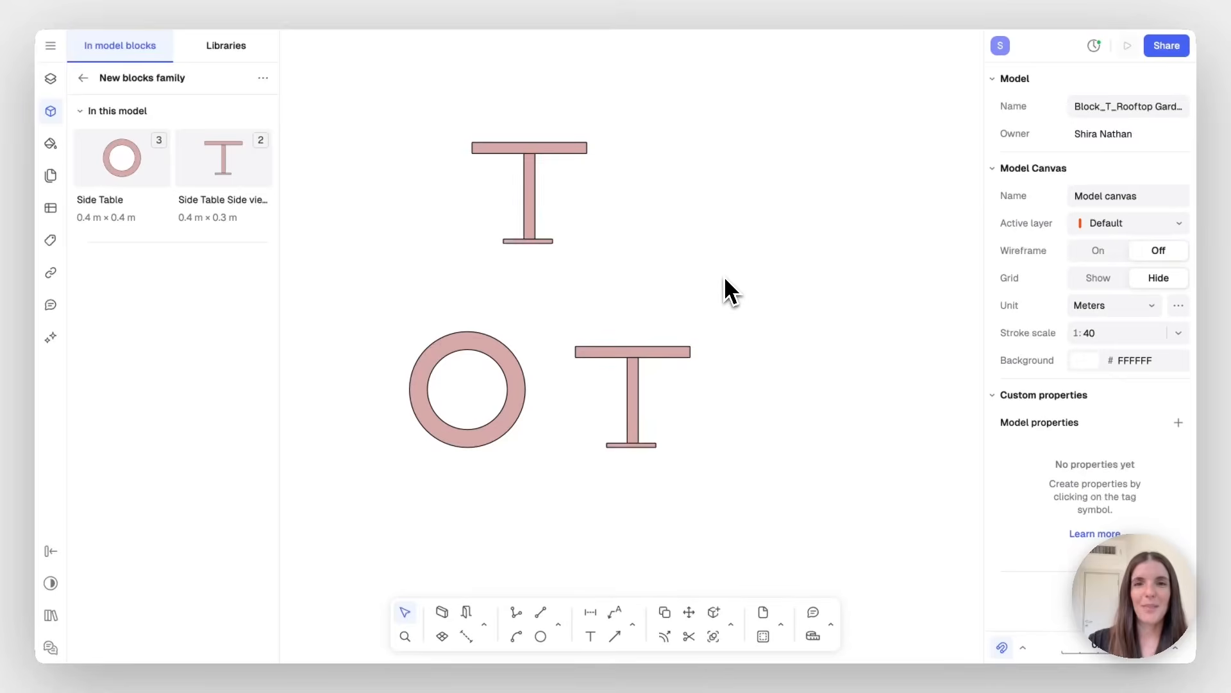
scroll(724, 282, down, 5)
scroll(723, 282, up, 3)
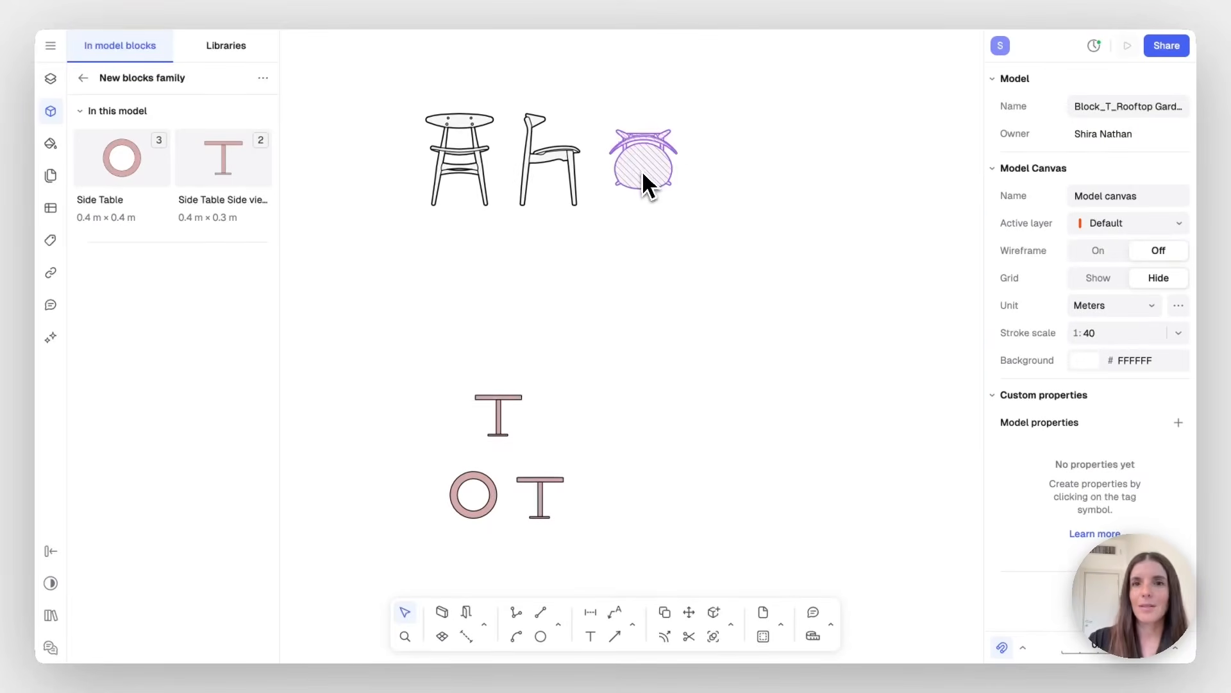
click(648, 186)
key(c)
click(651, 164)
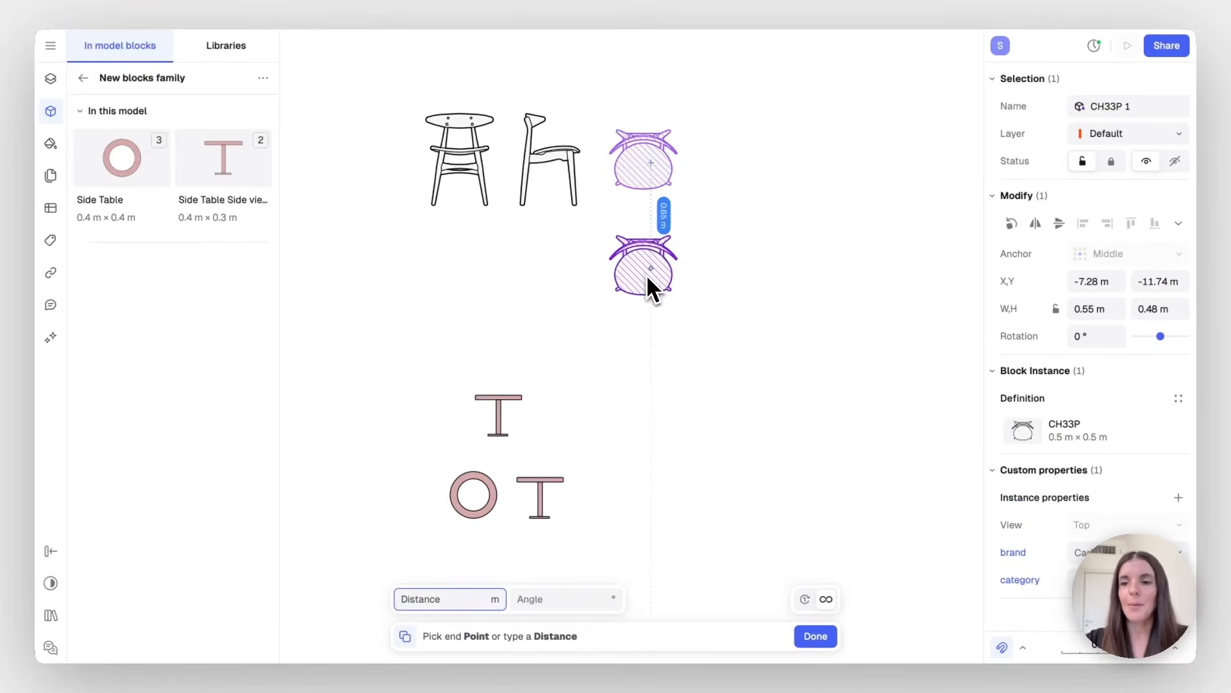
click(649, 280)
click(1081, 428)
click(832, 442)
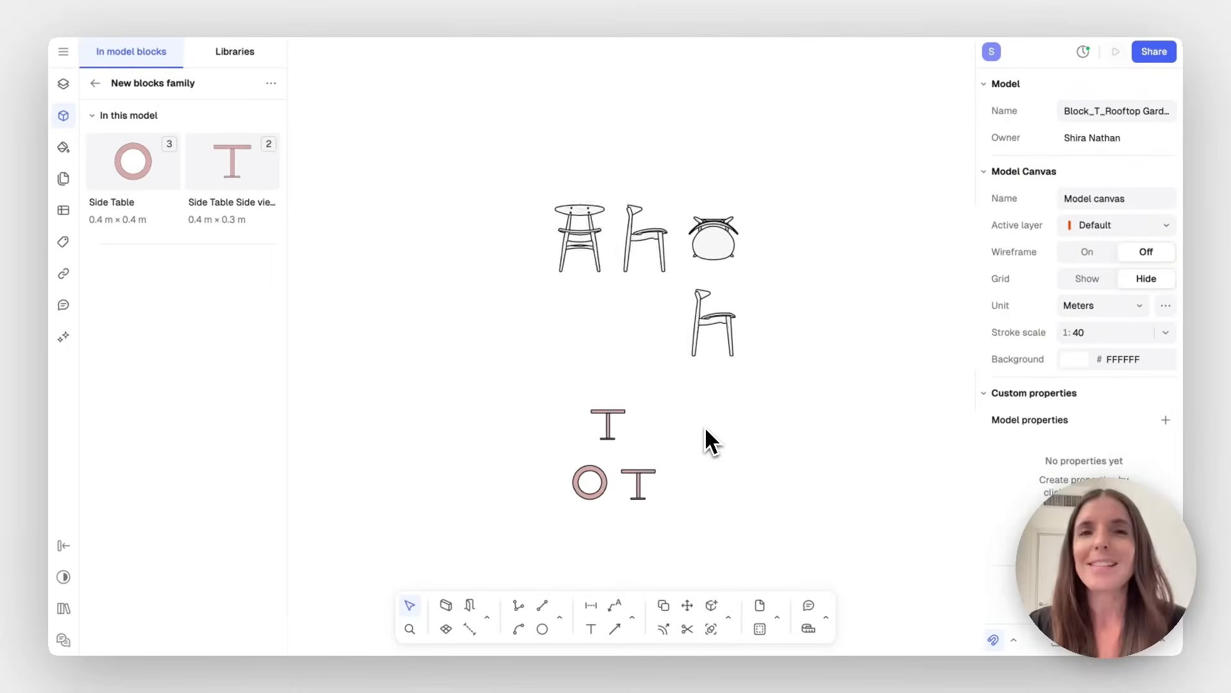
Draw a horizontal wall about 4.05 m long and 0.3 m thick in the empty area below the side tables
scroll(706, 429, up, 3)
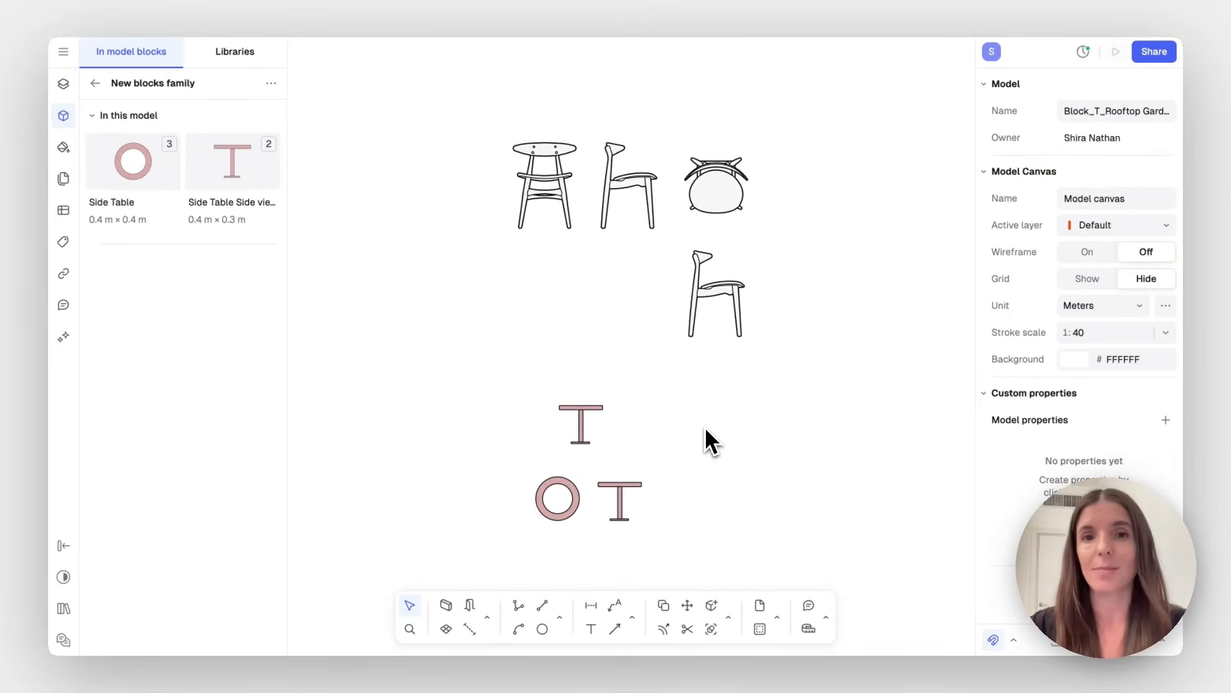
scroll(705, 441, down, 10)
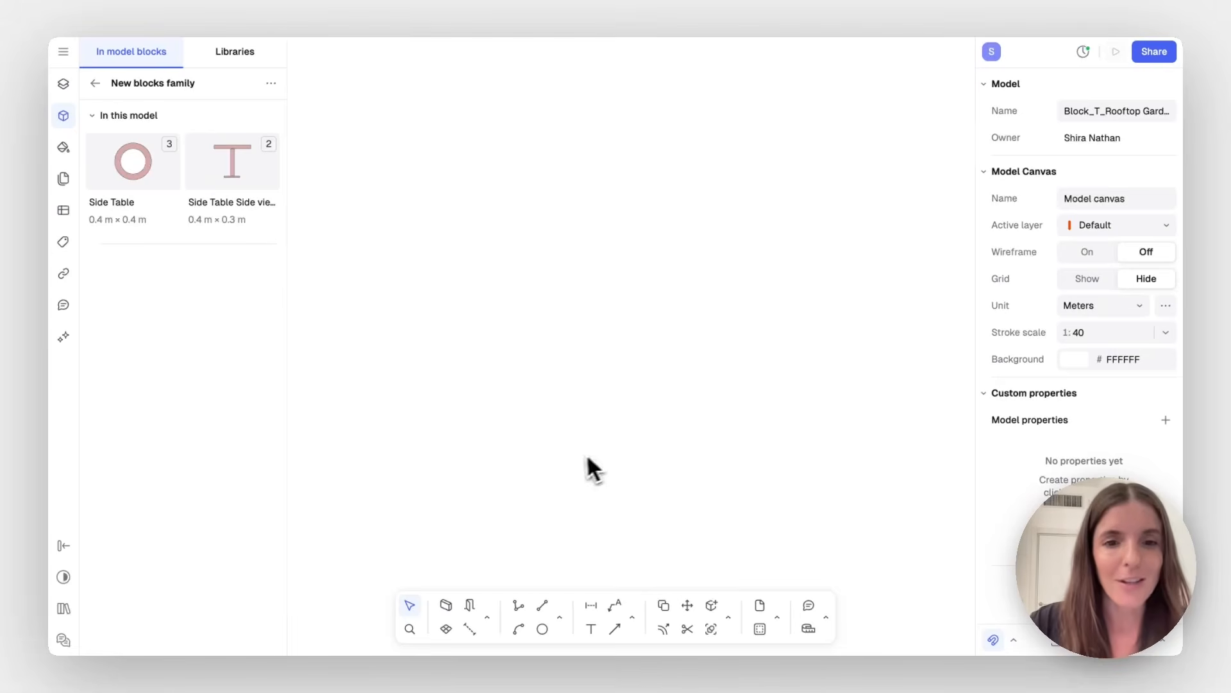
click(446, 606)
click(436, 374)
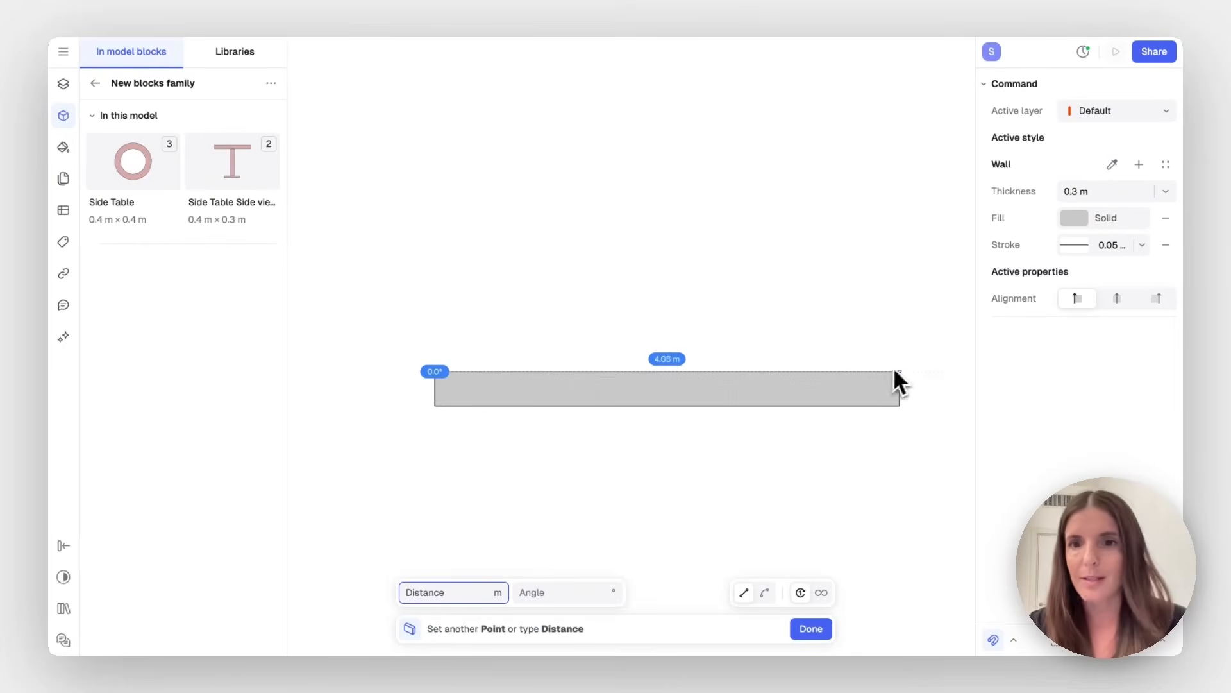
scroll(901, 367, down, 2)
scroll(901, 367, right, 3)
scroll(900, 364, right, 1)
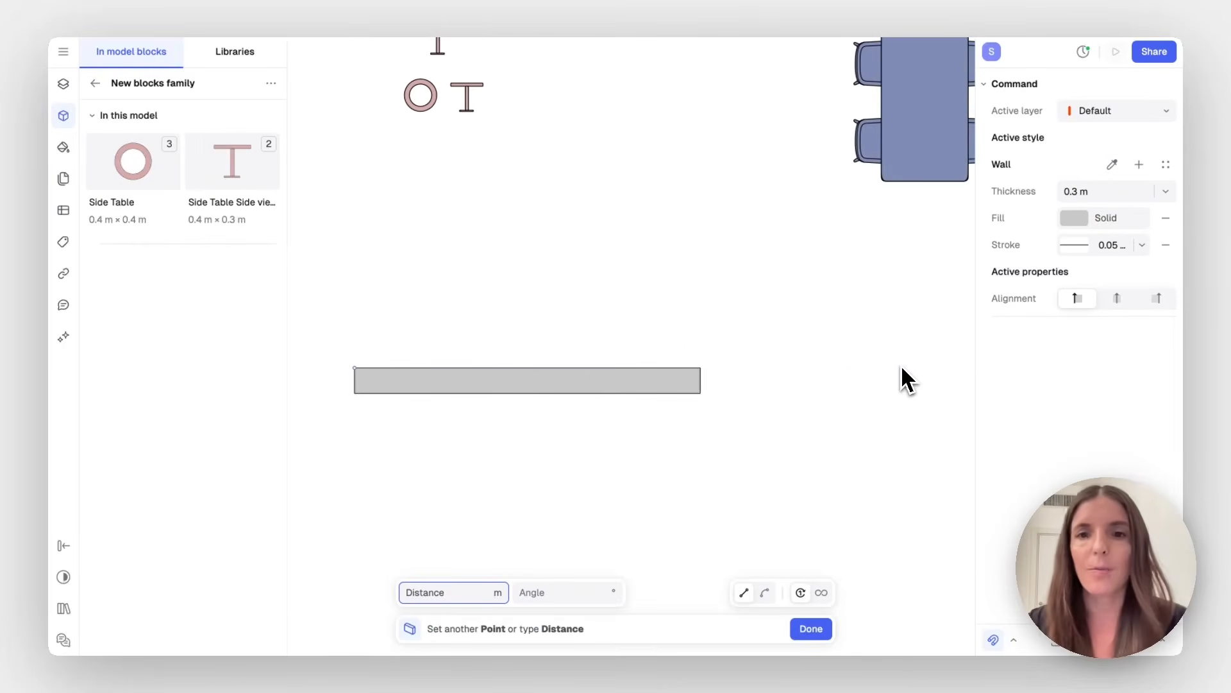
key(Return)
Draw a separate vertical wall about 3.18 m long to the right of the horizontal wall
key(Return)
click(781, 388)
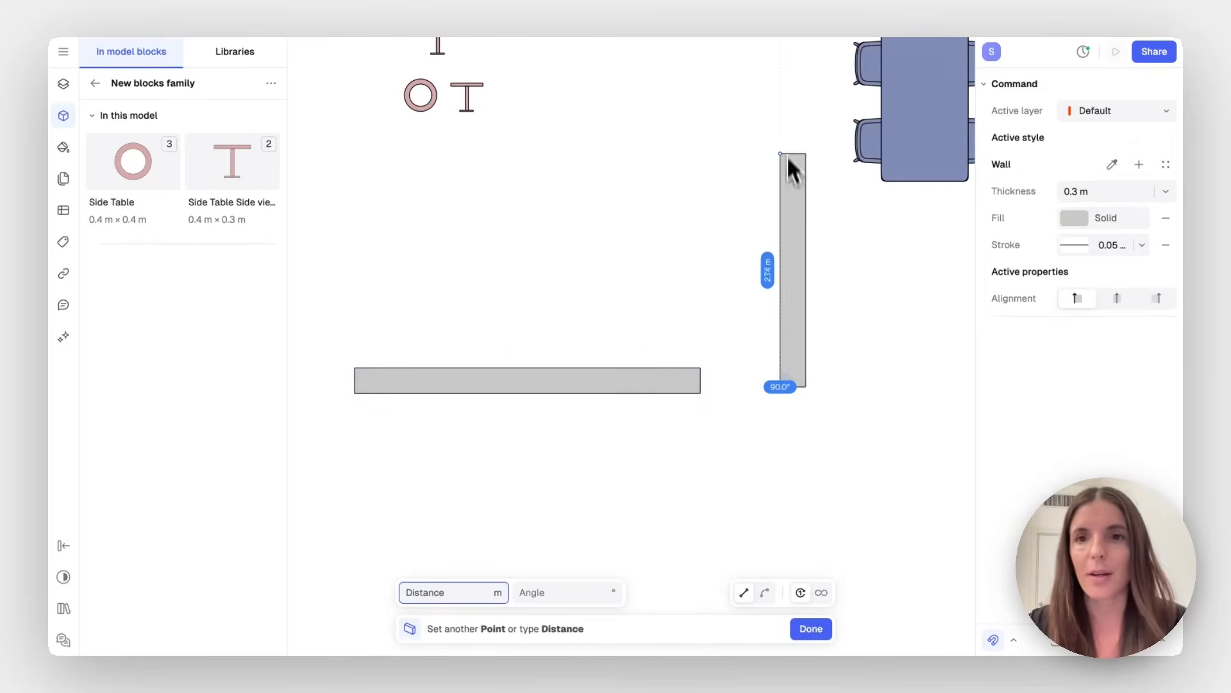
click(781, 116)
key(Return)
click(838, 289)
Examine the properties of the two walls, including the vertical wall's thickness
drag(859, 267, 669, 403)
drag(711, 293, 591, 491)
scroll(591, 491, down, 2)
scroll(590, 490, left, 2)
scroll(590, 490, down, 1)
scroll(590, 490, left, 1)
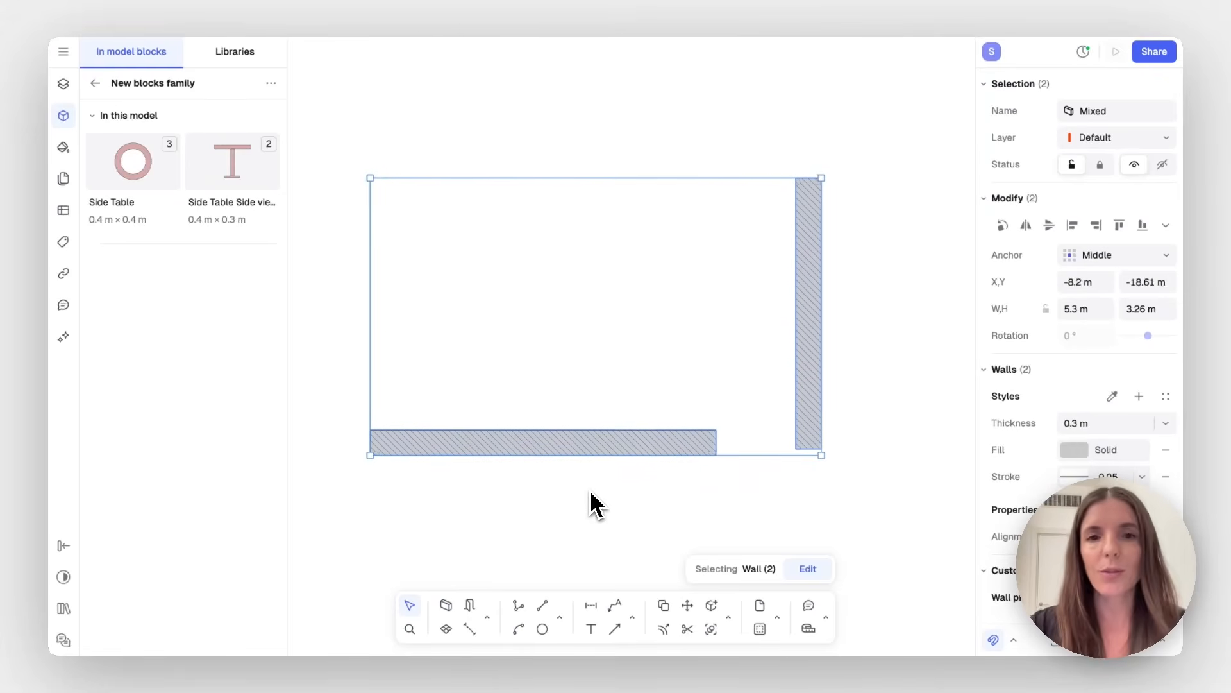
click(590, 500)
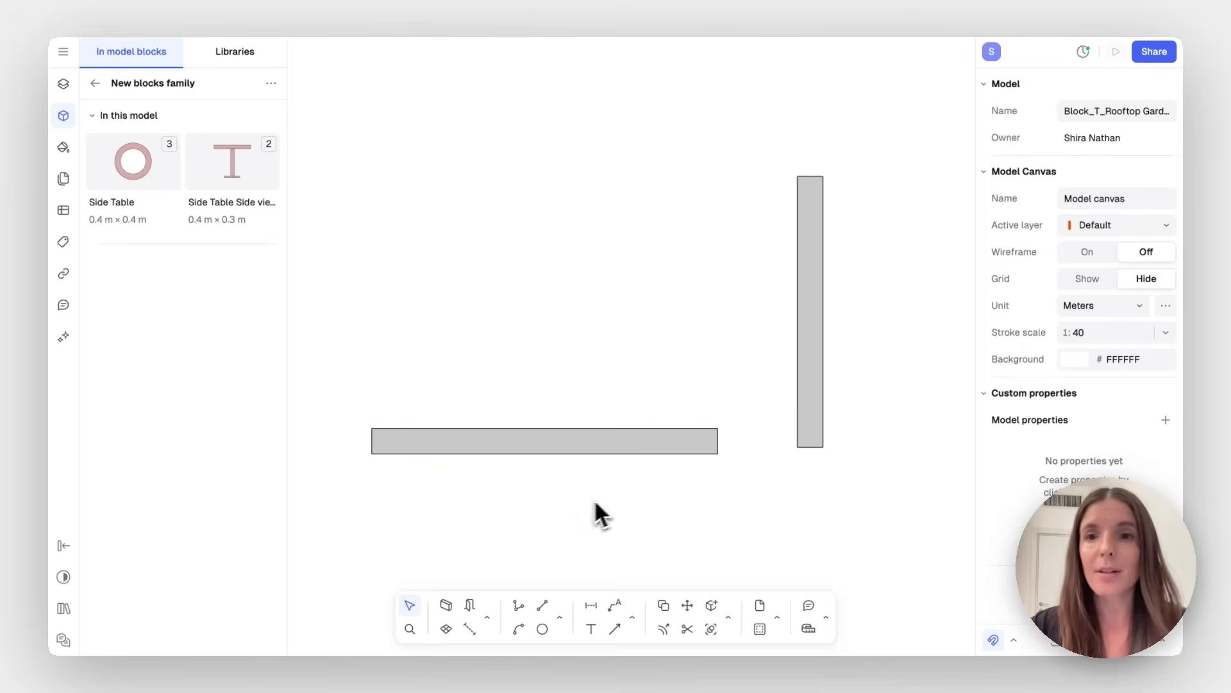
click(821, 334)
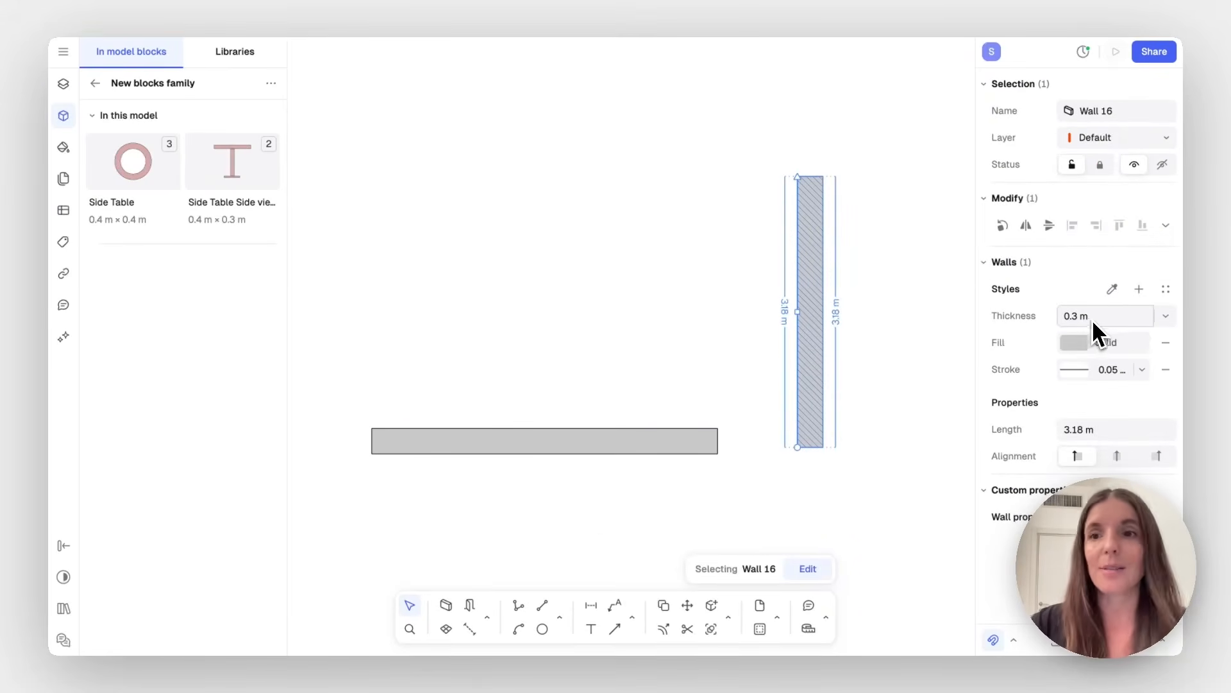
click(933, 357)
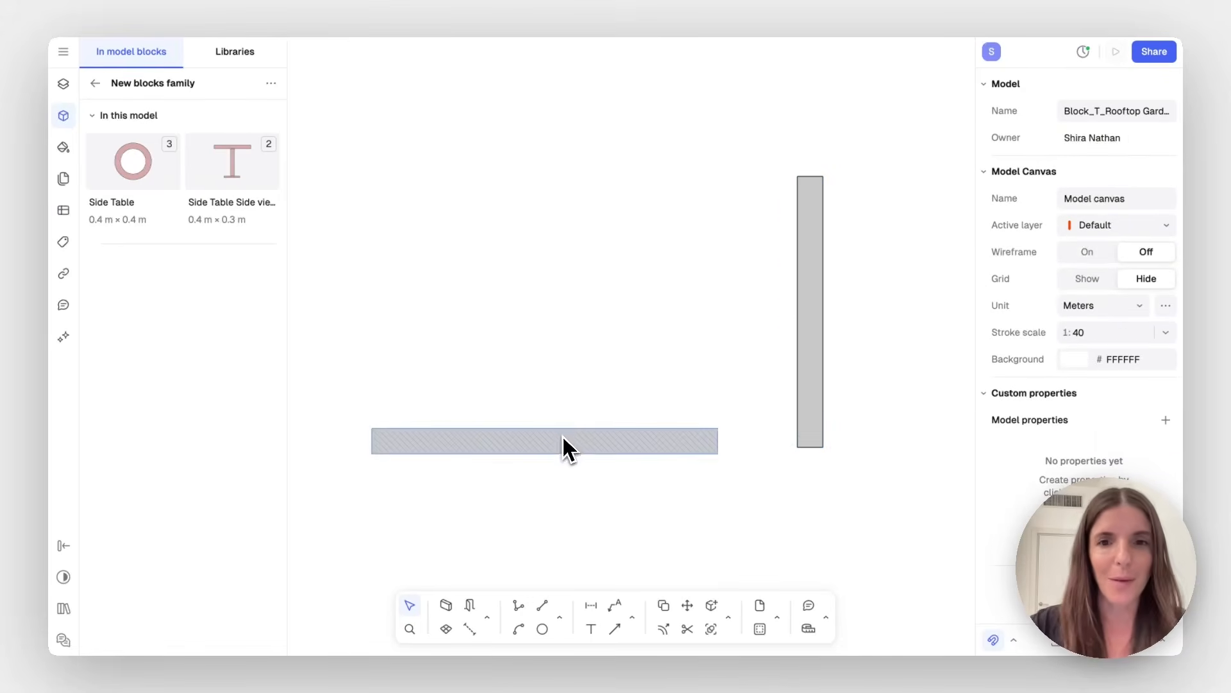
drag(563, 436, 561, 428)
click(556, 361)
scroll(556, 361, up, 1)
scroll(556, 360, left, 1)
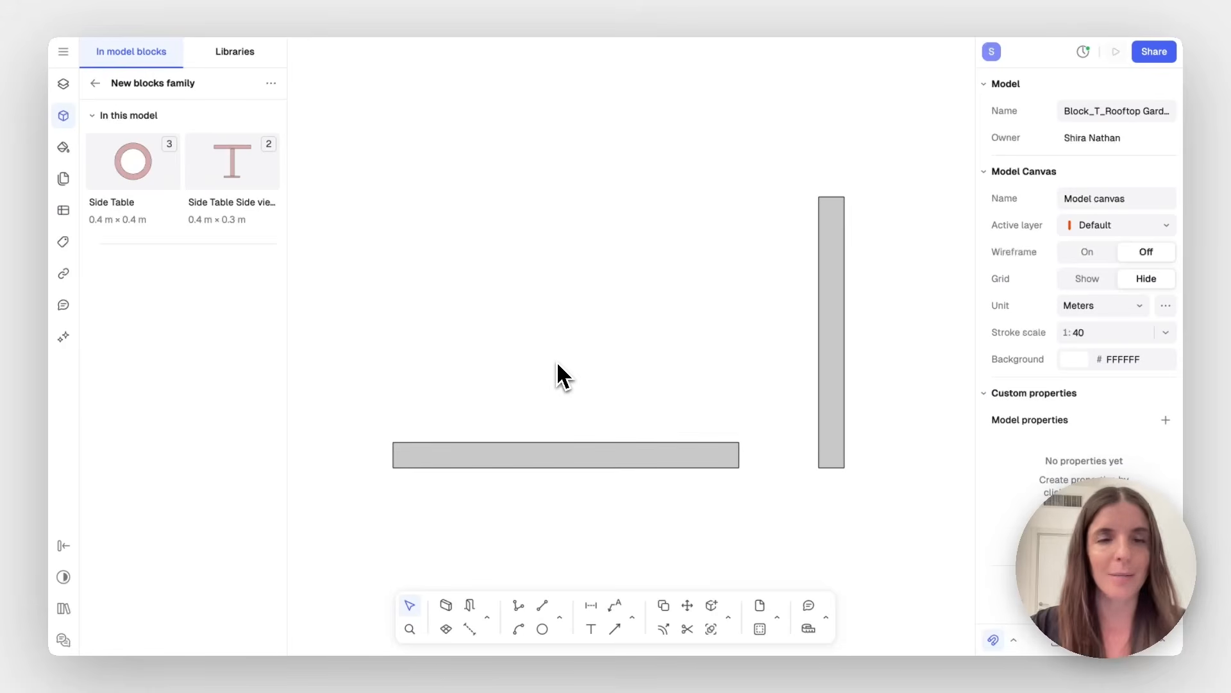
Search the block libraries for "ope" and open the Openings, doors & arcs library
click(228, 55)
click(151, 84)
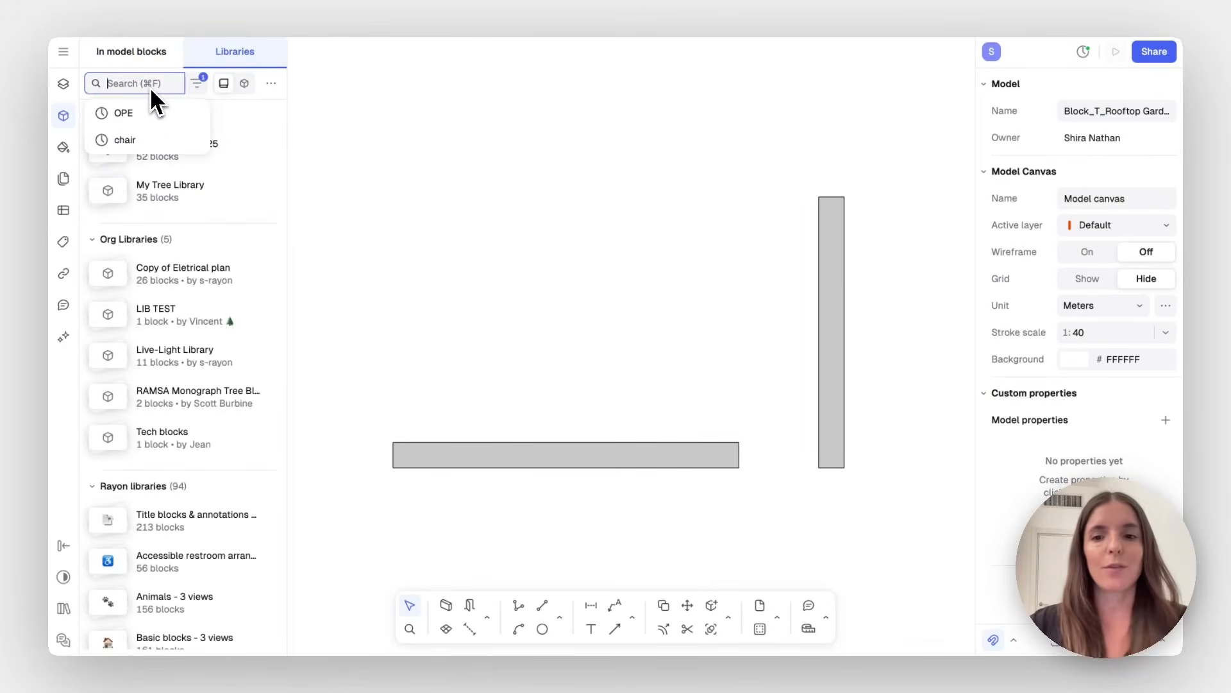
text(ope)
click(161, 155)
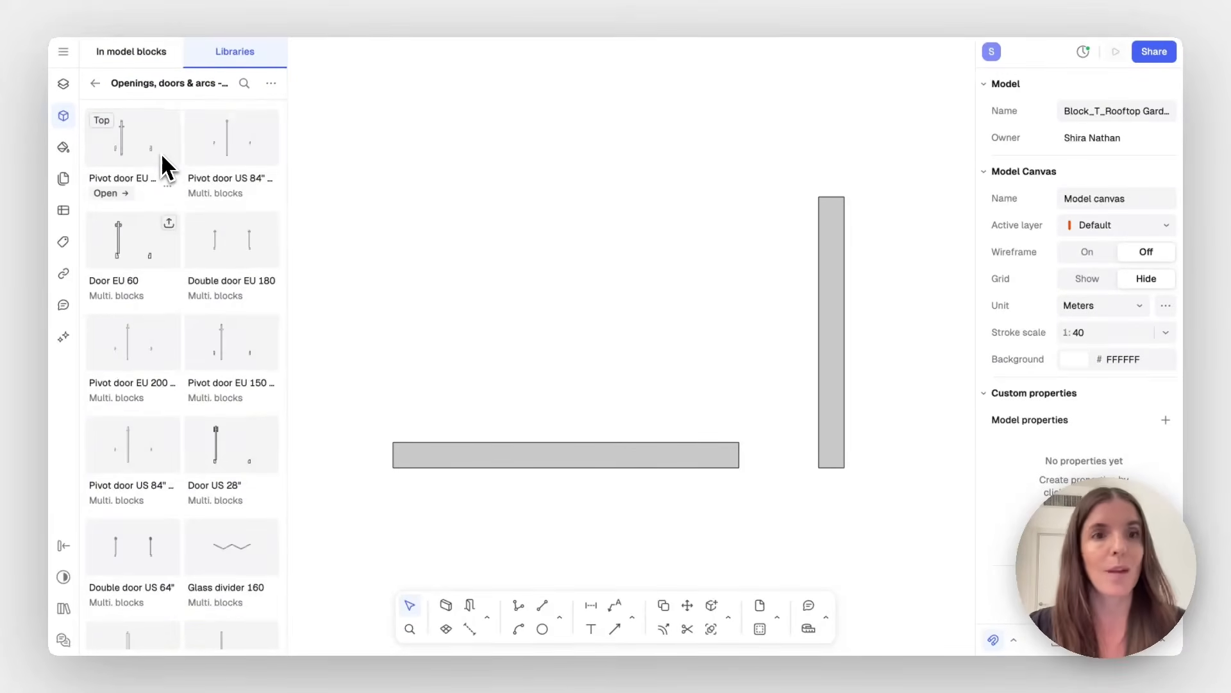
Insert the Door EU 60 block from the library into the horizontal wall near its left end
scroll(147, 350, down, 4)
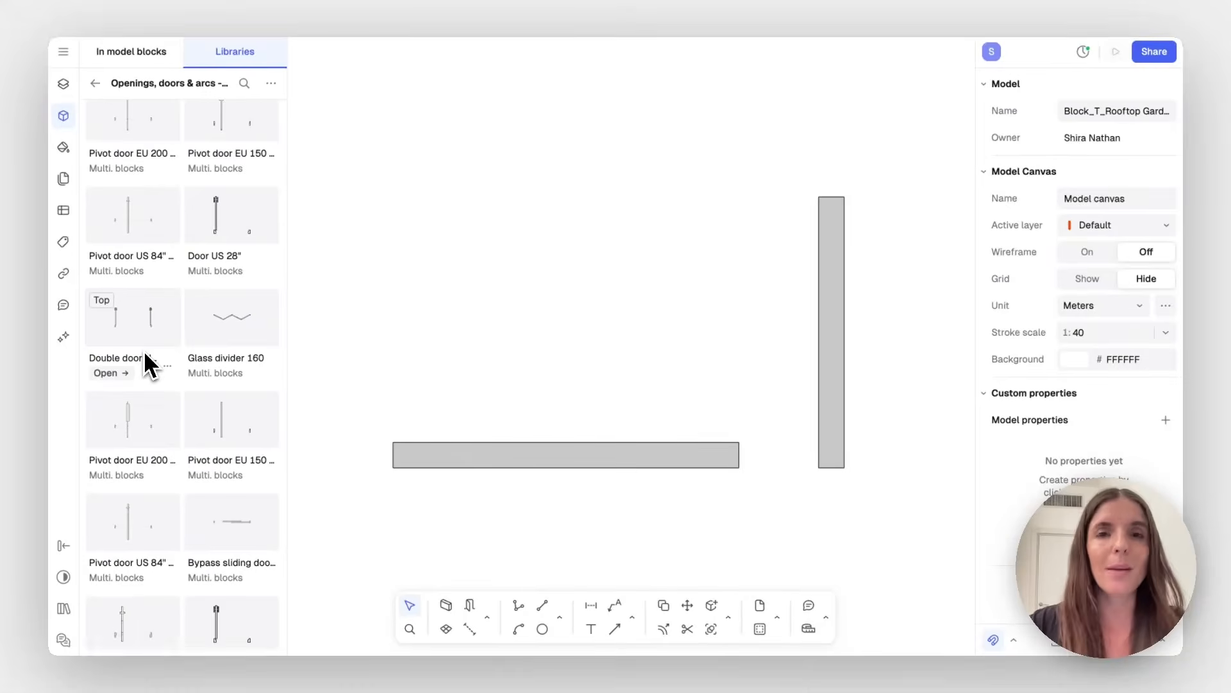
scroll(144, 354, down, 3)
scroll(144, 350, up, 3)
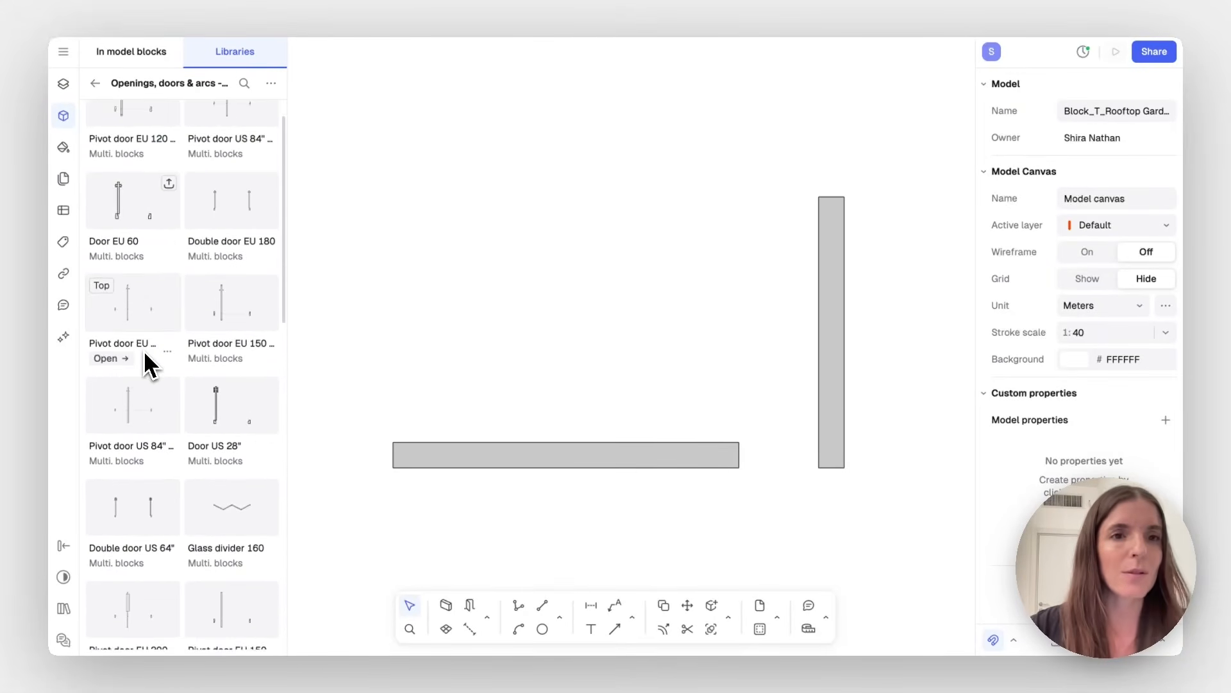
drag(143, 213, 442, 478)
scroll(443, 479, up, 5)
Reposition the Door EU 60 block within the wall thickness, with its frame close to the lower wall face
drag(474, 388, 498, 280)
scroll(499, 401, up, 5)
scroll(499, 394, down, 1)
drag(509, 428, 497, 484)
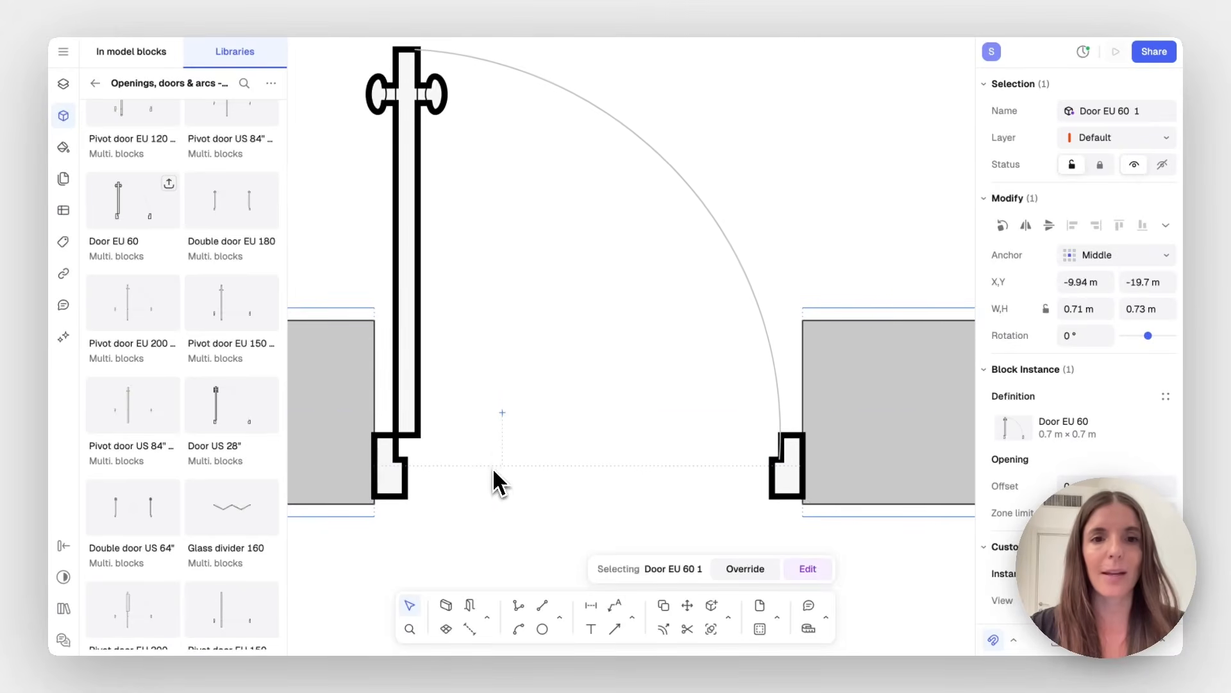
click(848, 193)
Open the Door EU 60 block for editing, examine the opening line between its frames, and leave block editing
scroll(848, 193, down, 5)
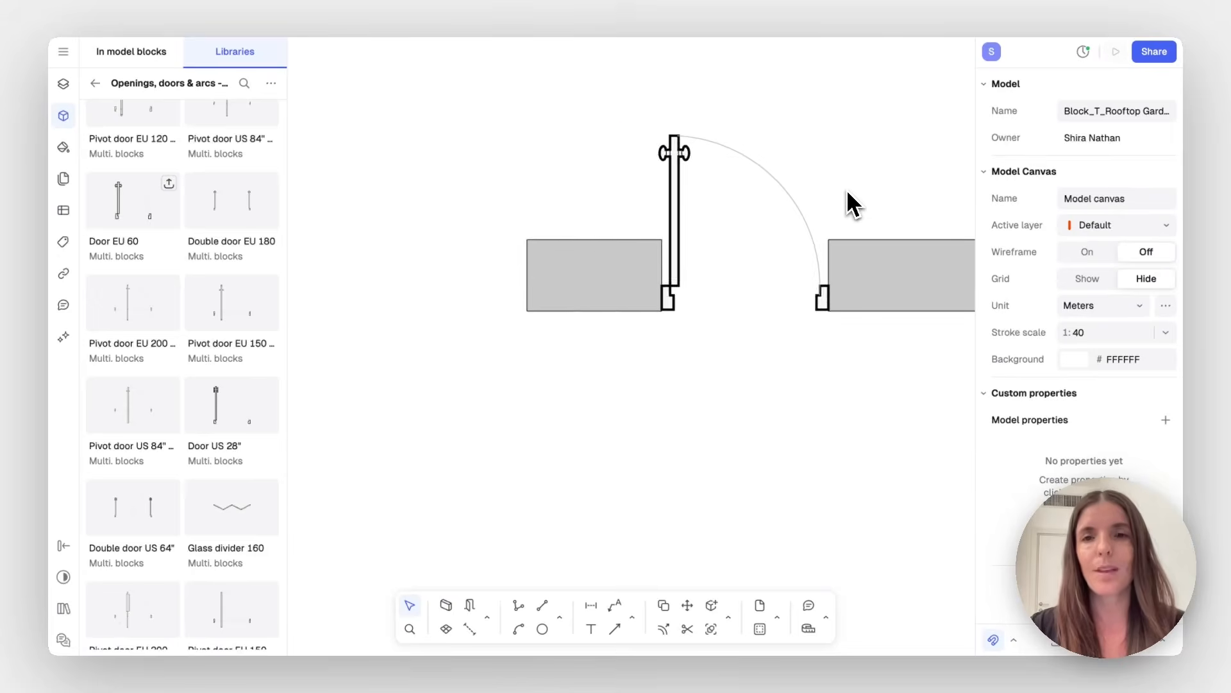
scroll(847, 193, right, 4)
scroll(848, 193, down, 2)
scroll(848, 193, up, 2)
scroll(848, 193, up, 1)
scroll(848, 193, right, 1)
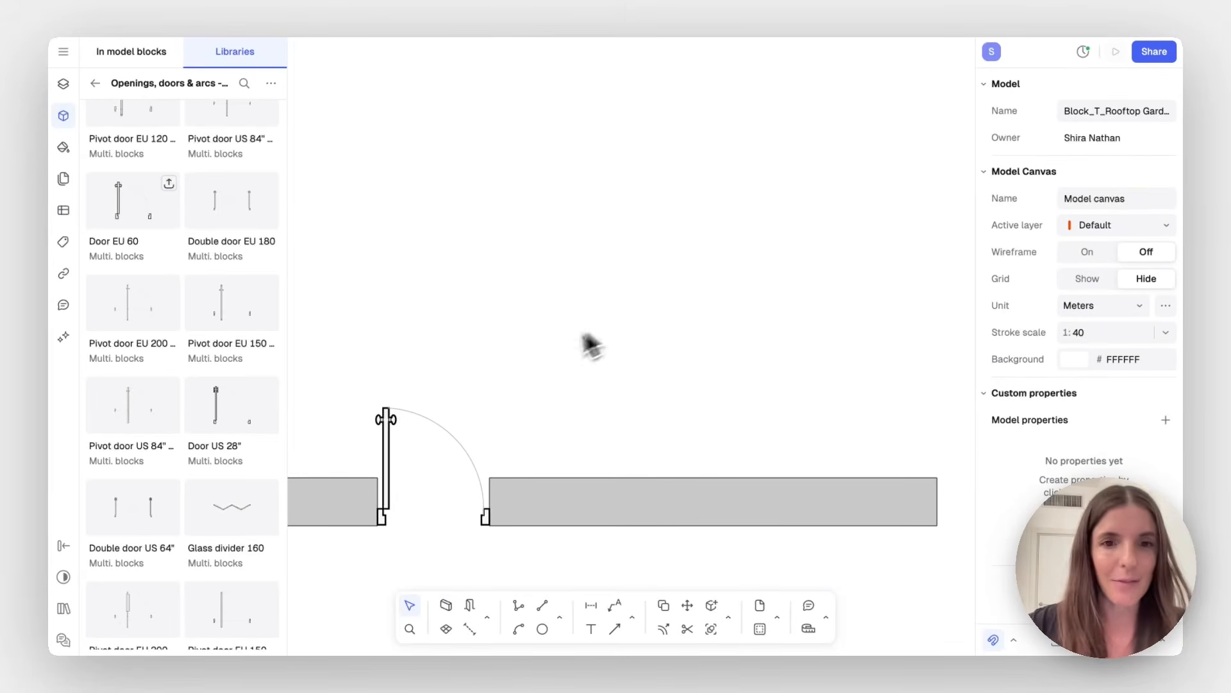
double_click(433, 418)
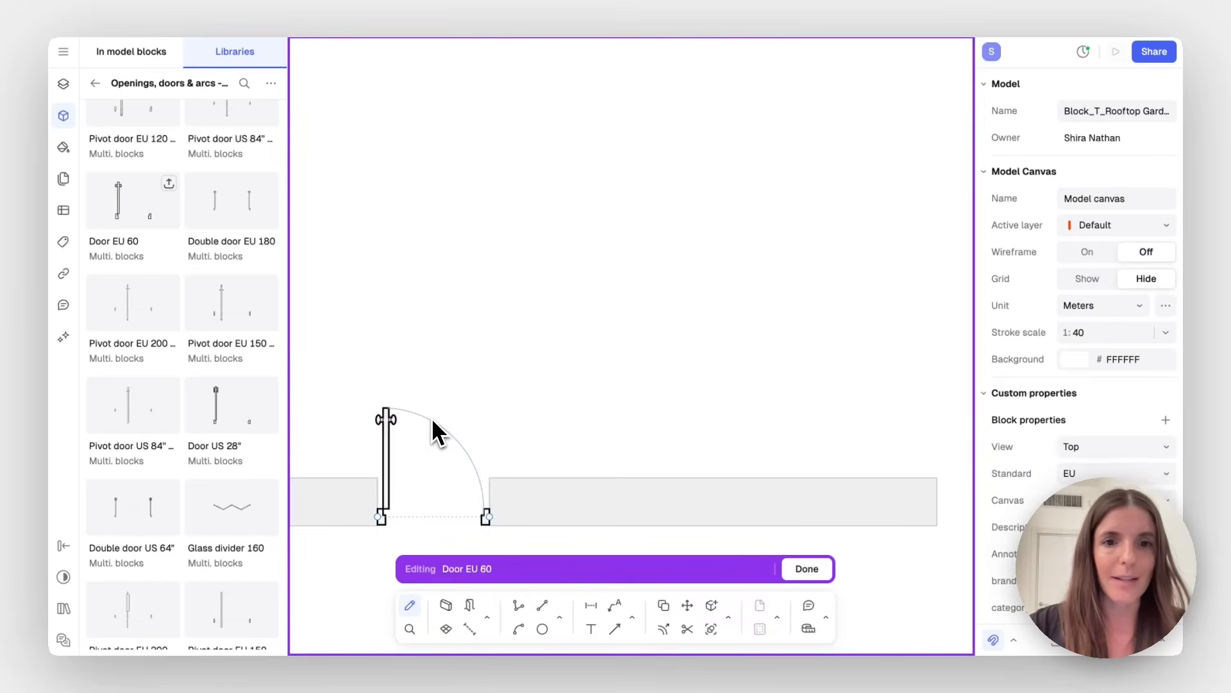
scroll(417, 509, up, 4)
scroll(417, 510, down, 2)
scroll(417, 509, left, 2)
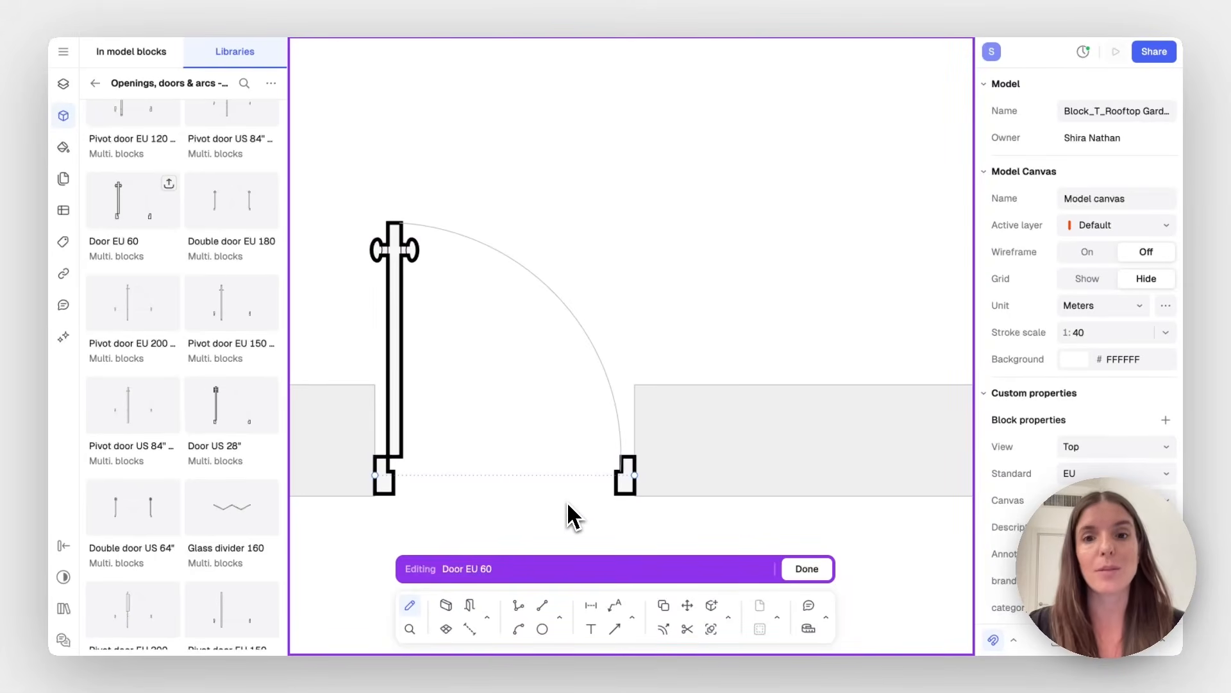
click(798, 572)
click(707, 263)
Draw a vertical rectangle about 0.14 by 1.56 m between the walls and offset it inward by about 0.03 m
ctrl+scroll(707, 263, down, 5)
scroll(707, 263, right, 4)
scroll(706, 263, up, 2)
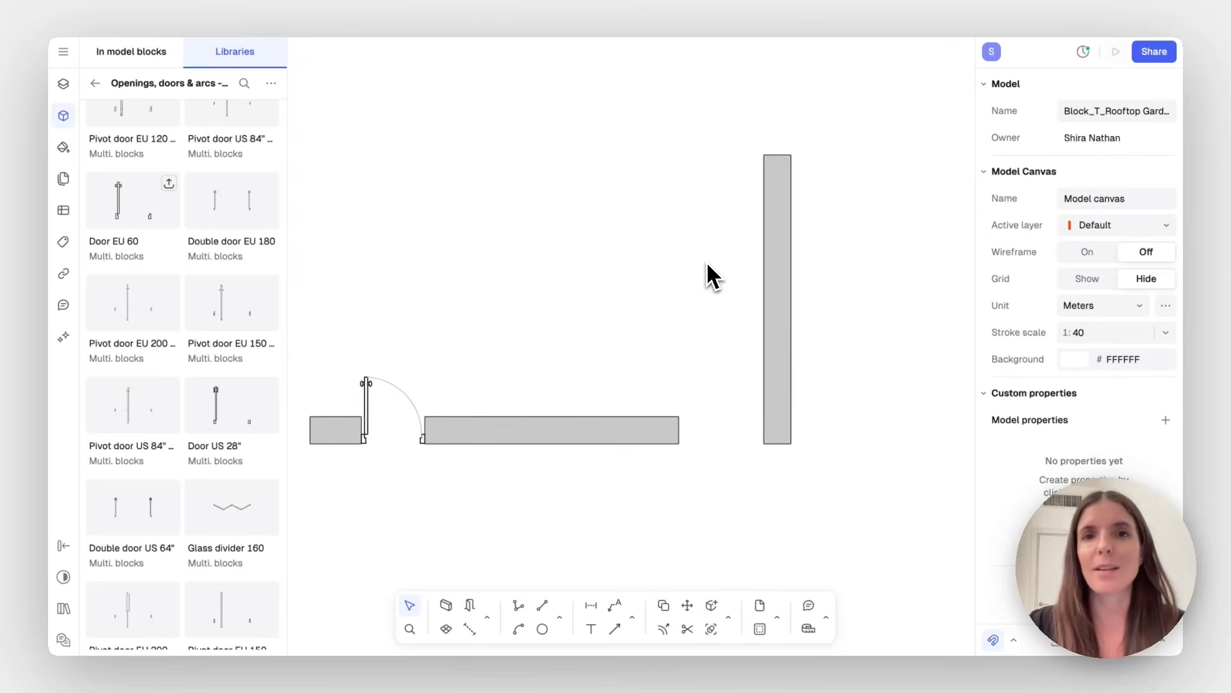
click(561, 618)
click(600, 559)
click(623, 208)
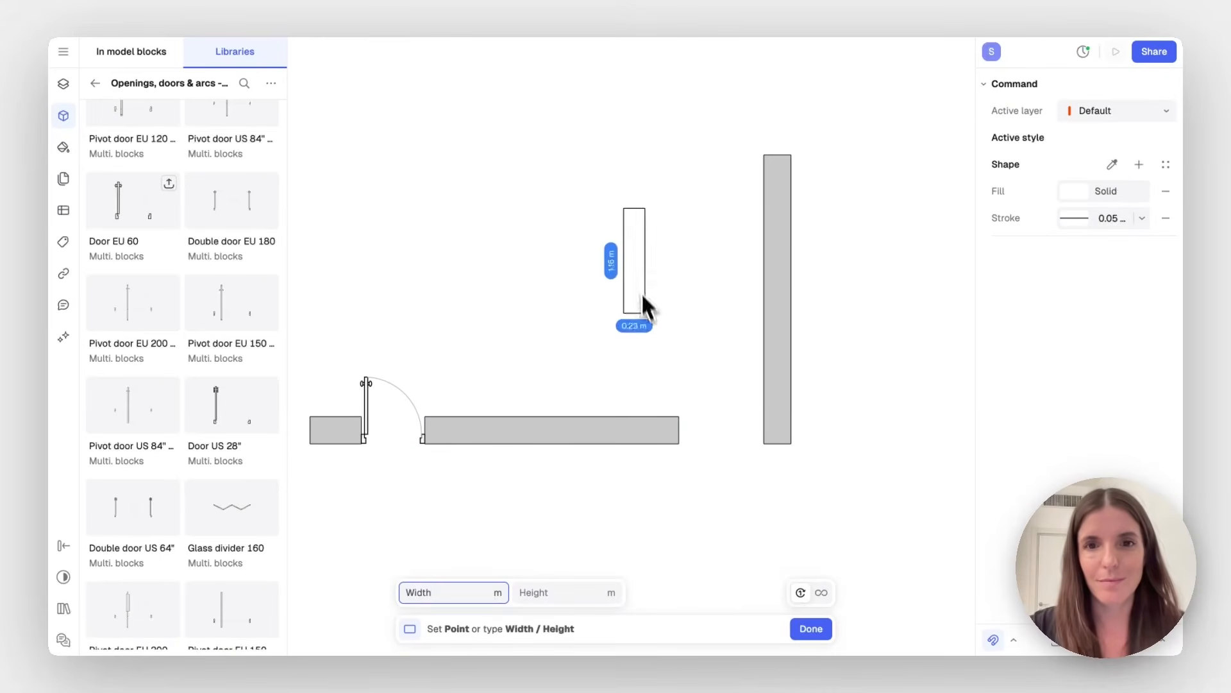
click(637, 349)
ctrl+scroll(635, 353, up, 6)
key(o)
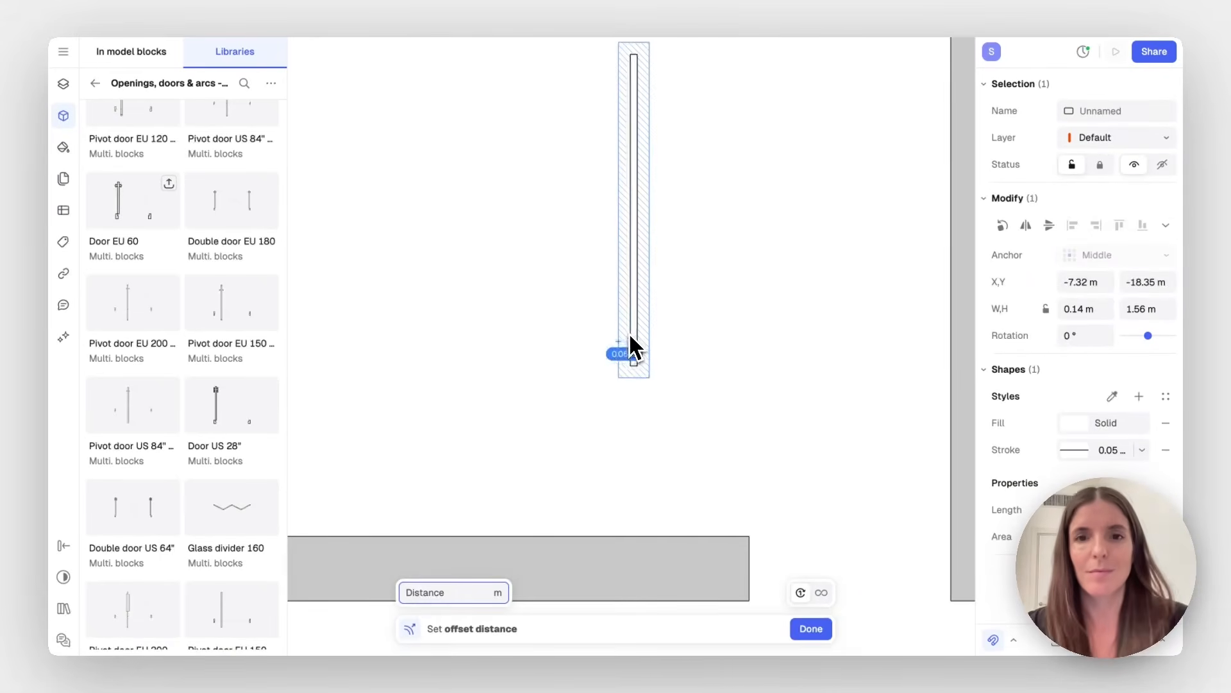
click(631, 362)
Stretch the inner rectangle to the outer one's top and bottom edges, and narrow the pair to about 0.08 m overall
ctrl+scroll(635, 378, up, 3)
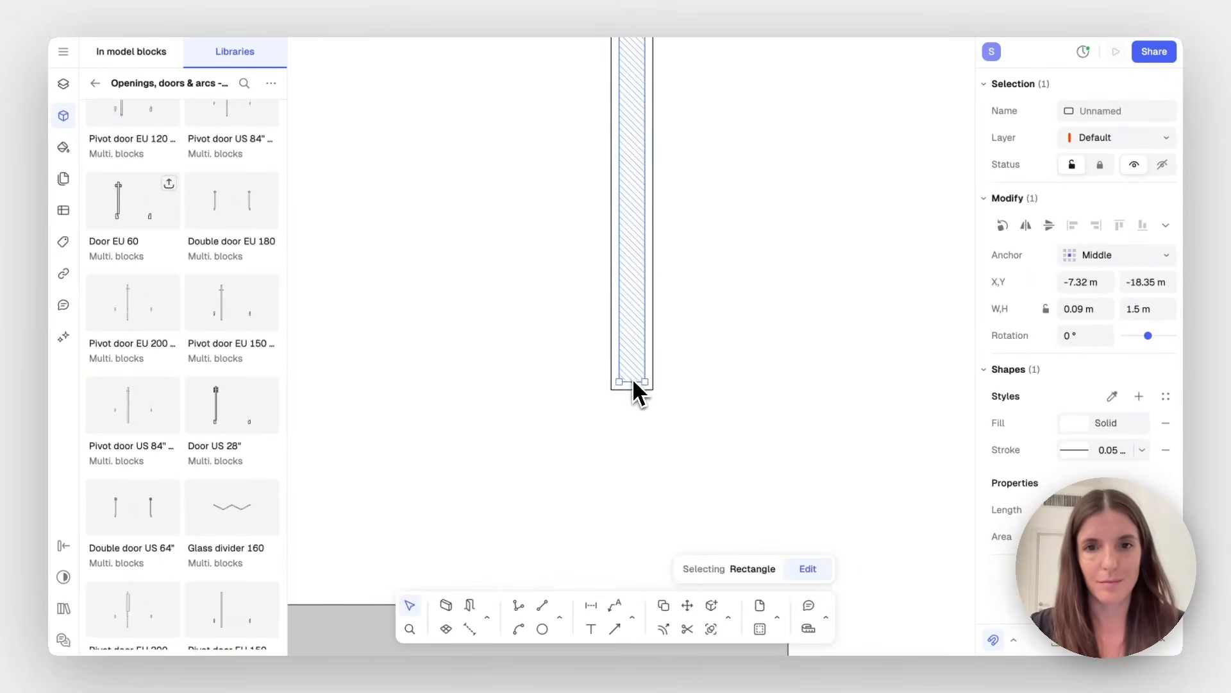
scroll(634, 390, up, 6)
drag(636, 380, 637, 372)
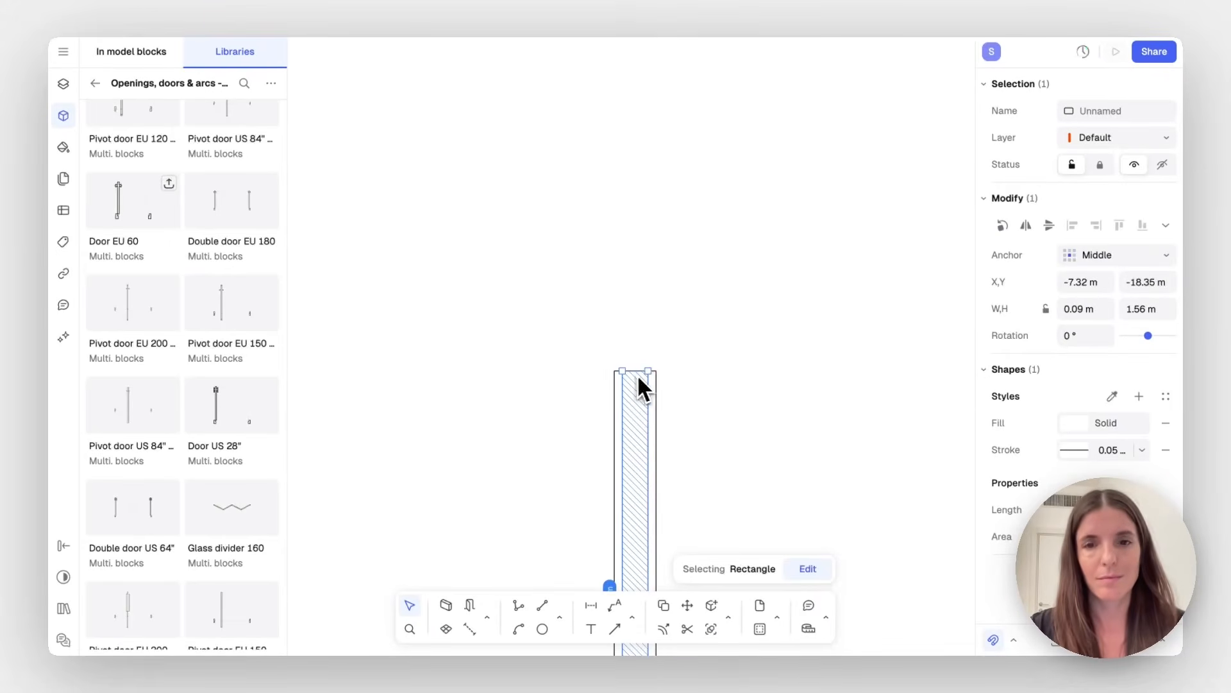
scroll(730, 441, down, 1)
click(731, 441)
drag(707, 349, 642, 396)
click(685, 431)
Draw a rectangle about 0.08 by 0.04 m capping the upper end of the tall rectangles and copy it to the lower end
click(560, 617)
click(587, 559)
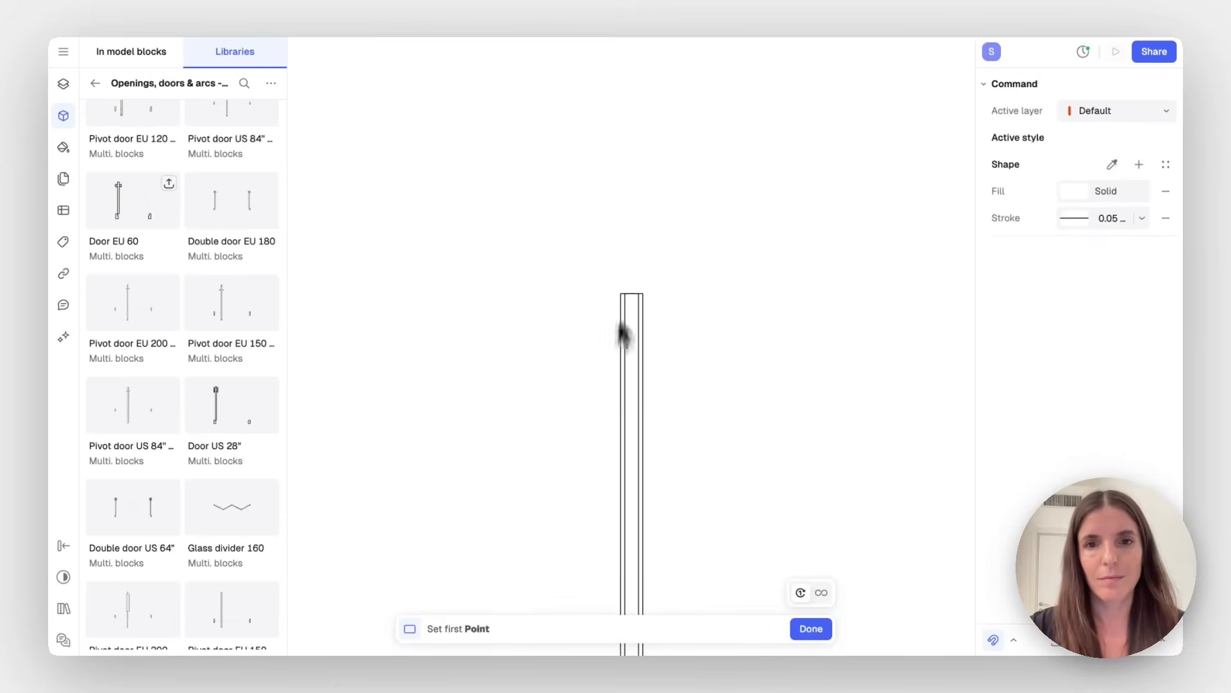
click(620, 294)
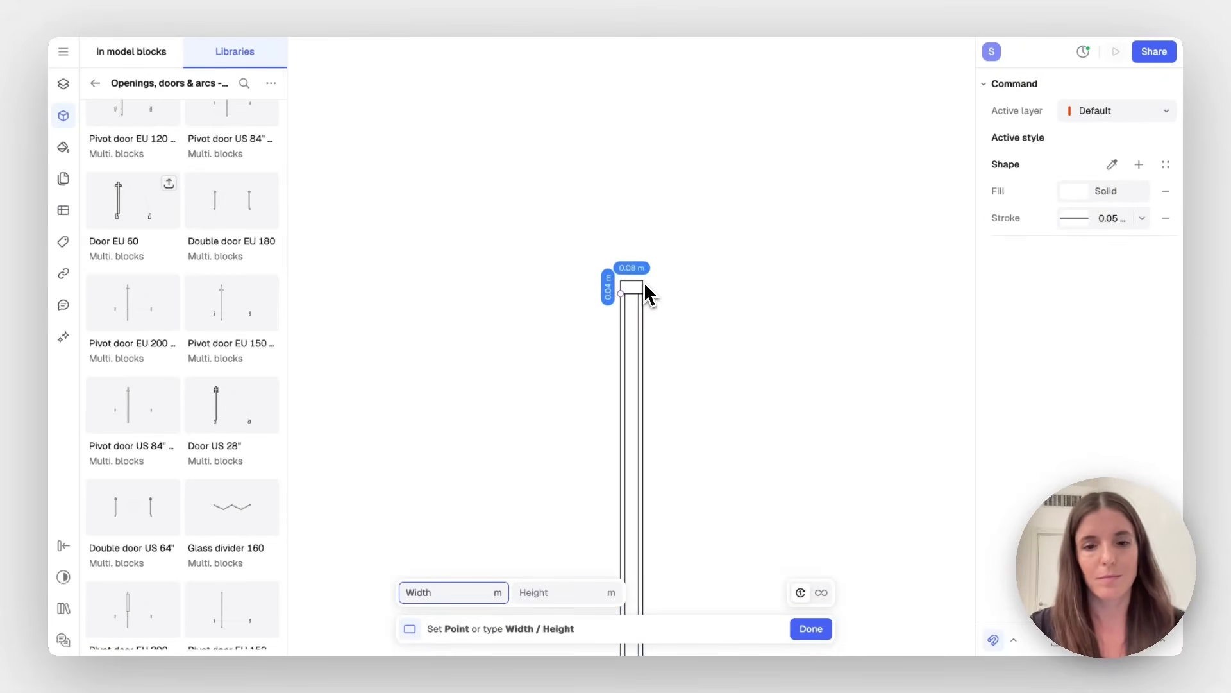
click(644, 282)
key(c)
scroll(645, 283, down, 3)
scroll(645, 283, down, 2)
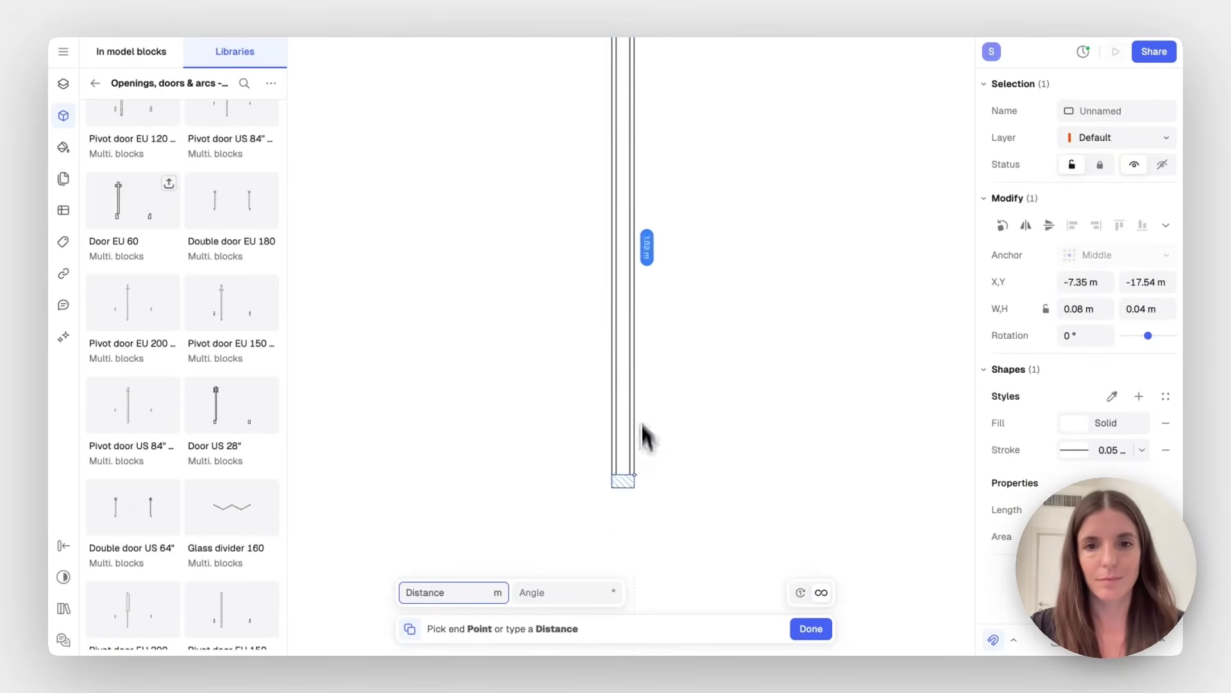
click(635, 491)
key(Escape)
Create a block from the two tall rectangles and their end caps, and open it for editing
scroll(738, 461, down, 3)
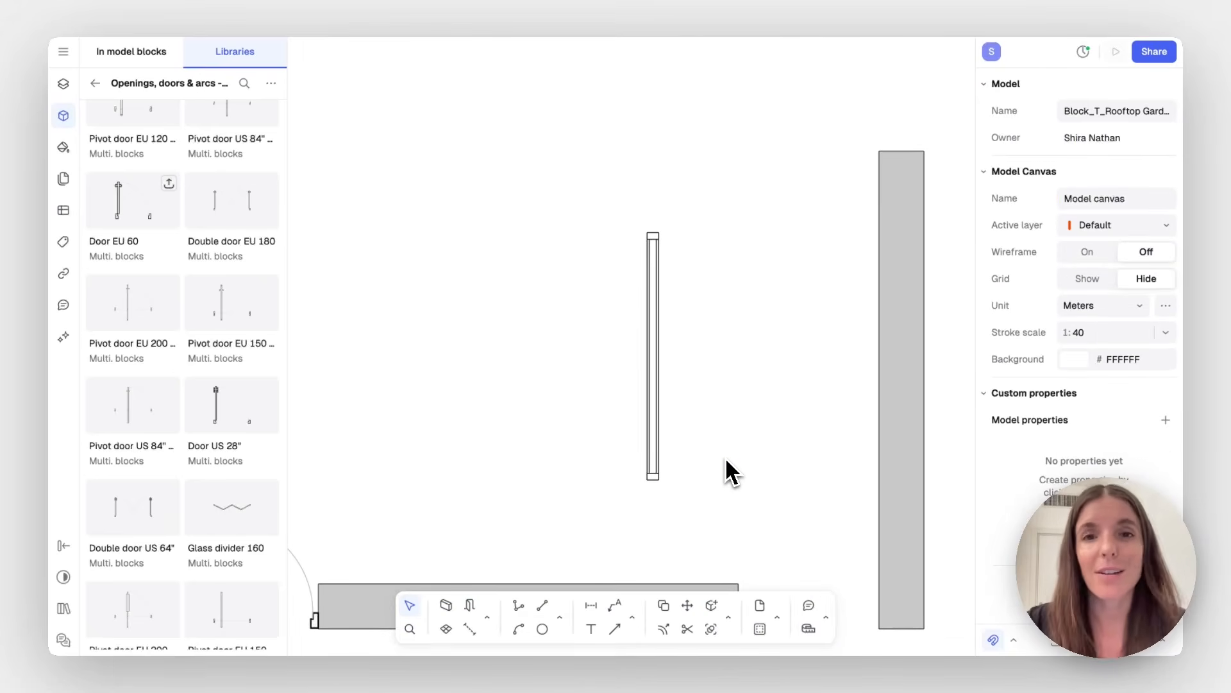
drag(721, 200, 544, 552)
click(711, 605)
click(719, 465)
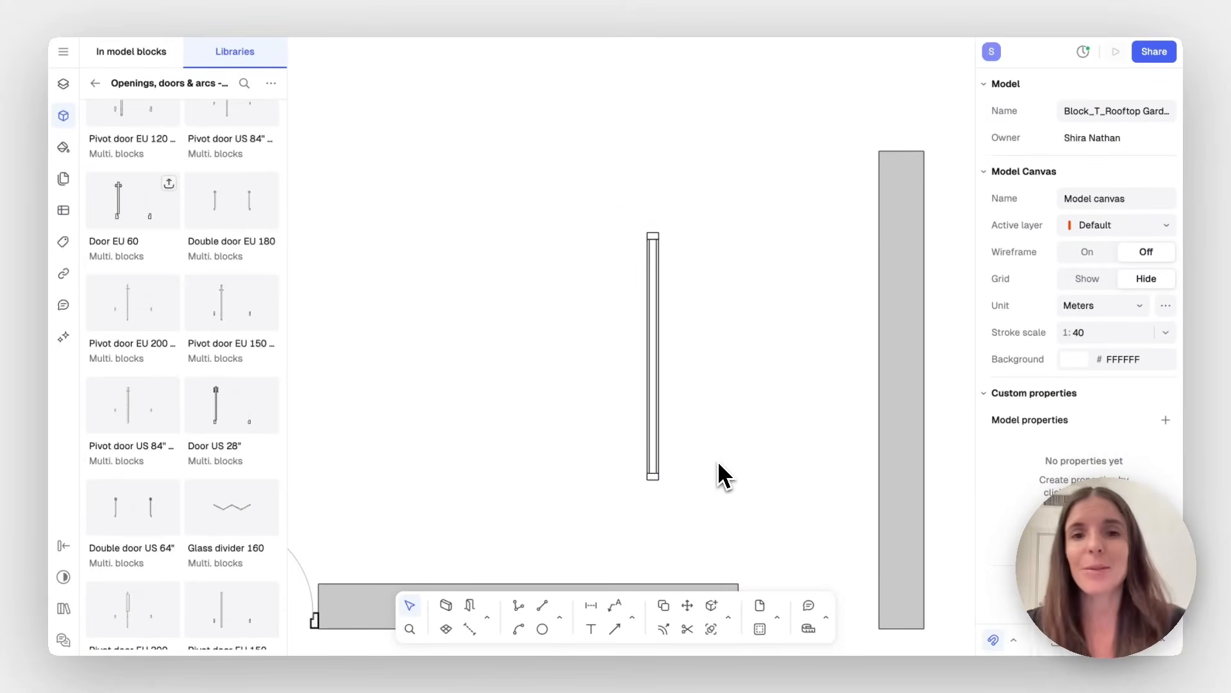
scroll(719, 463, right, 3)
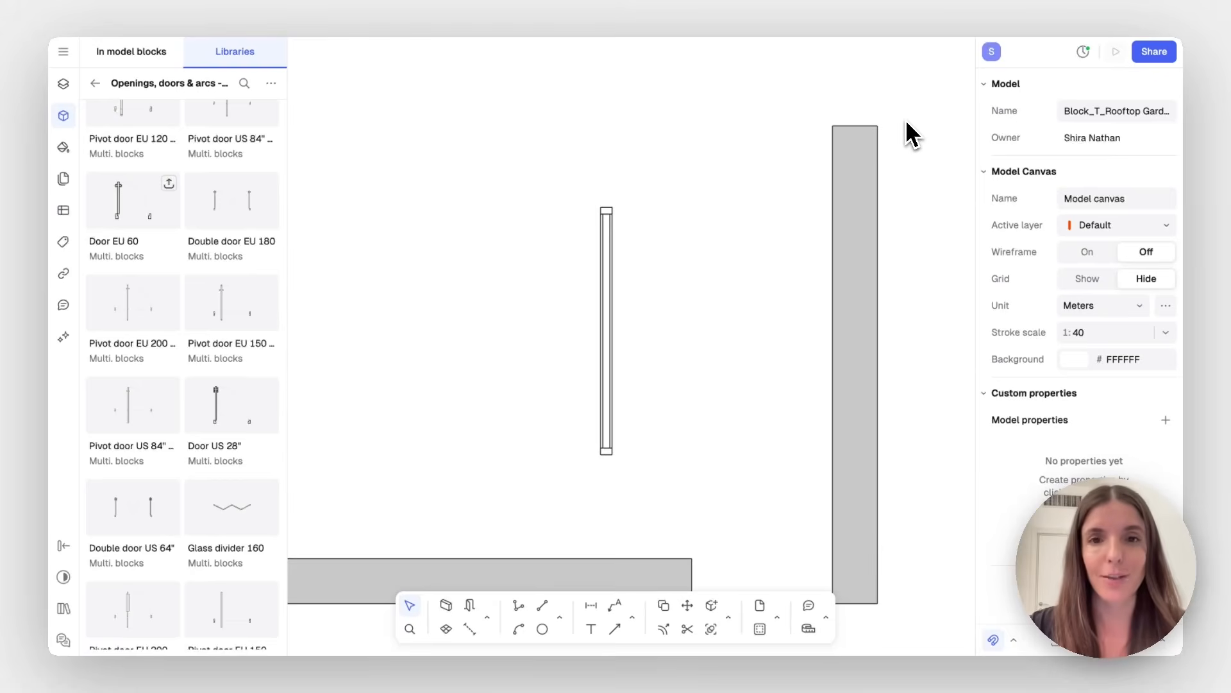
double_click(610, 314)
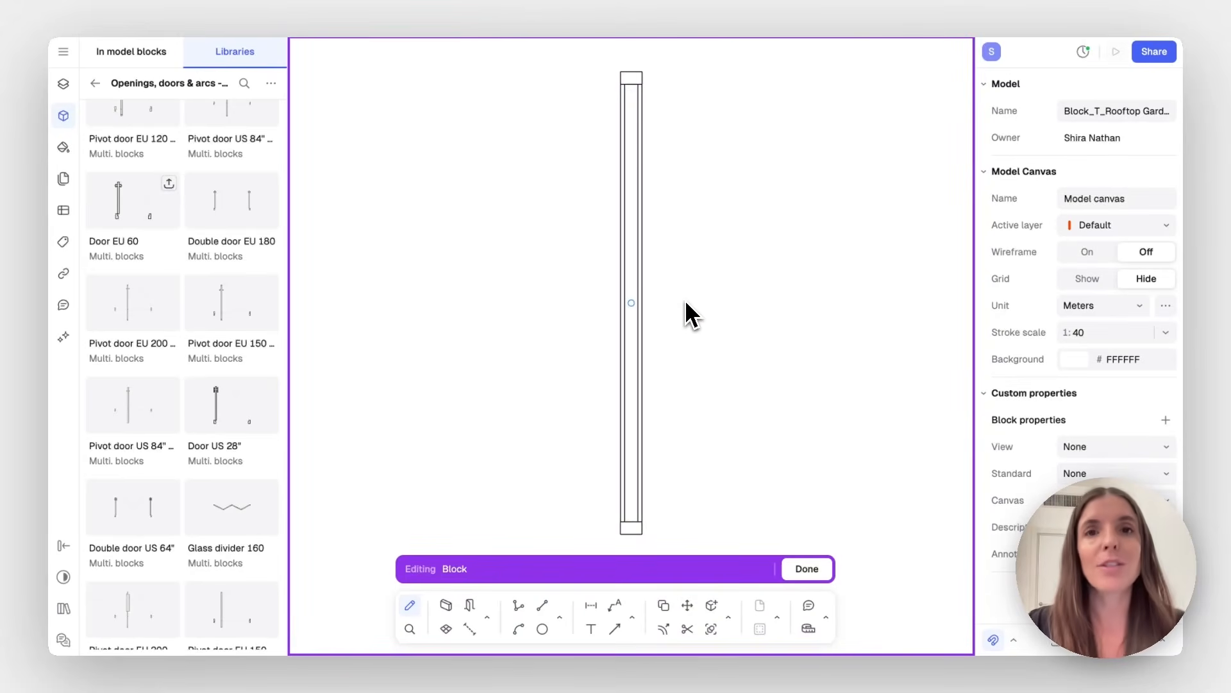
Change the block's insertion from point to line, place its ends at the midpoints of the top and bottom edges, and finish editing
click(632, 304)
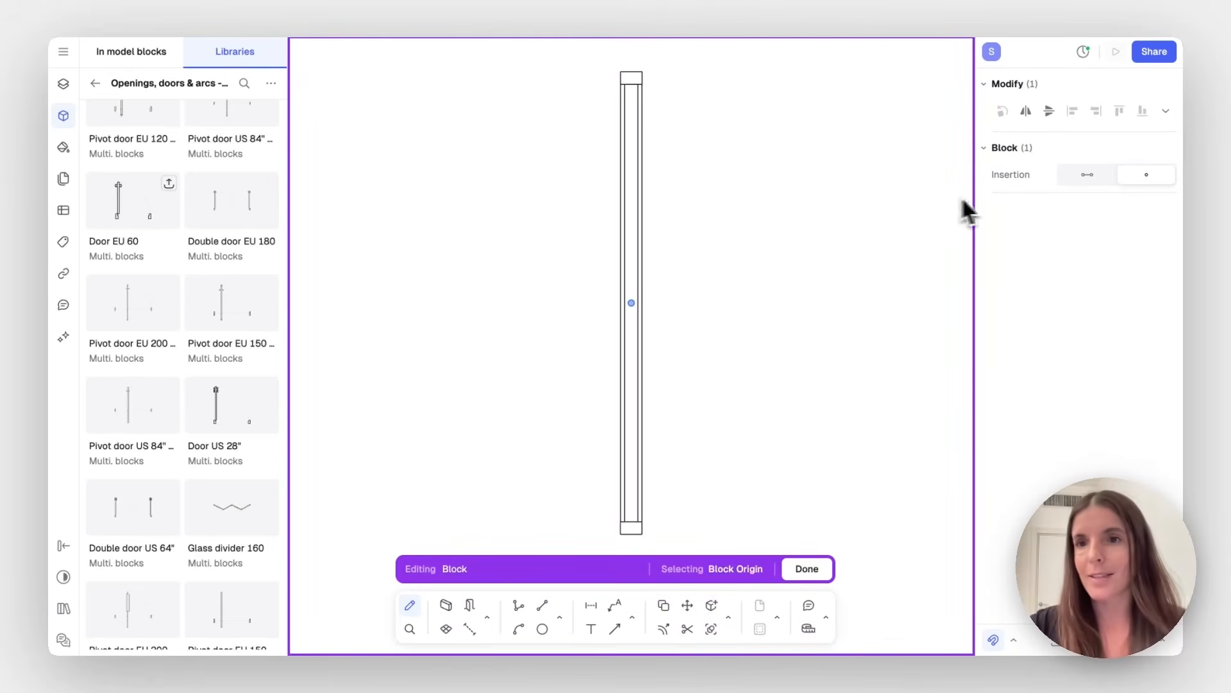
click(1085, 176)
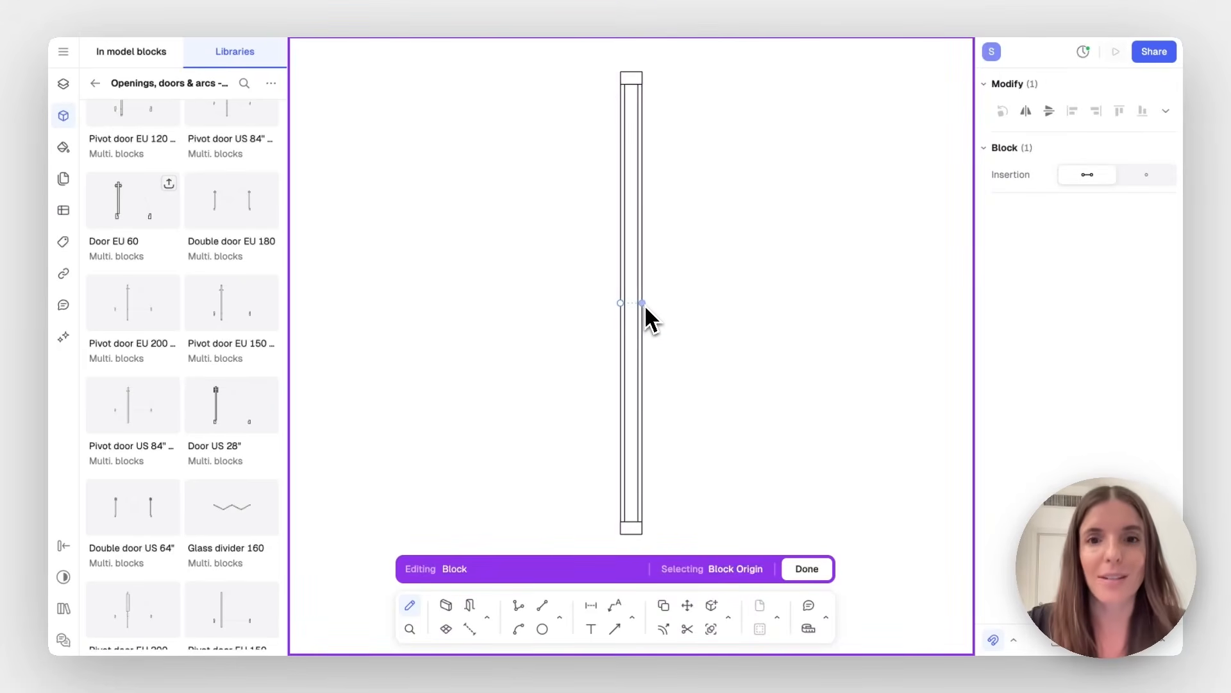
mouse_move(642, 304)
mouse_down()
mouse_move(639, 64)
mouse_move(631, 72)
mouse_up()
scroll(640, 320, down, 1)
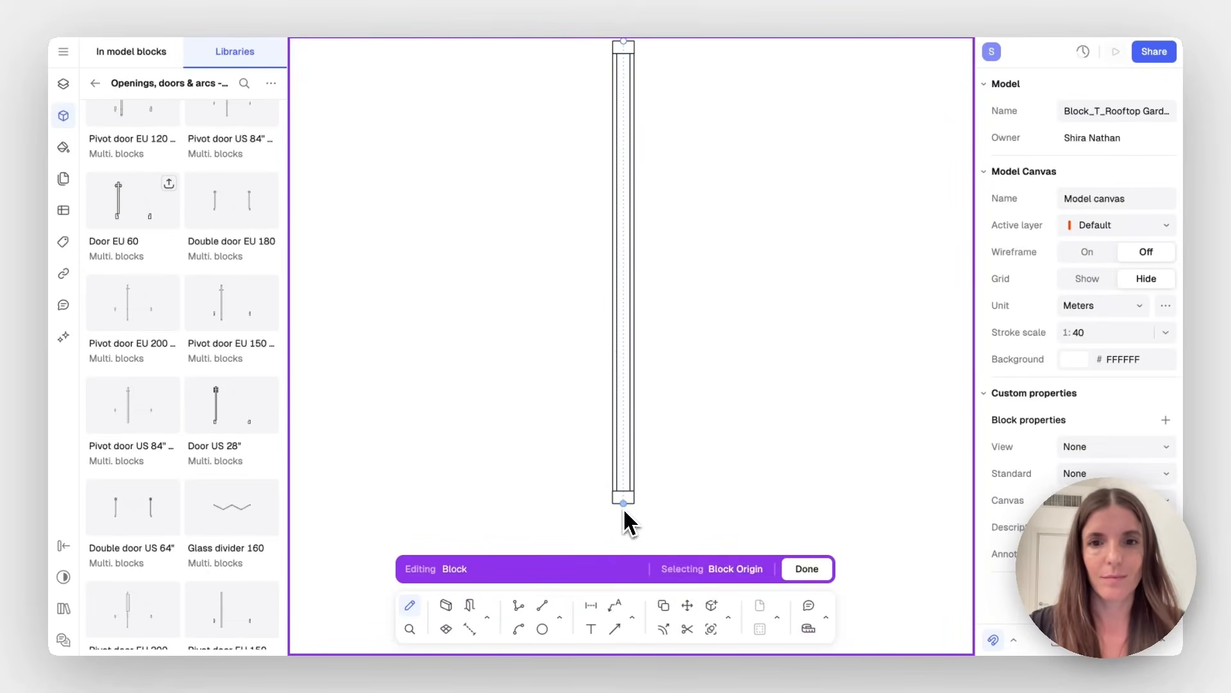
click(807, 569)
click(748, 348)
Move the custom block into the vertical wall so that it cuts an opening there
scroll(747, 349, down, 3)
scroll(747, 348, right, 2)
drag(618, 283, 833, 277)
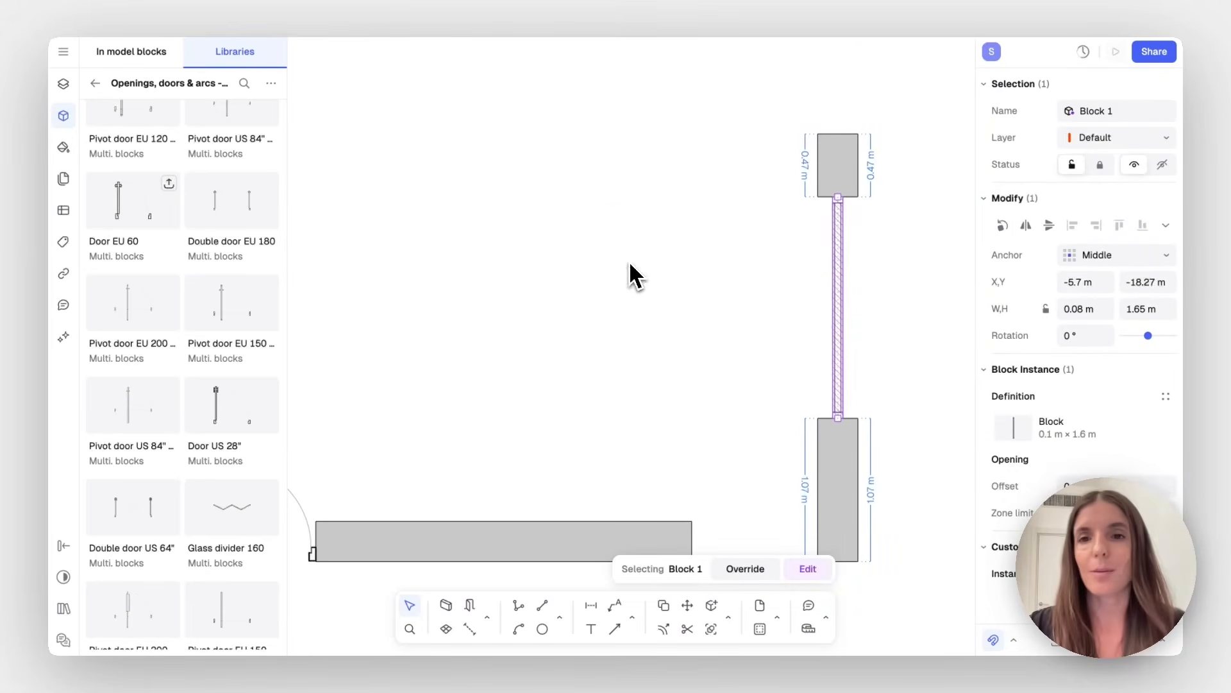
scroll(754, 302, right, 2)
ctrl+scroll(756, 294, up, 2)
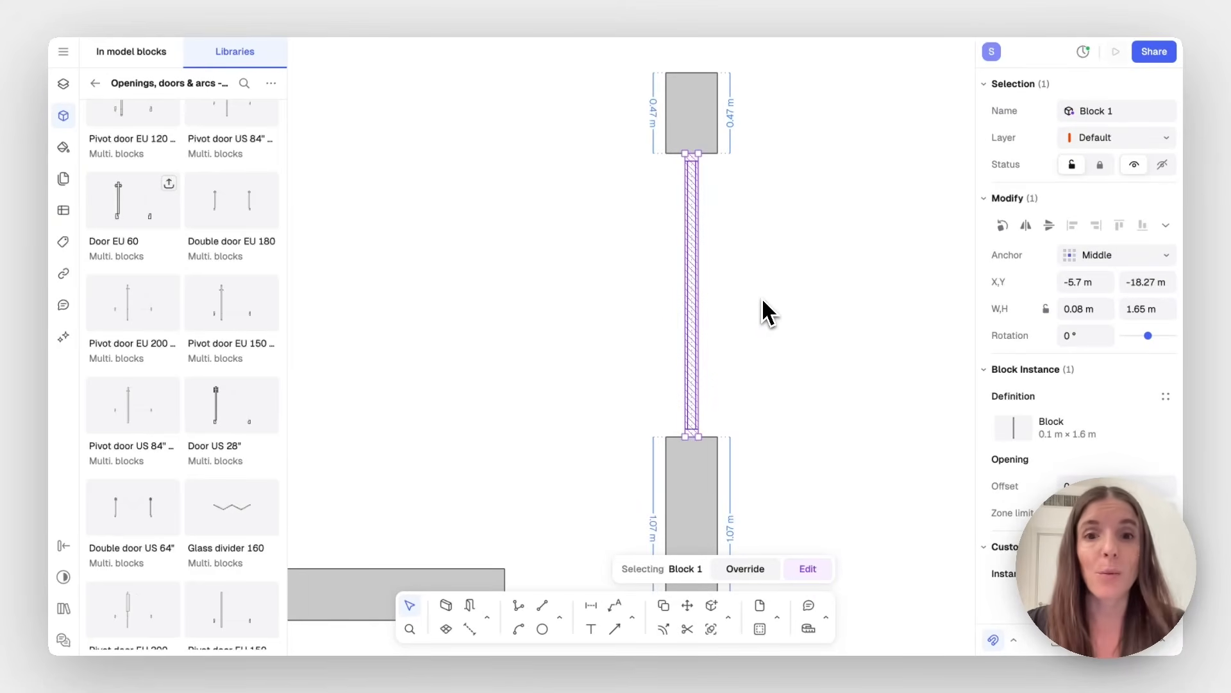
Edit the block to use a single insertion point, finish editing, and slide the block slightly up along the vertical wall
click(818, 568)
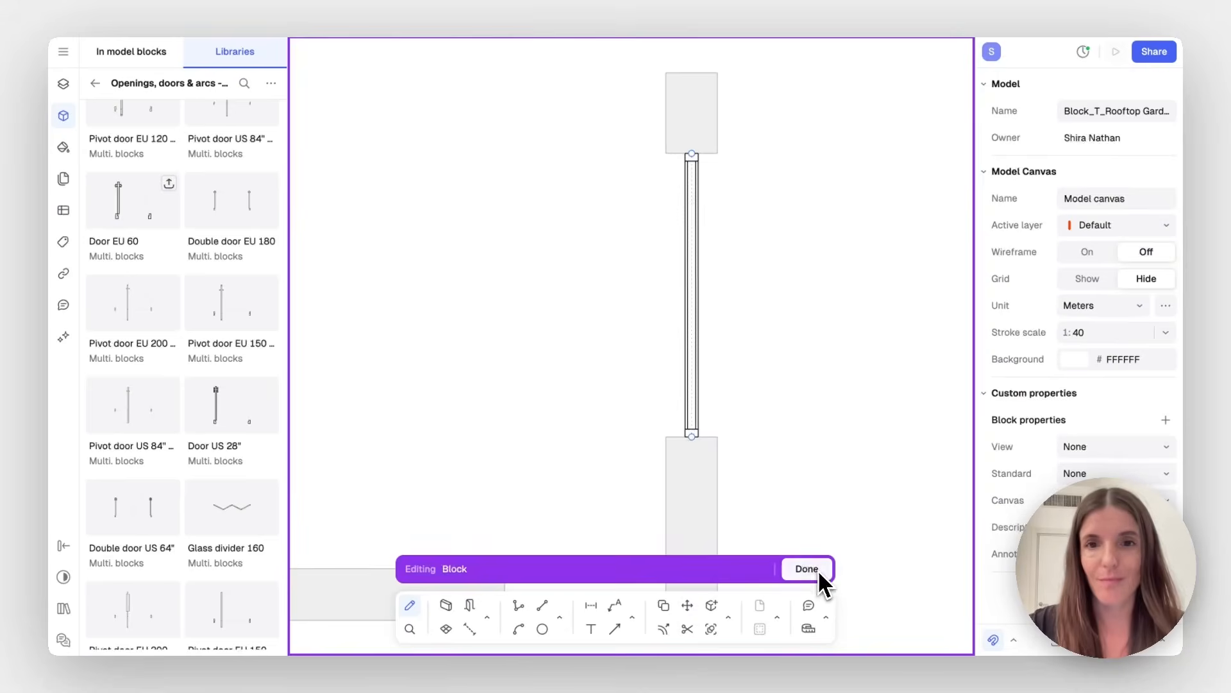
click(694, 161)
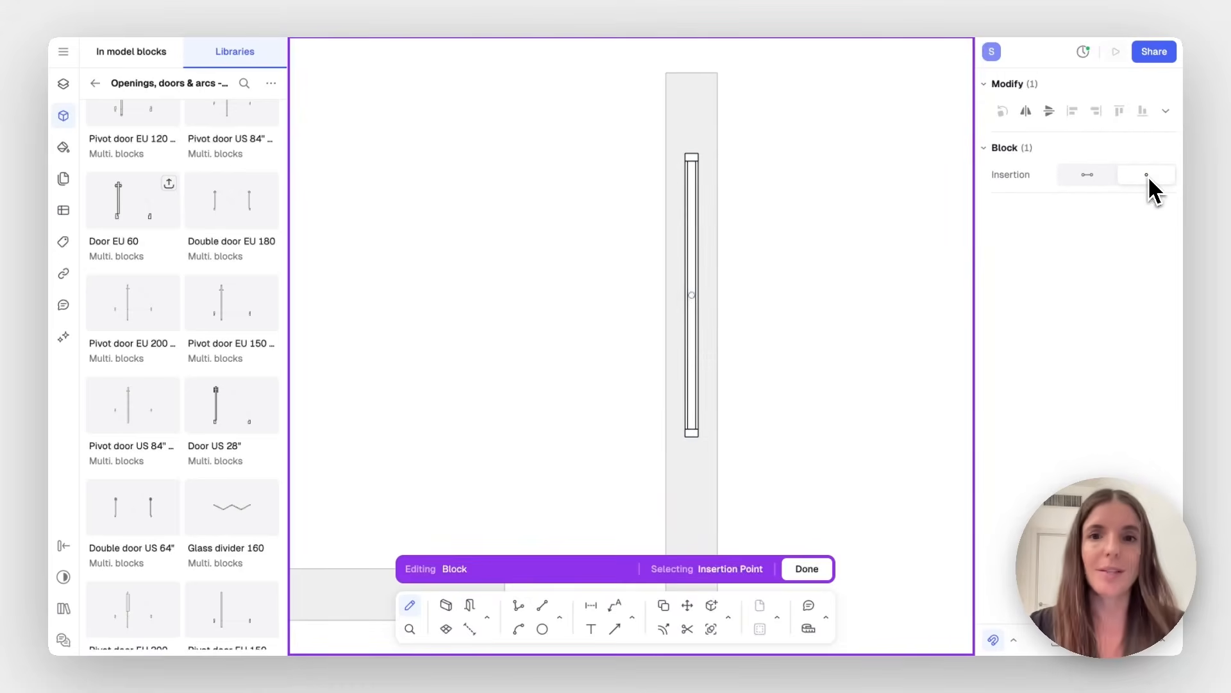
click(806, 570)
mouse_move(694, 248)
mouse_down()
mouse_move(587, 252)
mouse_move(695, 241)
mouse_up()
click(583, 279)
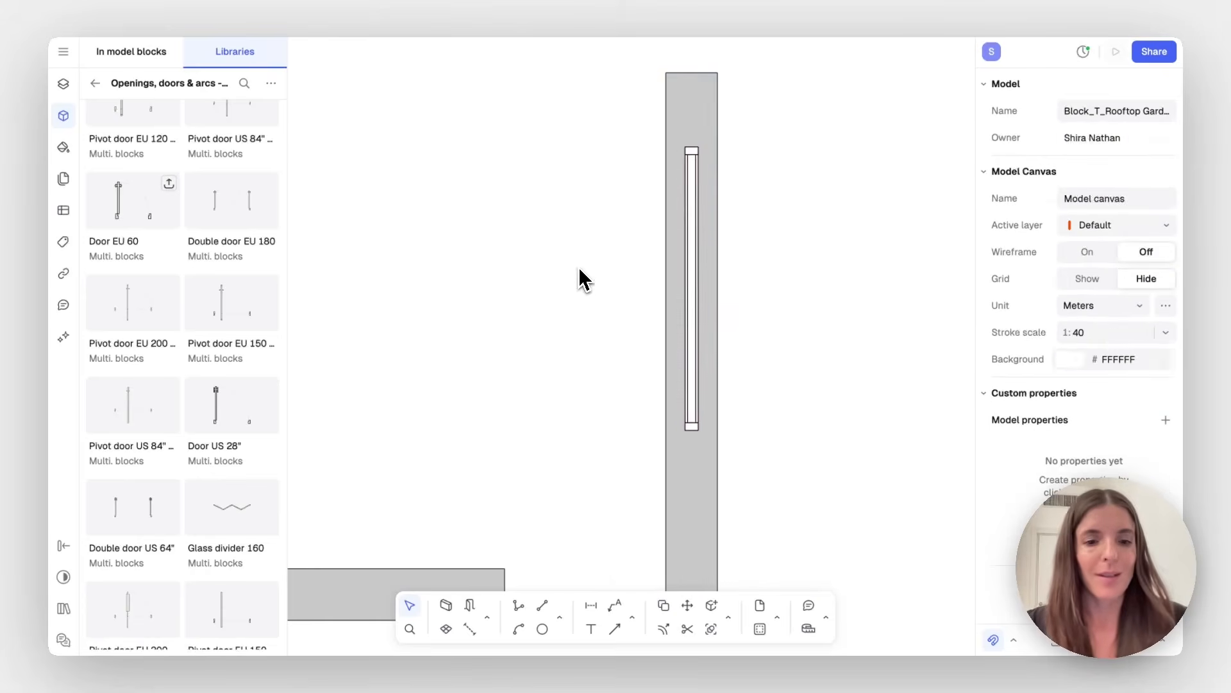
Undo the slide and the change to point insertion, and exit block editing
key(ctrl+z)
key(ctrl+z)
key(ctrl+z)
key(ctrl+z)
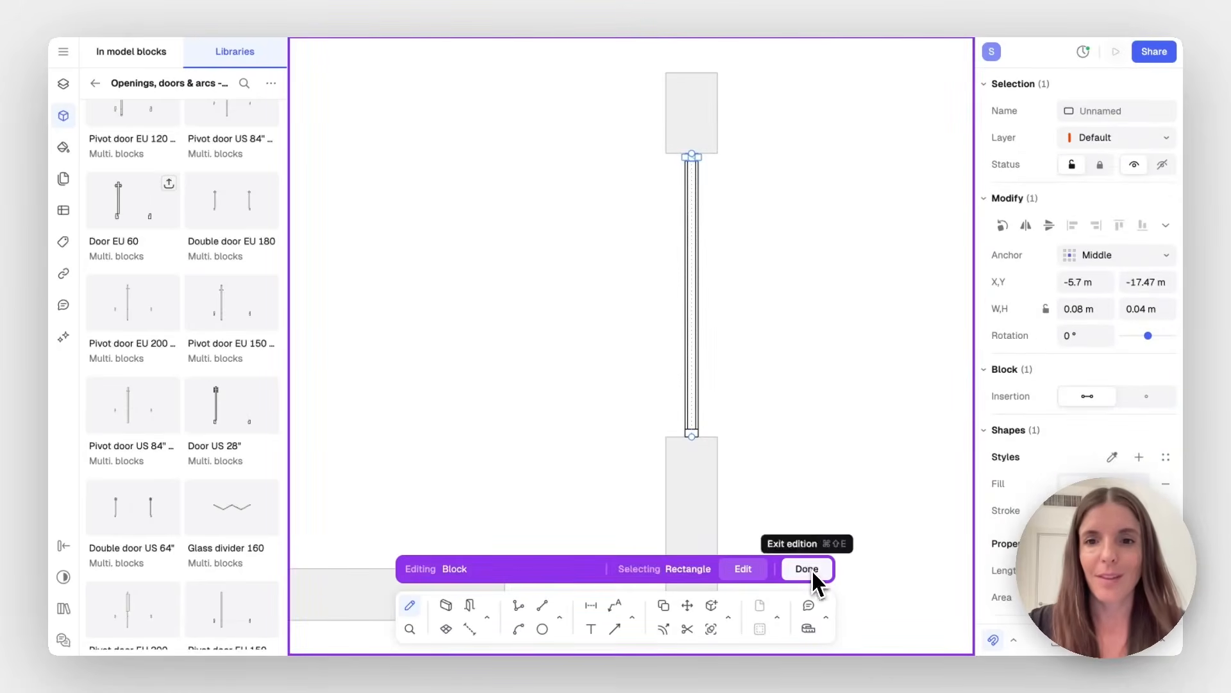
click(810, 569)
click(817, 429)
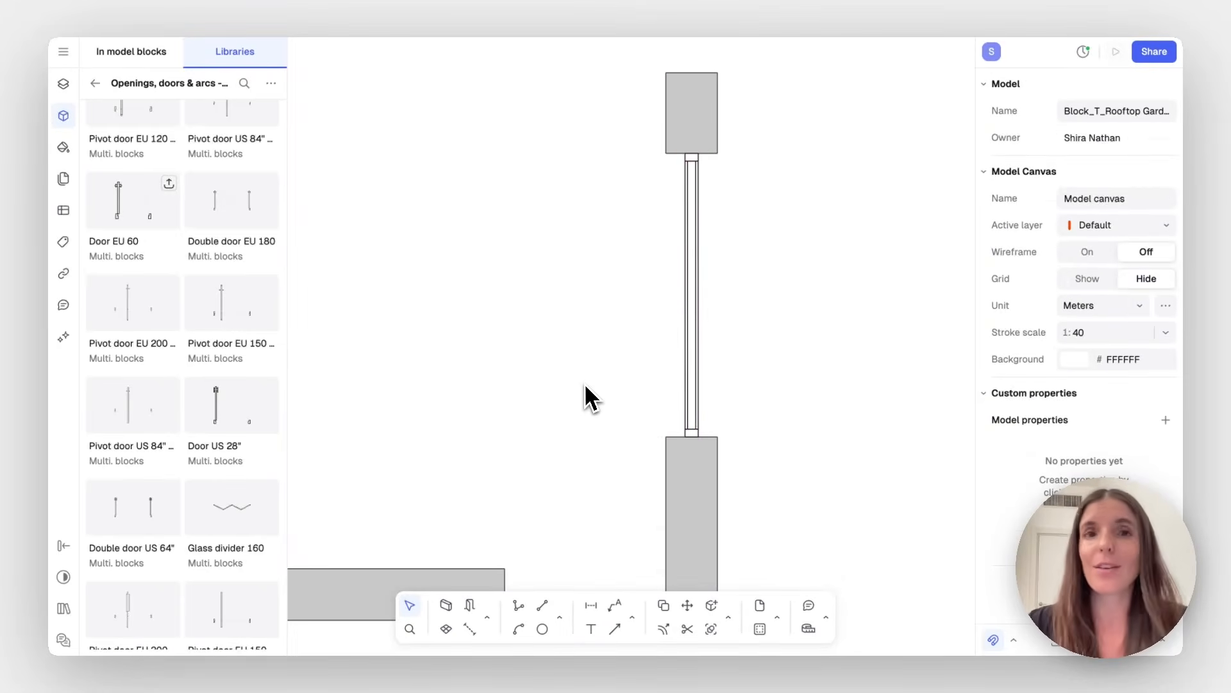
Offset the custom opening block across the wall thickness so it lines up with the wall's left face
ctrl+scroll(583, 383, up, 2)
ctrl+scroll(699, 309, up, 5)
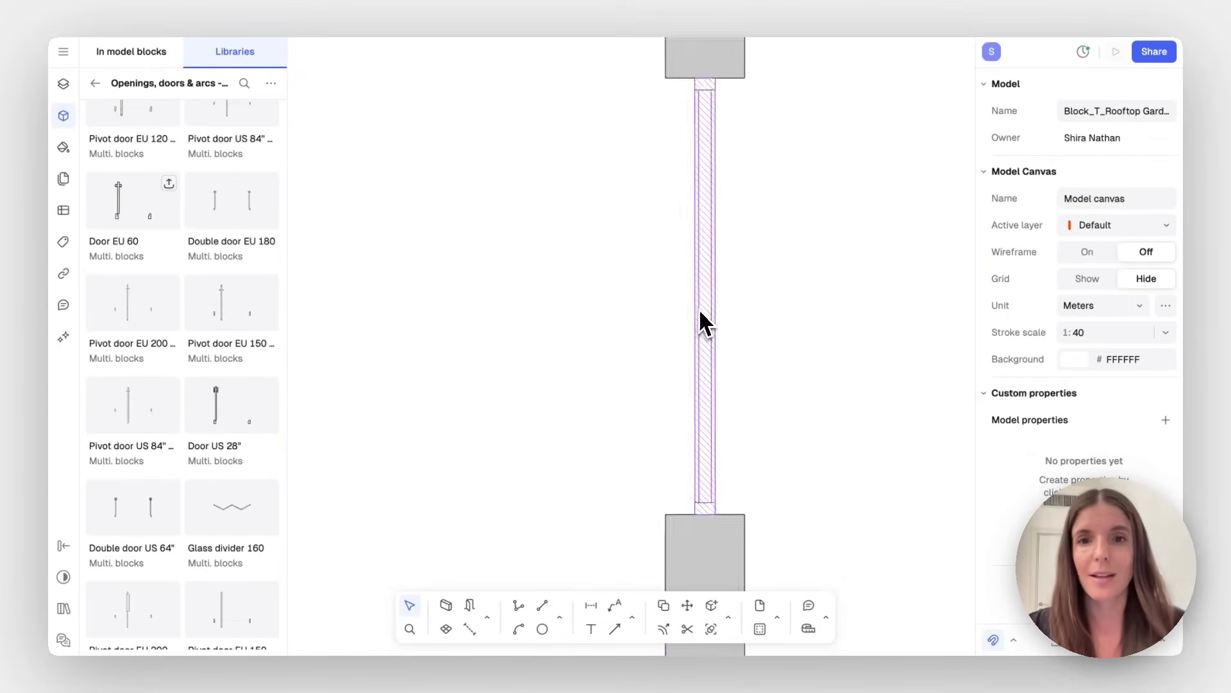
click(717, 309)
drag(717, 309, 661, 323)
click(500, 353)
scroll(501, 353, down, 5)
scroll(500, 354, left, 3)
scroll(507, 368, down, 3)
scroll(506, 371, left, 2)
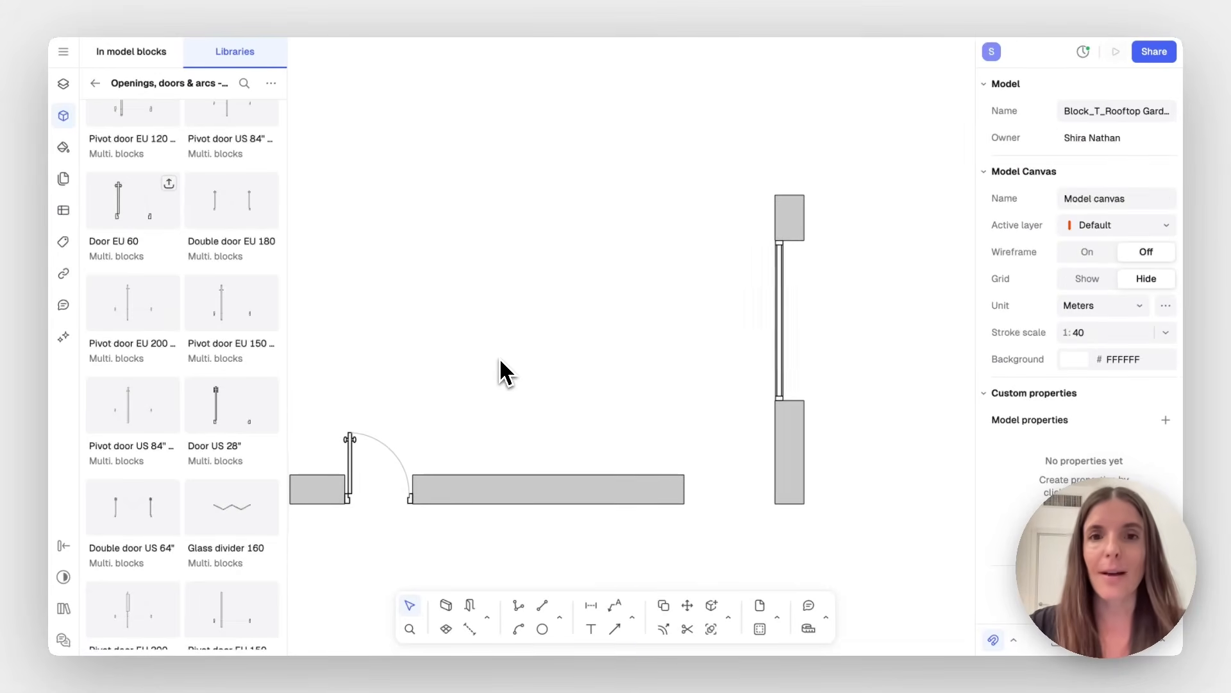
scroll(506, 371, left, 2)
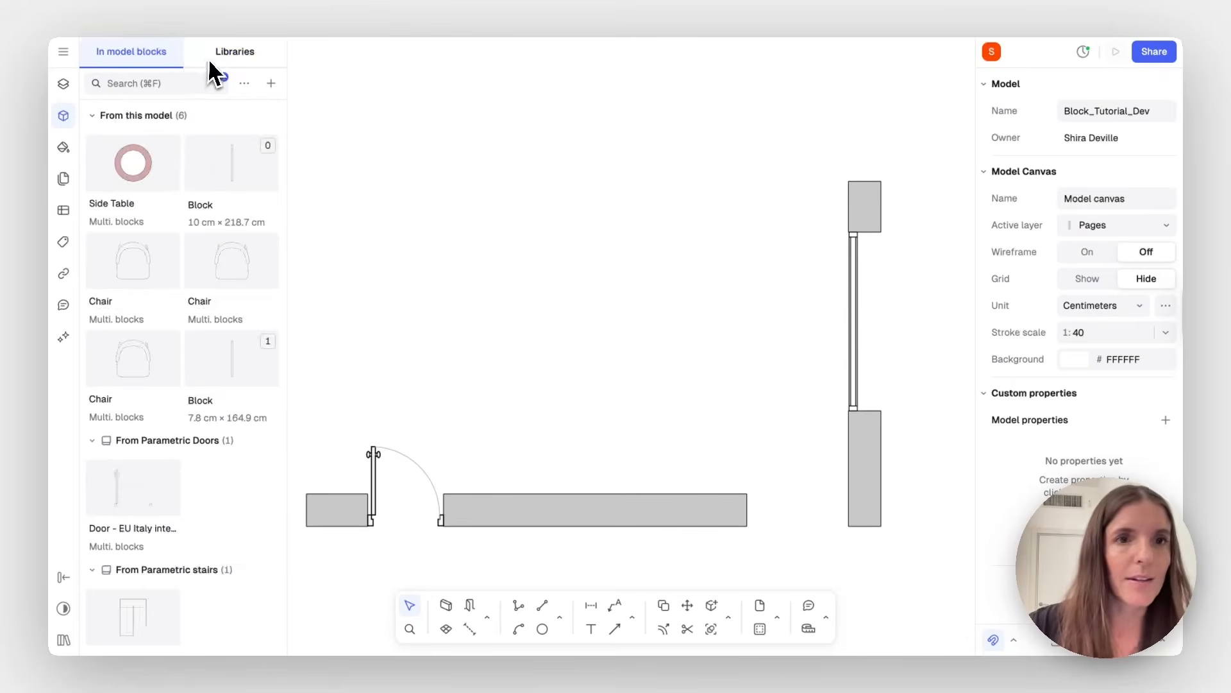
Search the block libraries for "p", open the Parametric Doors library, and open the Door - EU Italy interior block
click(211, 56)
click(151, 86)
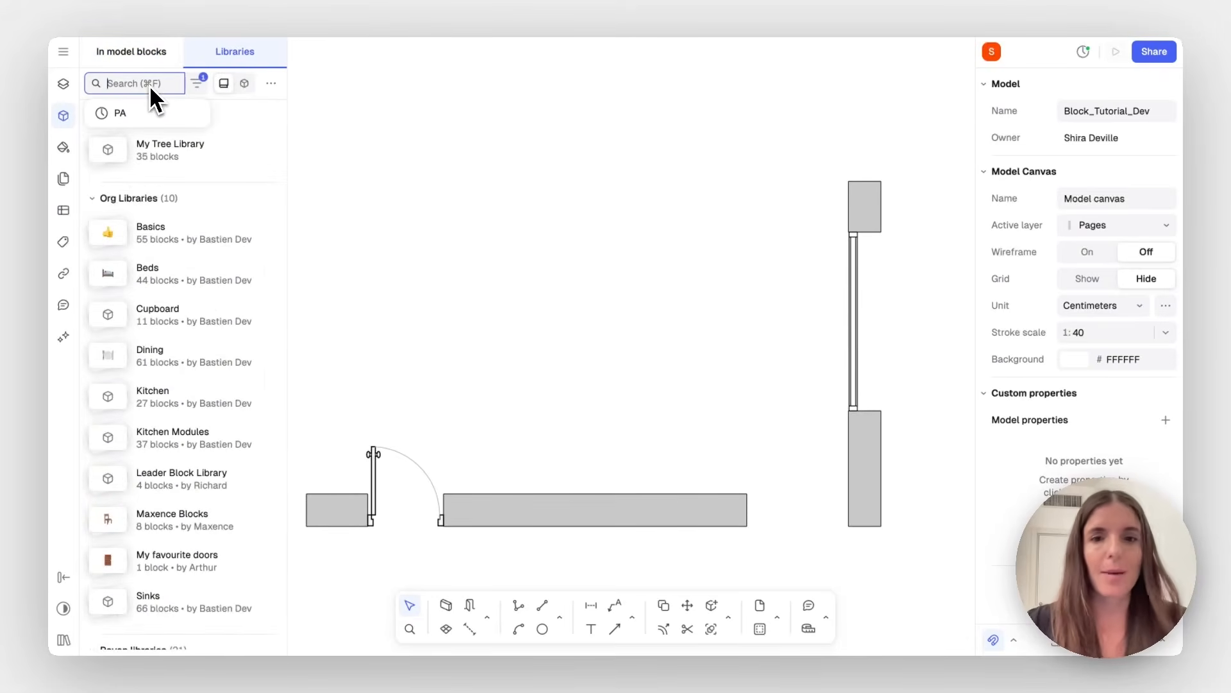
text(p)
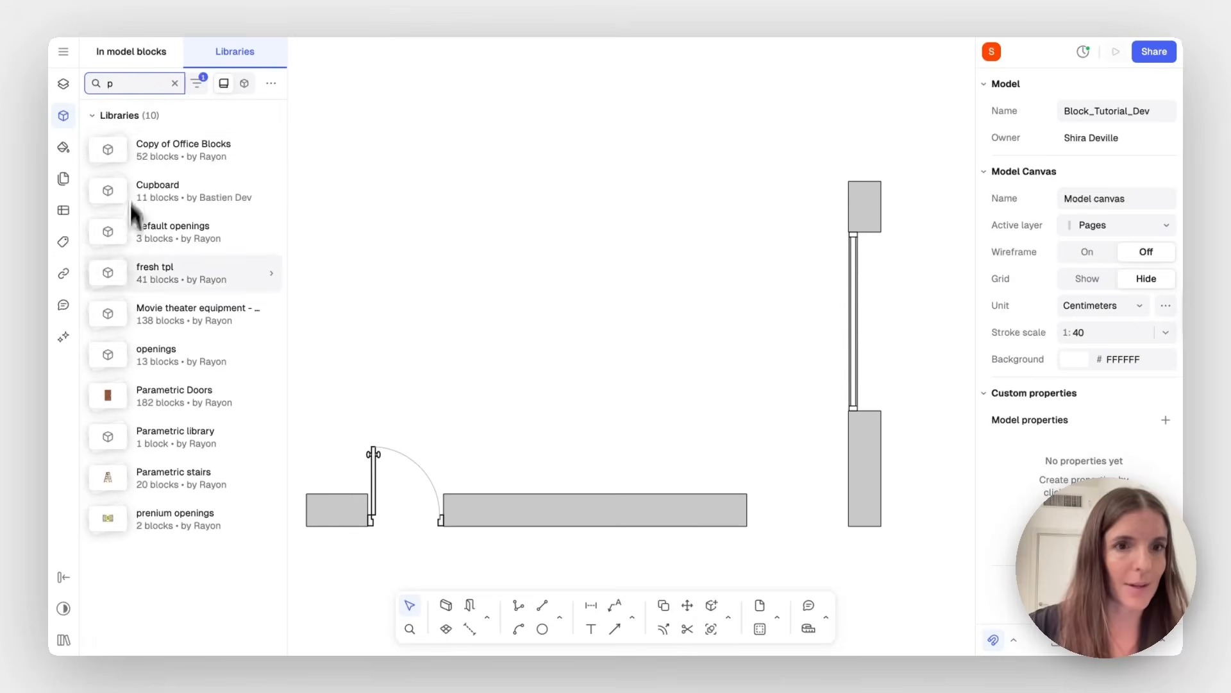
click(157, 393)
scroll(229, 333, down, 3)
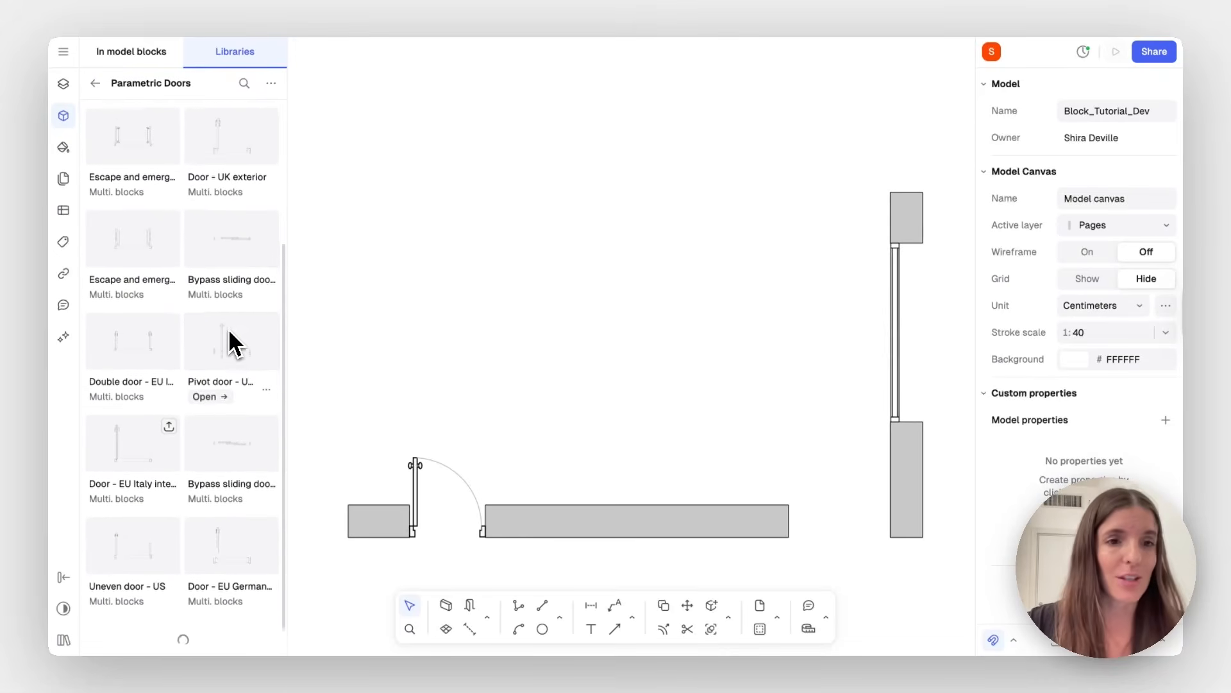
scroll(230, 333, up, 3)
scroll(229, 337, down, 6)
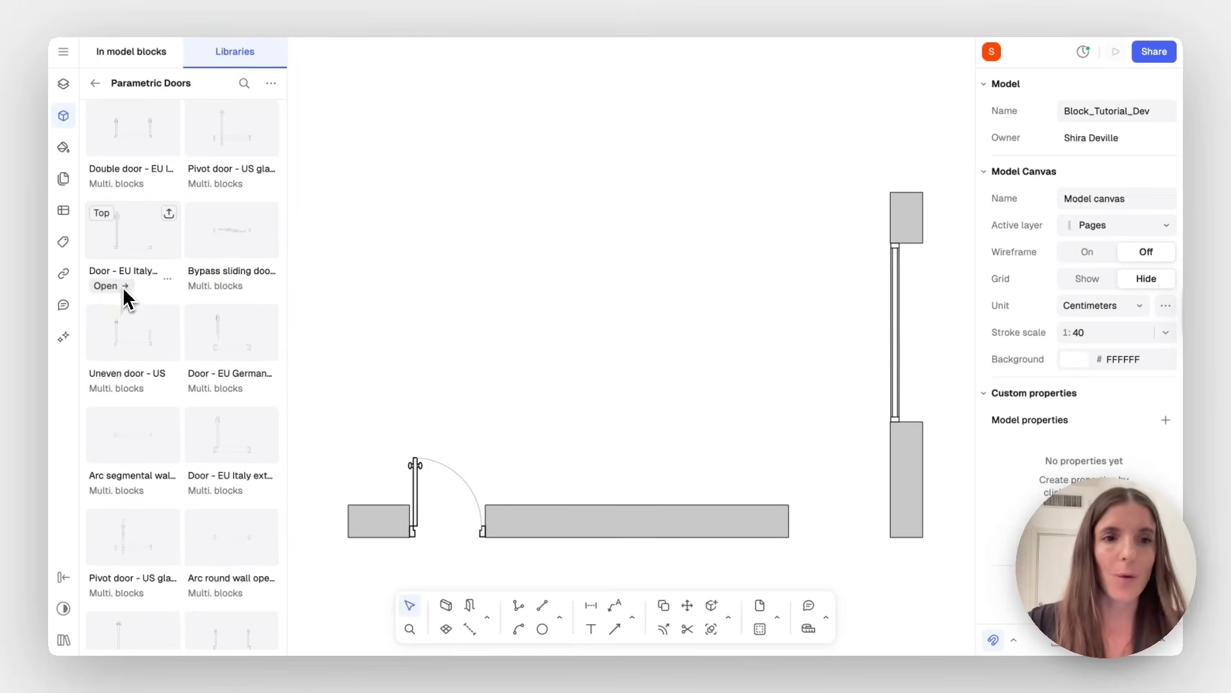
click(123, 288)
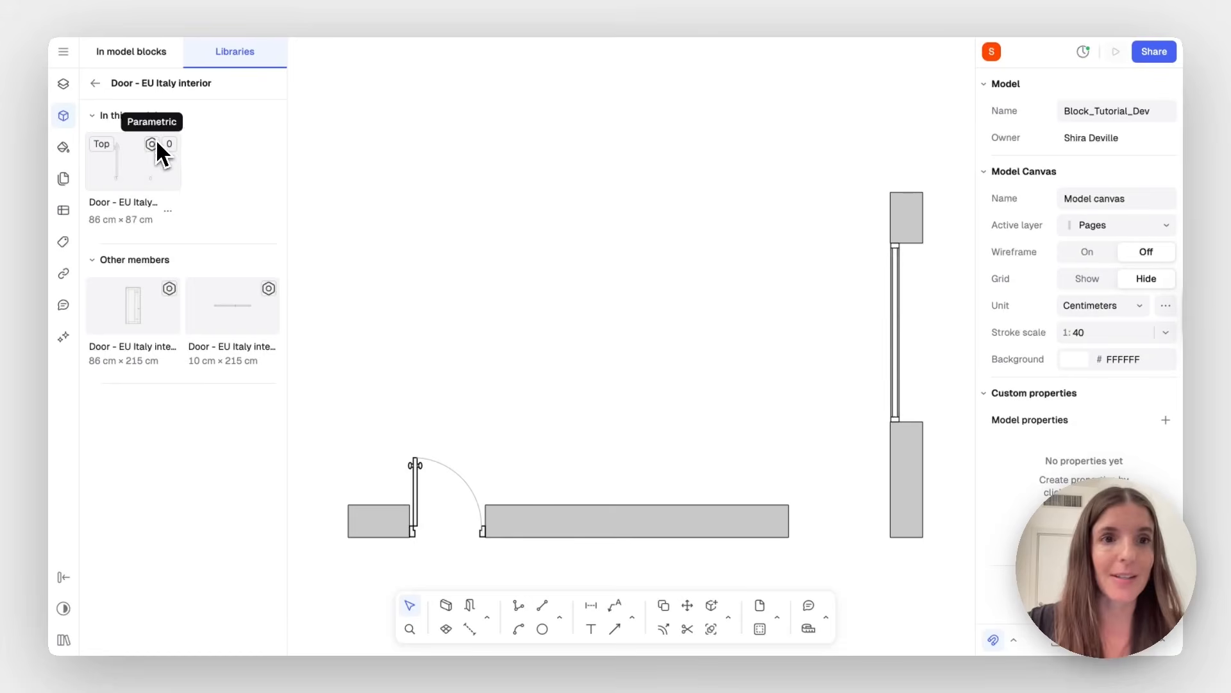
Insert the top view of Door - EU Italy interior and move it into the horizontal wall beside the existing door
drag(138, 181, 645, 344)
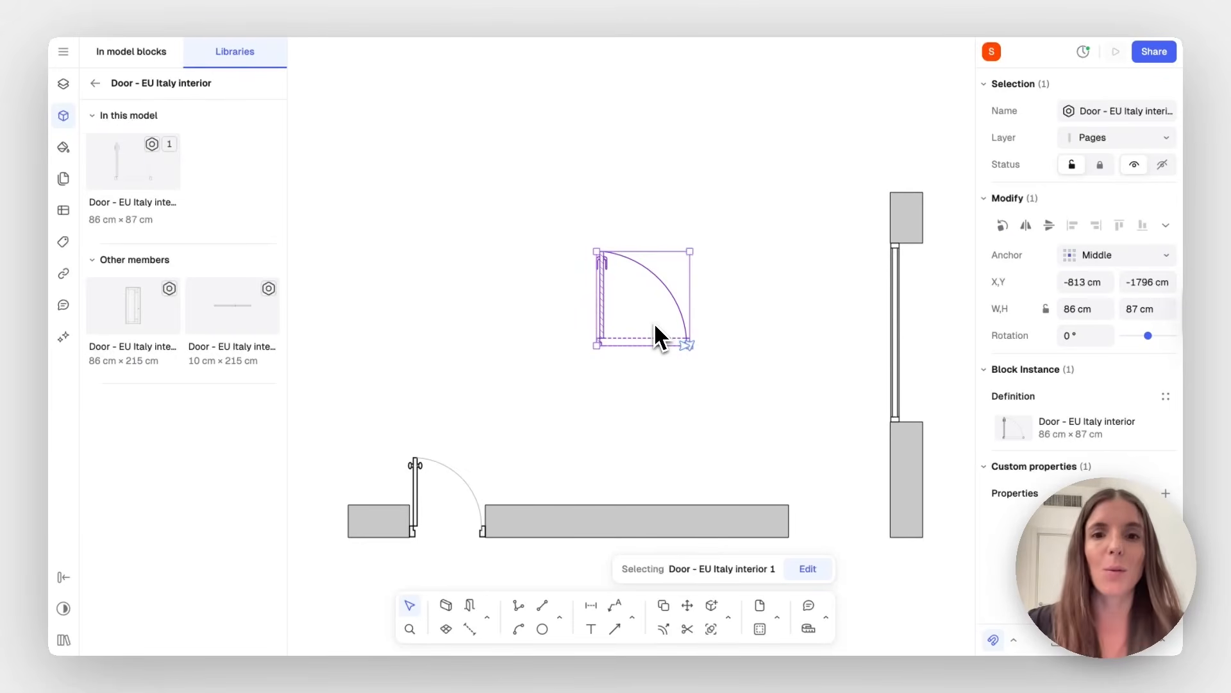
drag(655, 333, 625, 501)
scroll(622, 489, down, 1)
ctrl+scroll(623, 490, up, 5)
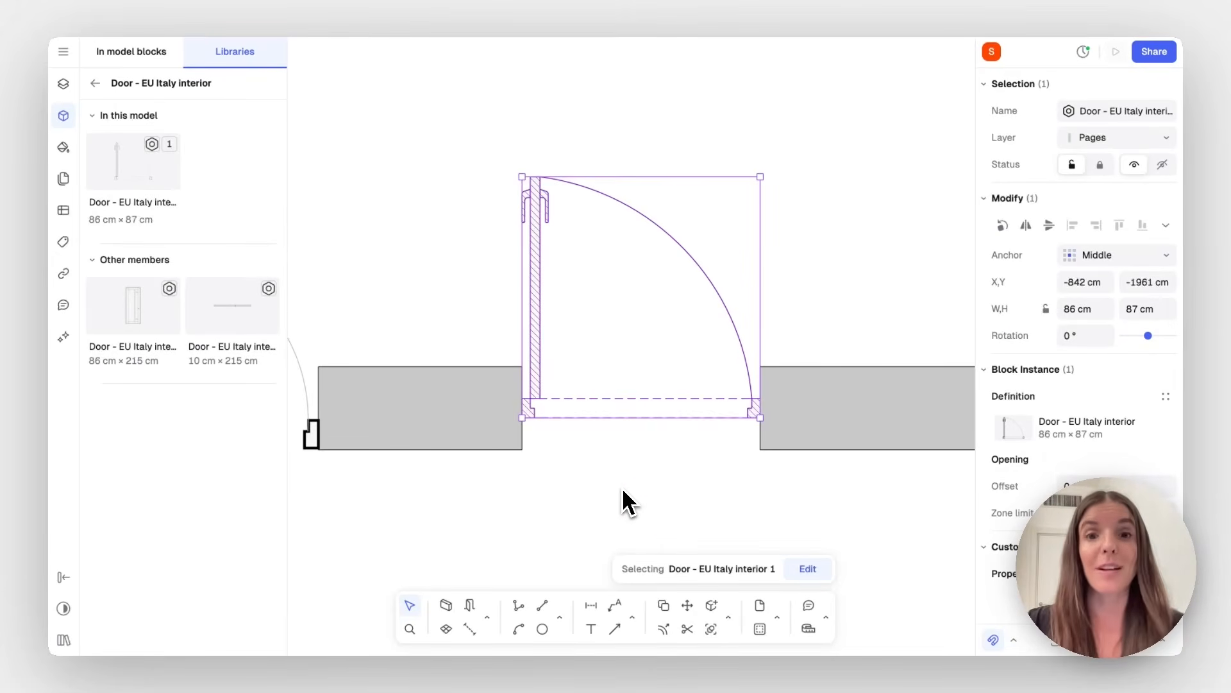
scroll(624, 490, left, 3)
ctrl+scroll(623, 490, down, 2)
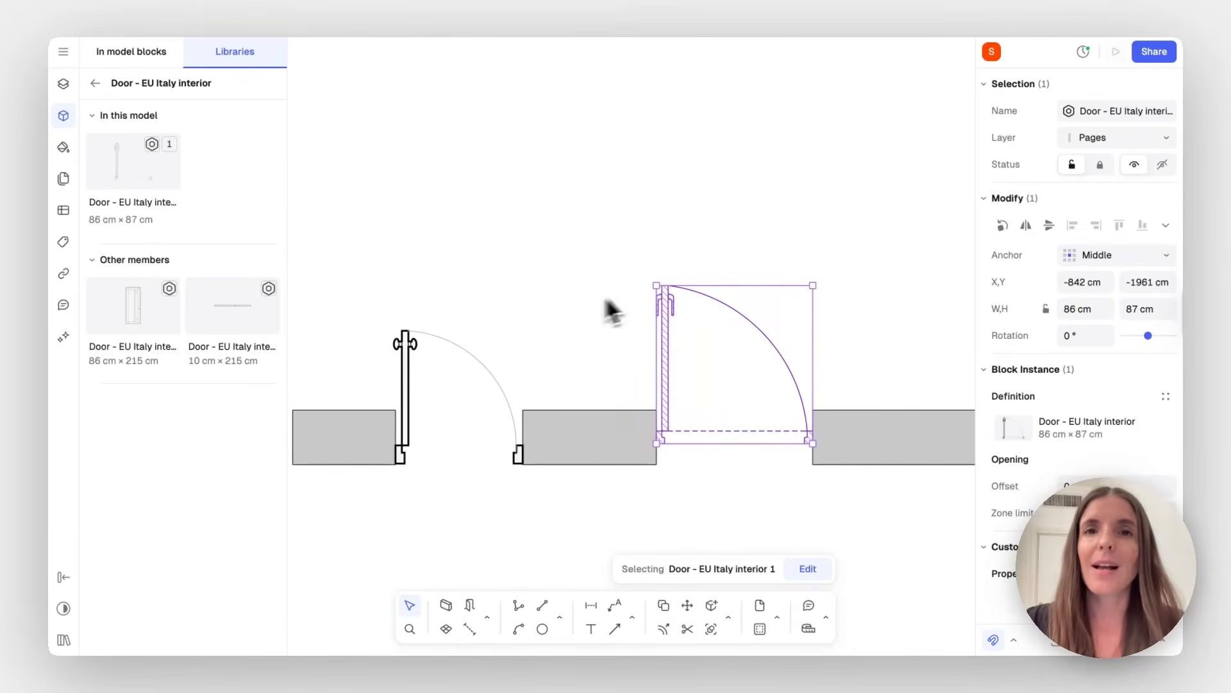
click(561, 296)
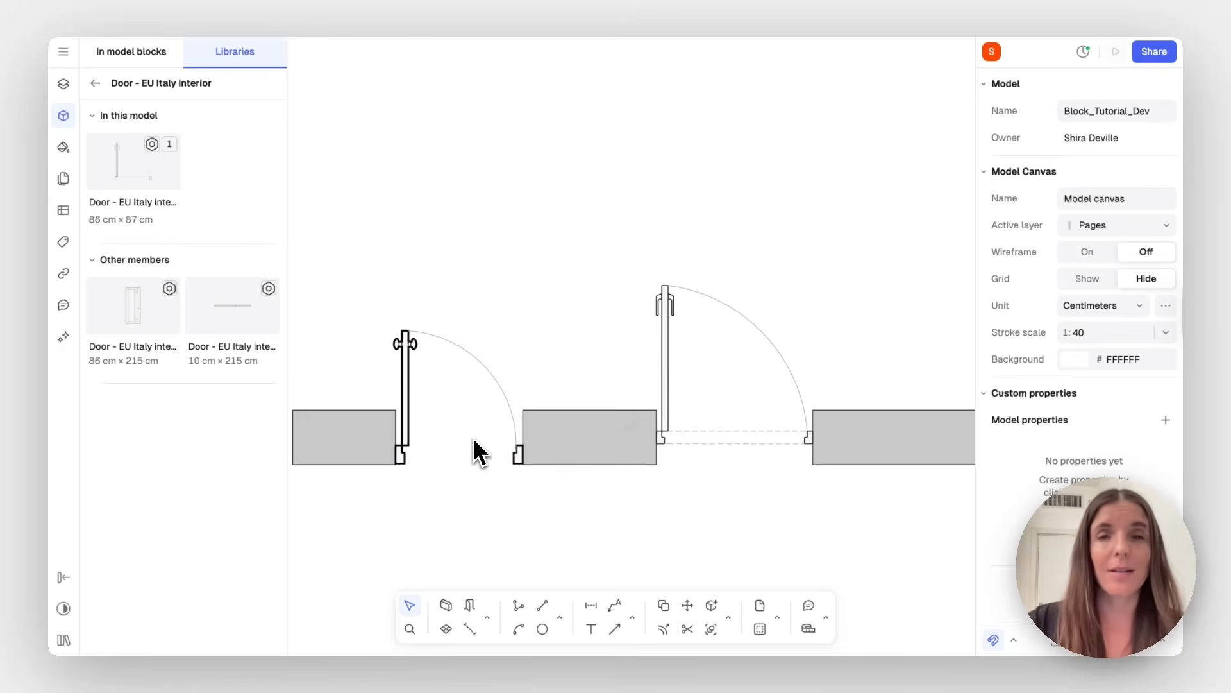
Narrow the Door EU 60 block in the horizontal wall to about 69 cm wide
click(455, 397)
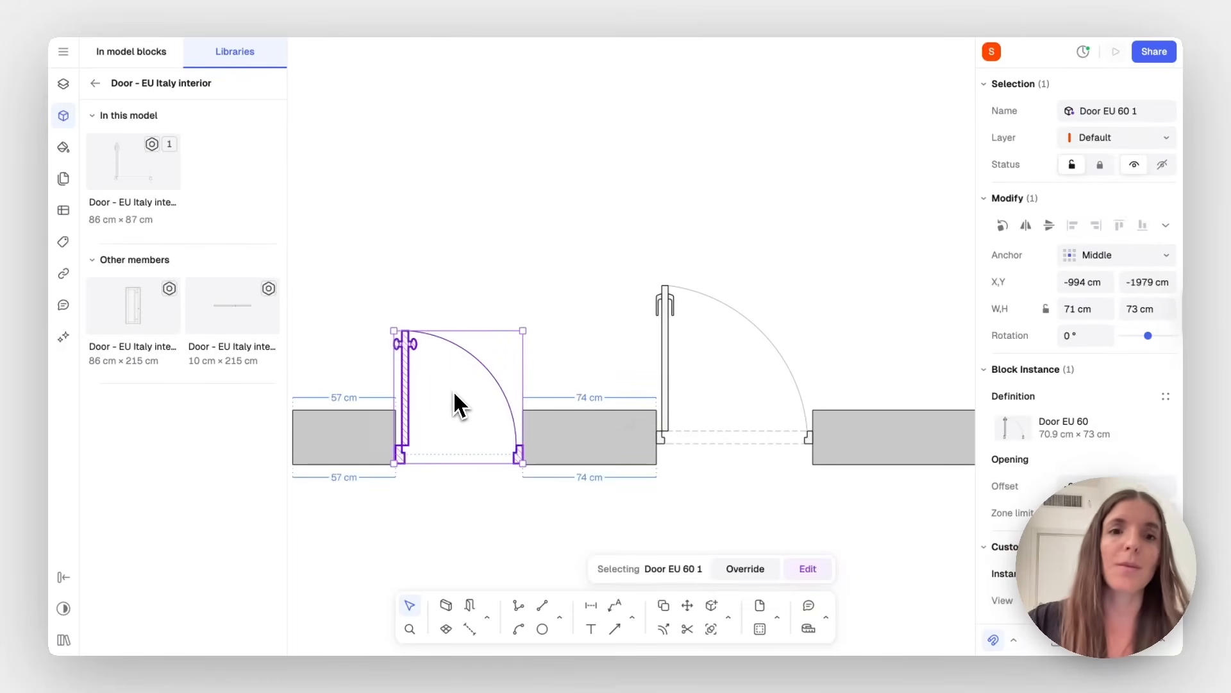
mouse_move(526, 382)
mouse_down()
mouse_move(591, 362)
mouse_move(509, 375)
mouse_move(618, 385)
mouse_move(468, 371)
mouse_move(582, 357)
mouse_move(479, 375)
mouse_move(571, 369)
mouse_move(482, 371)
mouse_move(540, 359)
mouse_move(519, 364)
mouse_up()
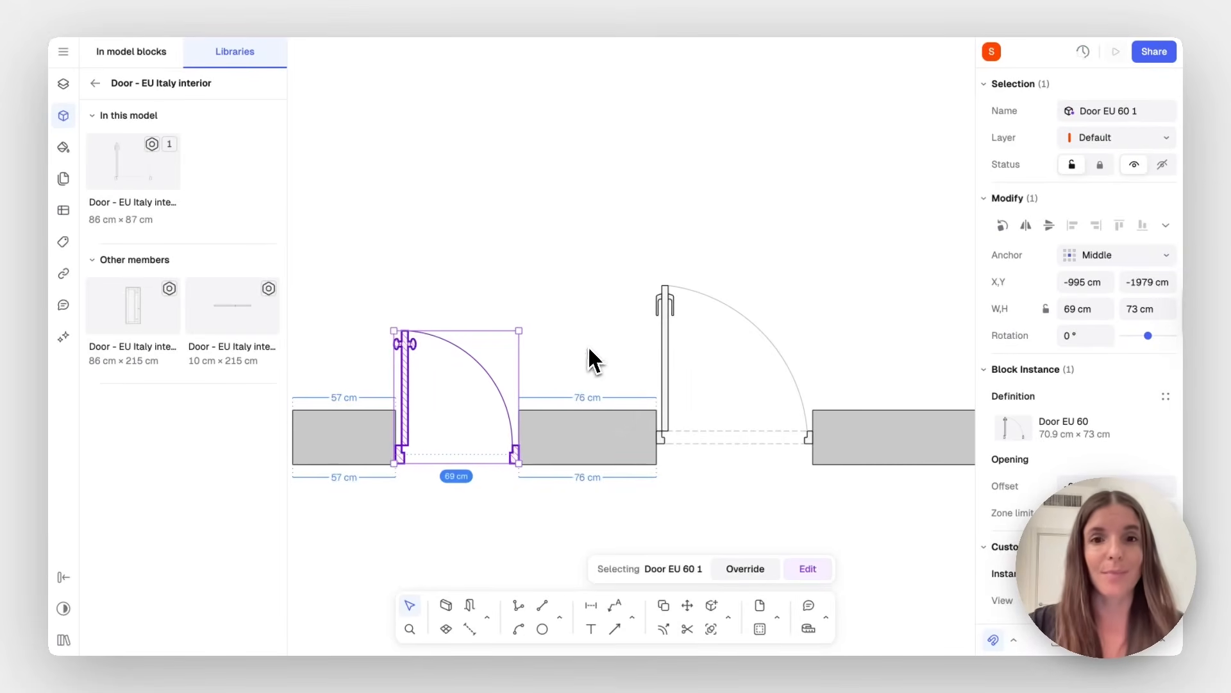
click(593, 361)
Widen the parametric Door - EU Italy interior to about 96 cm using its parametric handle
scroll(587, 347, right, 3)
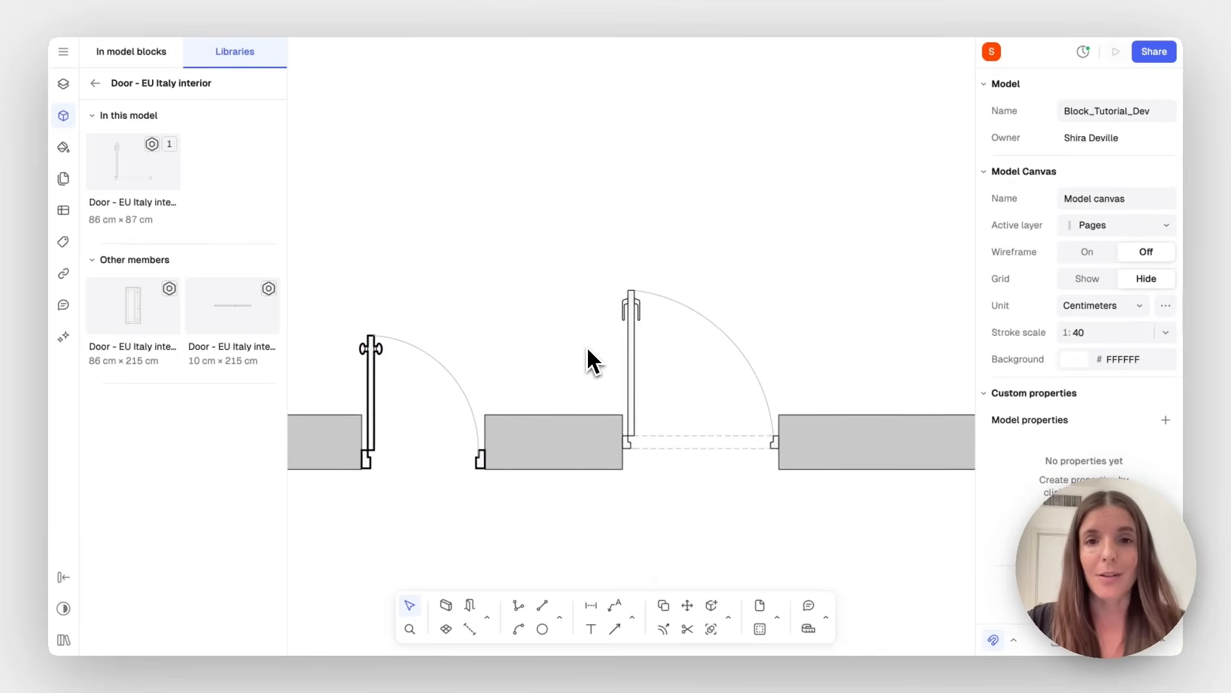
click(572, 343)
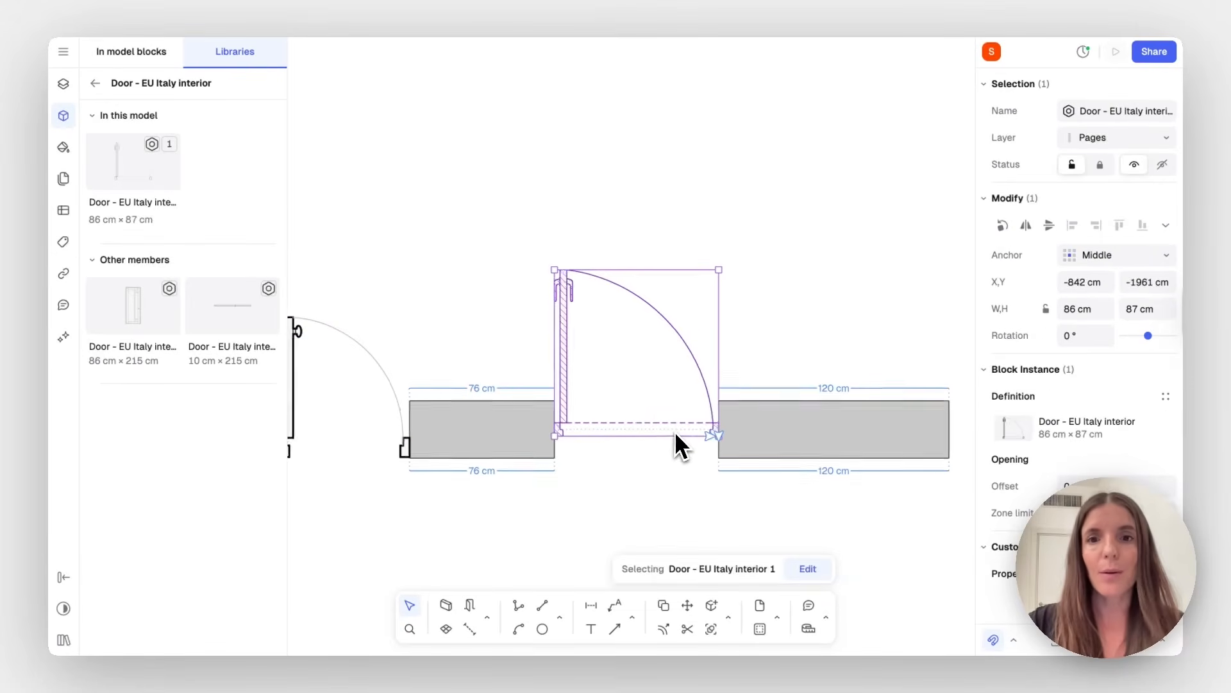
scroll(677, 441, up, 5)
drag(737, 441, 778, 433)
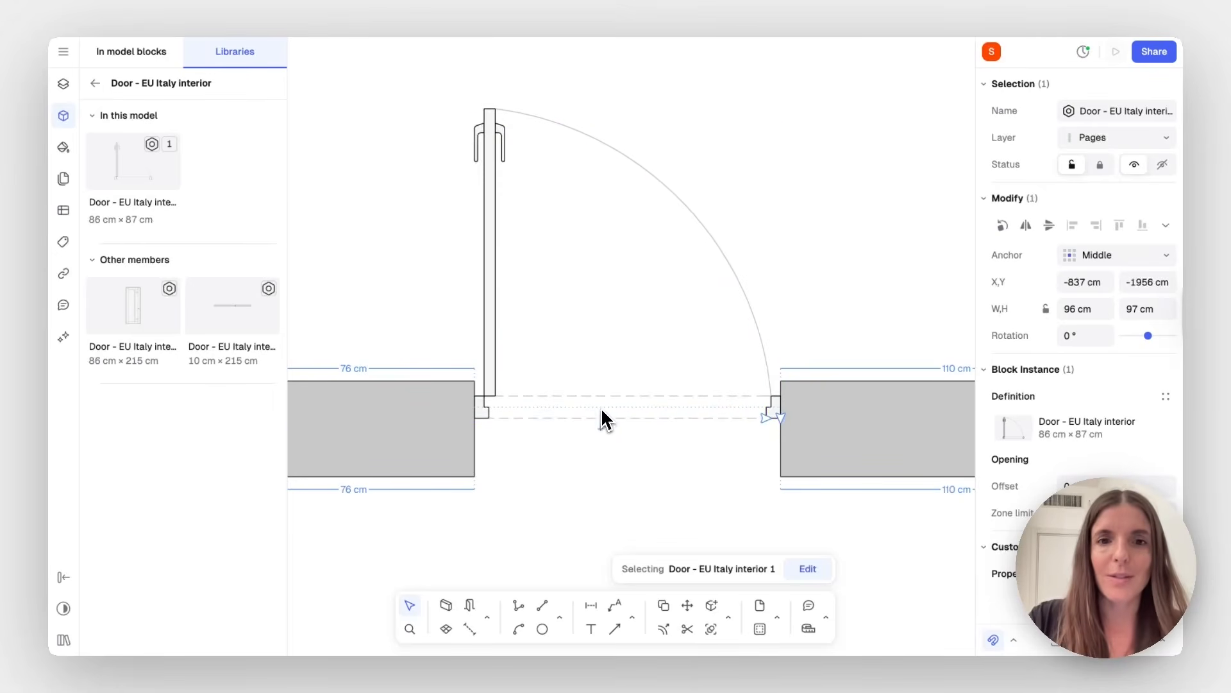
Align the parametric door with the wall's upper face and extend its frame depth to the wall's lower face
drag(597, 443, 593, 393)
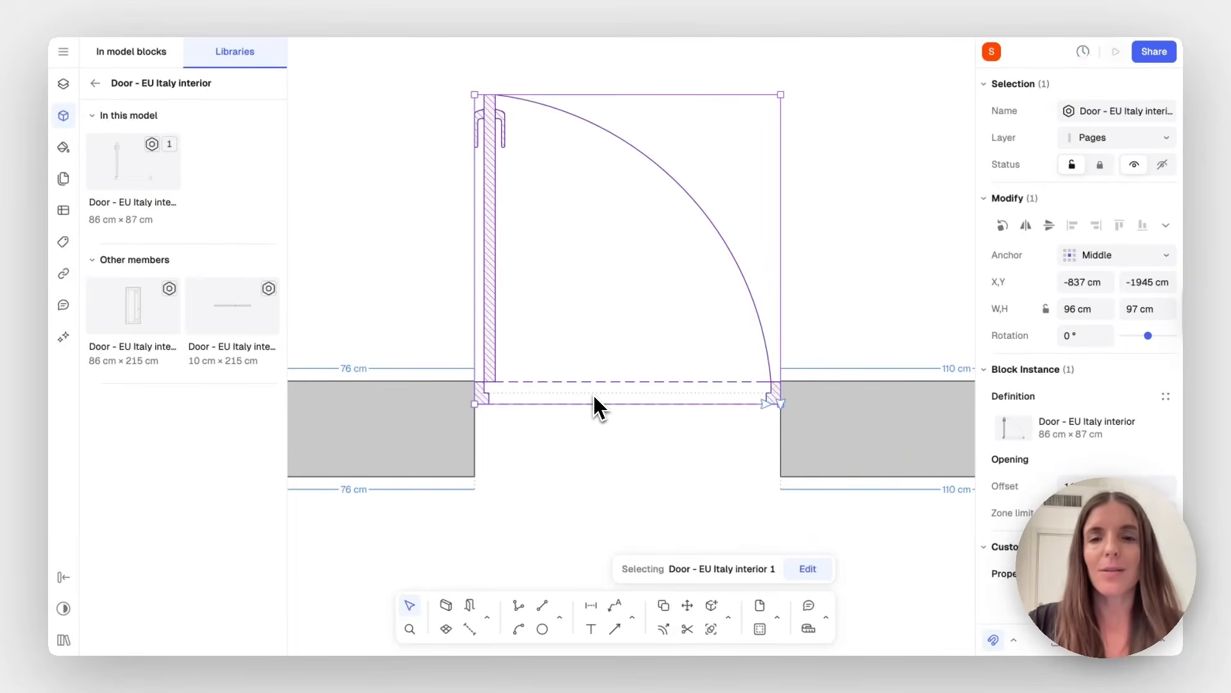
click(778, 406)
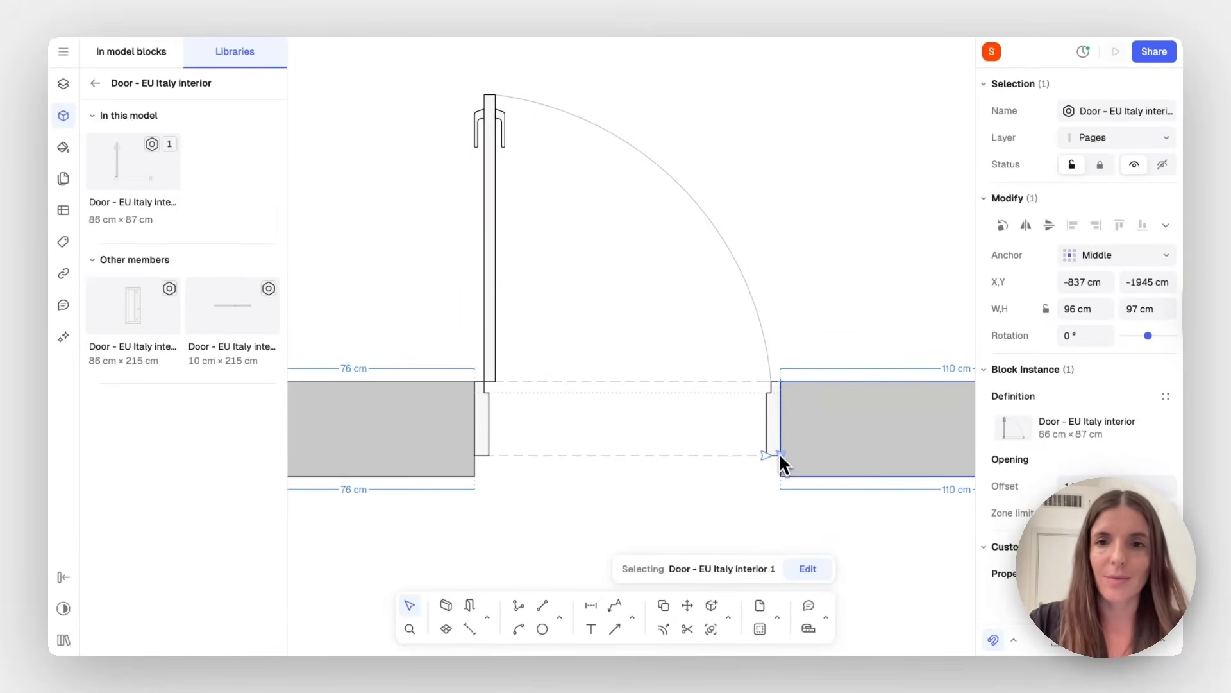
mouse_move(778, 457)
mouse_down()
mouse_move(775, 409)
mouse_move(775, 476)
mouse_up()
click(710, 539)
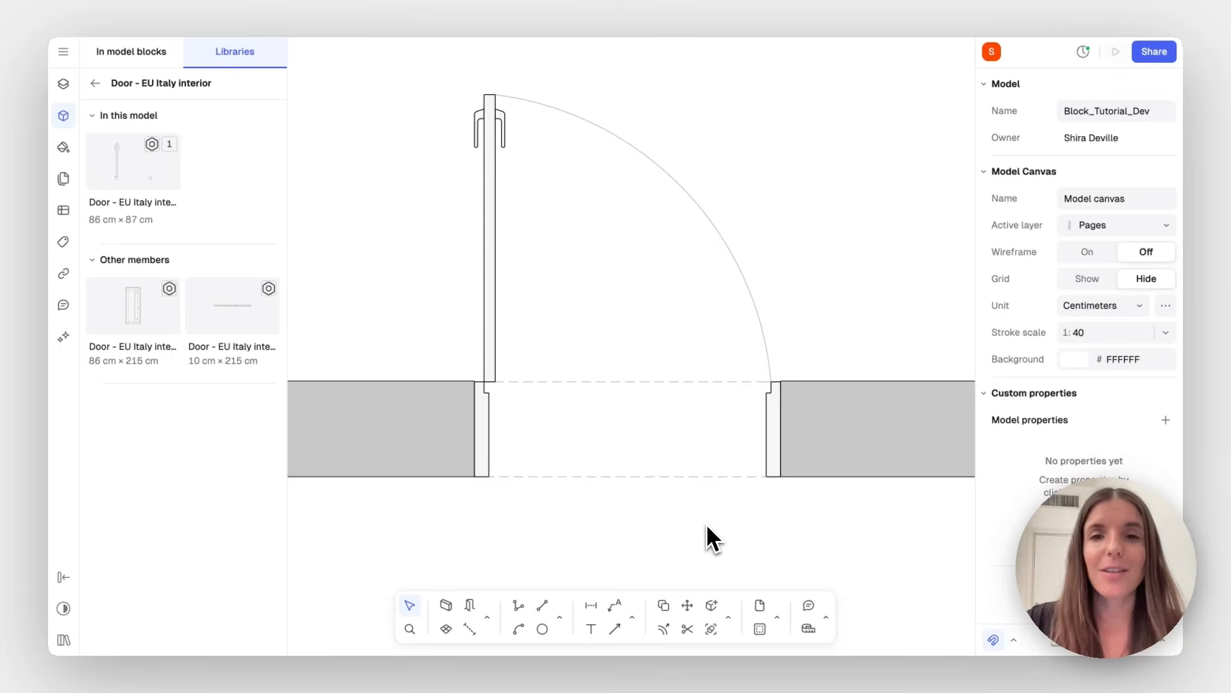
Open the Parametric stairs library and insert the top view of Stairs - U shape A in an empty area of the canvas
scroll(708, 529, down, 10)
scroll(710, 542, right, 15)
scroll(710, 542, down, 3)
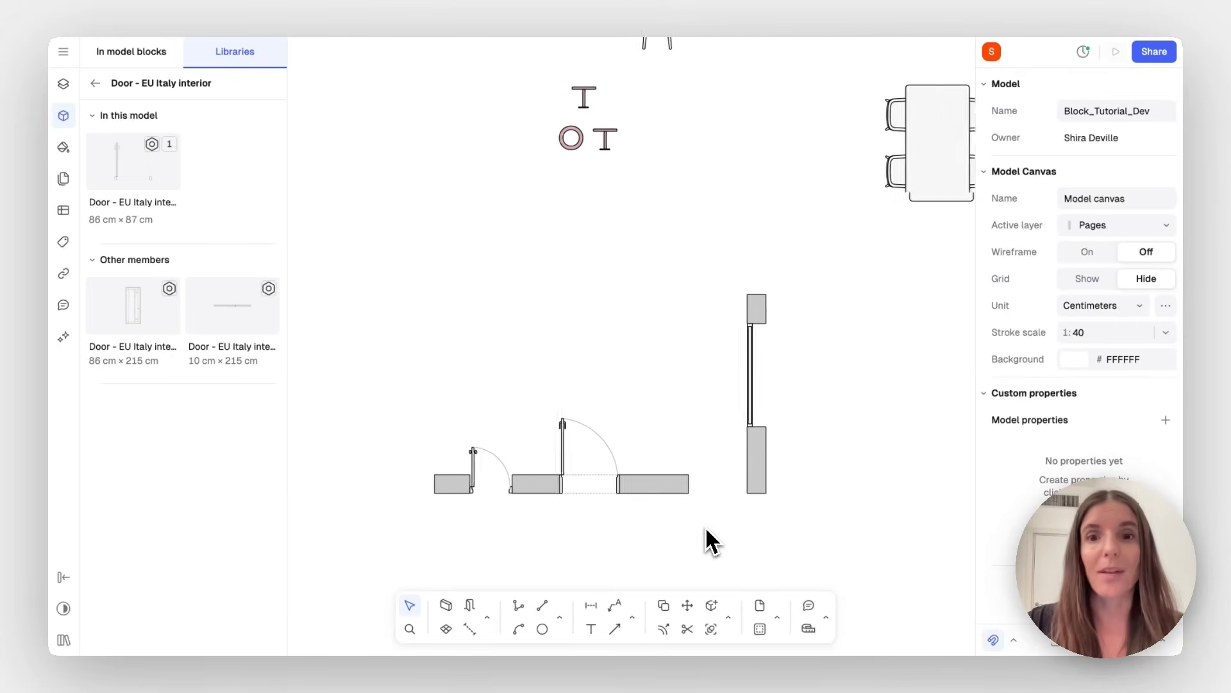
scroll(710, 542, down, 5)
scroll(710, 542, right, 5)
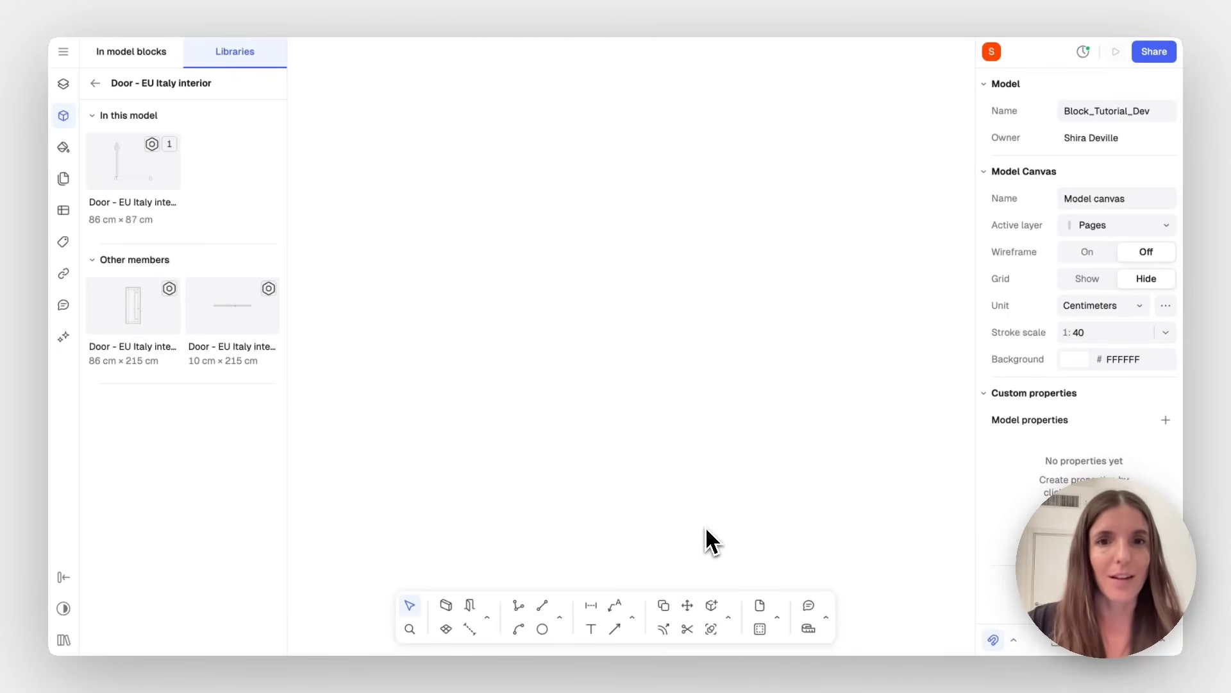
click(96, 82)
click(100, 84)
click(165, 475)
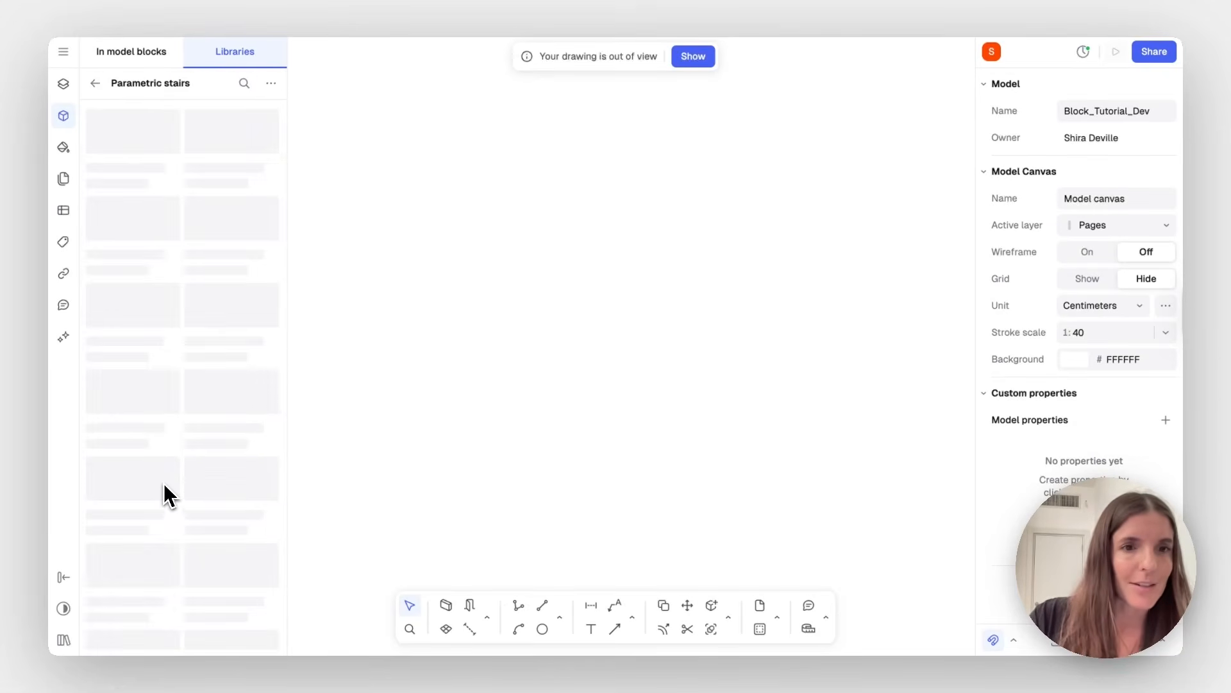
drag(137, 349, 574, 338)
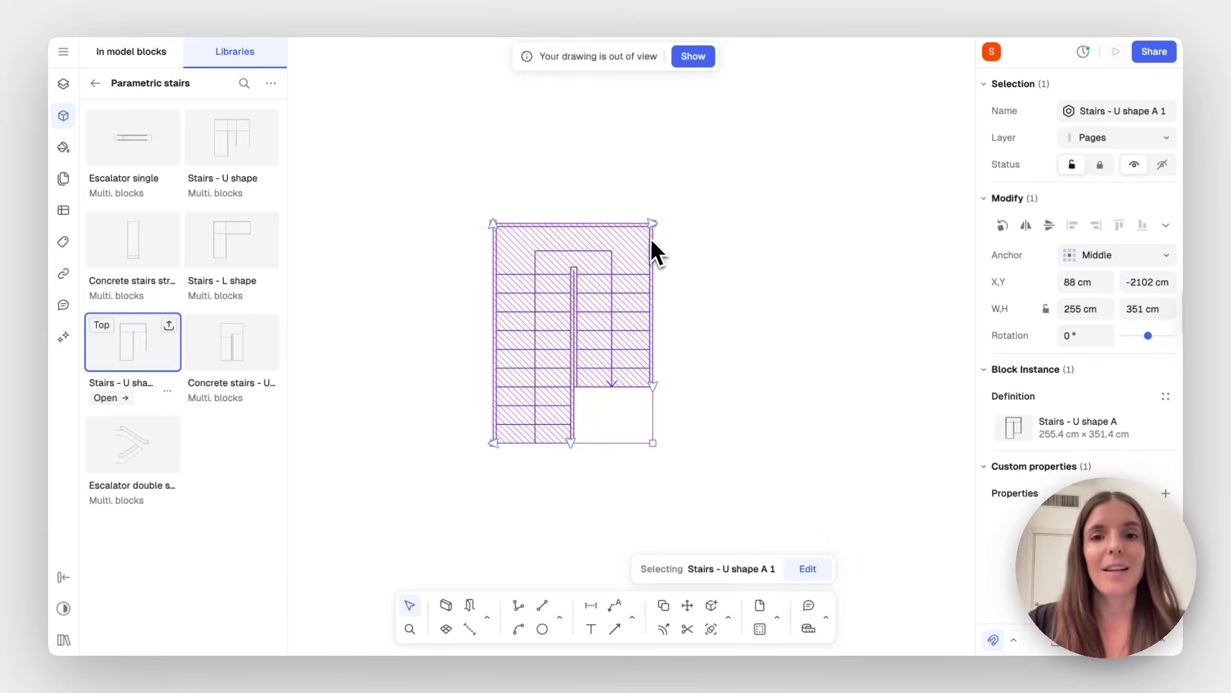
scroll(652, 247, up, 5)
scroll(623, 266, down, 5)
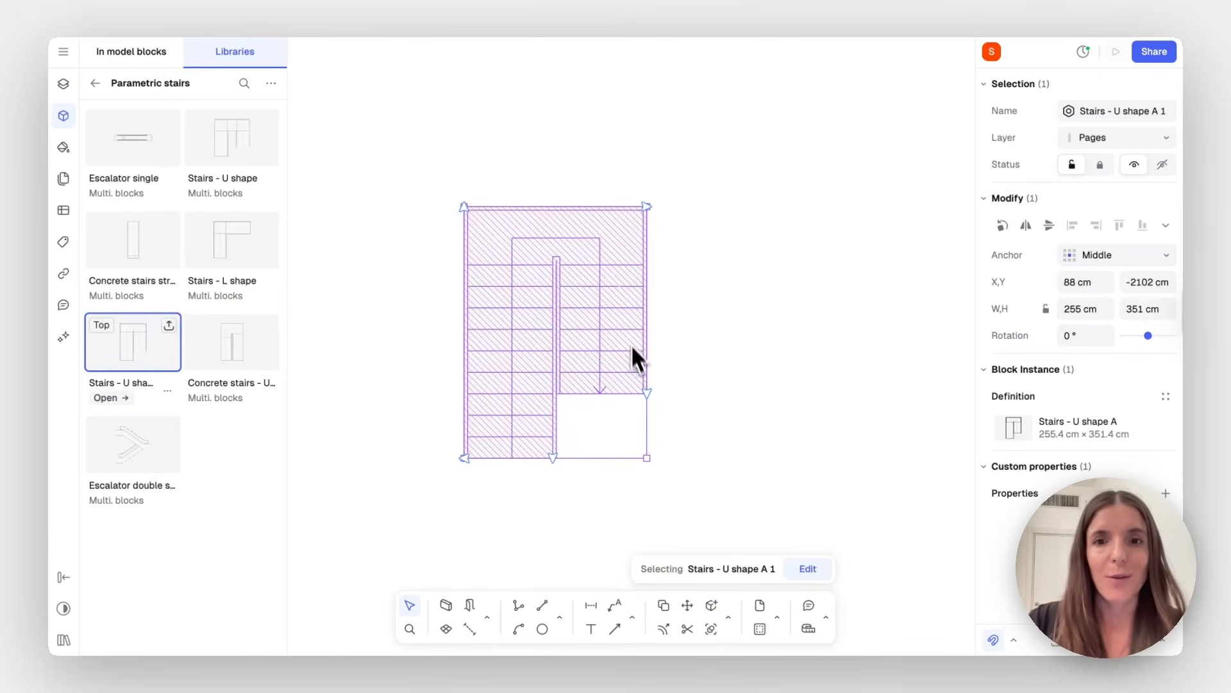
Shorten the right flight of the U-shaped stairs by two treads using its parametric handle
mouse_move(646, 393)
mouse_down()
mouse_move(648, 549)
mouse_move(635, 377)
mouse_move(635, 535)
mouse_move(632, 352)
mouse_up()
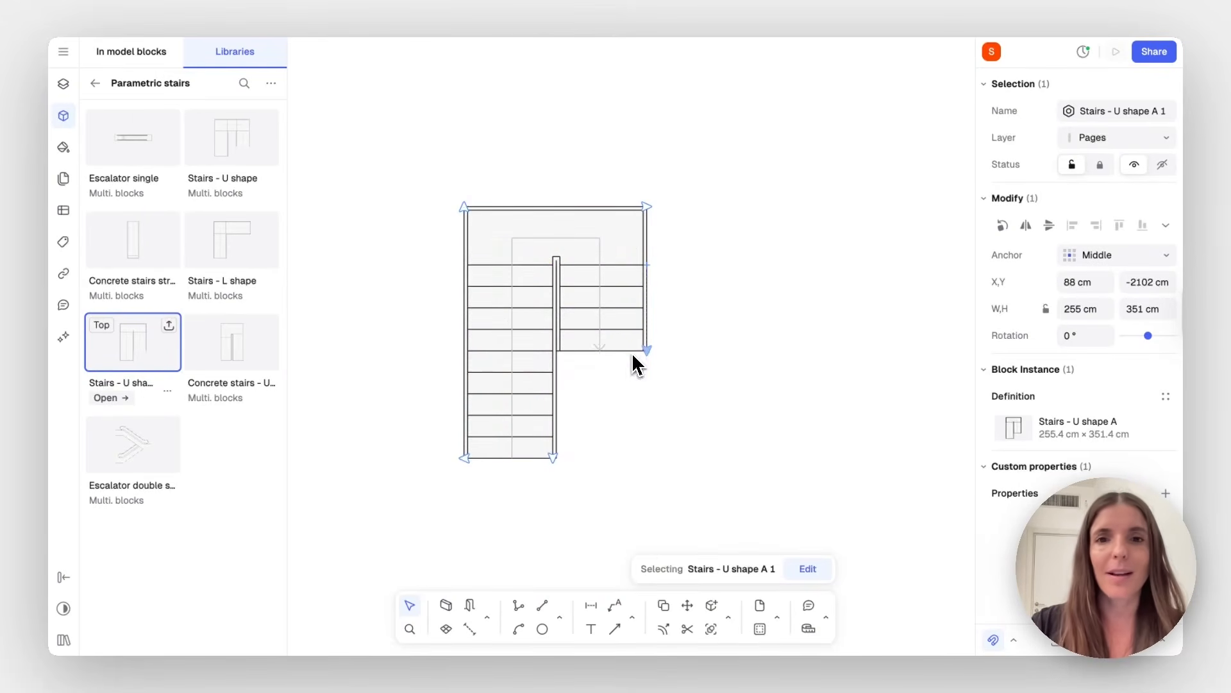
mouse_move(554, 458)
mouse_down()
mouse_move(558, 393)
mouse_move(550, 503)
mouse_move(557, 352)
mouse_move(543, 463)
mouse_up()
scroll(540, 370, up, 3)
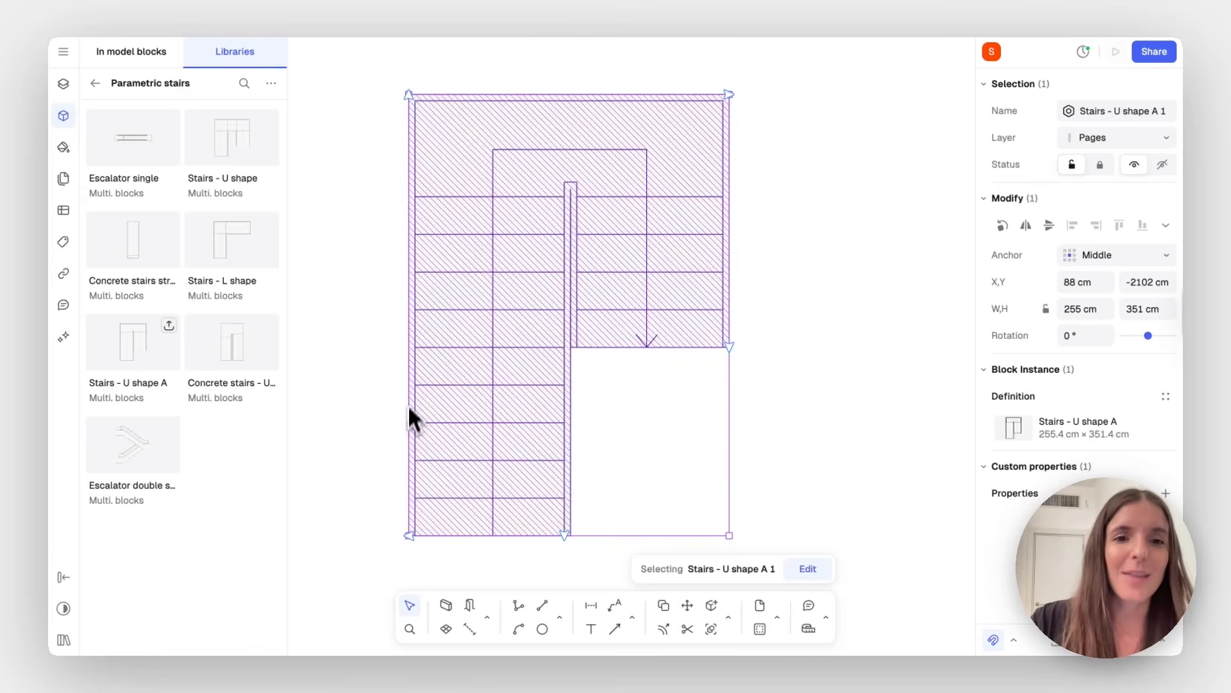
Widen the left flight until the stairs are about 295 cm wide and deepen the landing to about 369 cm overall height
mouse_move(408, 537)
mouse_down()
mouse_move(331, 532)
mouse_move(433, 527)
mouse_move(330, 504)
mouse_move(412, 550)
mouse_move(360, 538)
mouse_up()
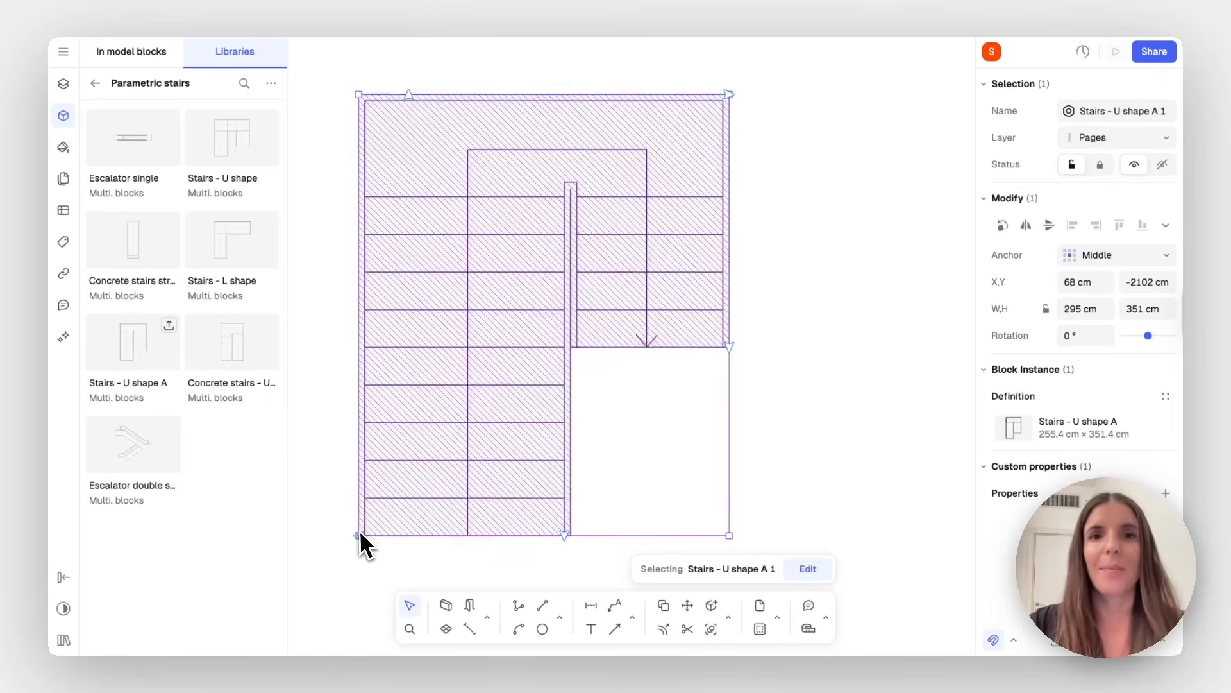
mouse_move(409, 98)
mouse_down()
mouse_move(410, 59)
mouse_move(404, 124)
mouse_move(410, 72)
mouse_up()
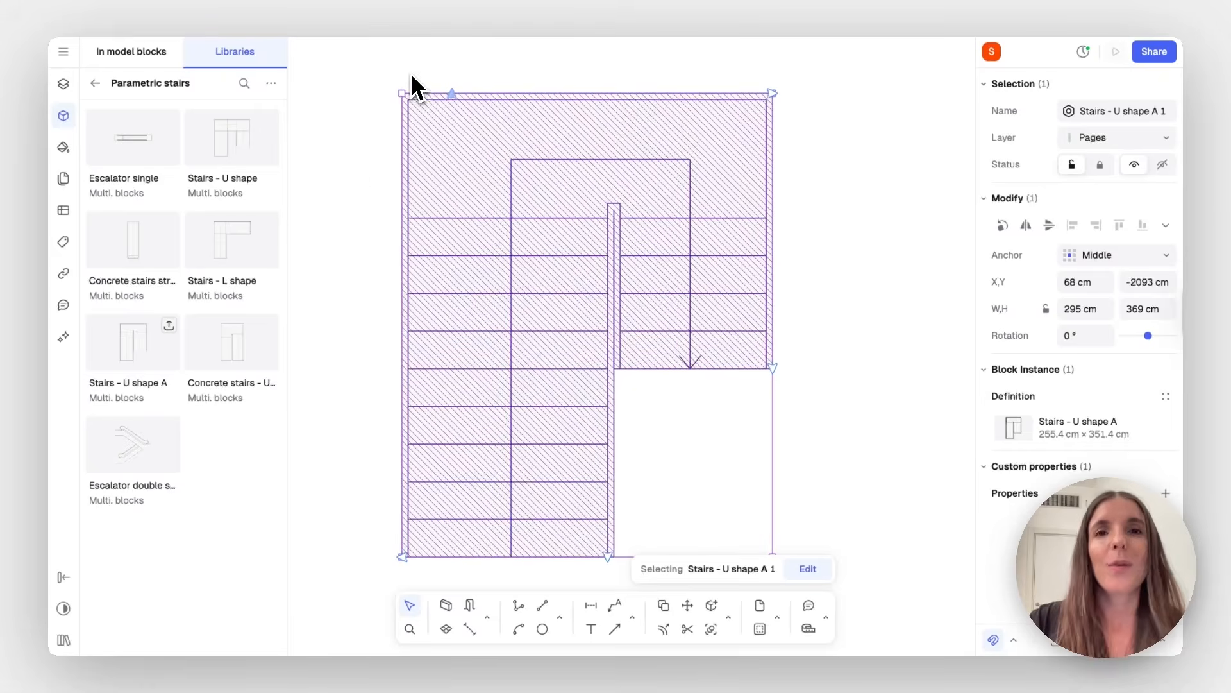
click(339, 182)
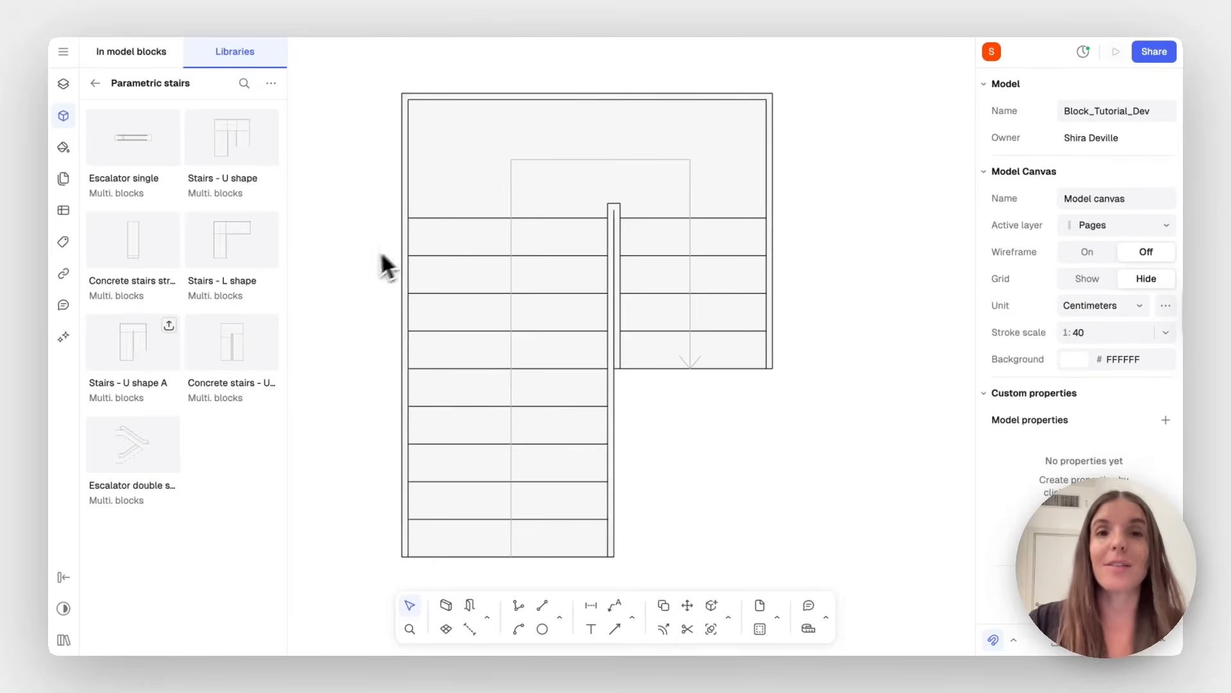
Measure the depth of one tread in the left flight along its inner side line
scroll(388, 418, down, 3)
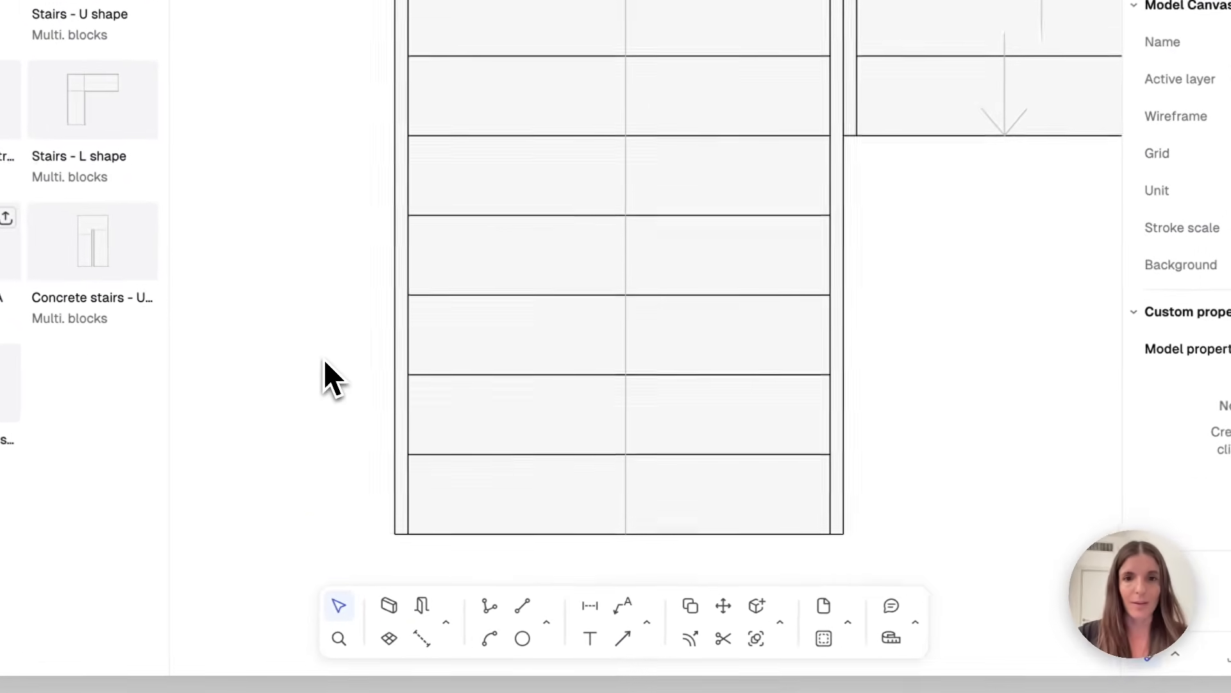
scroll(394, 439, up, 5)
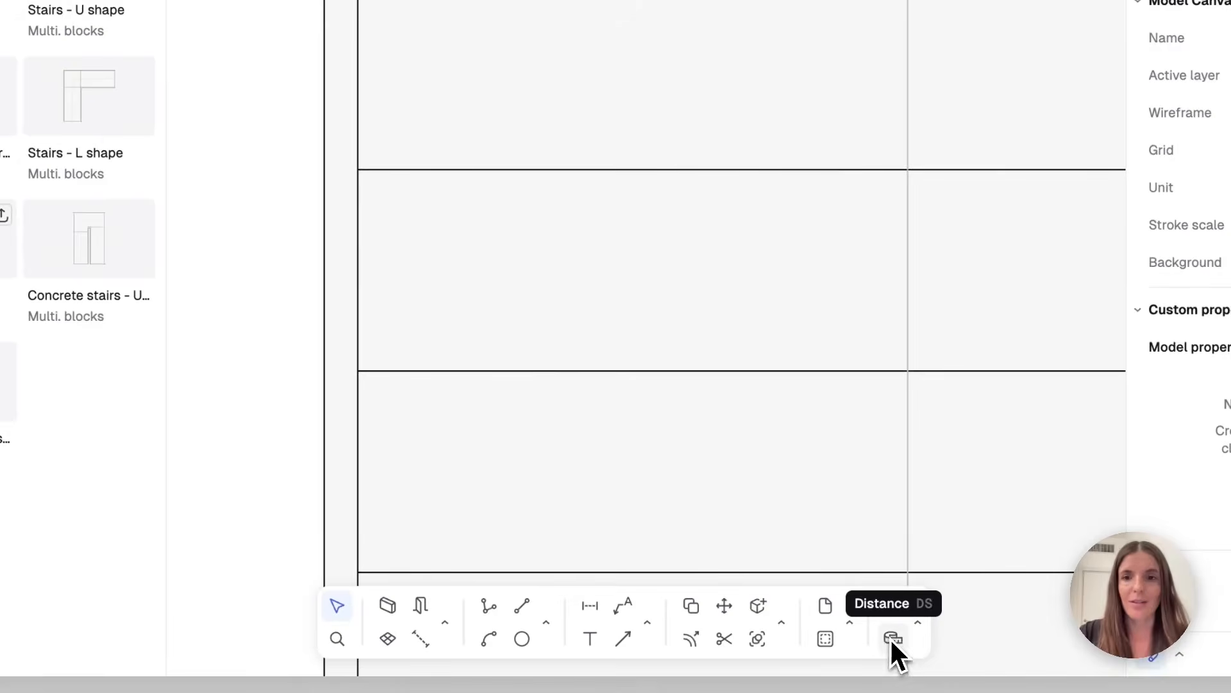
click(894, 638)
click(374, 177)
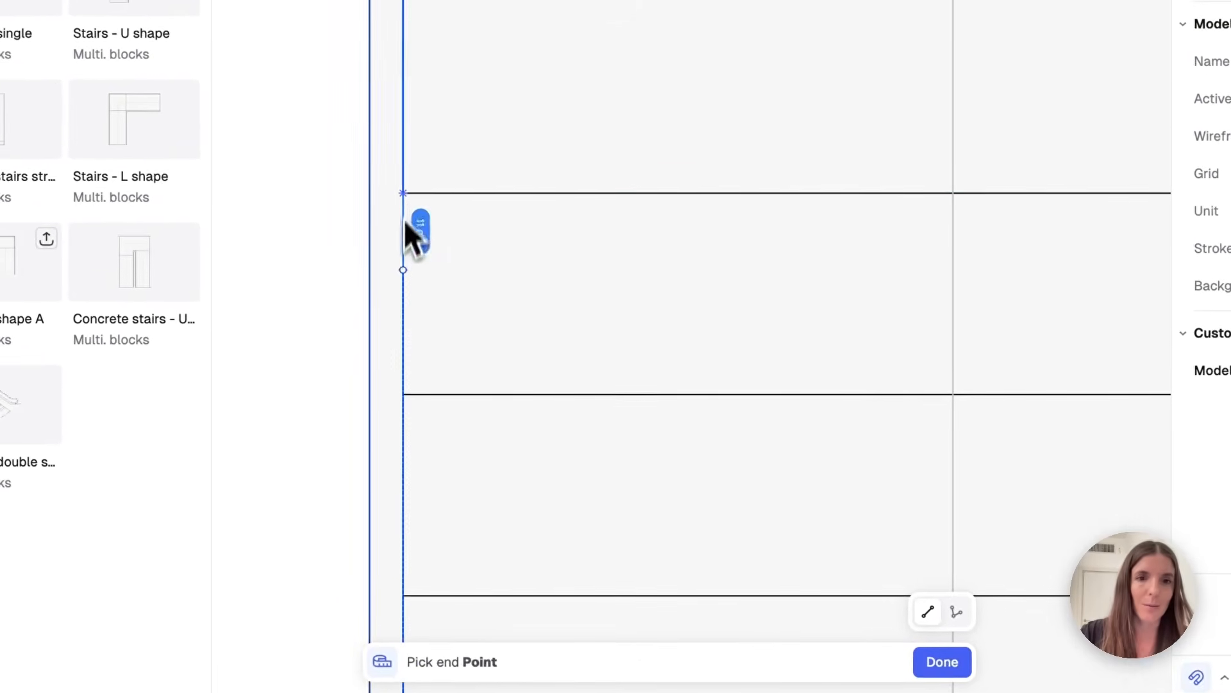
click(406, 401)
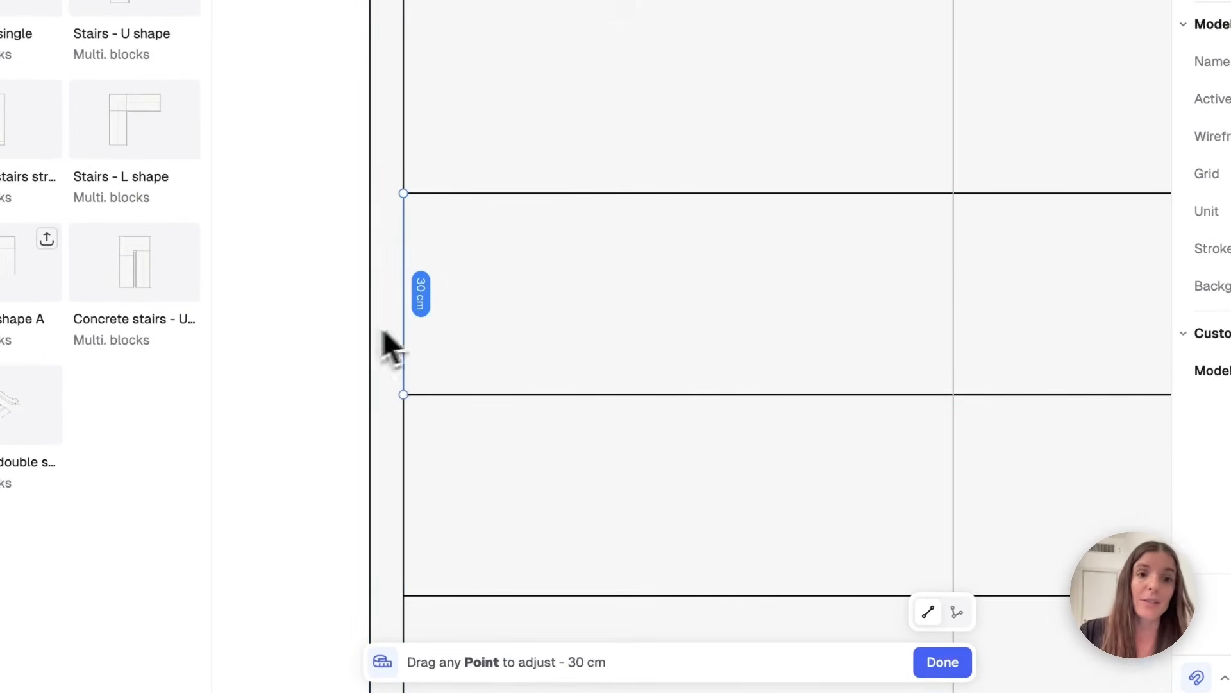
key(Escape)
Scale the U-shaped stairs by reference, picking one tread's depth in the left flight and setting it to 27 cm
scroll(328, 340, down, 5)
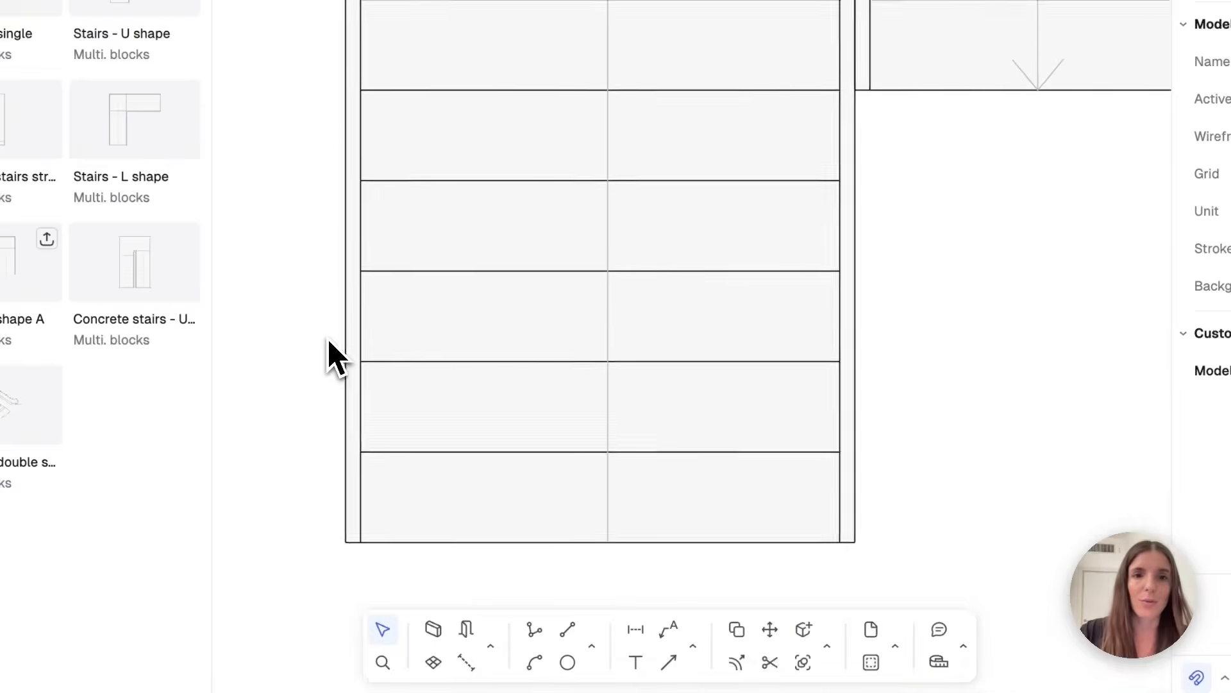
scroll(328, 340, left, 1)
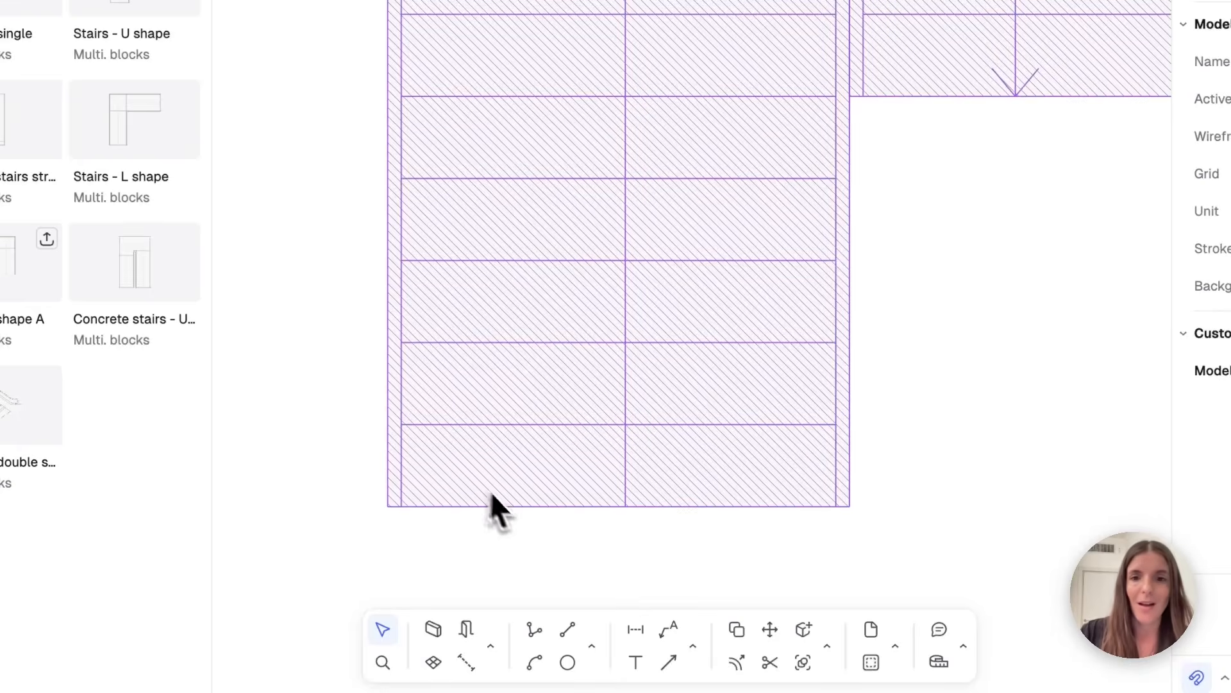
click(826, 645)
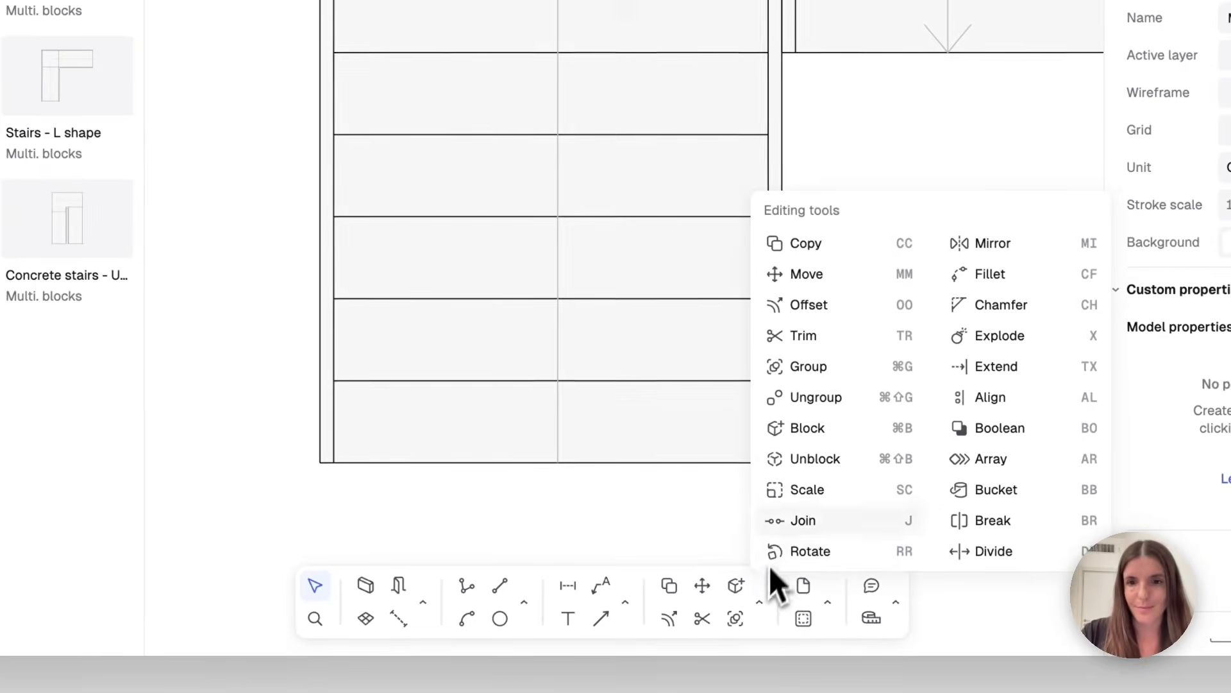
click(799, 491)
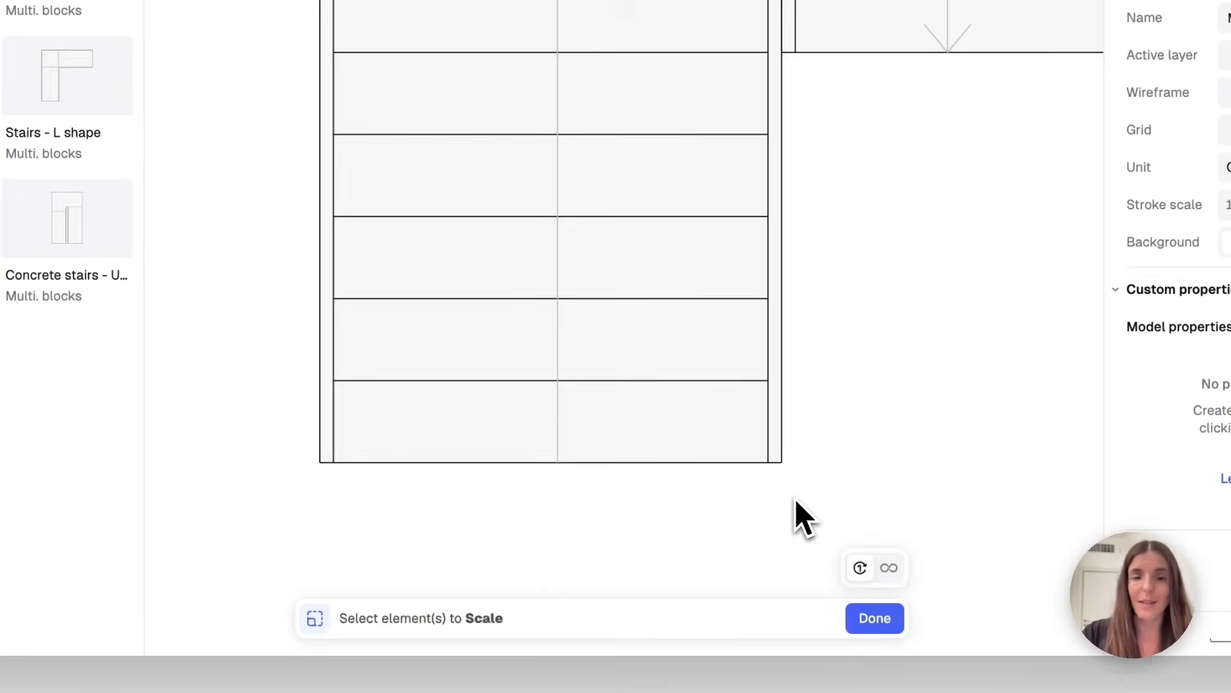
click(393, 287)
click(863, 618)
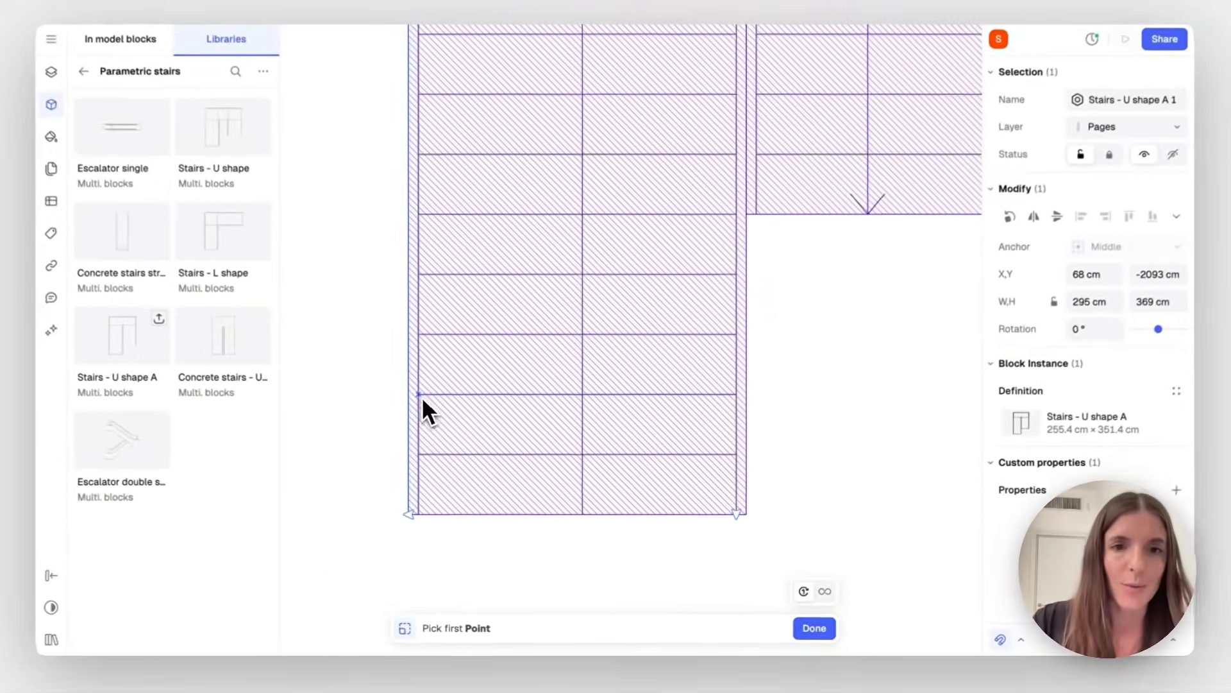
click(382, 355)
click(381, 283)
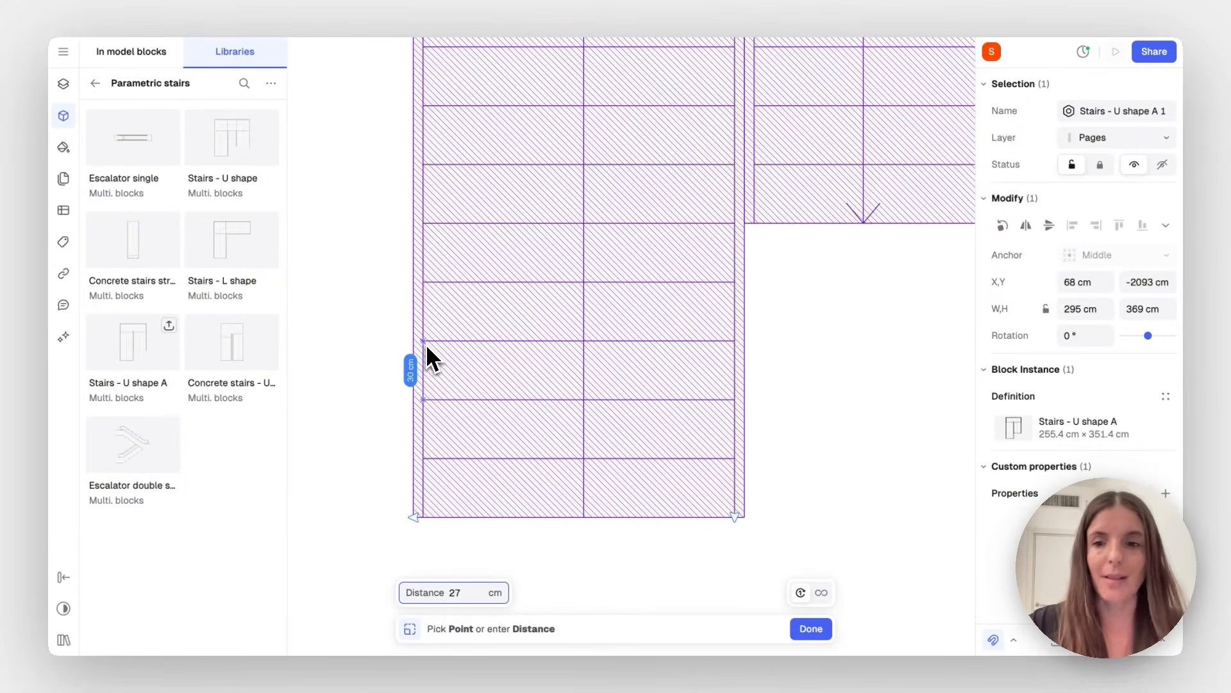
text(27)
key(Return)
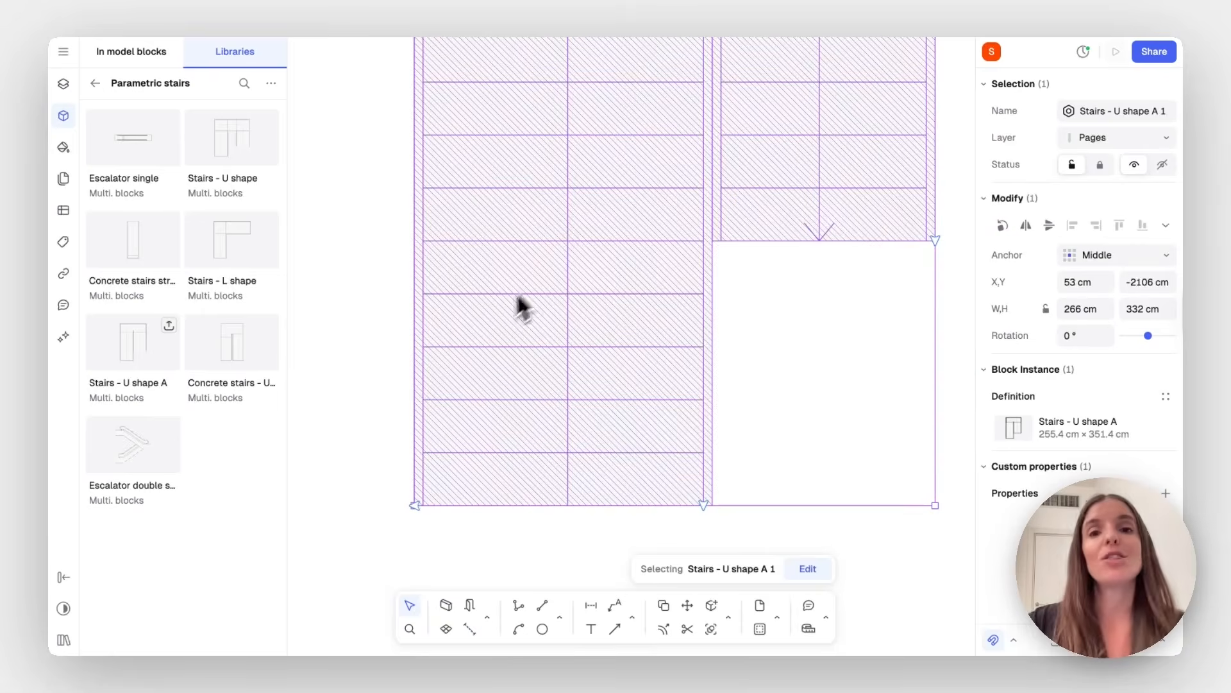
Narrow the left flight until the stairs are about 254 cm wide and lengthen the right flight by about half a tread
ctrl+scroll(445, 327, down, 5)
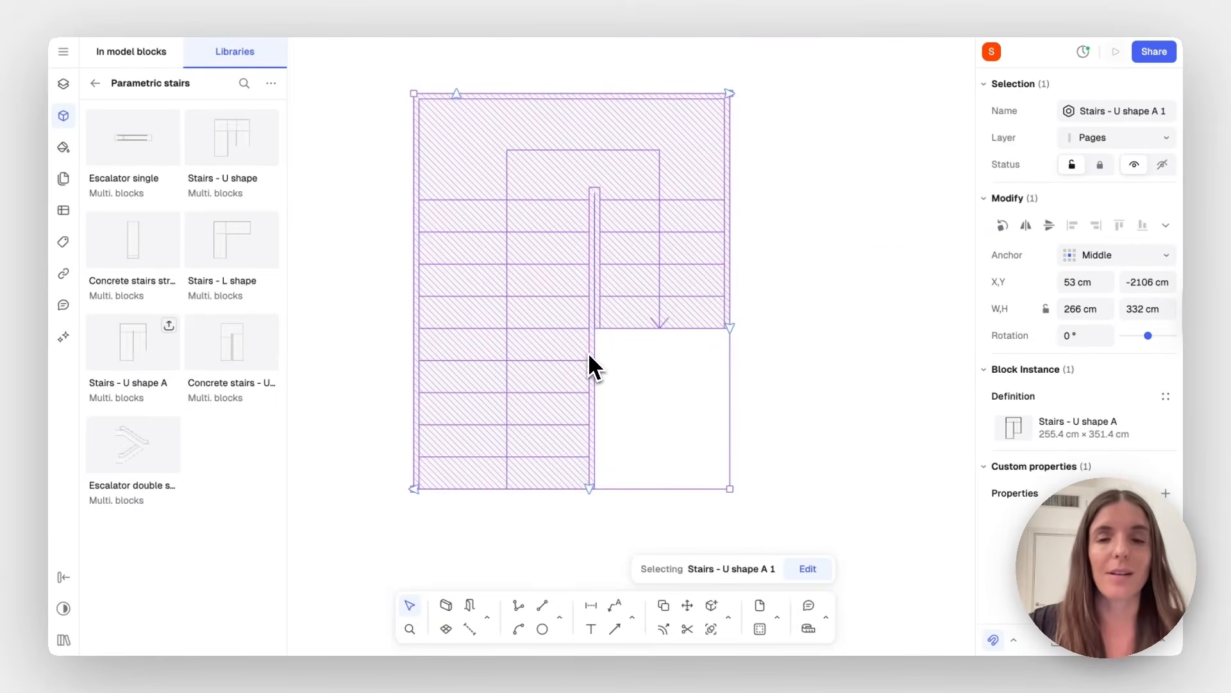
mouse_move(414, 490)
mouse_down()
mouse_move(431, 501)
mouse_move(467, 495)
mouse_move(428, 493)
mouse_up()
mouse_move(730, 327)
mouse_down()
mouse_move(725, 514)
mouse_move(722, 302)
mouse_move(708, 339)
mouse_up()
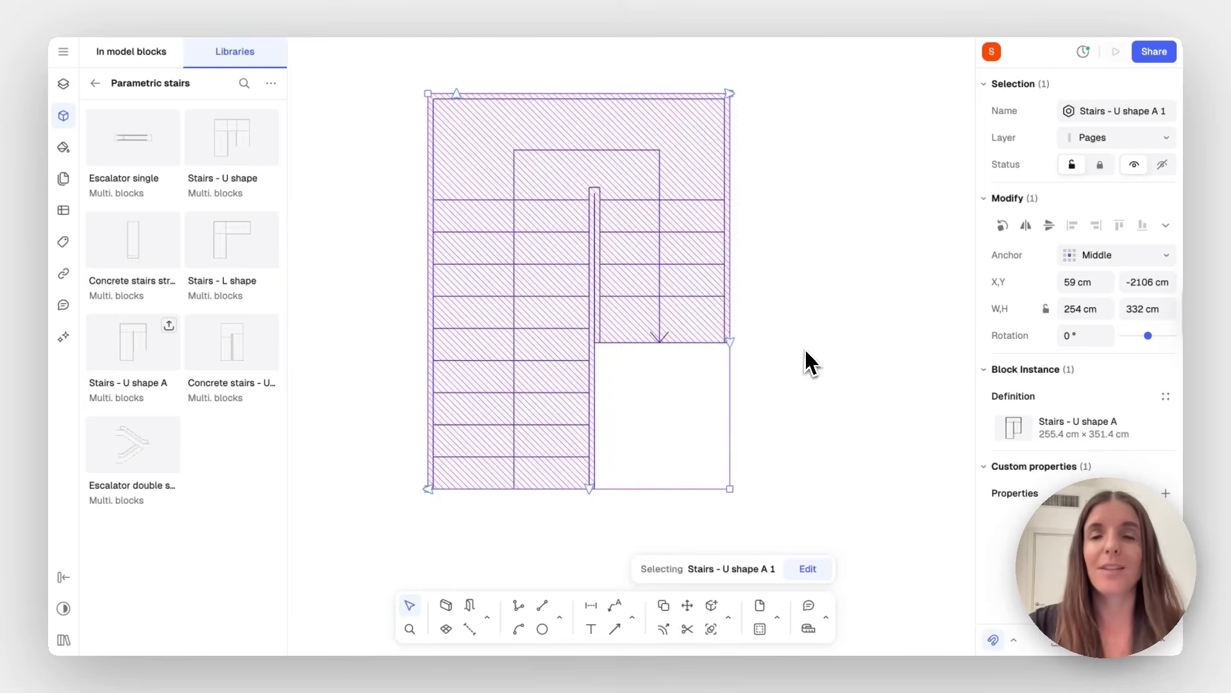
click(804, 349)
Copy the adjusted U-shaped stairs about 352 cm to the right of the original
ctrl+scroll(805, 348, down, 3)
scroll(805, 348, right, 5)
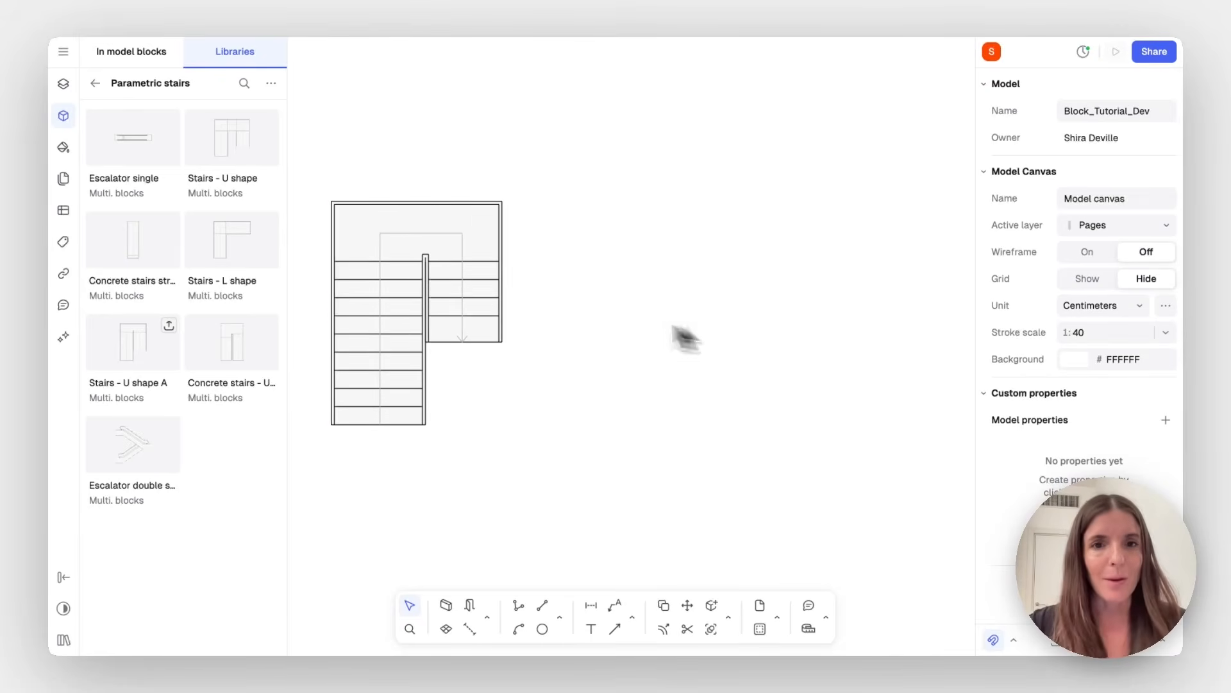
click(445, 290)
key(d)
click(401, 279)
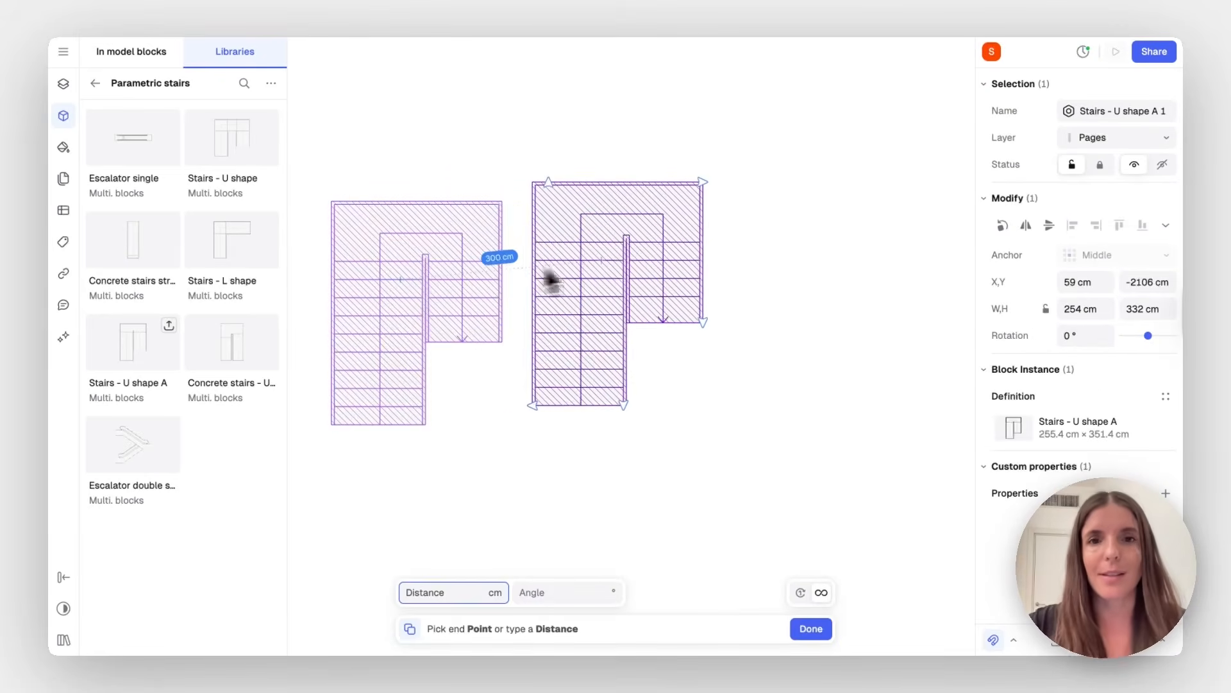
click(637, 282)
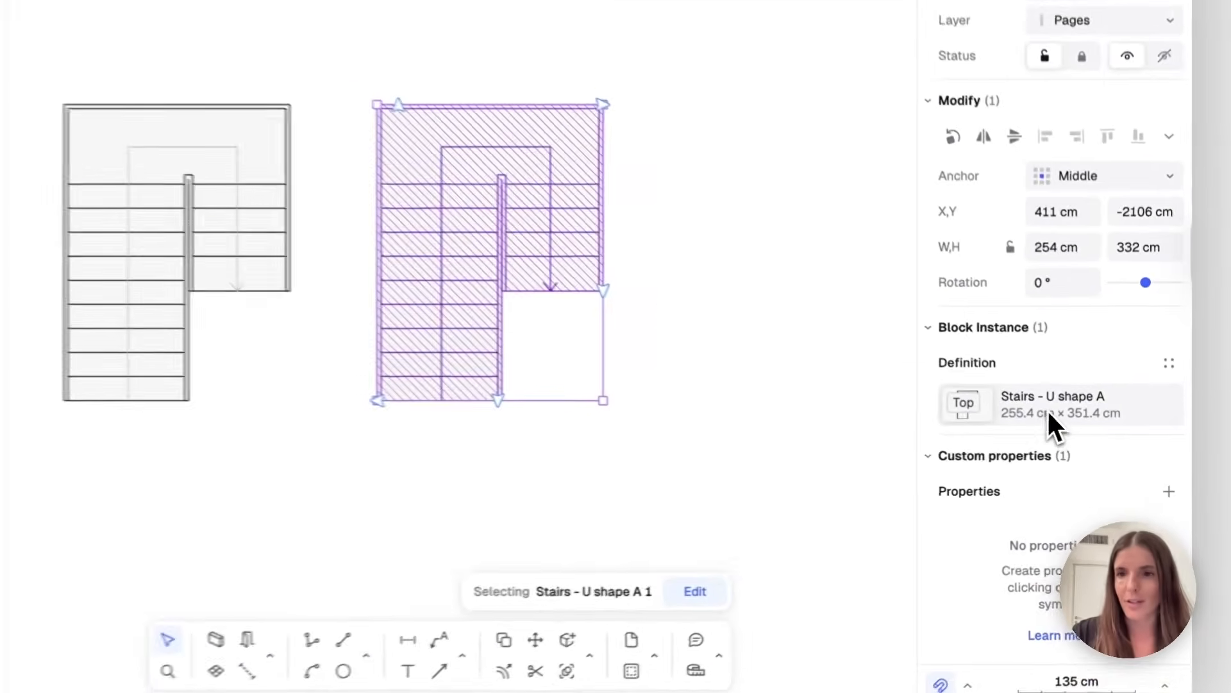
Swap the copy's block definition to Stairs - U shape A side view and extend its landing to about 349 cm overall width
click(1075, 433)
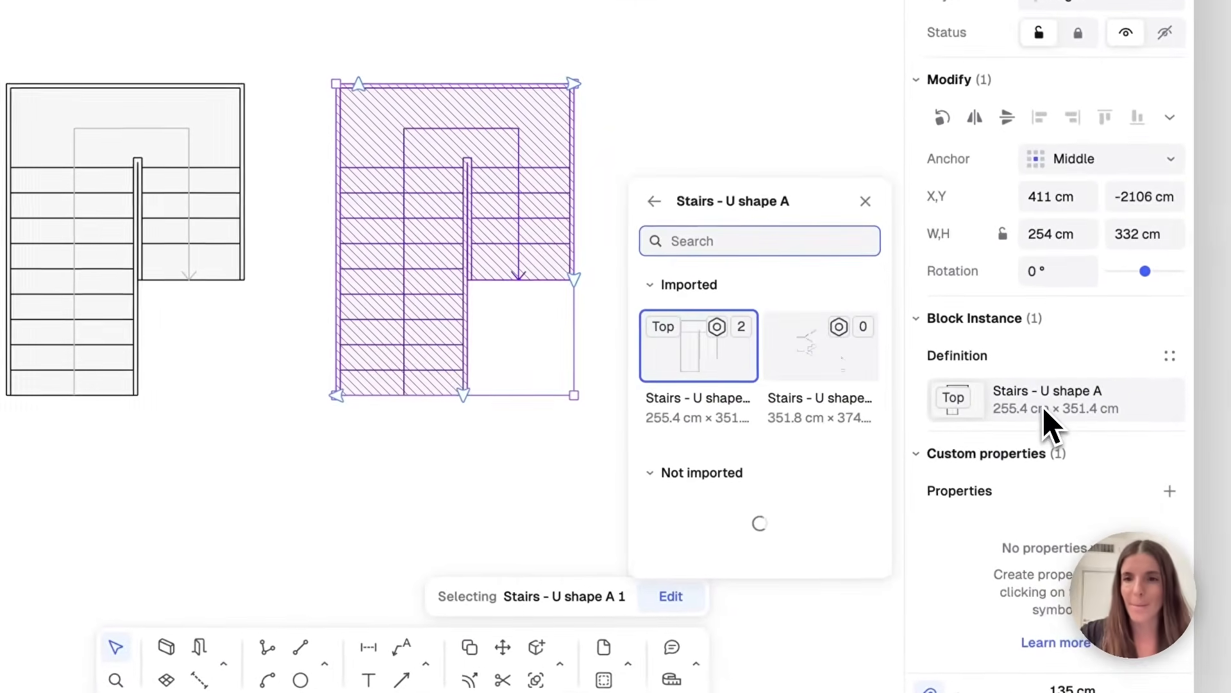
click(819, 389)
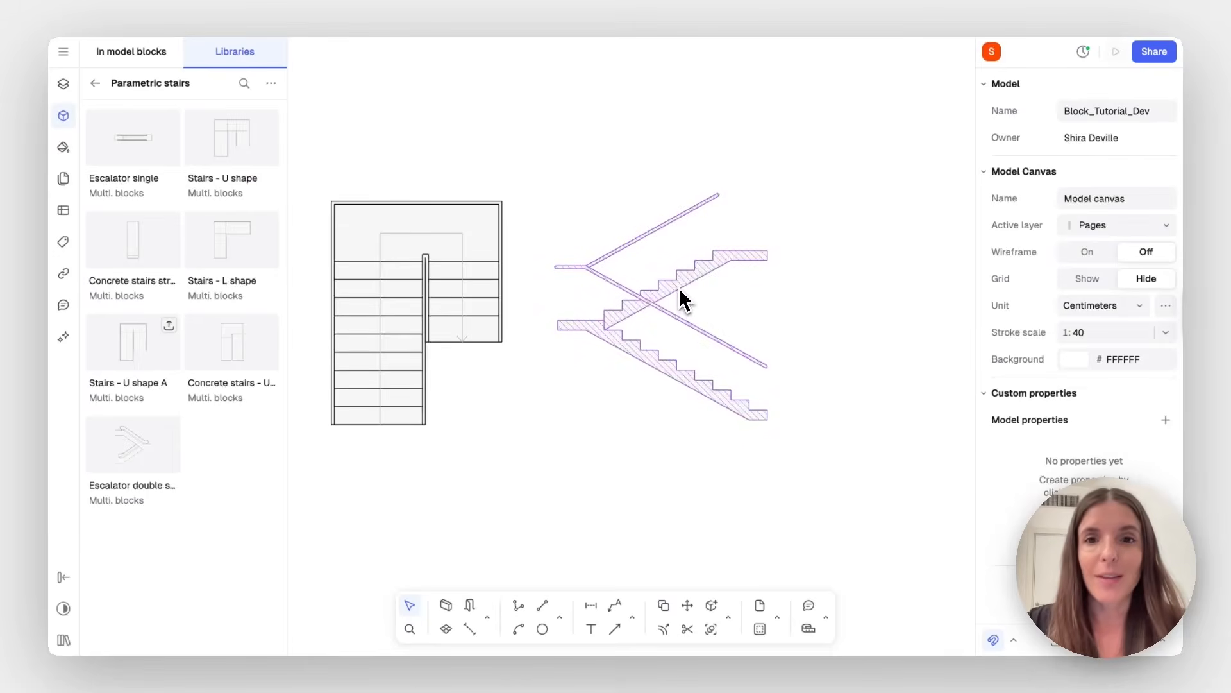
click(679, 287)
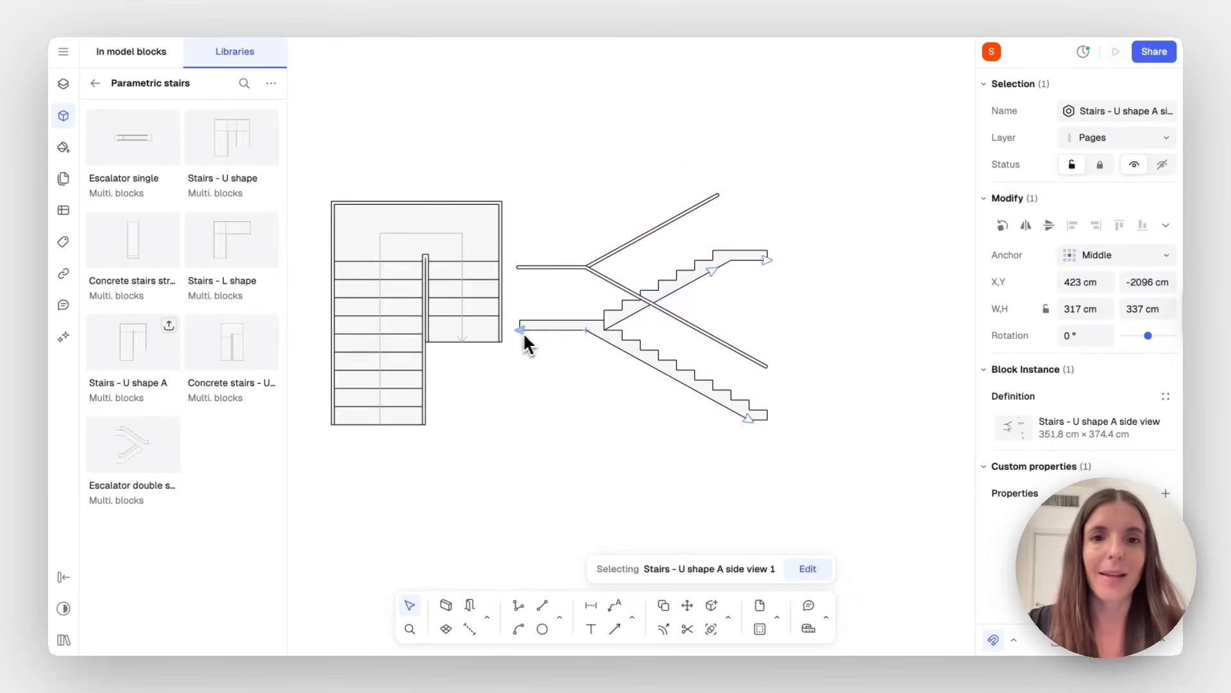
drag(550, 331, 537, 333)
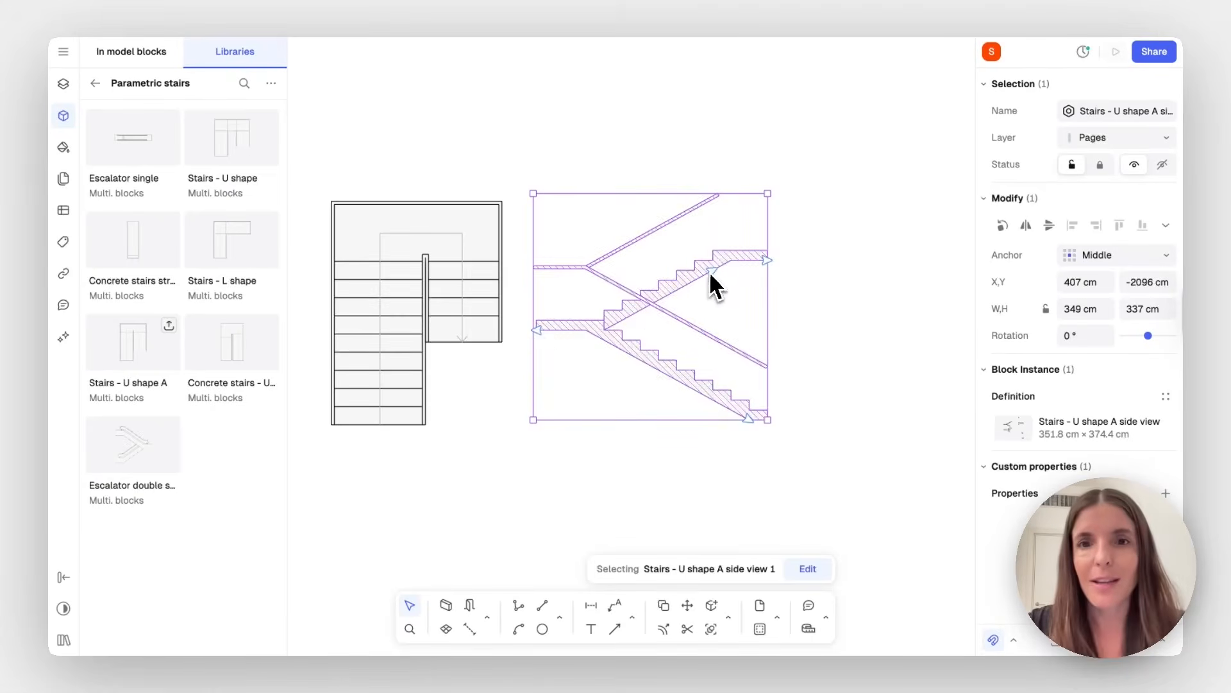
Shift the side-view stairs about 14 cm right and 7 cm down, and deselect them
drag(707, 276, 723, 274)
mouse_move(724, 275)
mouse_down()
mouse_move(823, 223)
mouse_move(672, 320)
mouse_move(749, 270)
mouse_move(727, 282)
mouse_up()
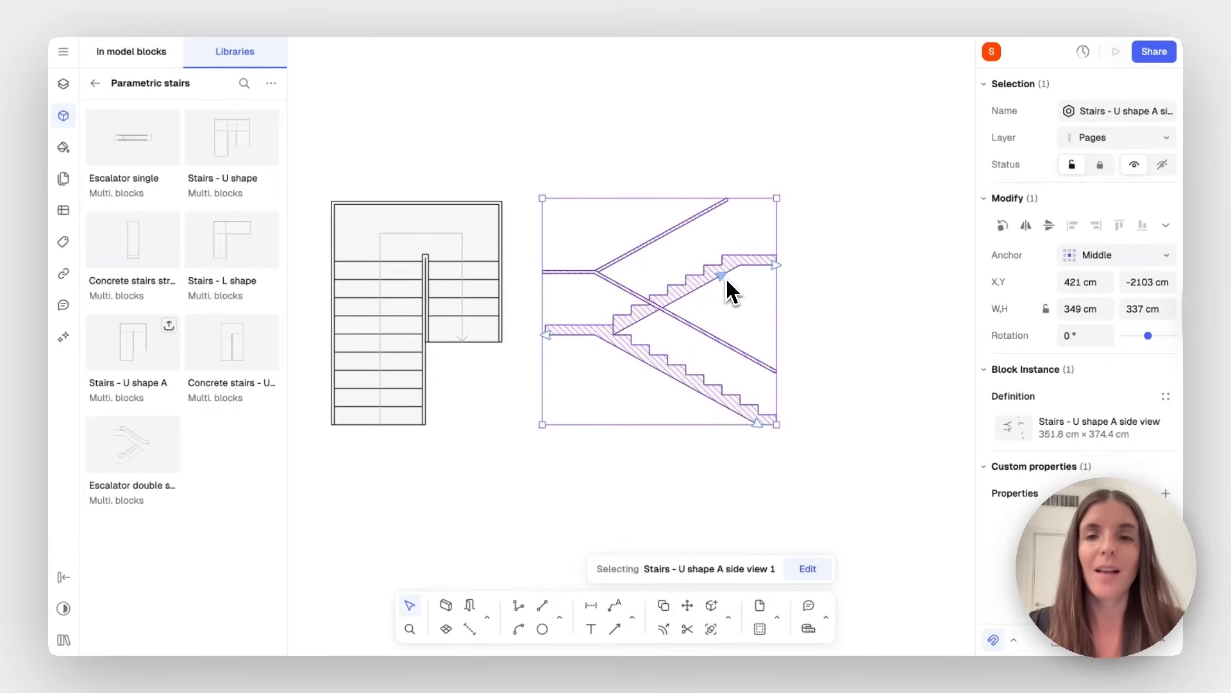
click(678, 475)
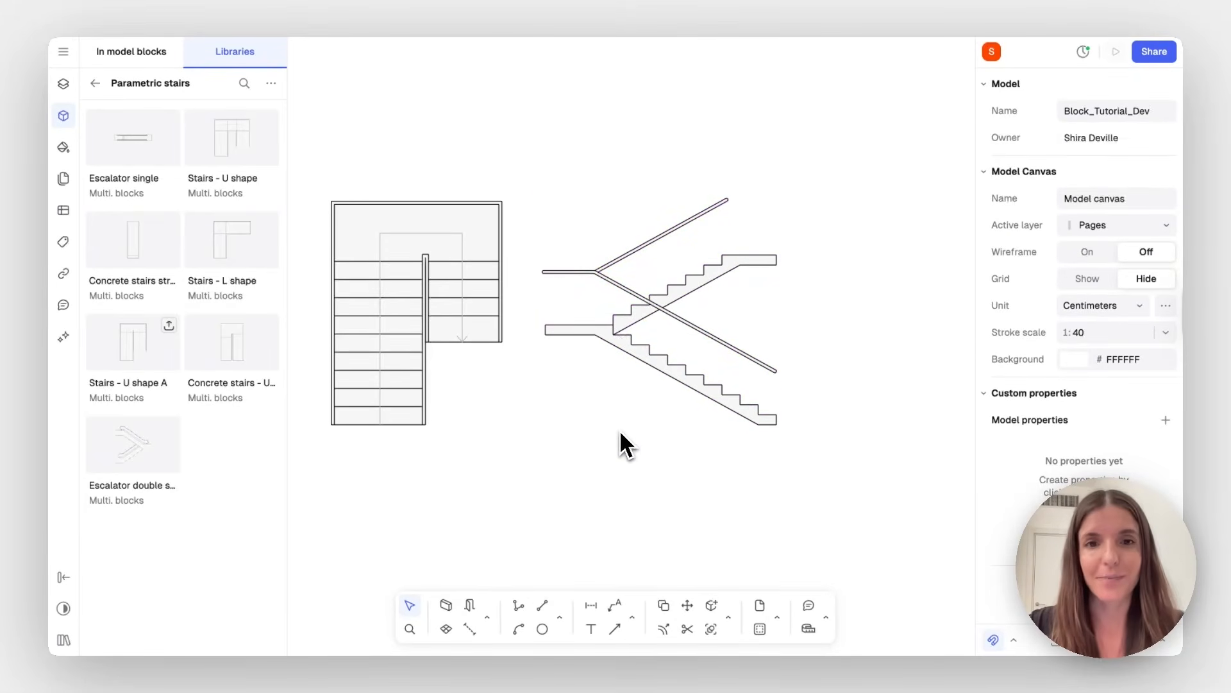
Open the Rayon AI assistant beside an empty area of the canvas
scroll(620, 431, left, 2)
ctrl+scroll(620, 432, down, 2)
ctrl+scroll(620, 432, down, 3)
scroll(620, 432, left, 3)
scroll(620, 432, right, 1)
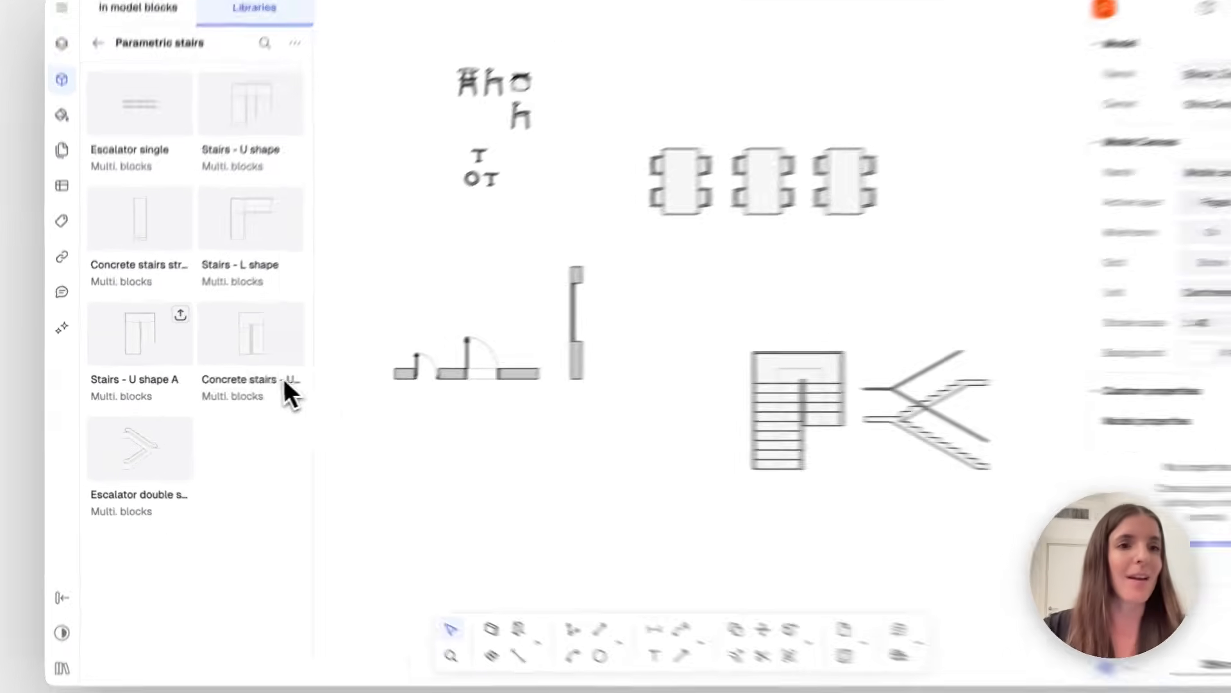
mouse_move(131, 344)
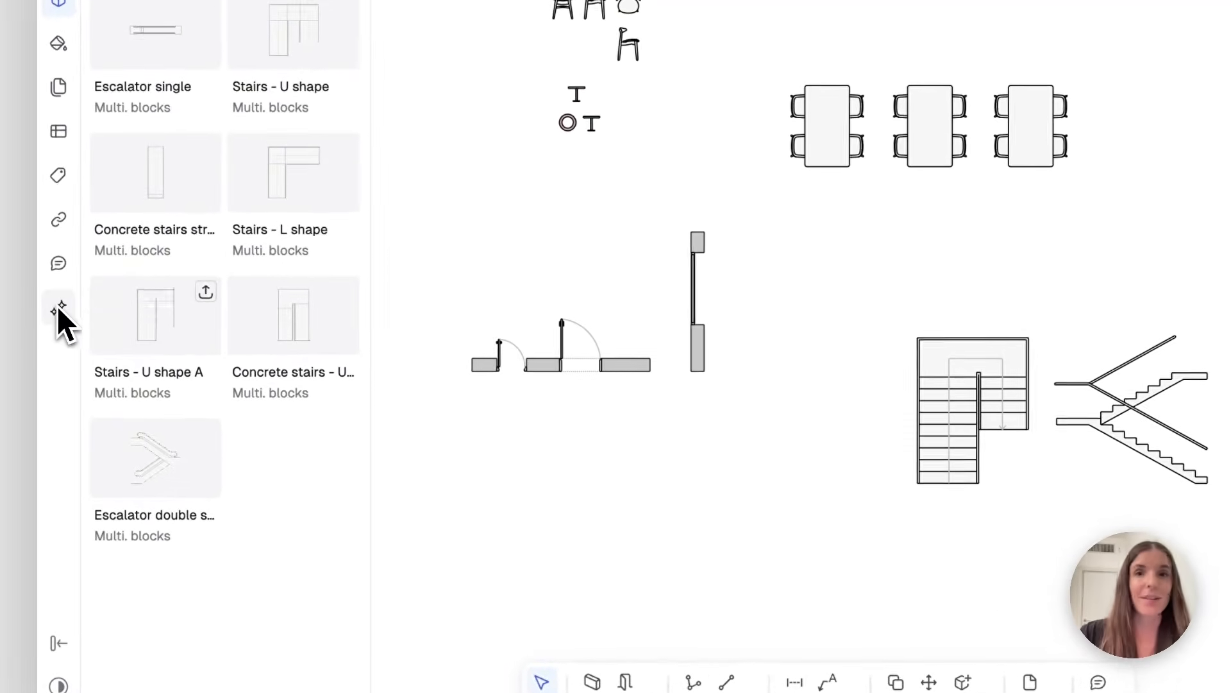
click(59, 310)
scroll(528, 452, down, 5)
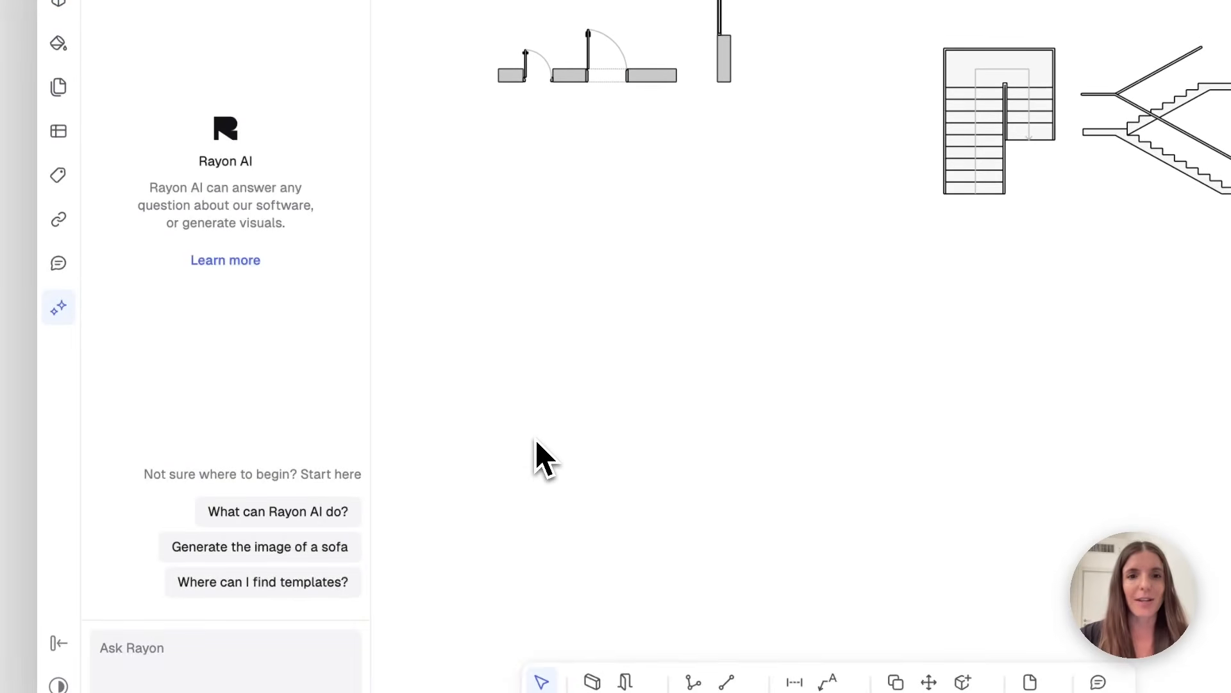
scroll(537, 443, down, 3)
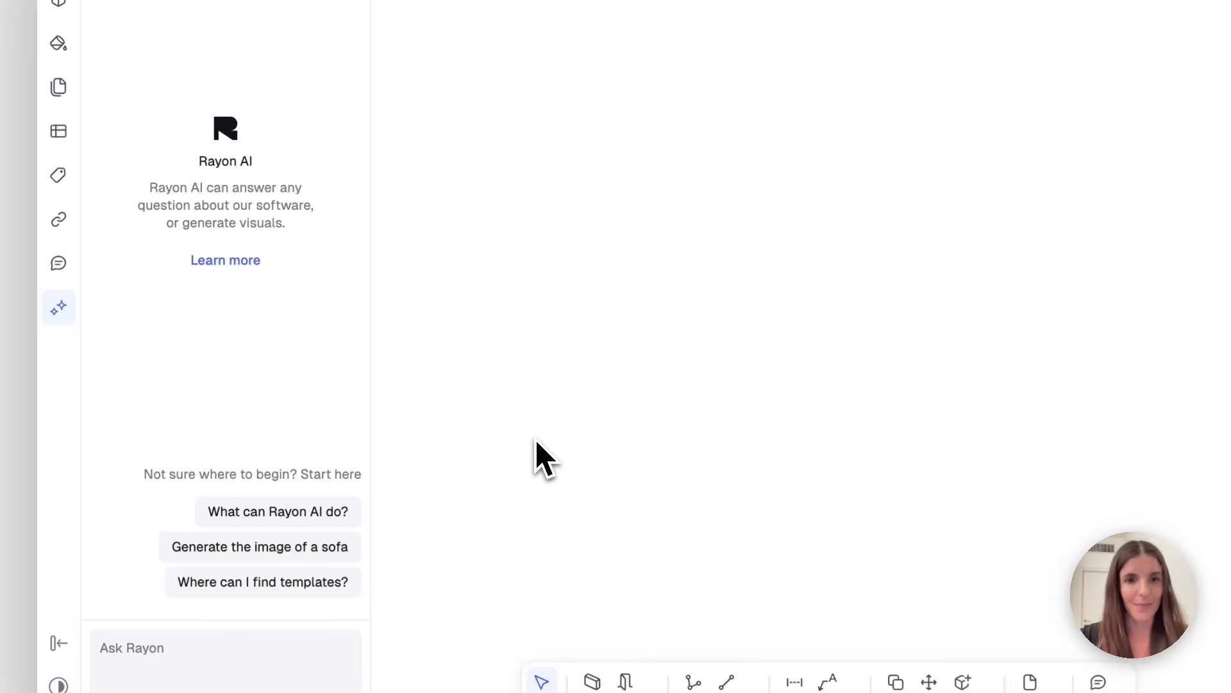
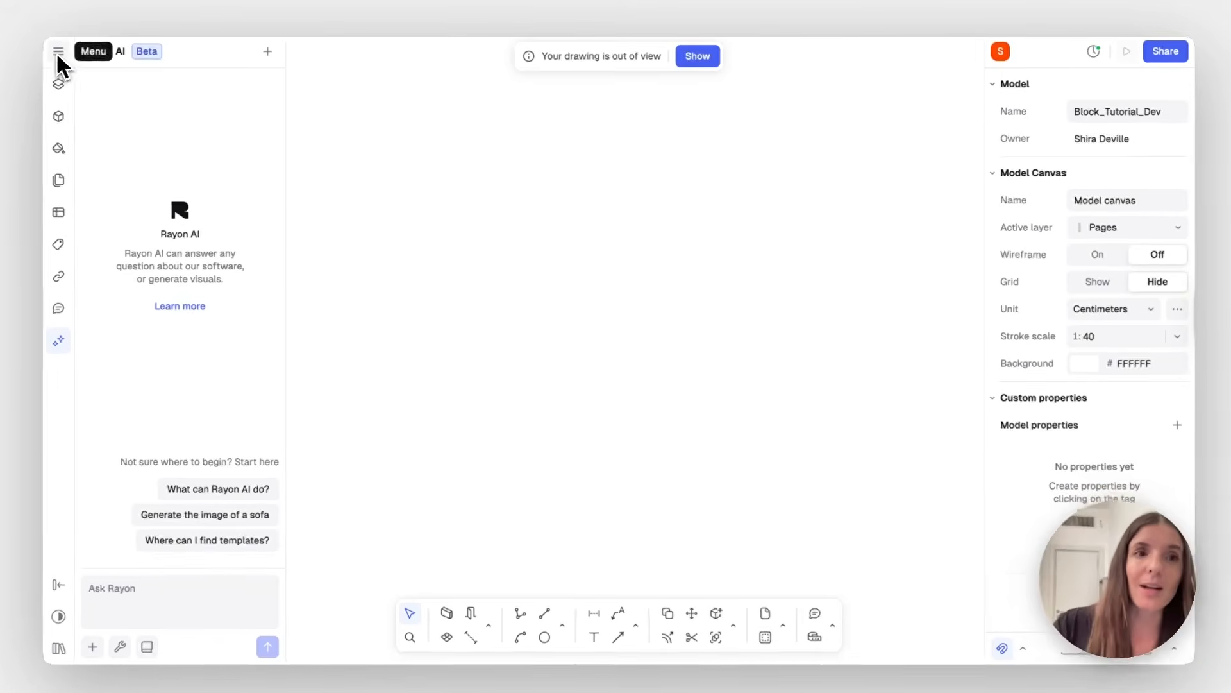
Import the image Frun_Chair.jpg into the empty area of the canvas
click(58, 52)
mouse_move(113, 155)
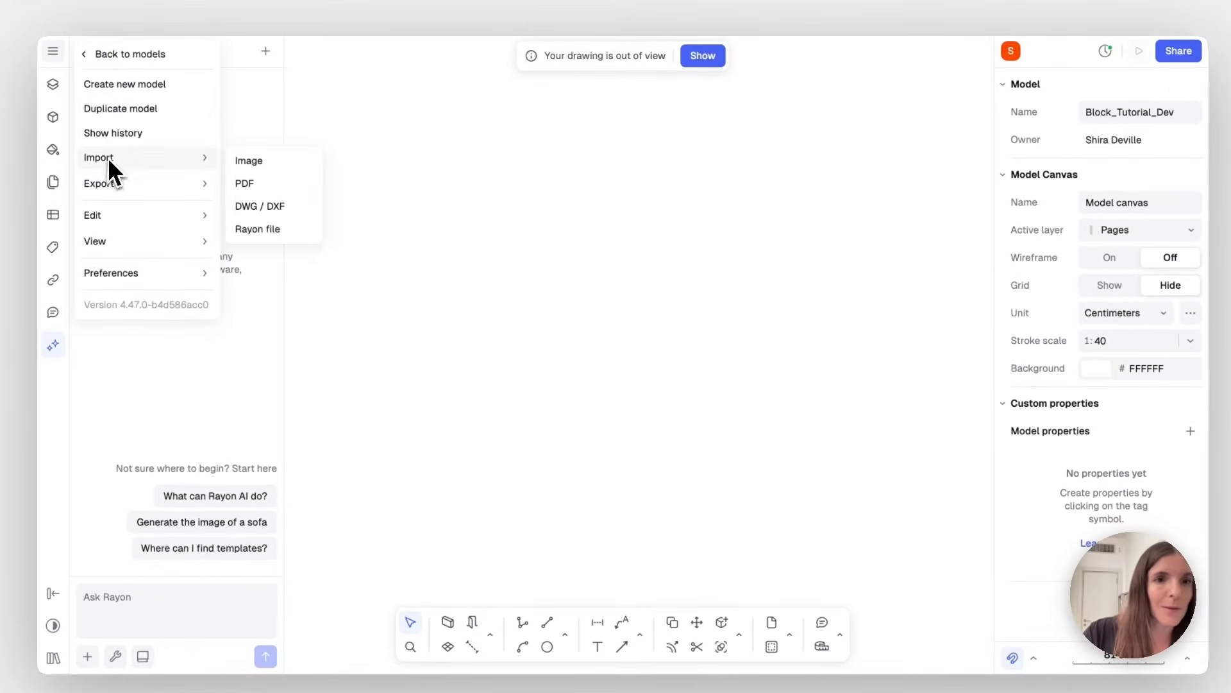
click(247, 161)
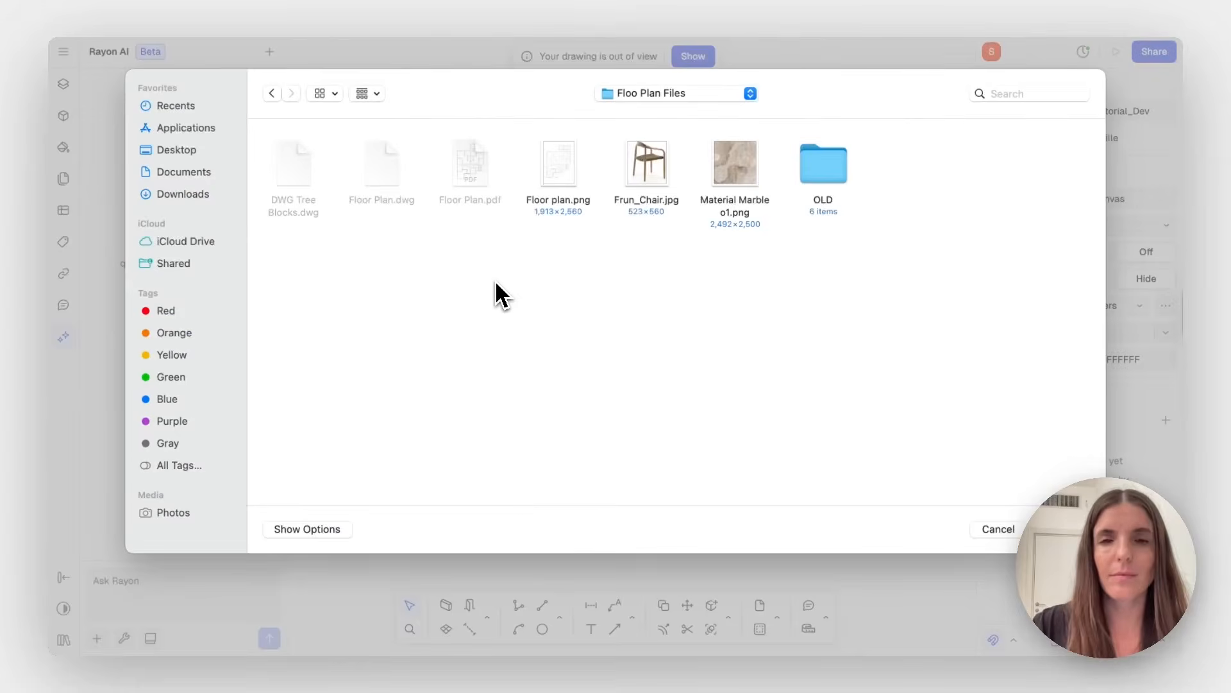
click(642, 175)
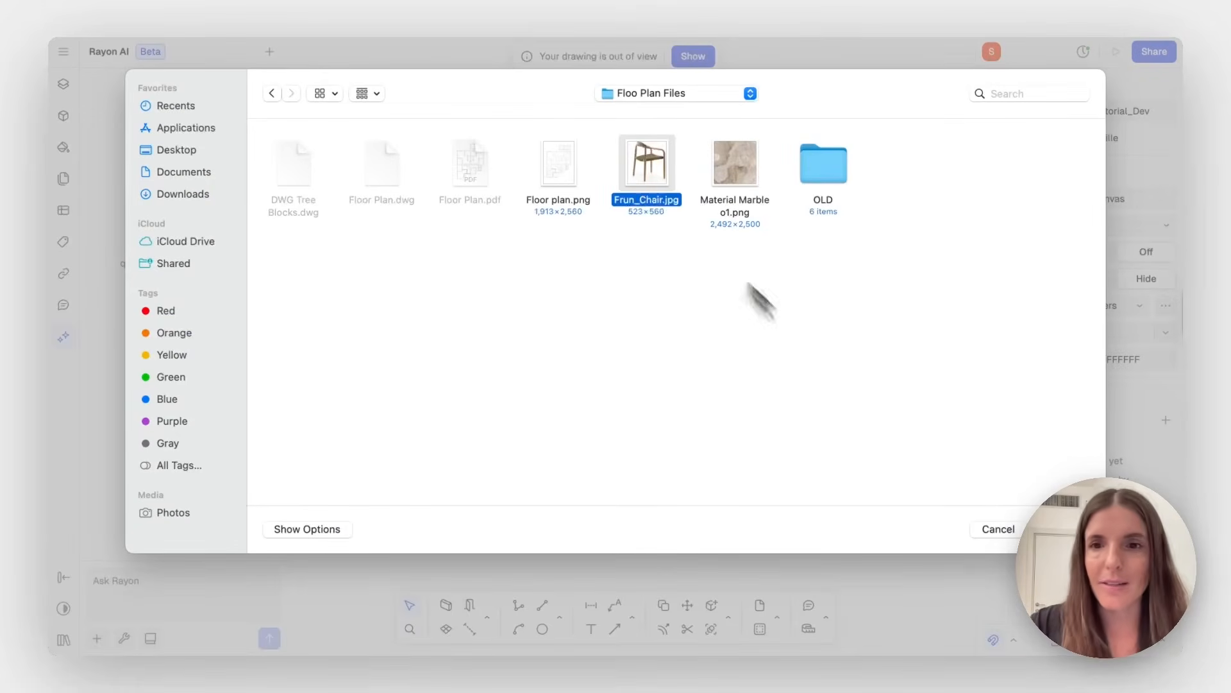
click(1059, 528)
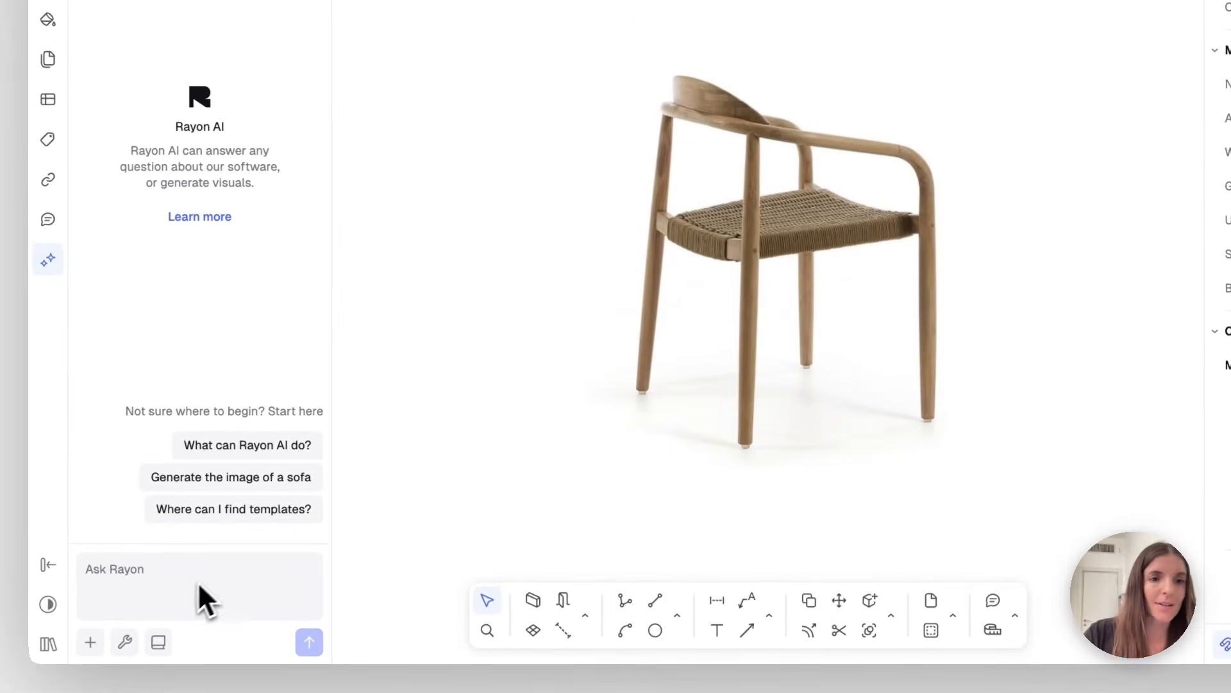
Have Rayon AI run the Generate product workflow on a canvas screenshot framing the whole chair image
click(127, 644)
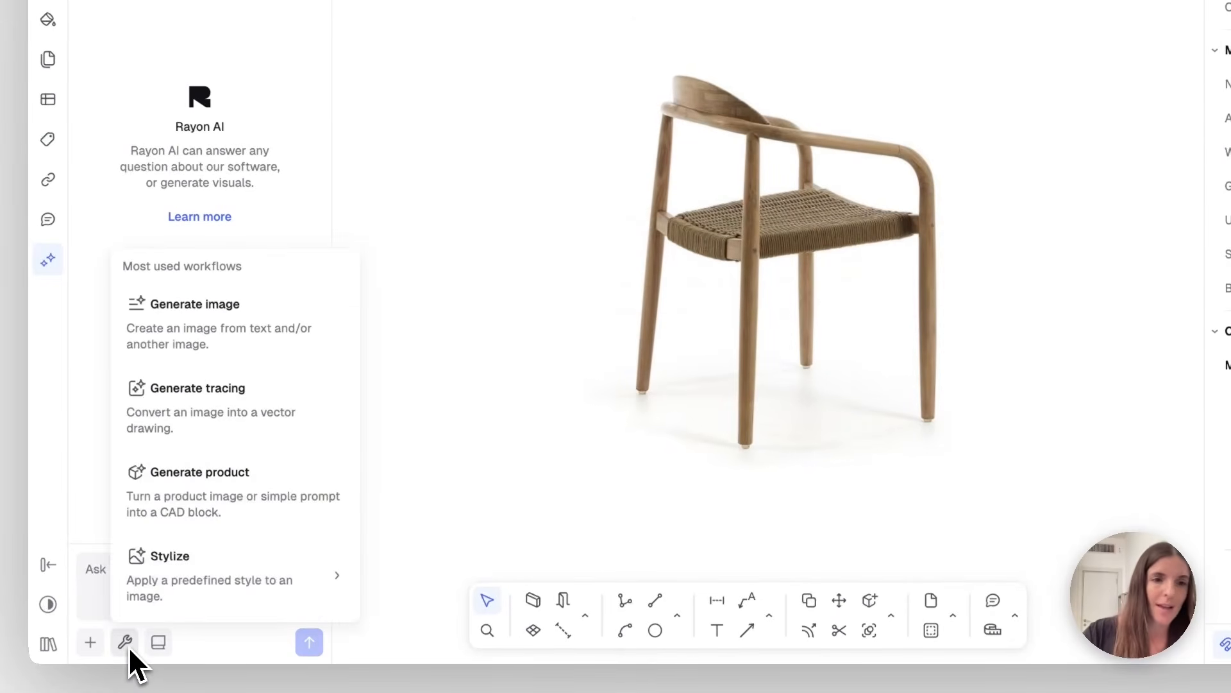
click(288, 510)
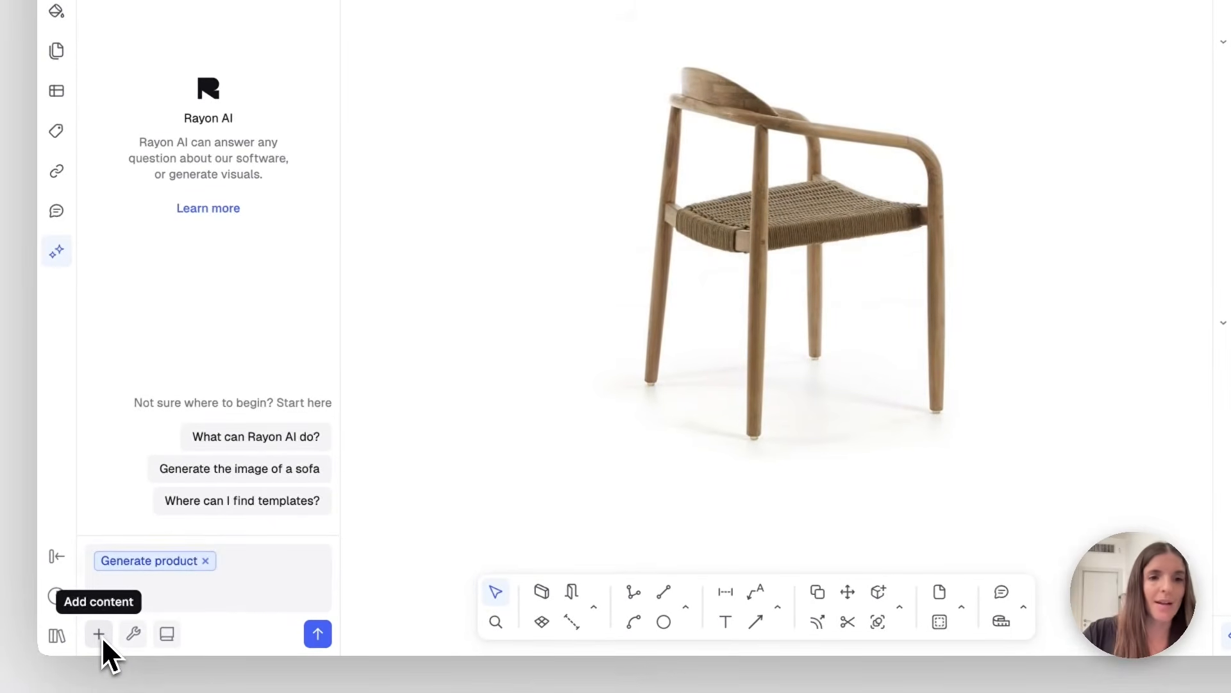
click(68, 651)
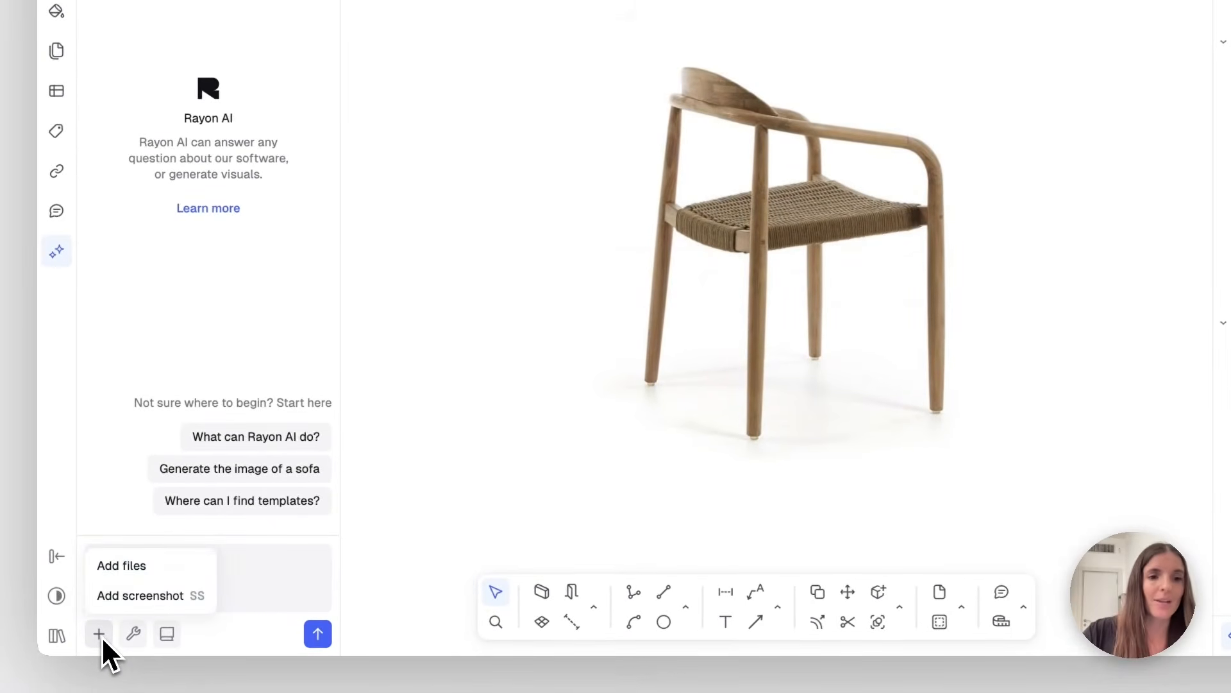
click(139, 600)
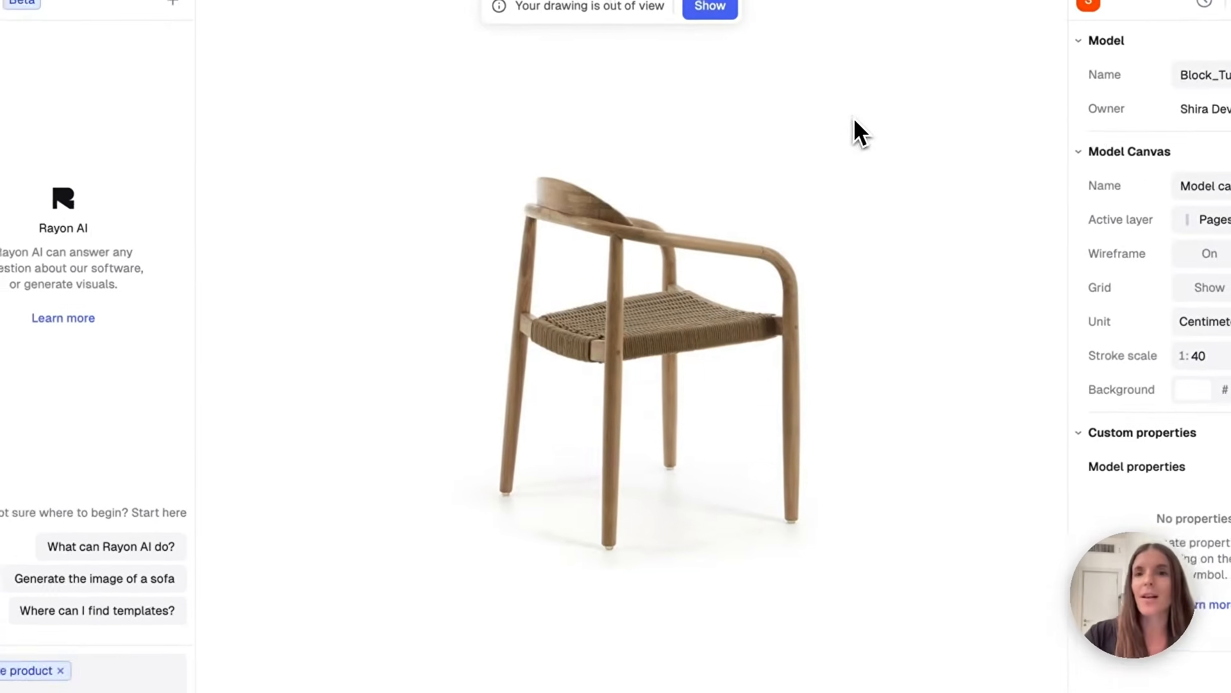
click(853, 117)
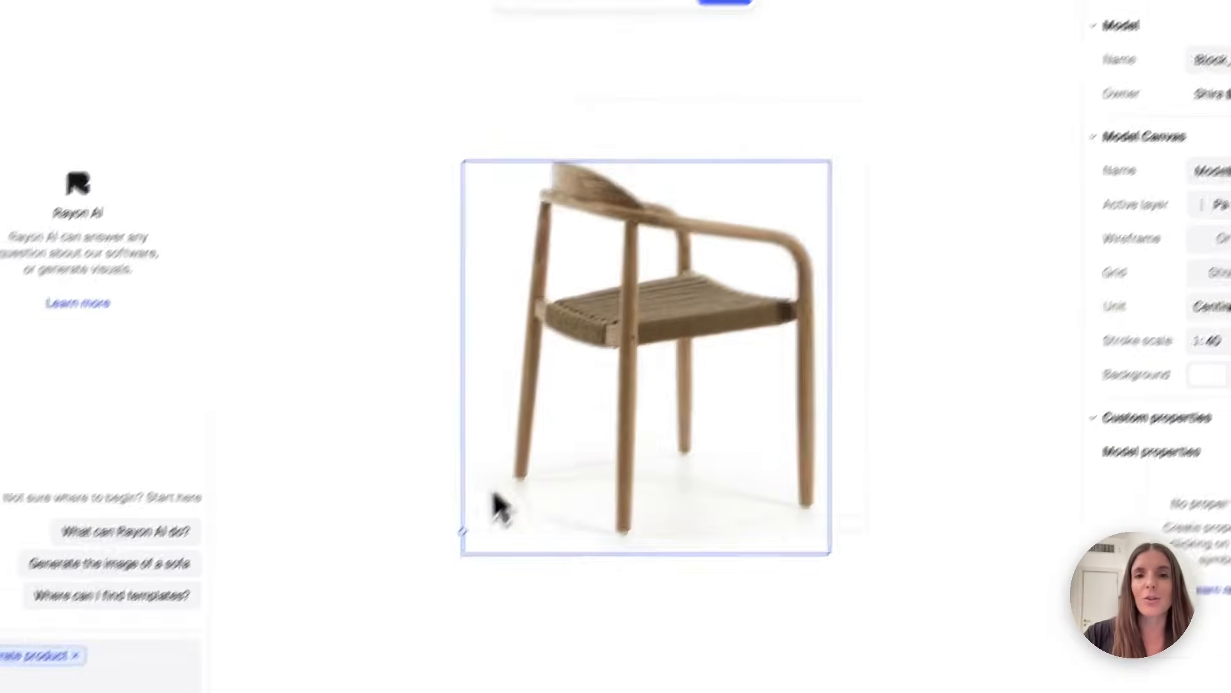
click(438, 562)
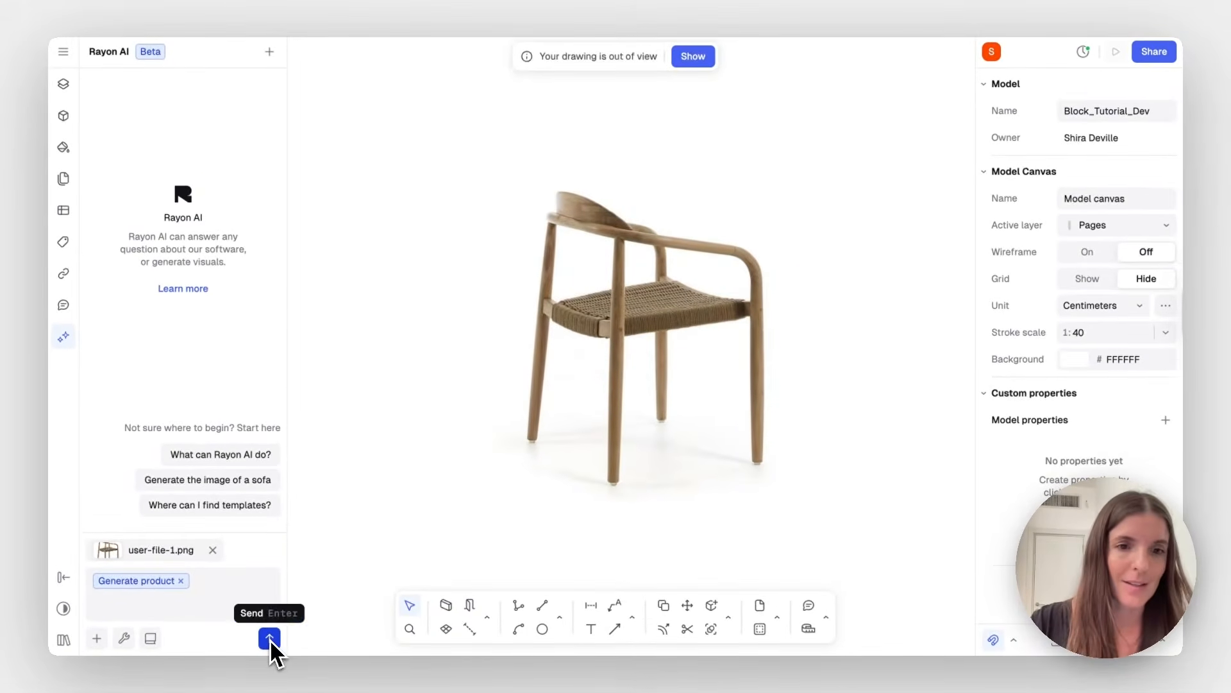
click(270, 639)
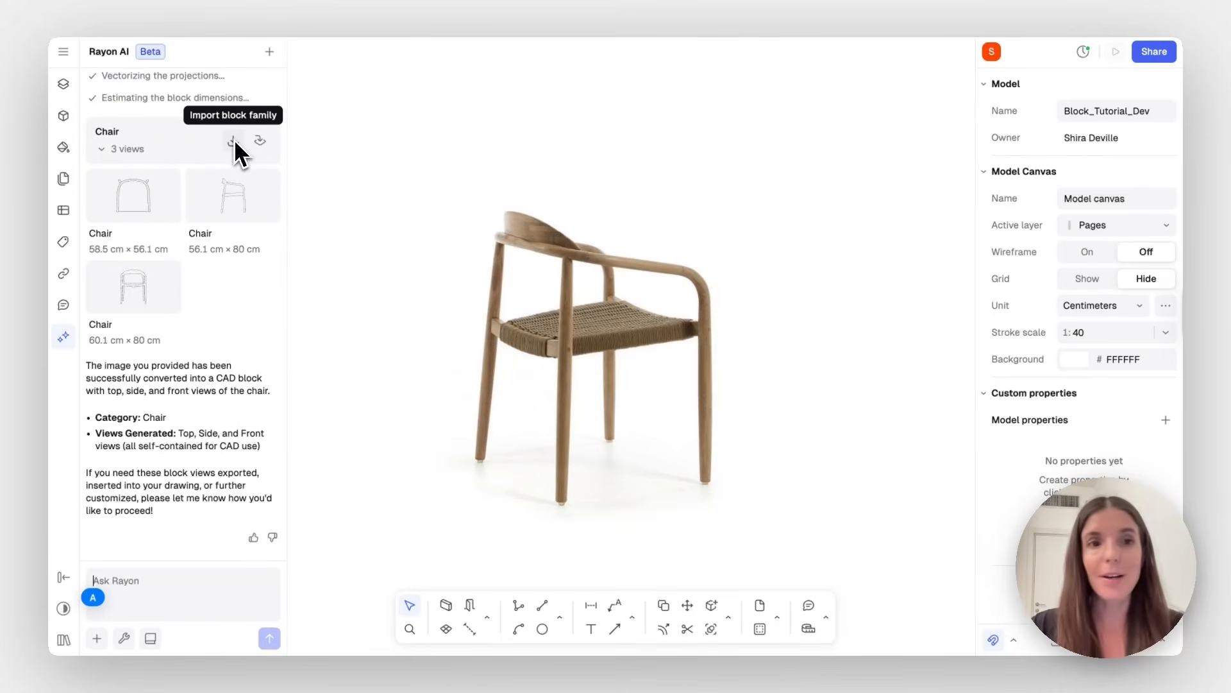
Insert the generated side, top and front views of the chair into the drawing as blocks
click(269, 241)
click(169, 241)
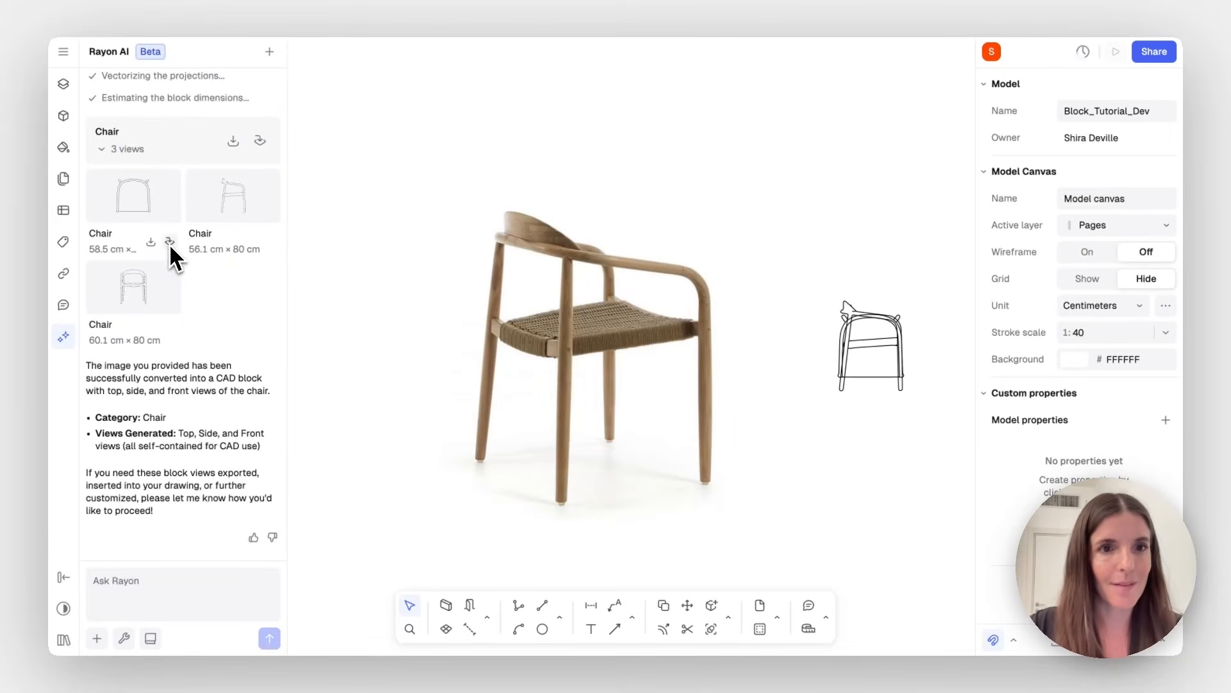
click(172, 333)
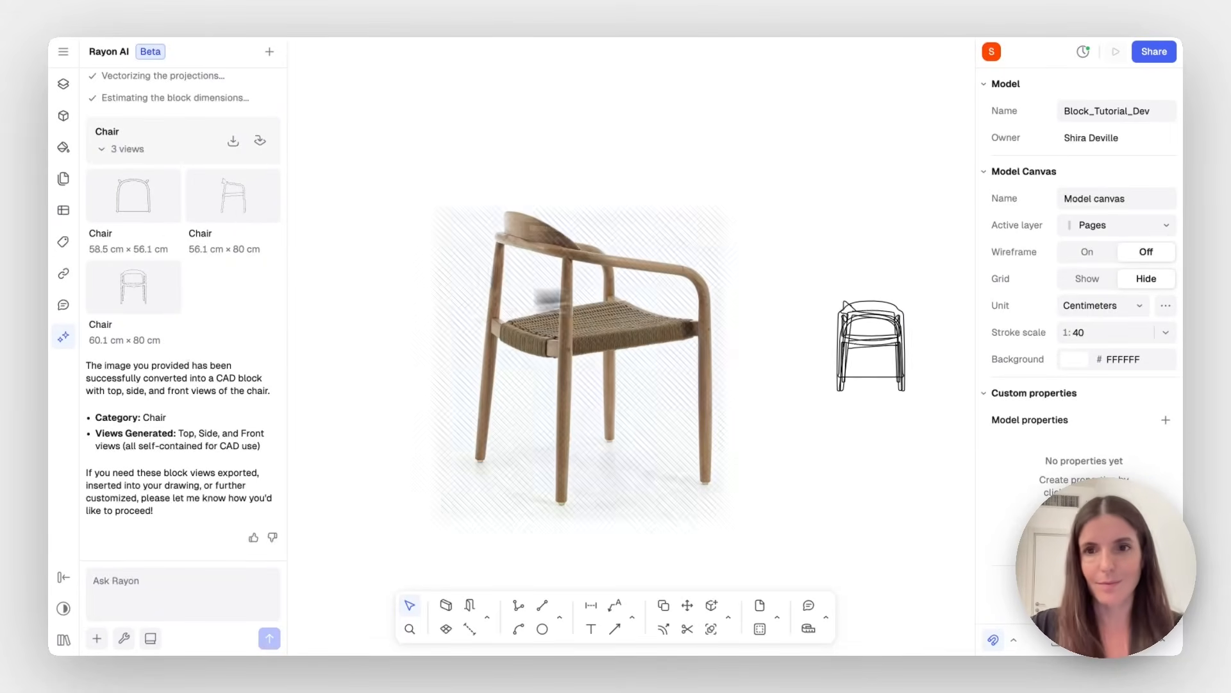
Separate the overlapping chair blocks by moving the front view up and left and the side view down and left
click(873, 313)
drag(873, 313, 803, 222)
double_click(863, 345)
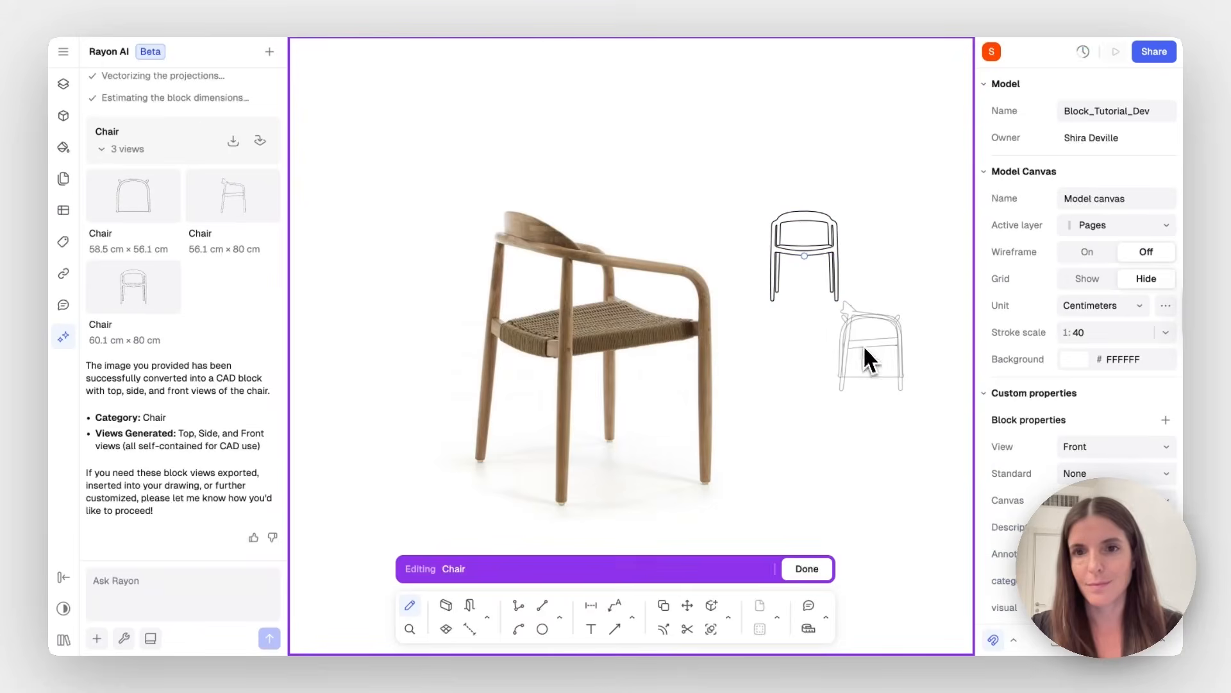
key(Escape)
click(876, 335)
drag(876, 335, 795, 367)
click(884, 441)
scroll(885, 449, right, 3)
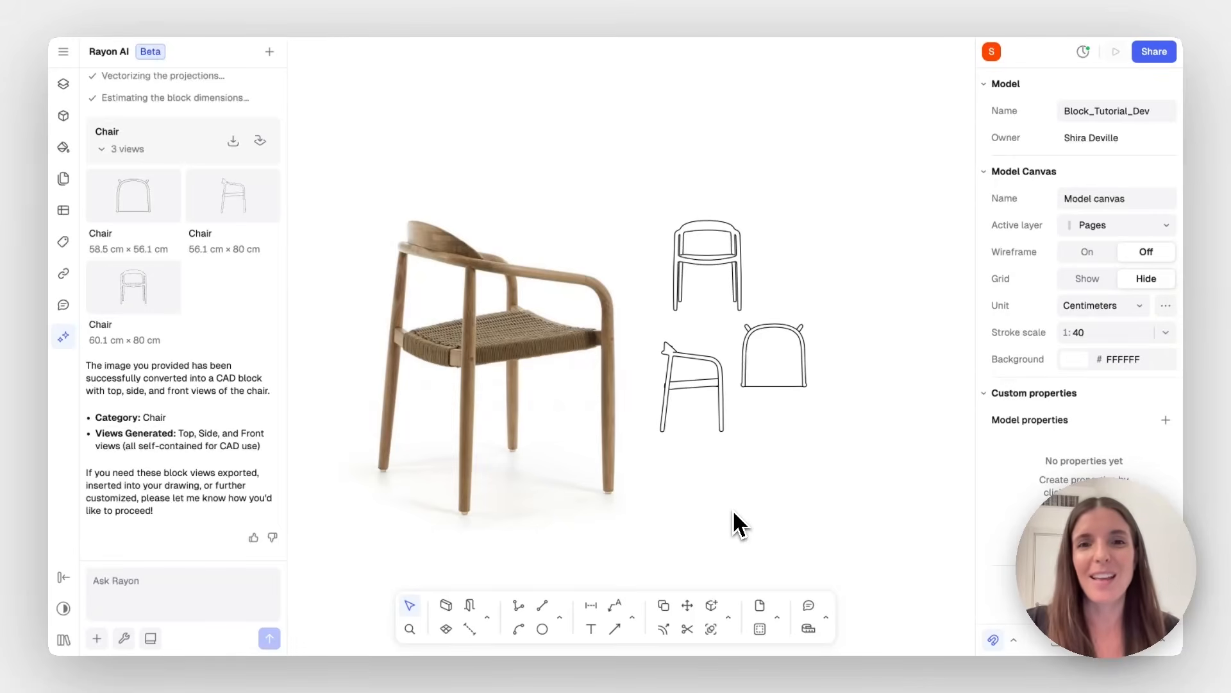
scroll(734, 513, down, 10)
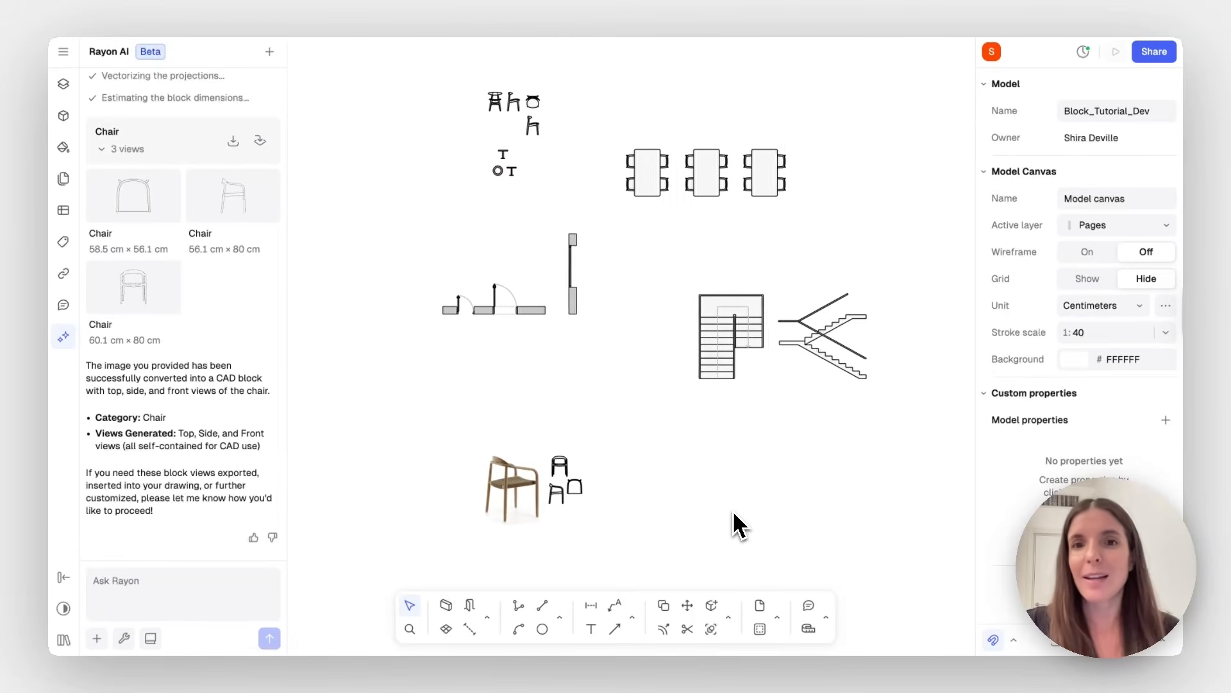
scroll(734, 513, down, 1)
scroll(733, 513, right, 2)
scroll(734, 513, up, 1)
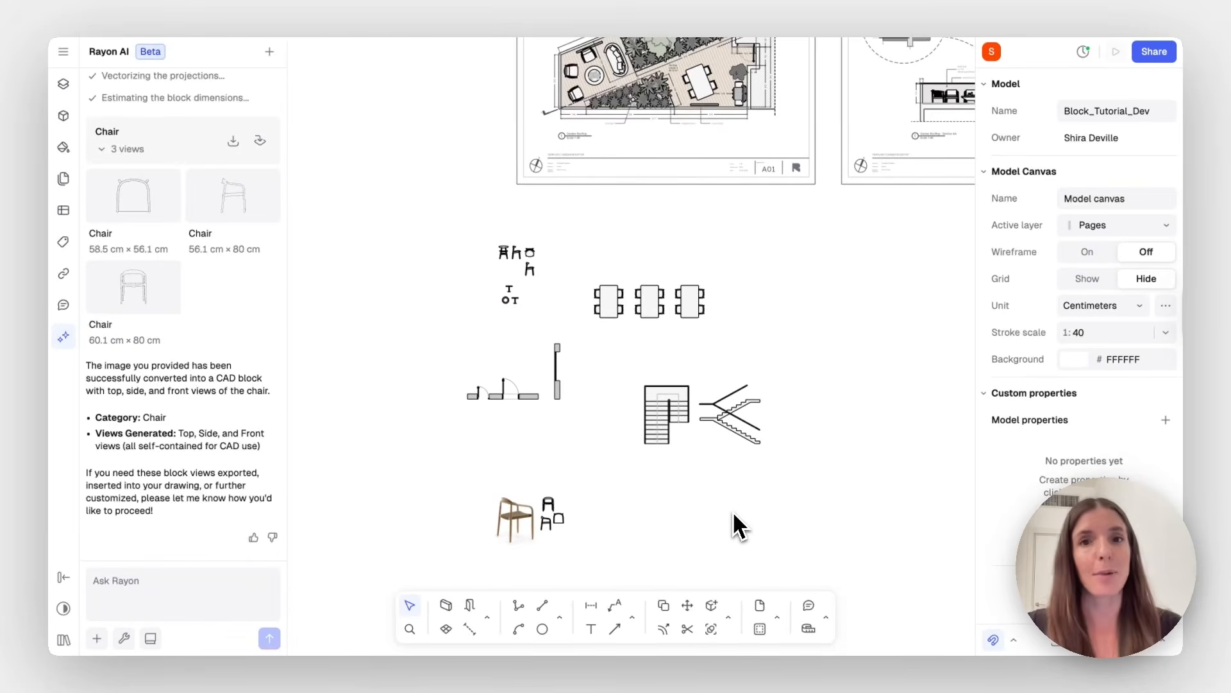
scroll(734, 514, right, 3)
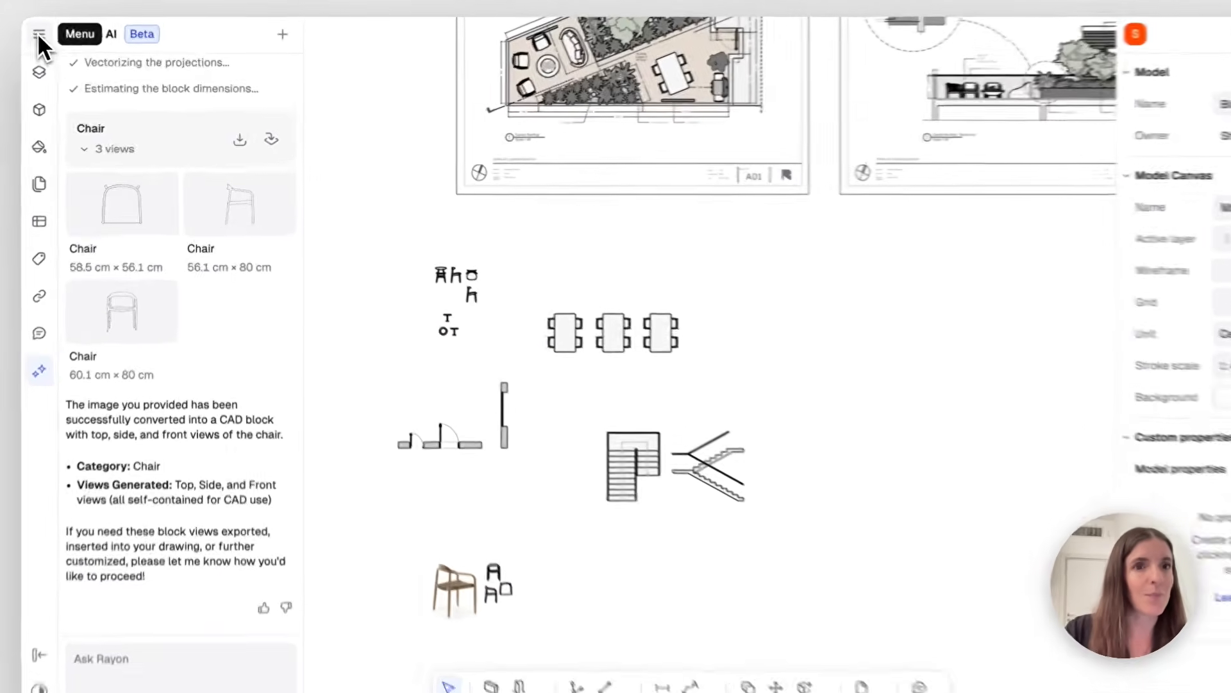
Return to the models overview and import DWG Tree Blocks.dwg as a new model with the default import options
click(63, 51)
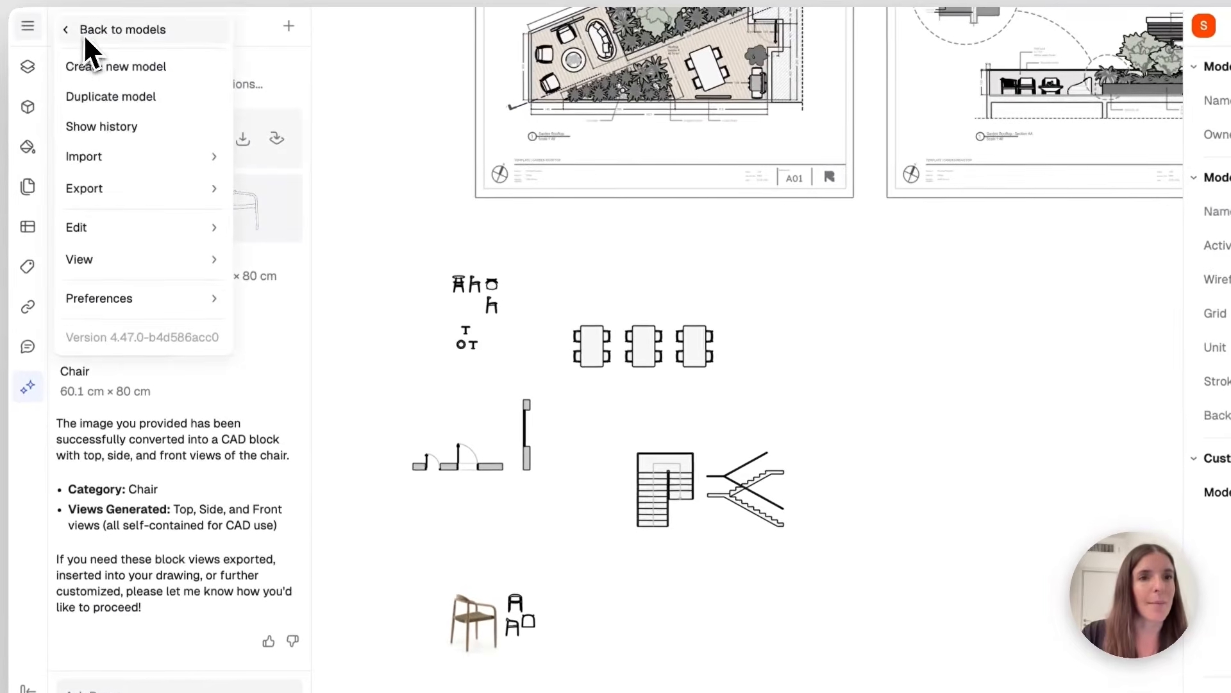
click(104, 55)
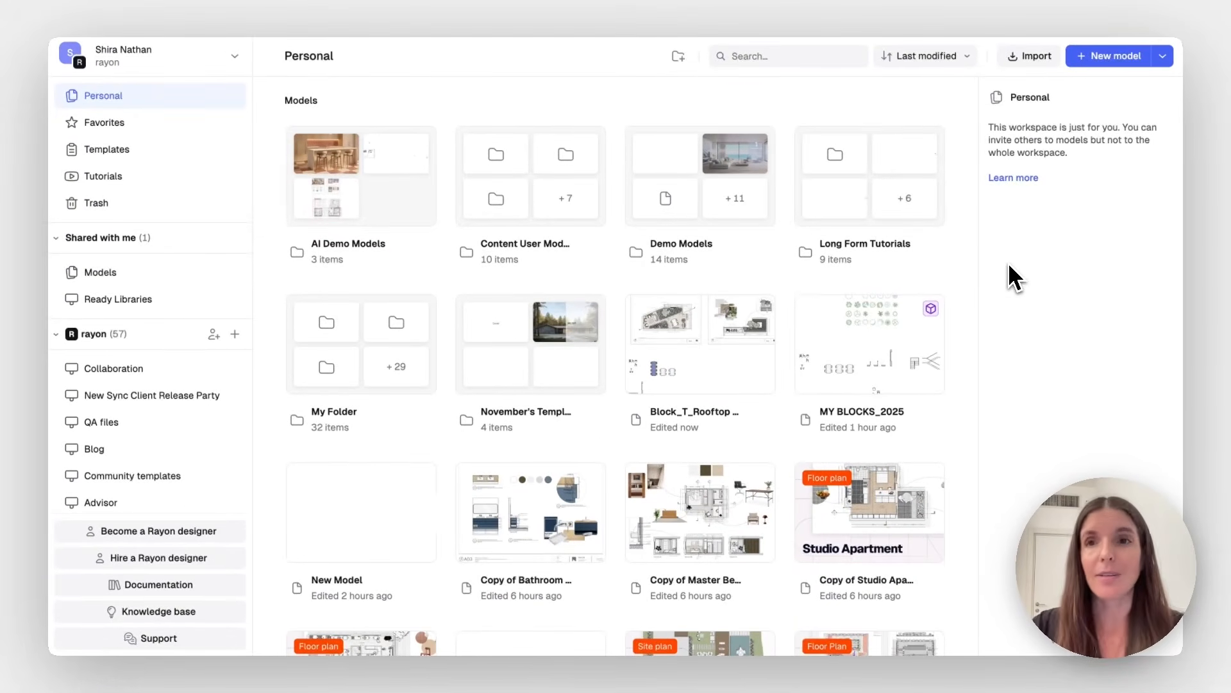
click(1033, 64)
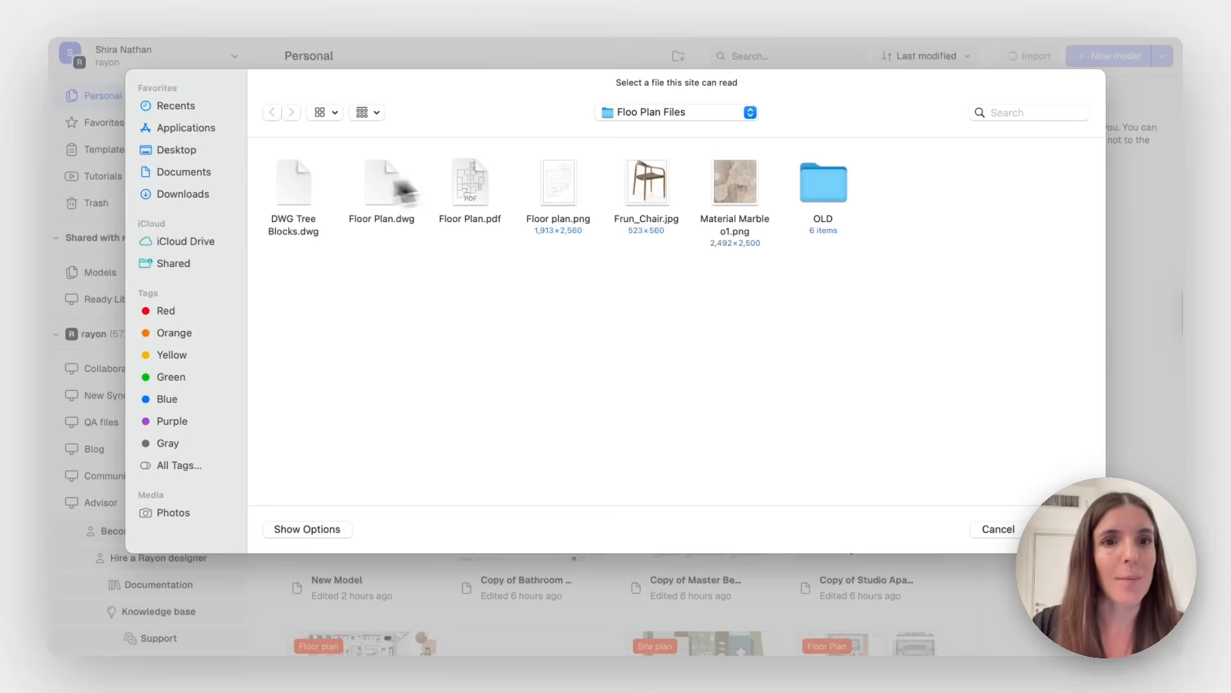
click(283, 191)
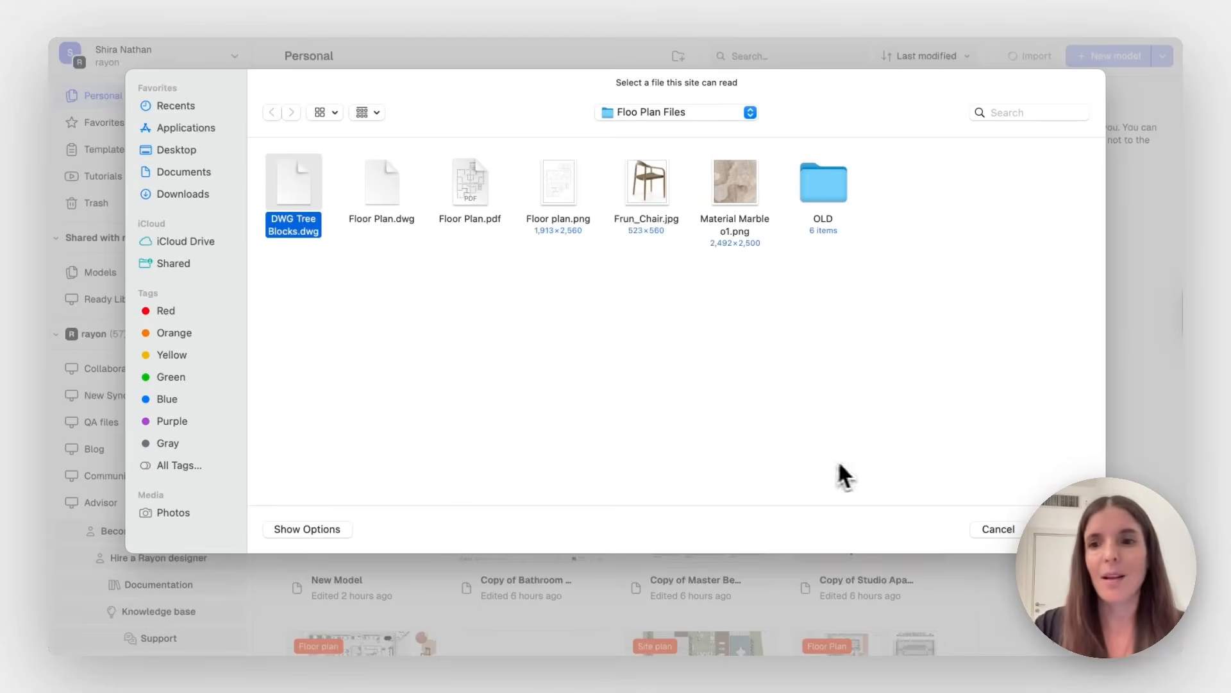
click(1061, 529)
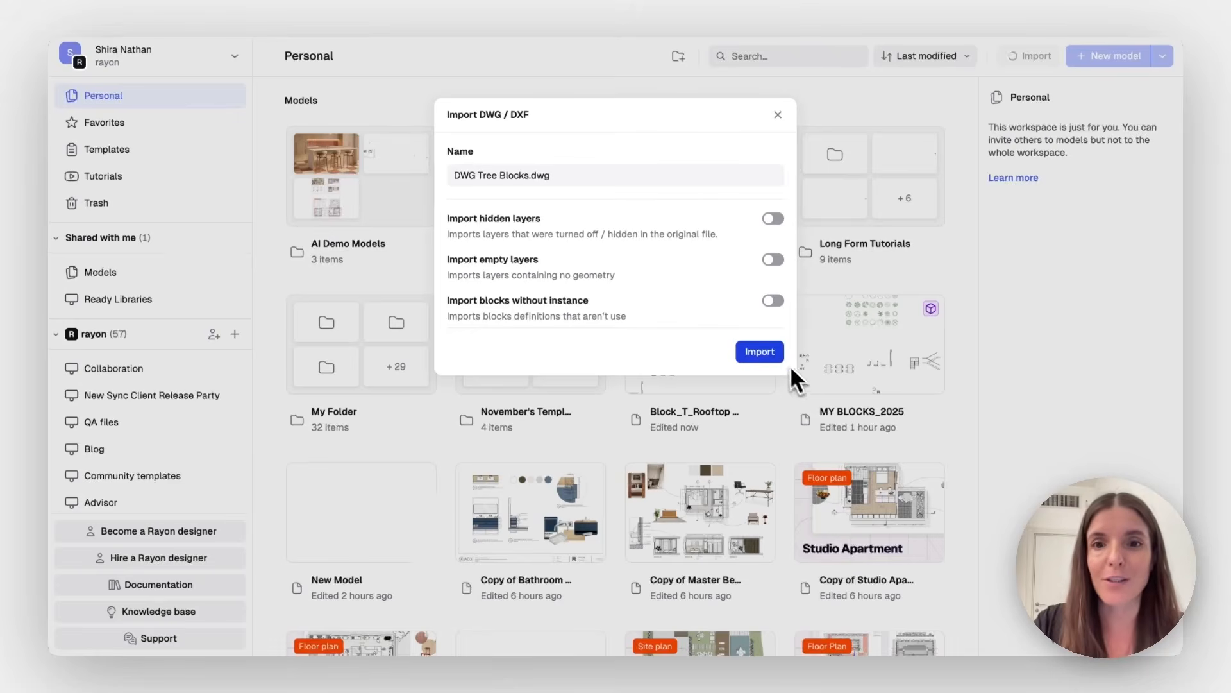
click(760, 351)
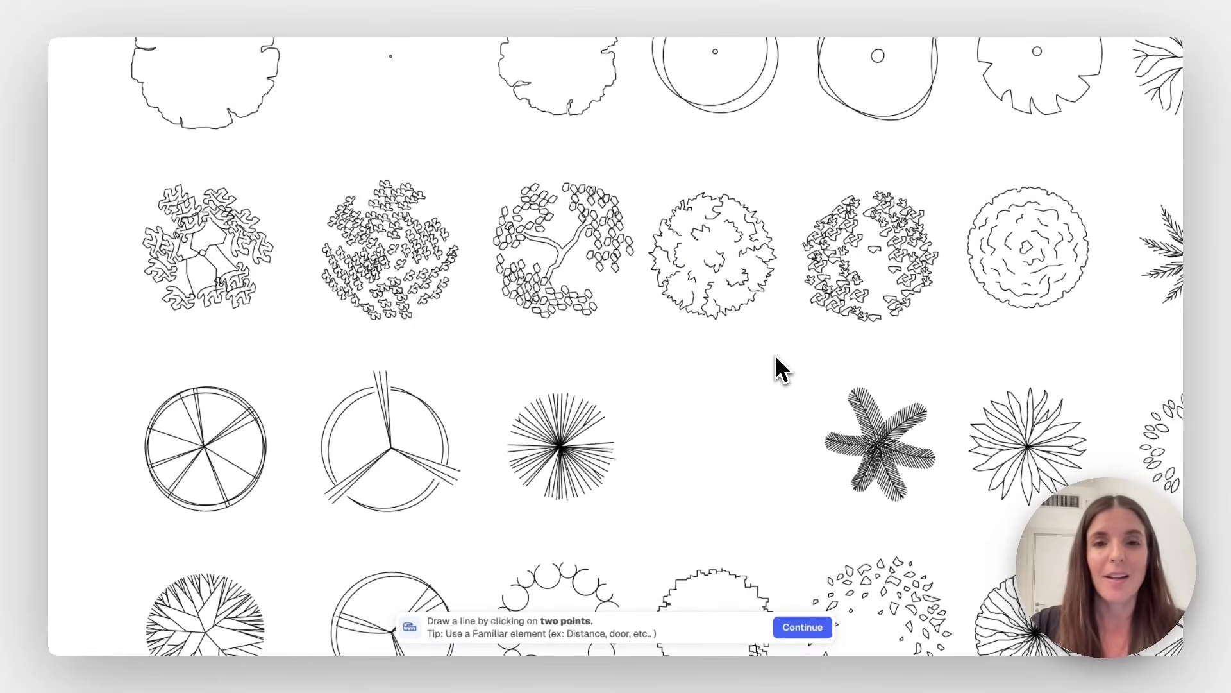
Draw a reference line across the diameter of a circular tree, set its unit to Centimeters (cm), and finish the import
scroll(778, 367, down, 5)
ctrl+scroll(317, 446, up, 3)
ctrl+scroll(316, 448, up, 2)
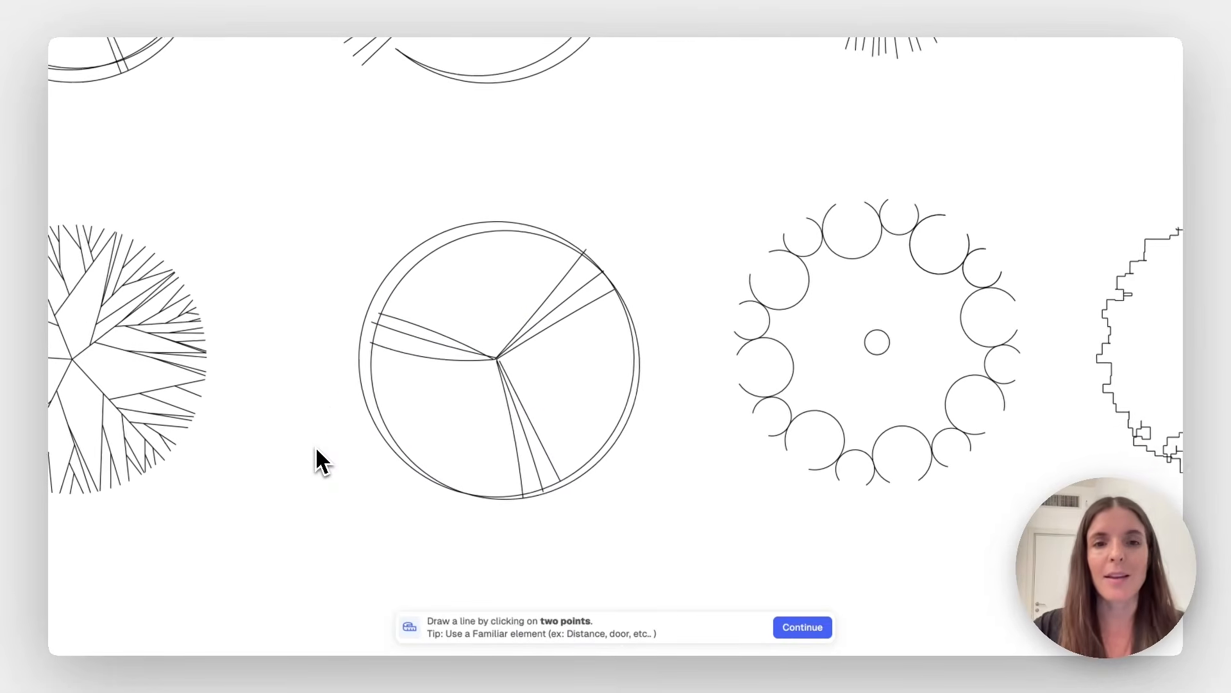
click(363, 367)
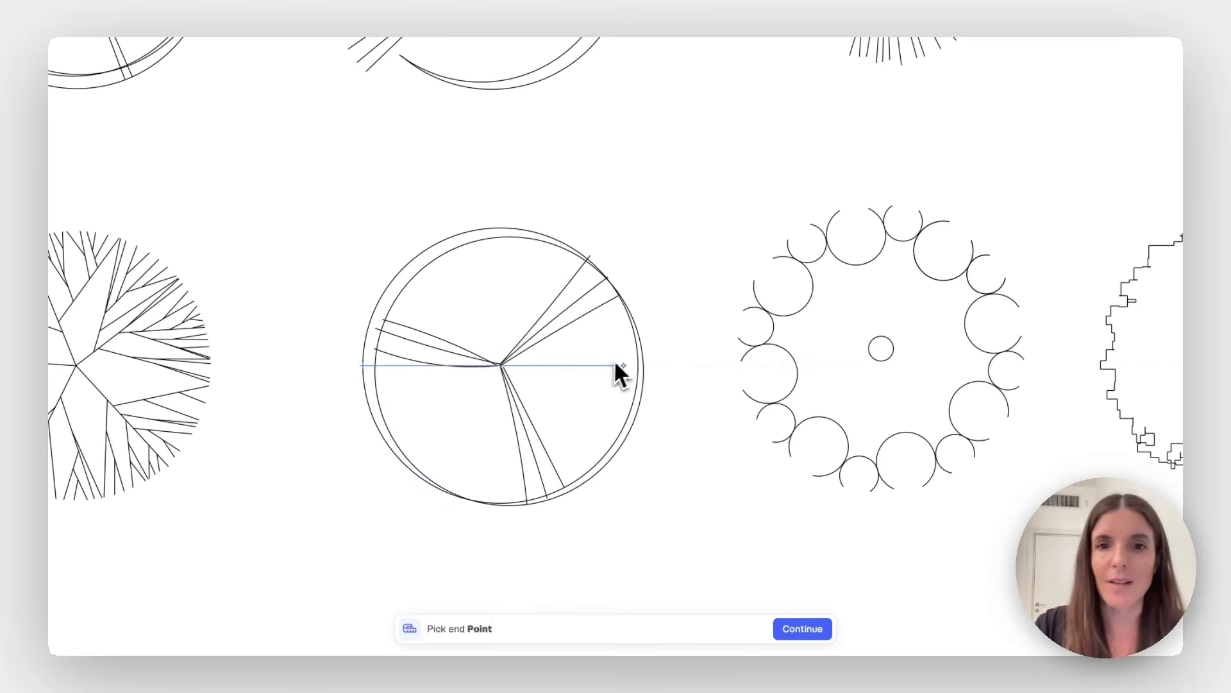
click(652, 374)
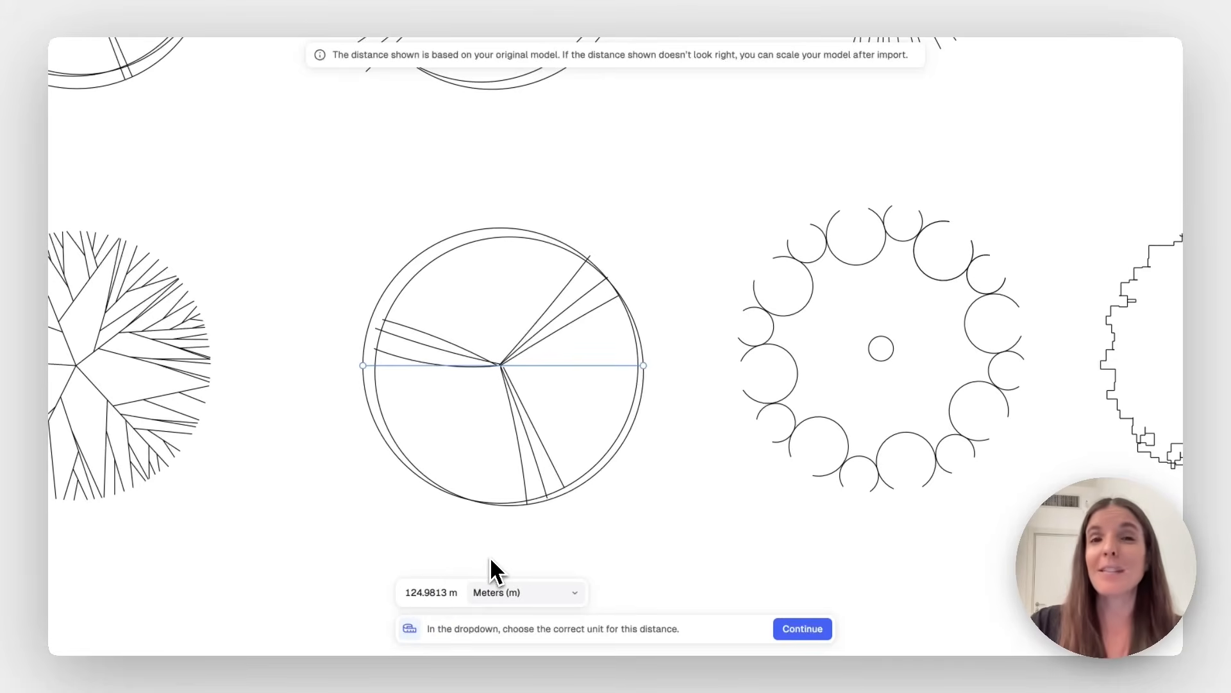
click(567, 592)
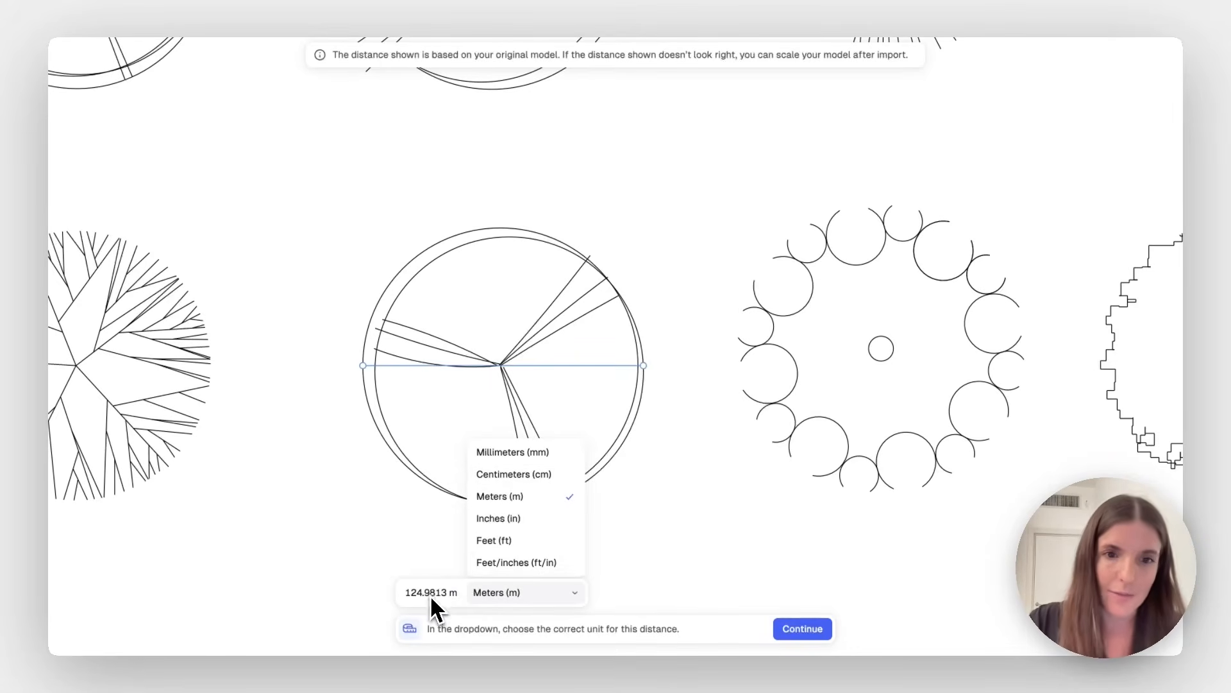
click(527, 479)
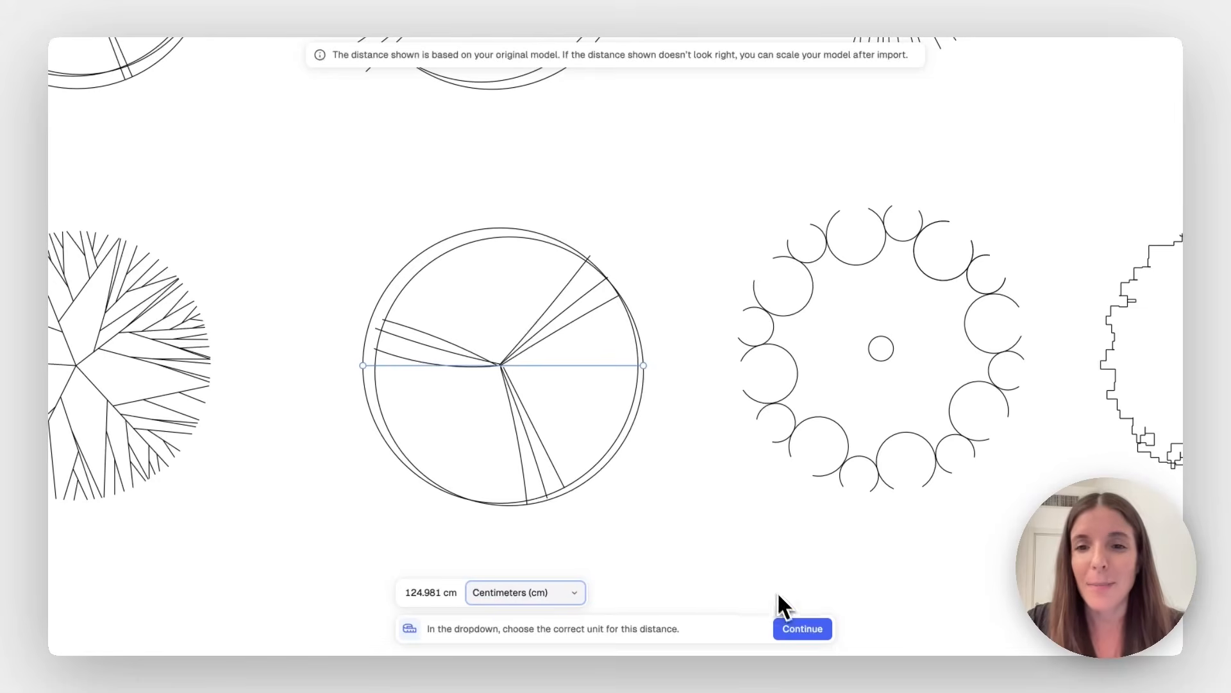
click(802, 627)
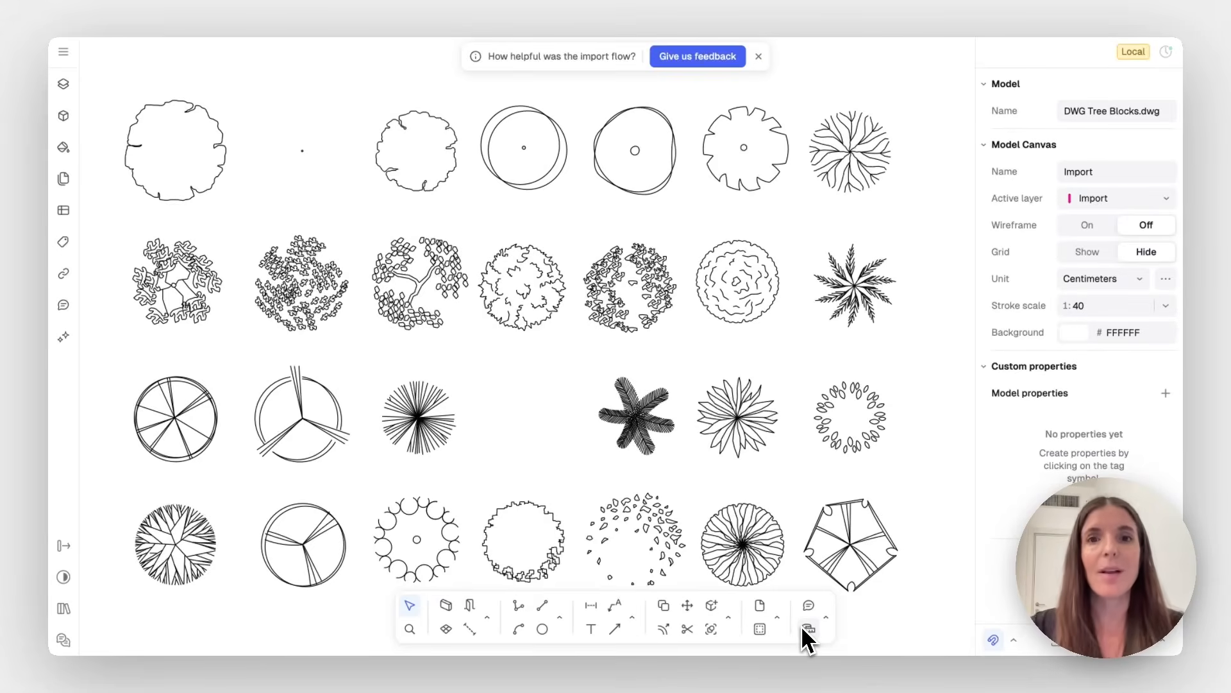
Review the imported trees in the model's block list, and select the fourth tree in the second row to inspect its block definition
scroll(577, 488, down, 5)
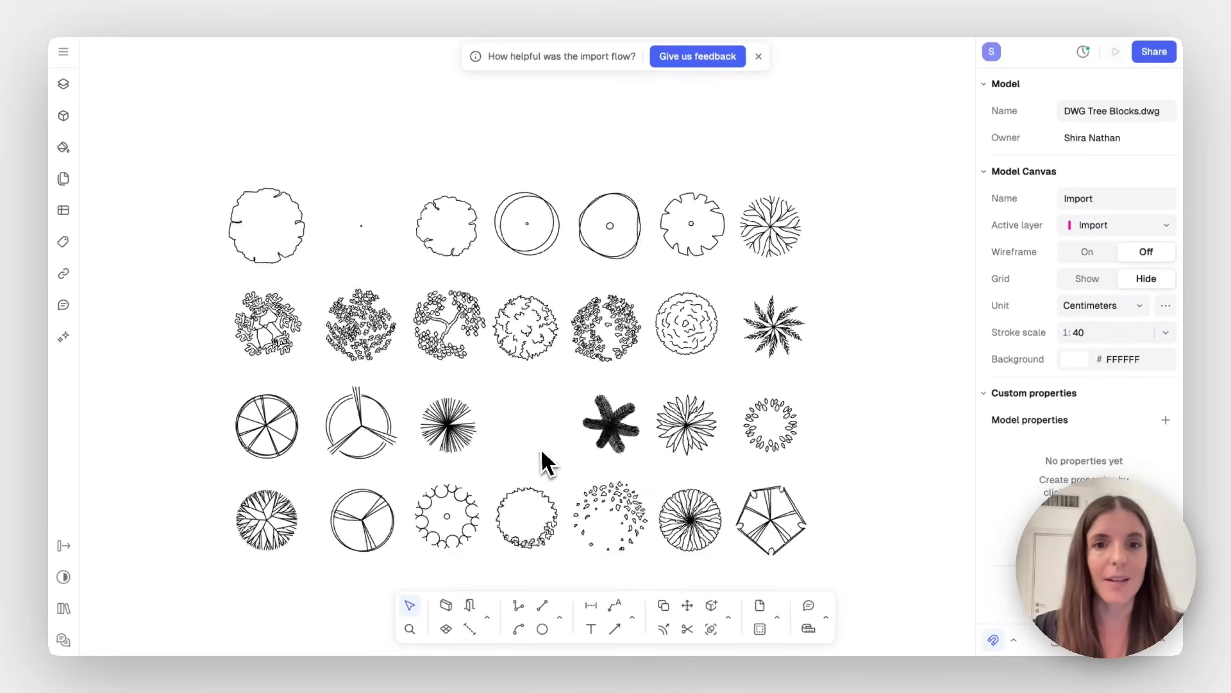
scroll(537, 447, up, 5)
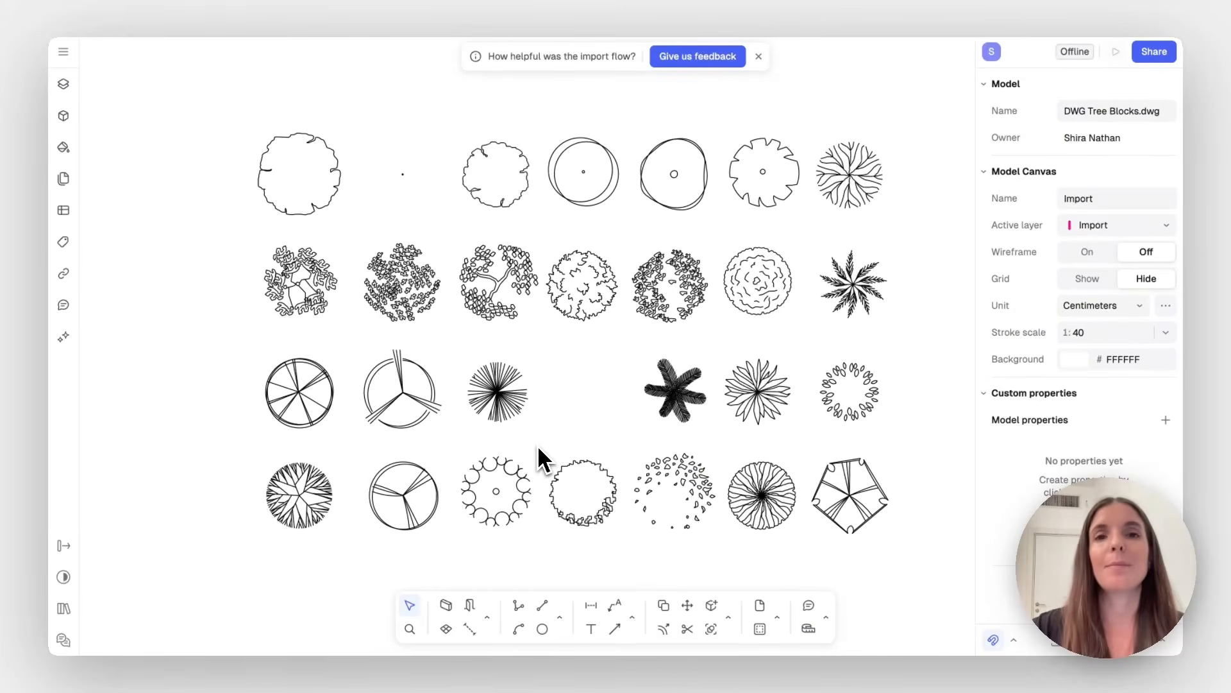
click(67, 120)
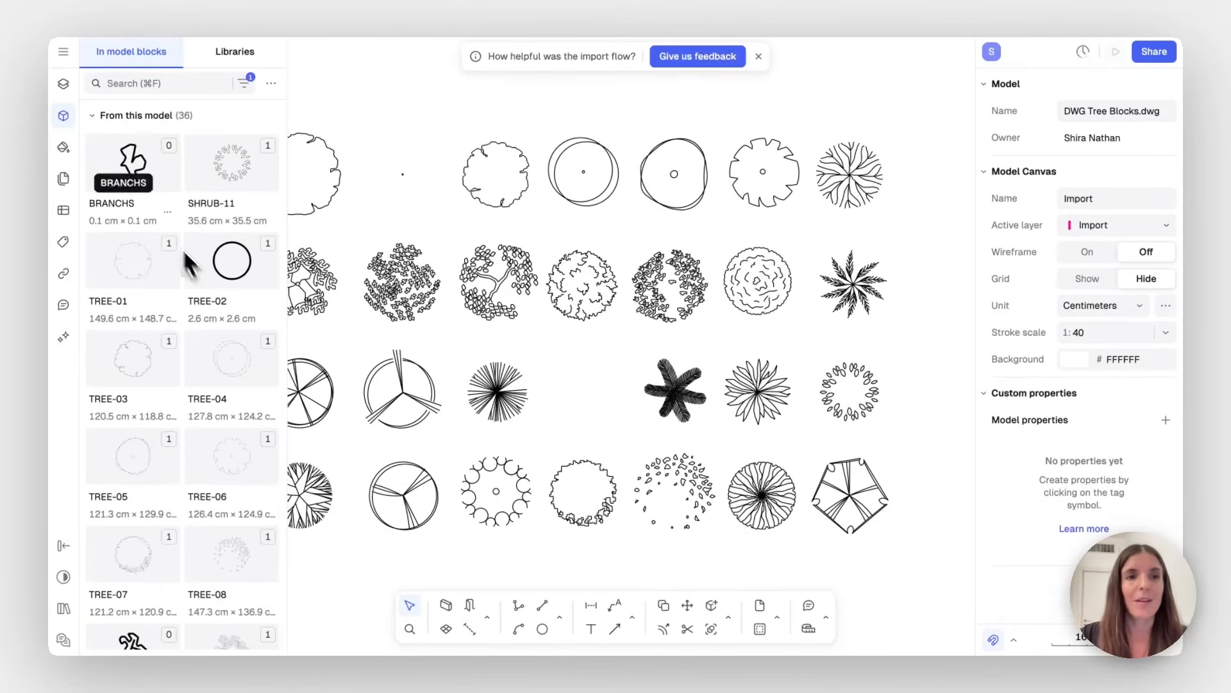
click(62, 117)
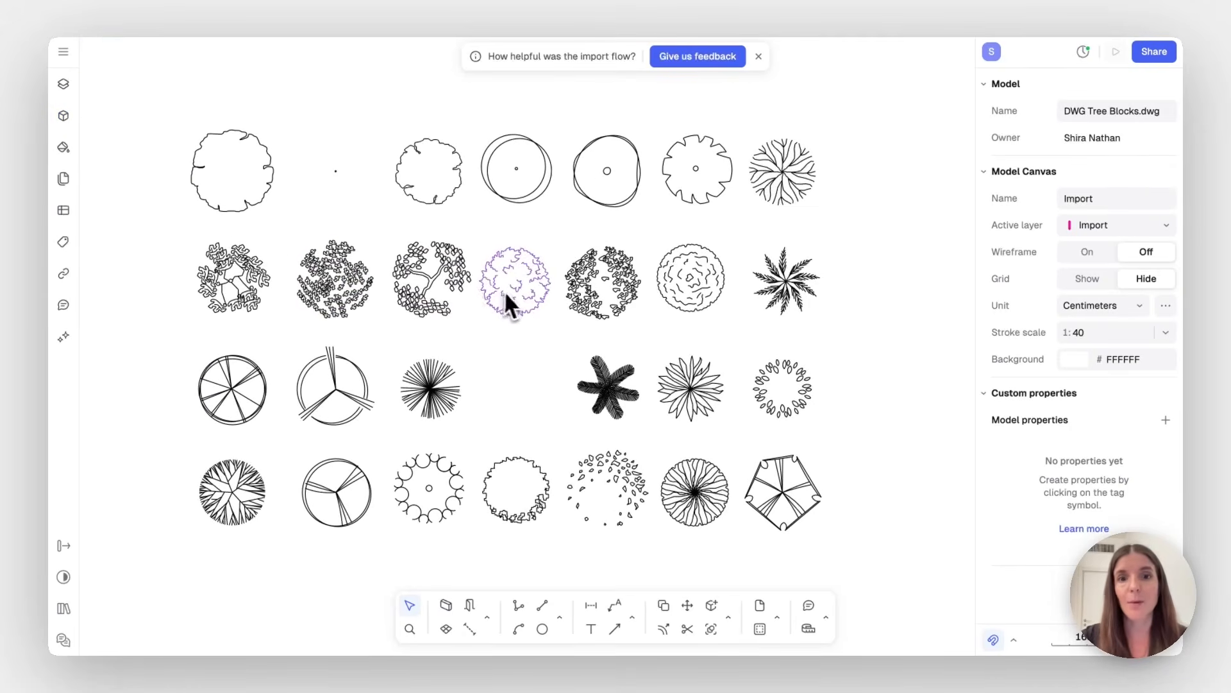
click(513, 293)
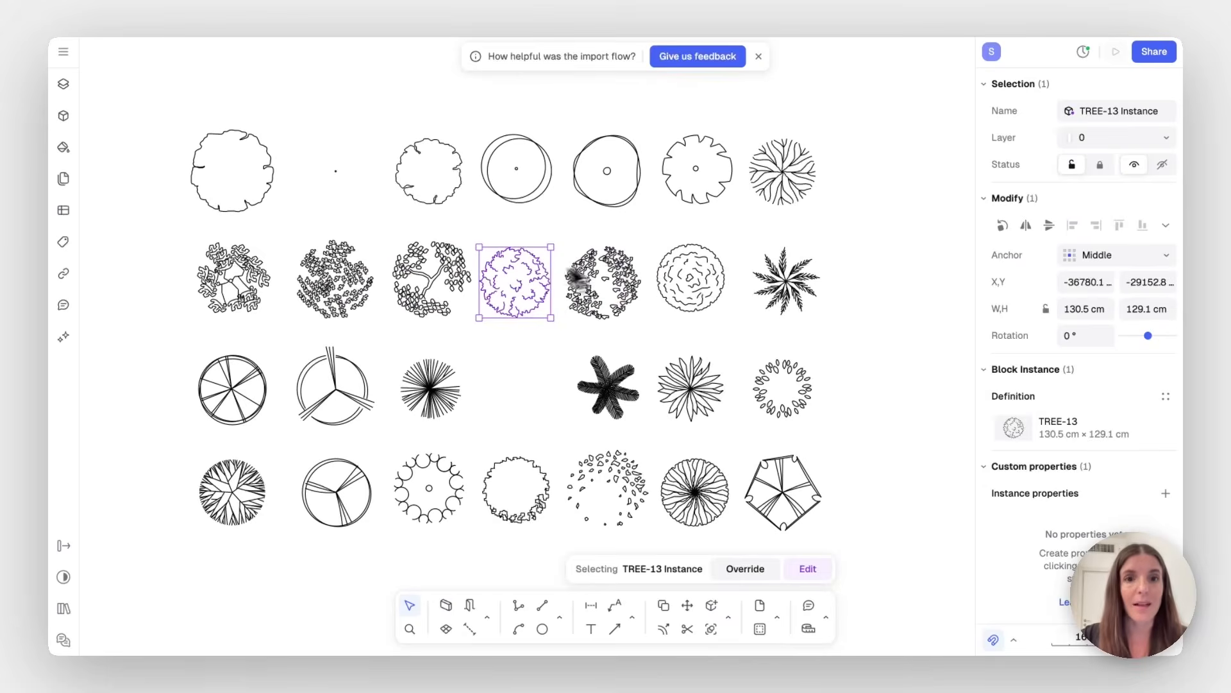
Edit the TREE-13 block definition, select all its paths, set their stroke colour to dark green 2E784E, and exit block editing
double_click(520, 291)
drag(568, 256, 456, 356)
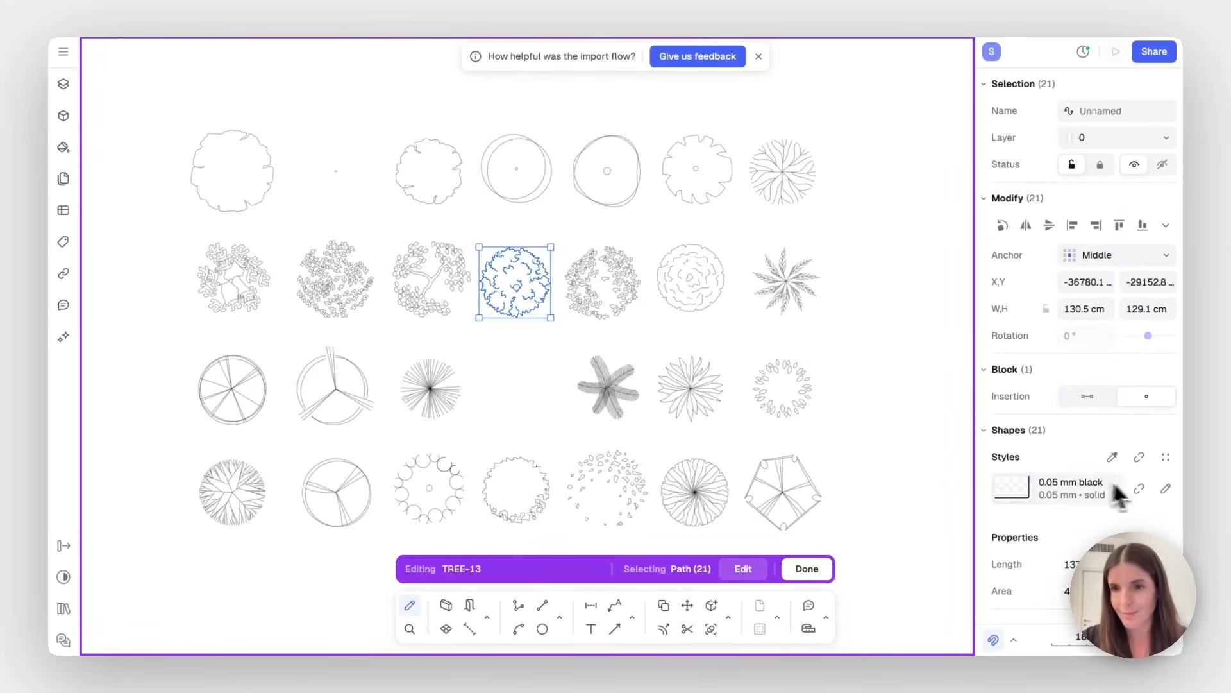
click(1165, 488)
click(885, 430)
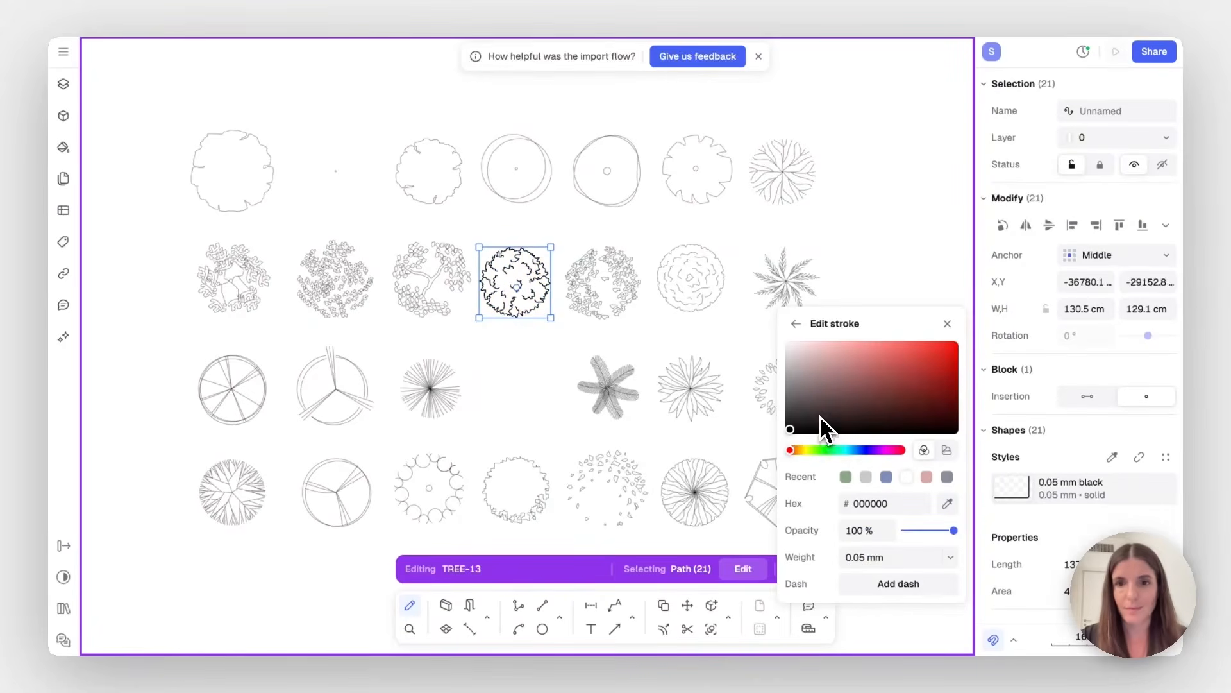
click(835, 449)
click(891, 389)
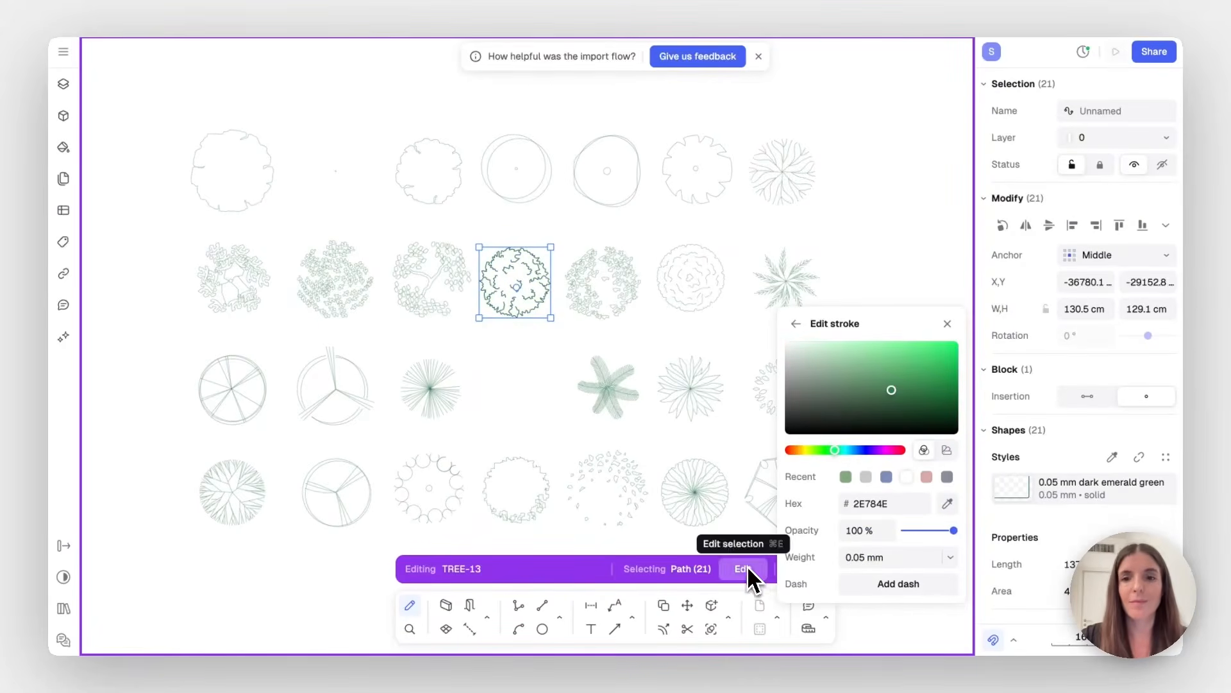
key(Escape)
key(Escape)
key(Escape)
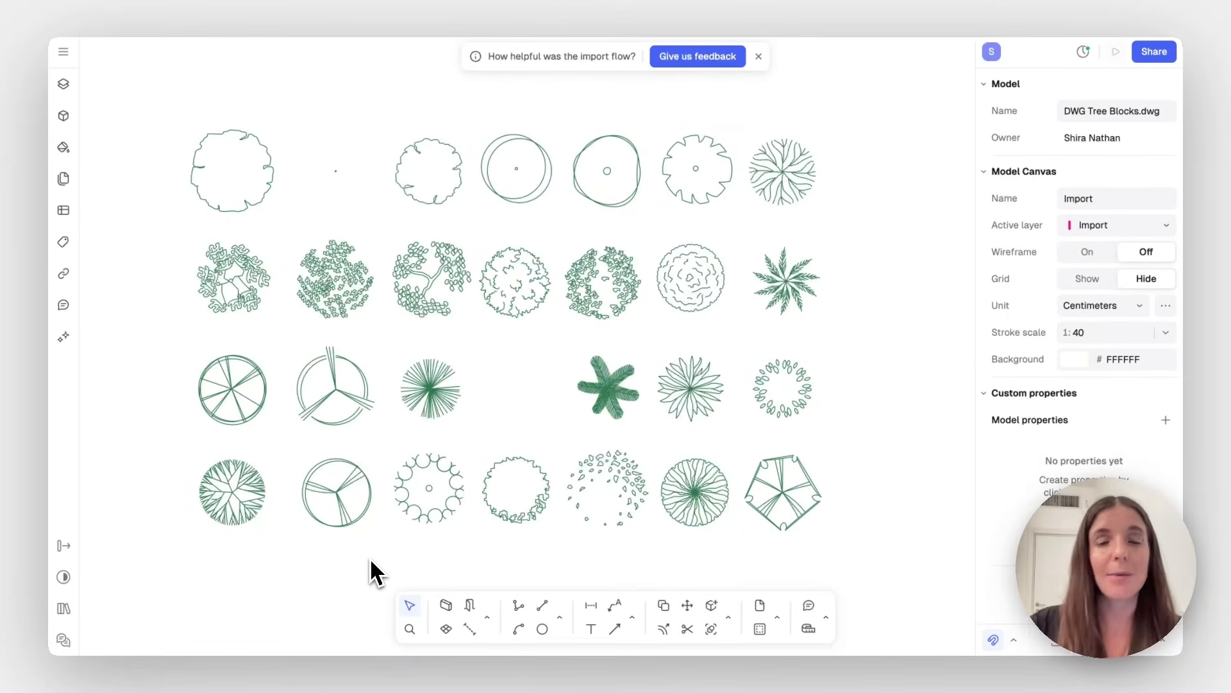
scroll(375, 571, down, 2)
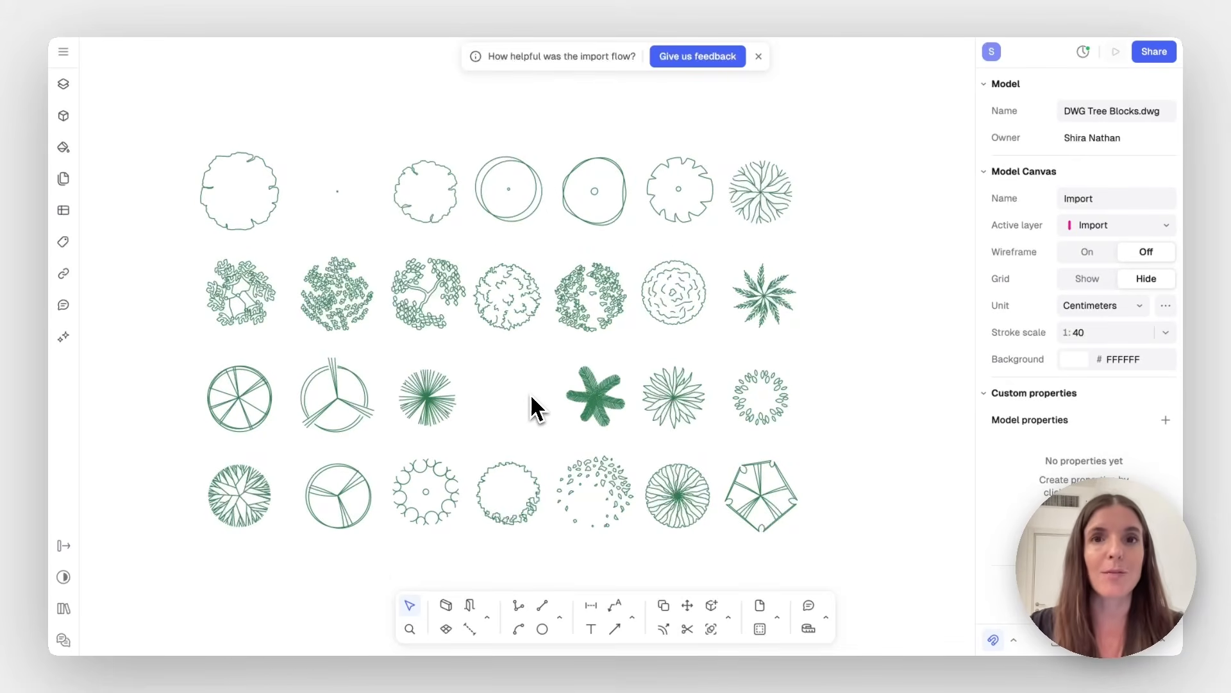
scroll(531, 396, down, 3)
scroll(531, 396, left, 2)
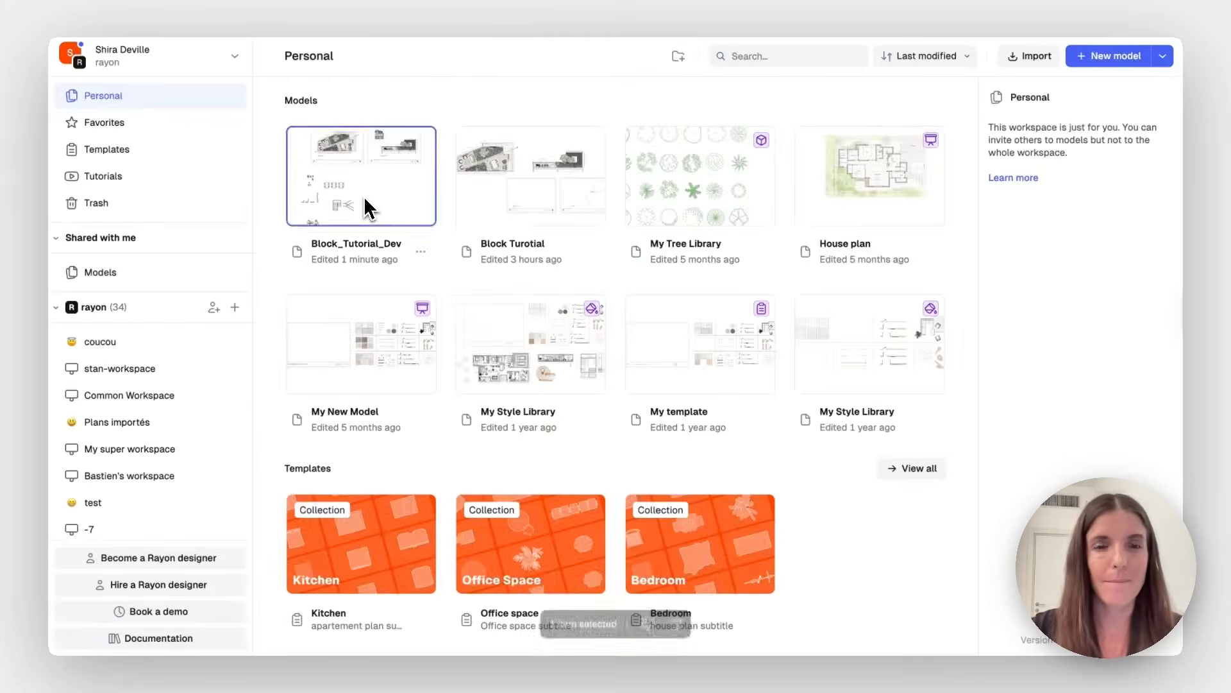
Open the Block_Tutorial_Dev model, select all loose blocks below the pages, and copy them as an export
click(364, 200)
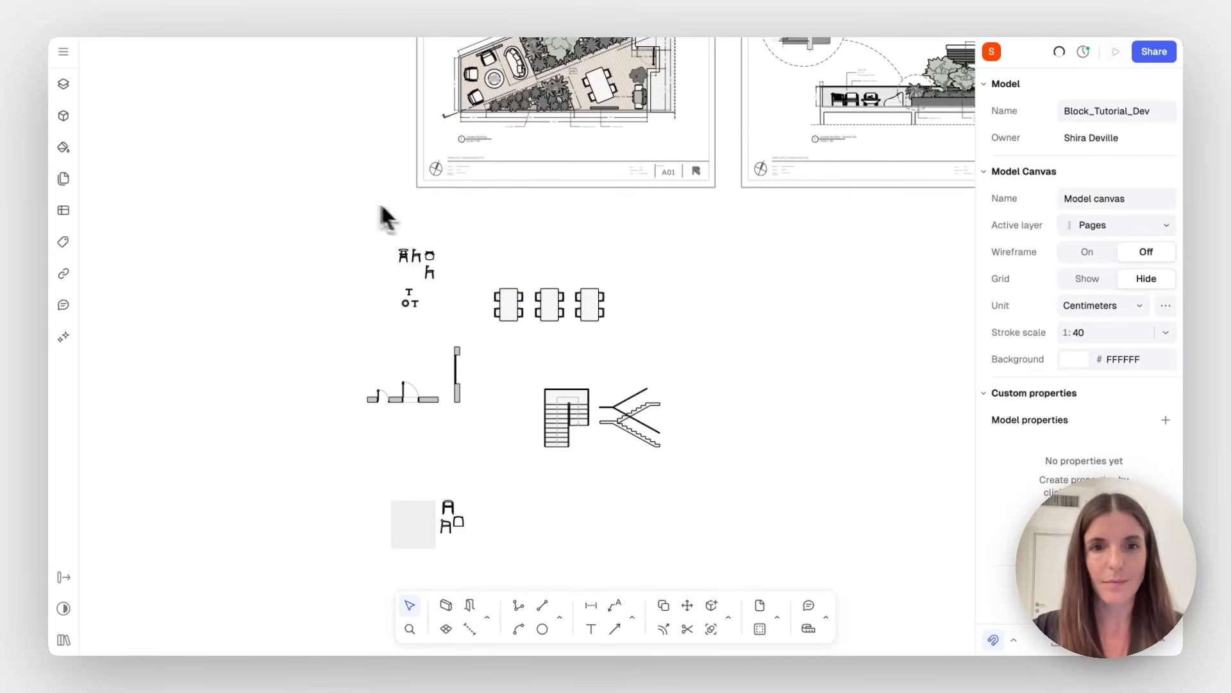
drag(690, 231, 309, 560)
right_click(539, 414)
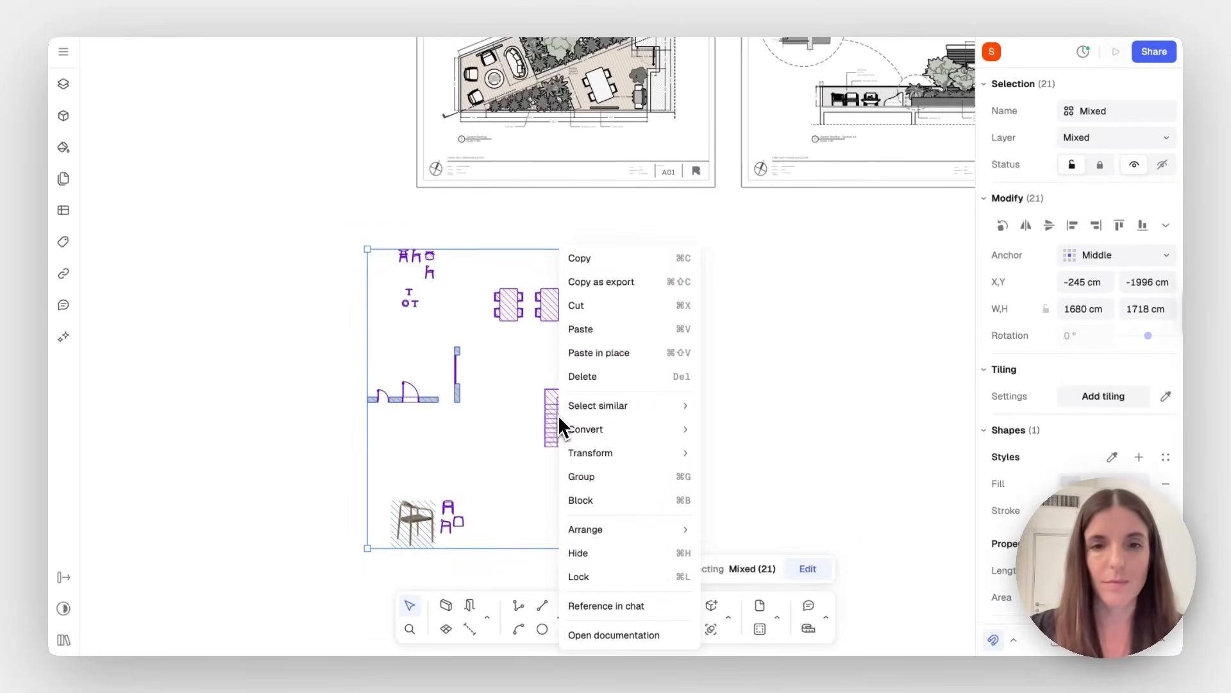
click(613, 288)
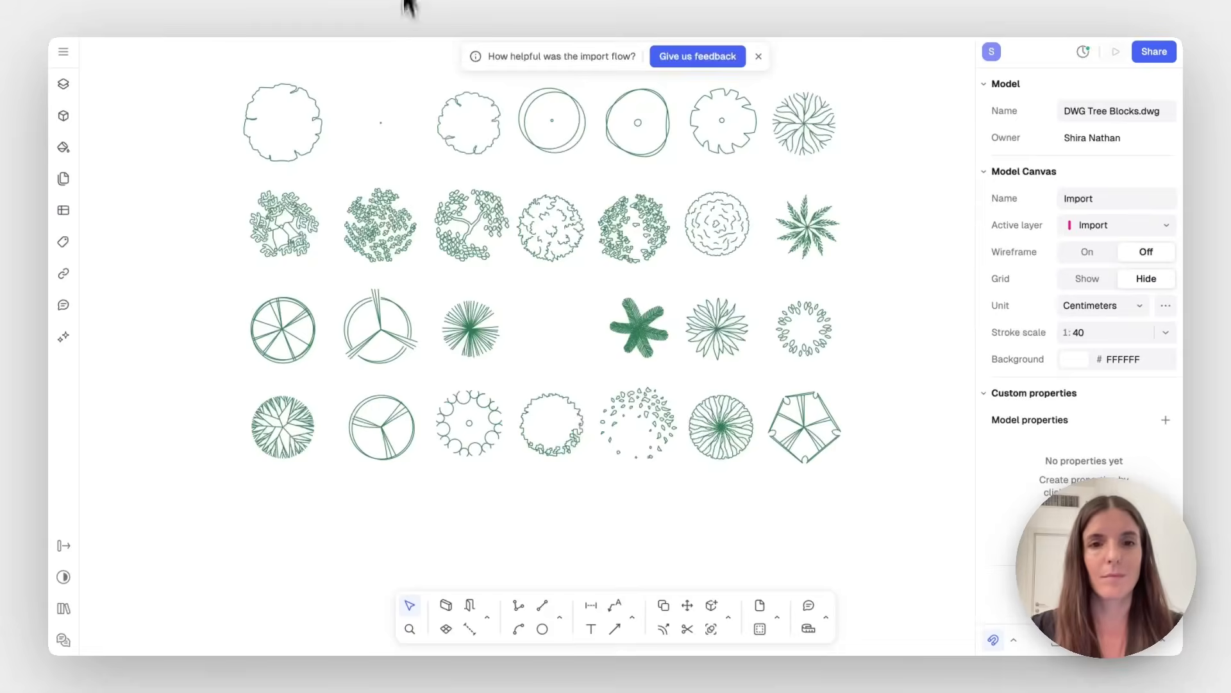
Paste the copied blocks into the DWG Tree Blocks.dwg model and move them clear of the tree rows
scroll(431, 453, down, 2)
right_click(399, 457)
click(421, 506)
ctrl+scroll(421, 514, down, 5)
drag(489, 471, 440, 573)
click(572, 484)
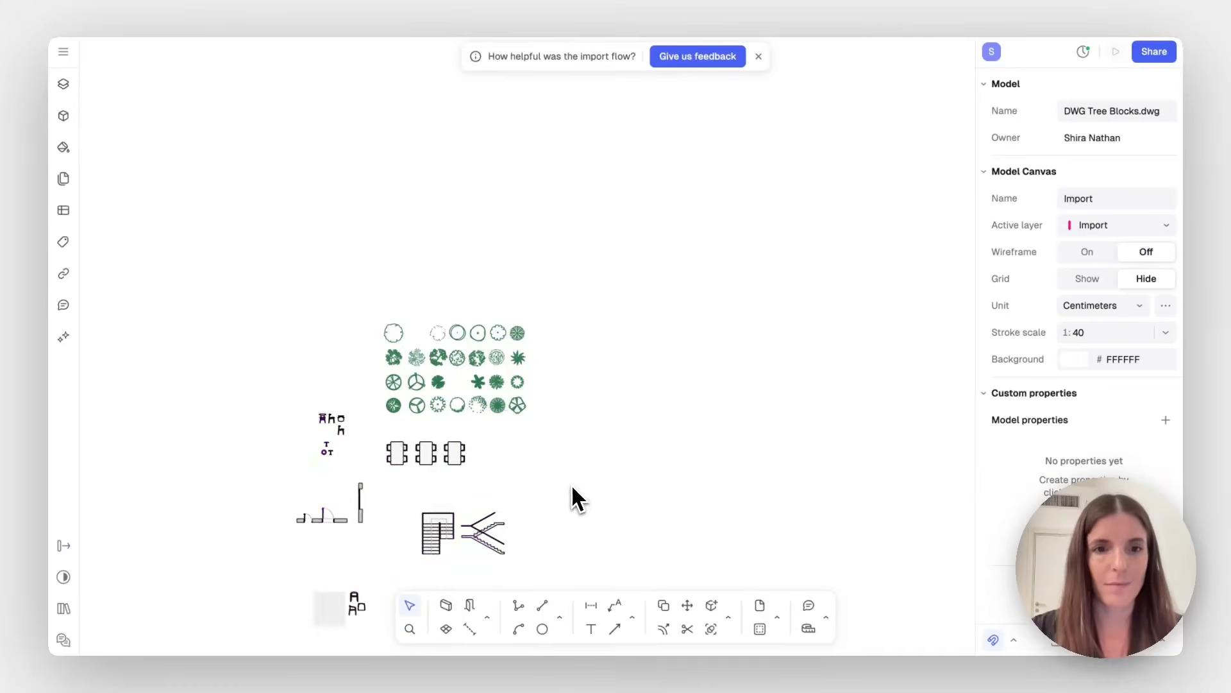
scroll(572, 483, down, 2)
scroll(461, 422, left, 1)
ctrl+scroll(460, 423, up, 1)
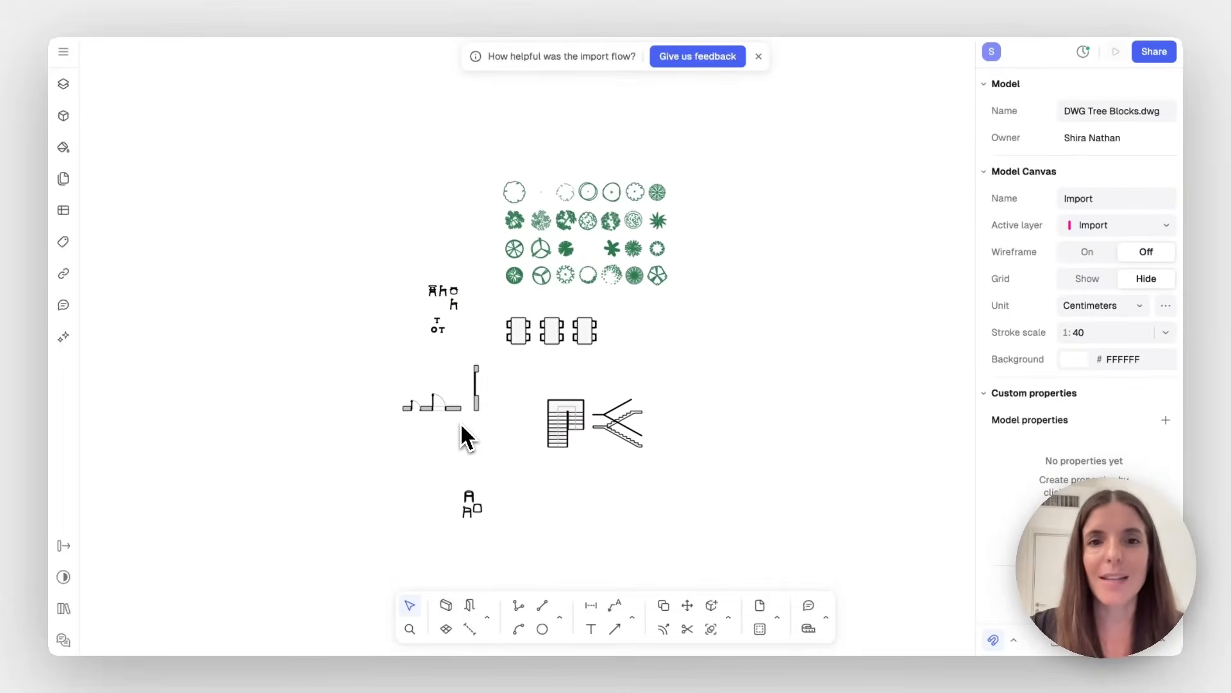
scroll(462, 424, down, 1)
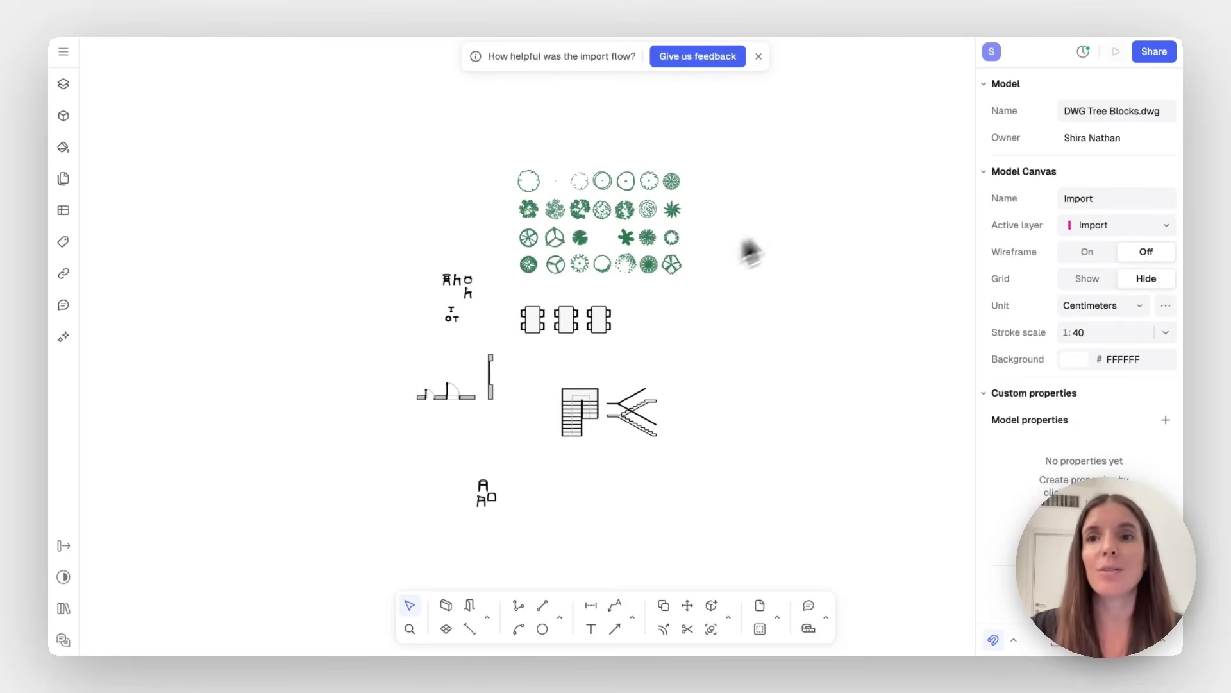
Rename the model as library model_01
click(1168, 111)
key(BackSpace)
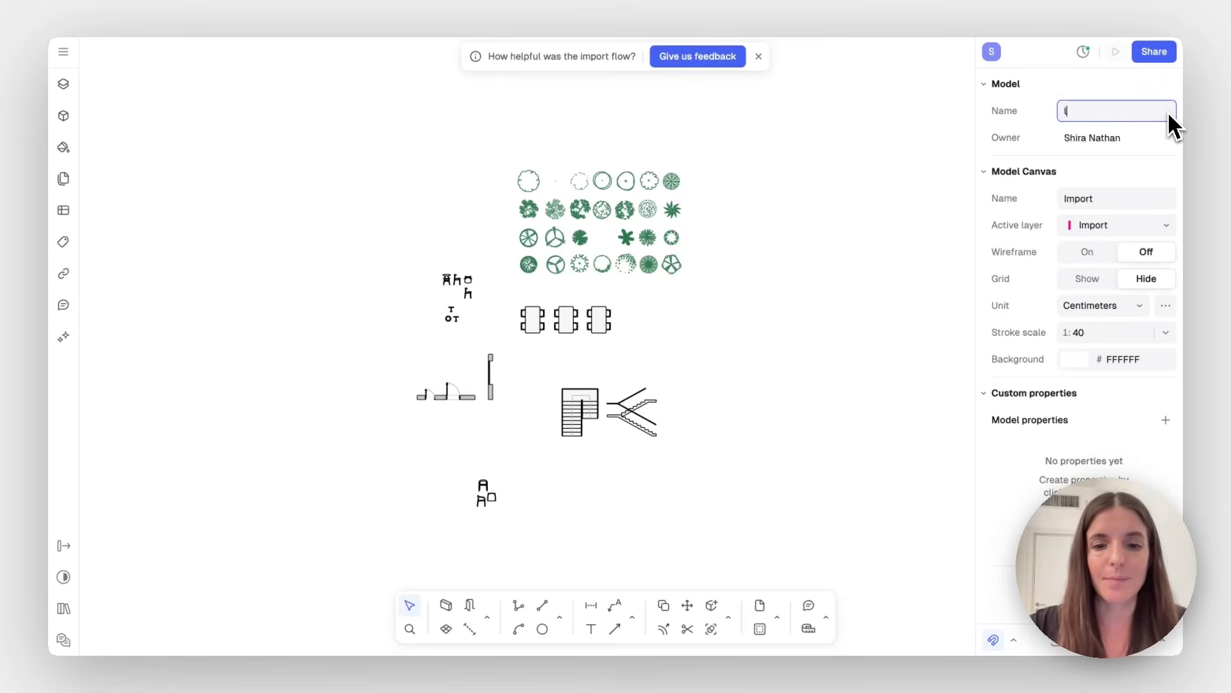
text(library model_01)
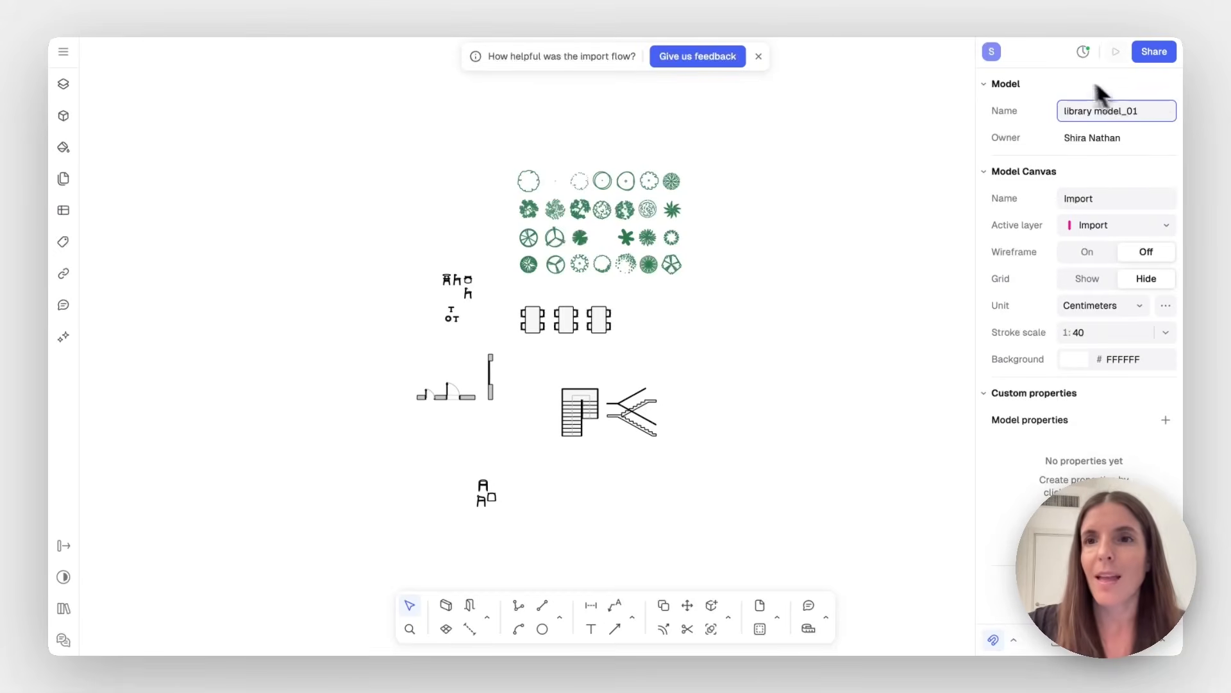
click(1061, 72)
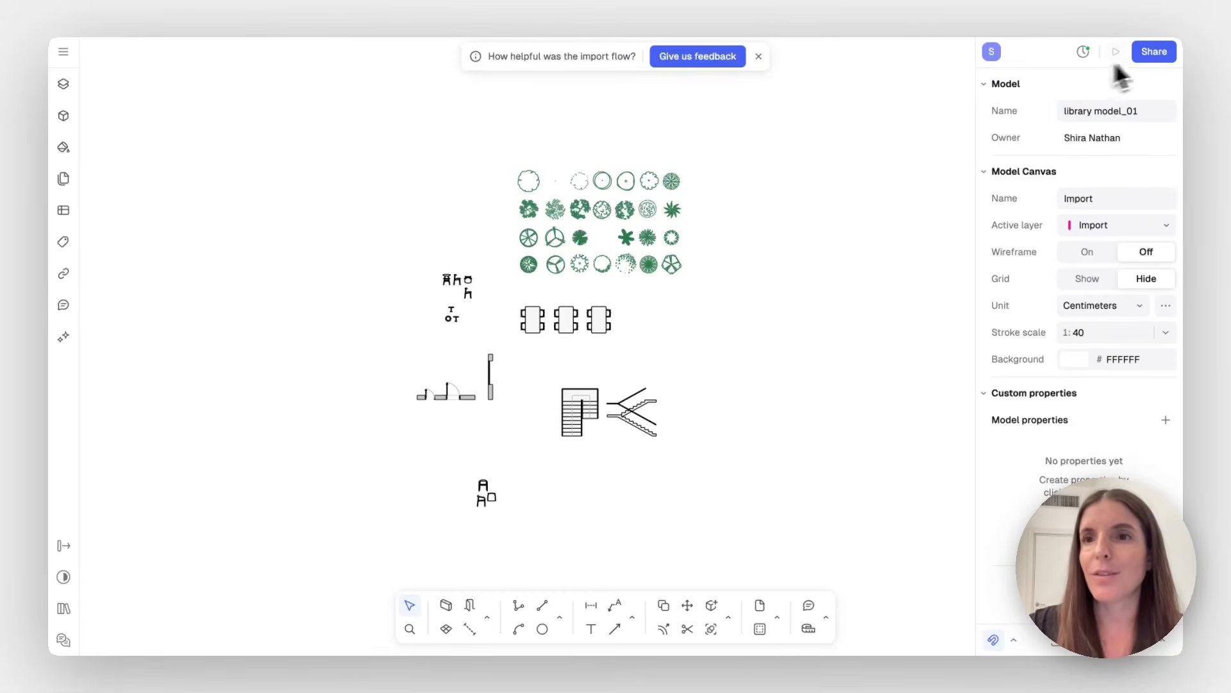
Publish all blocks of the model as a library from its sharing settings, and refresh the published blocks
click(1155, 52)
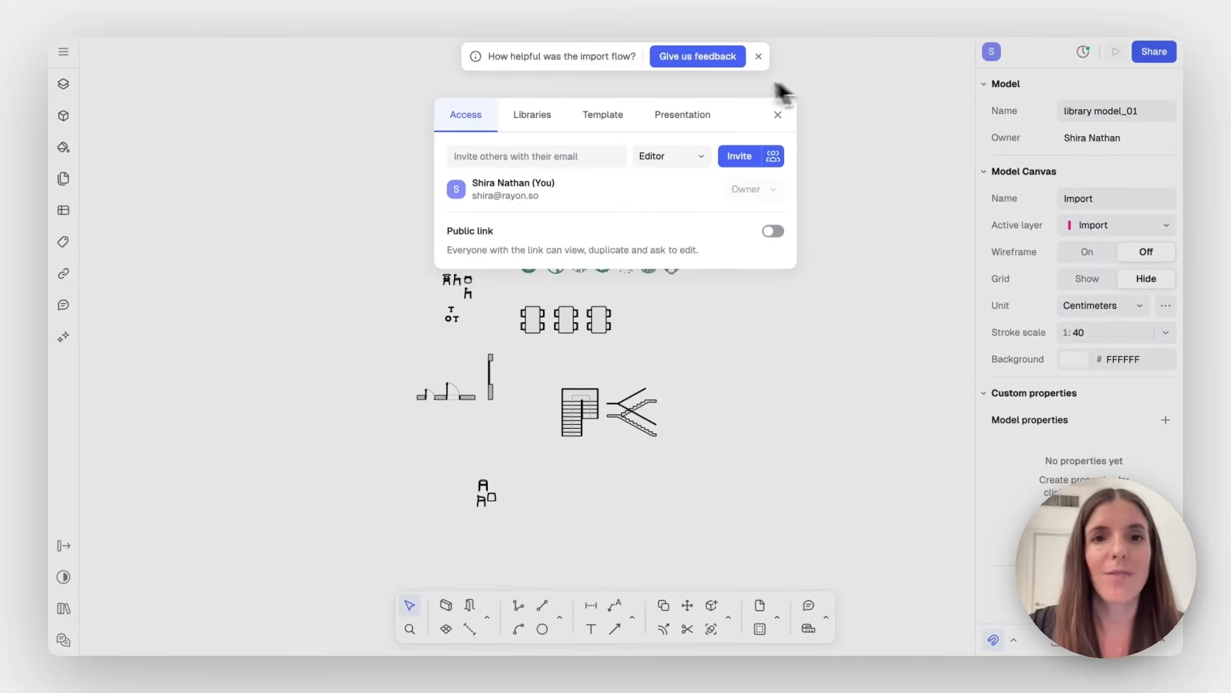
click(533, 122)
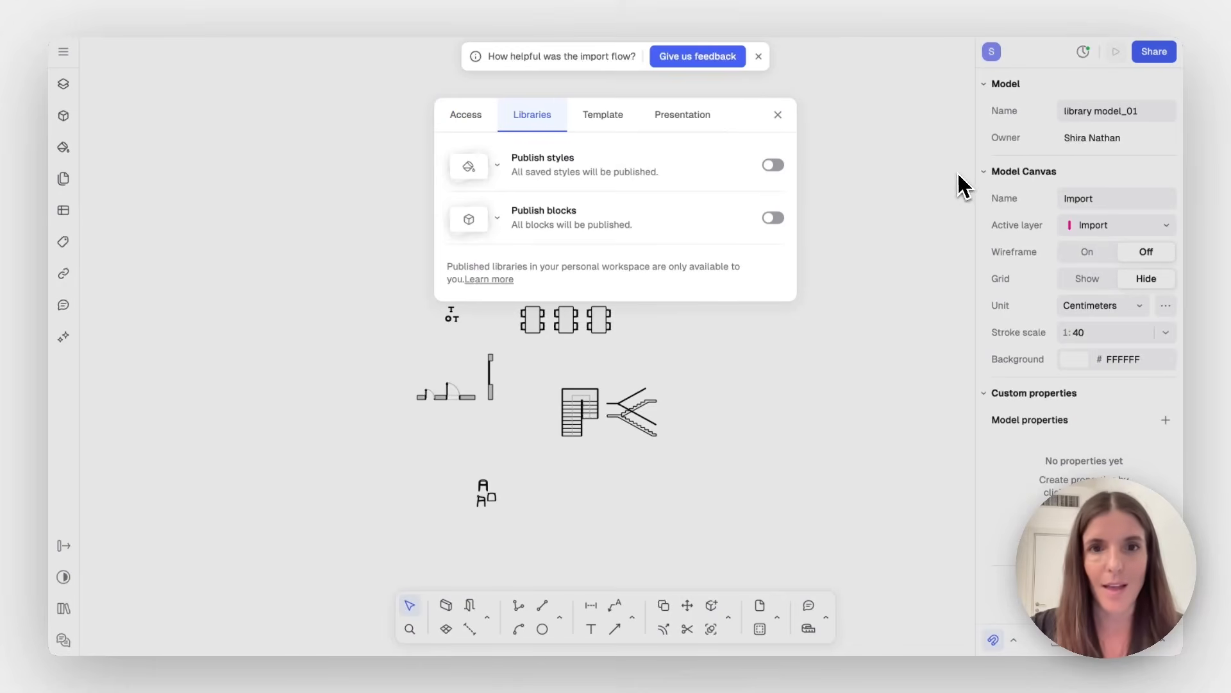
click(772, 221)
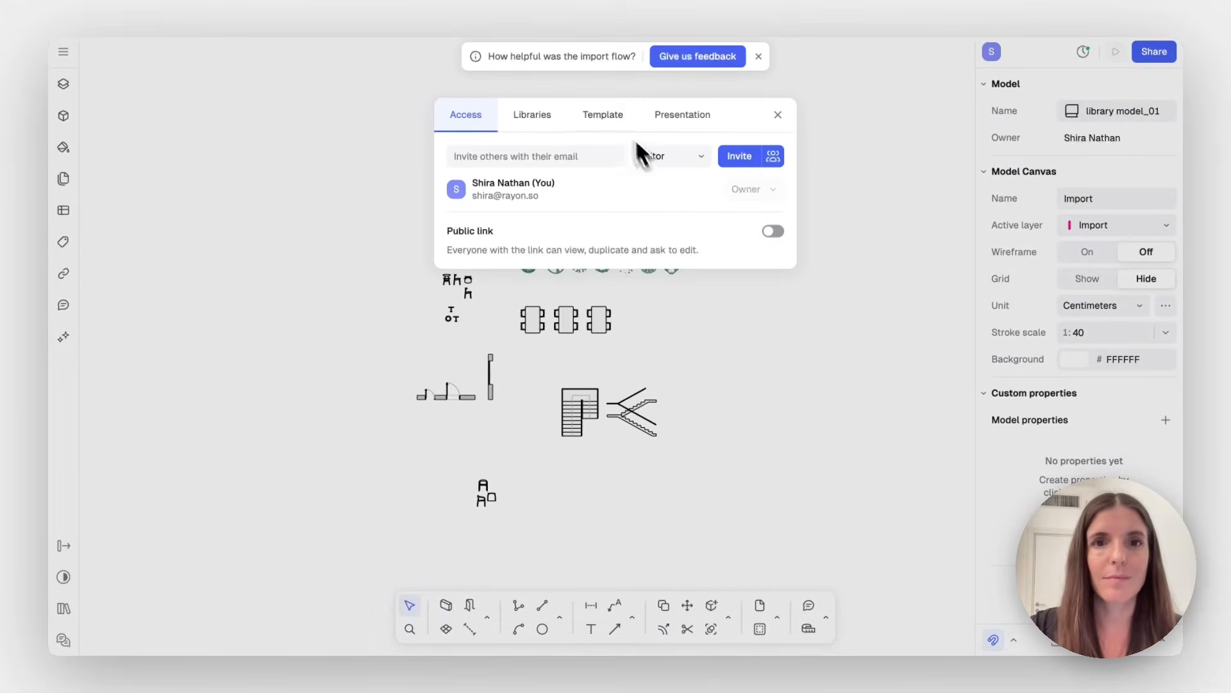
click(534, 115)
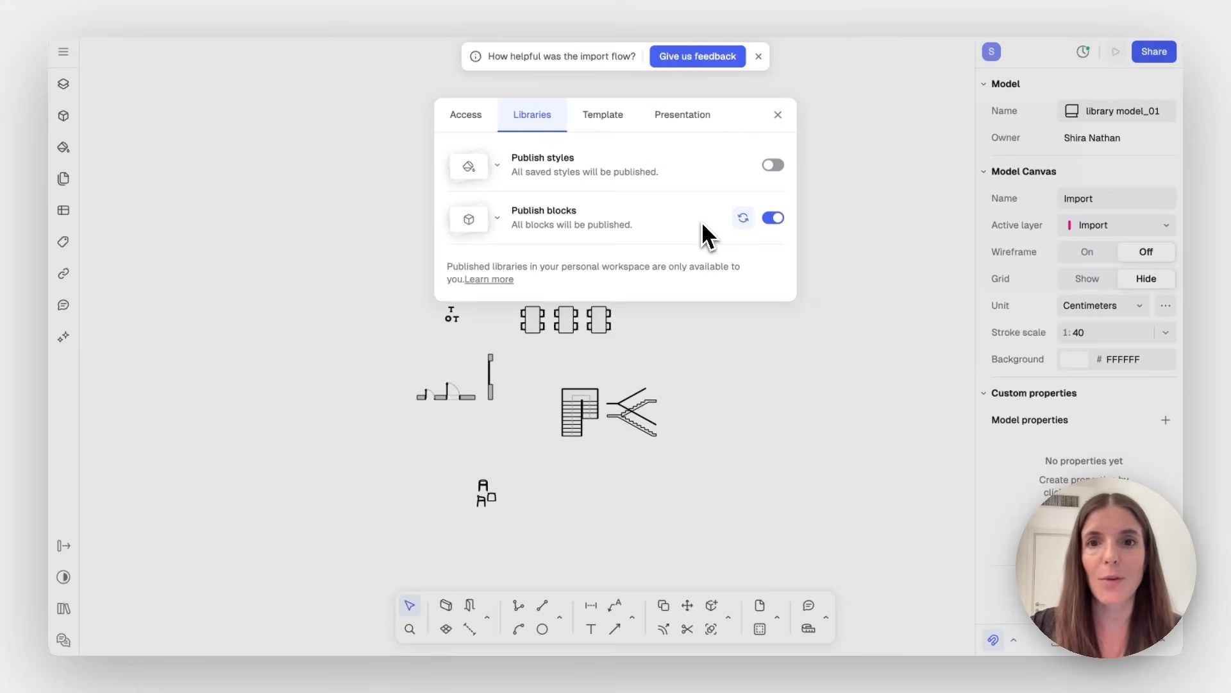
click(743, 218)
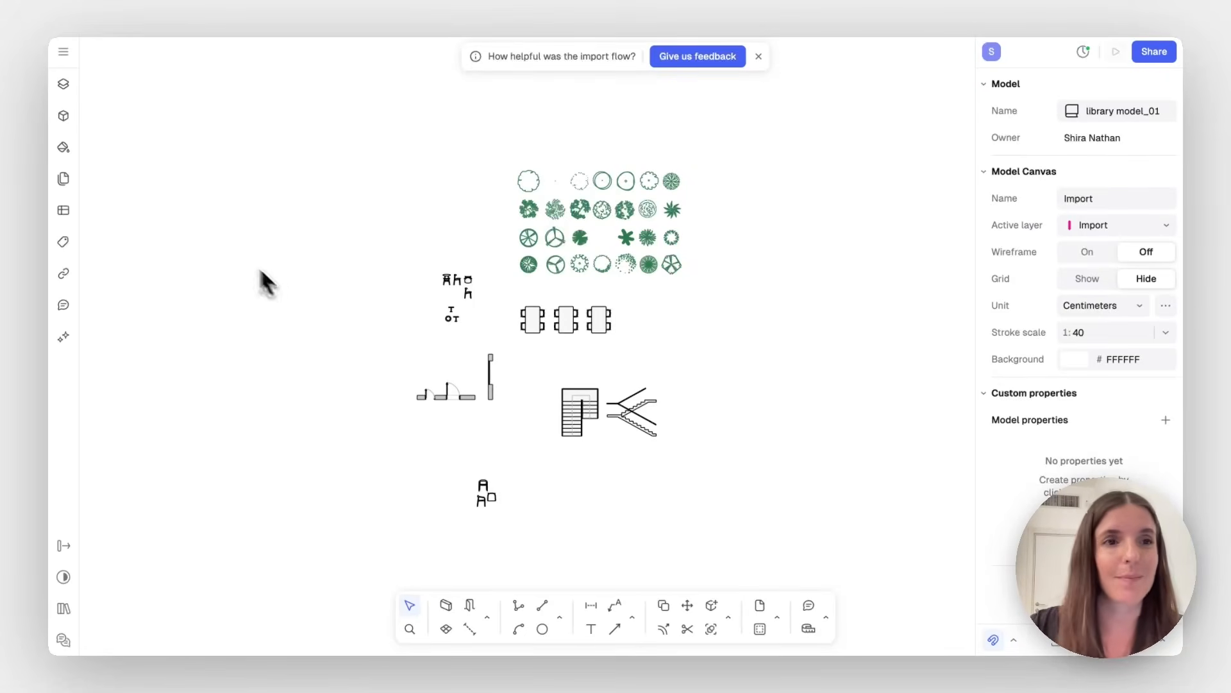
Return to the models overview and open My Project from the AI Demo Models folder
click(63, 52)
click(96, 50)
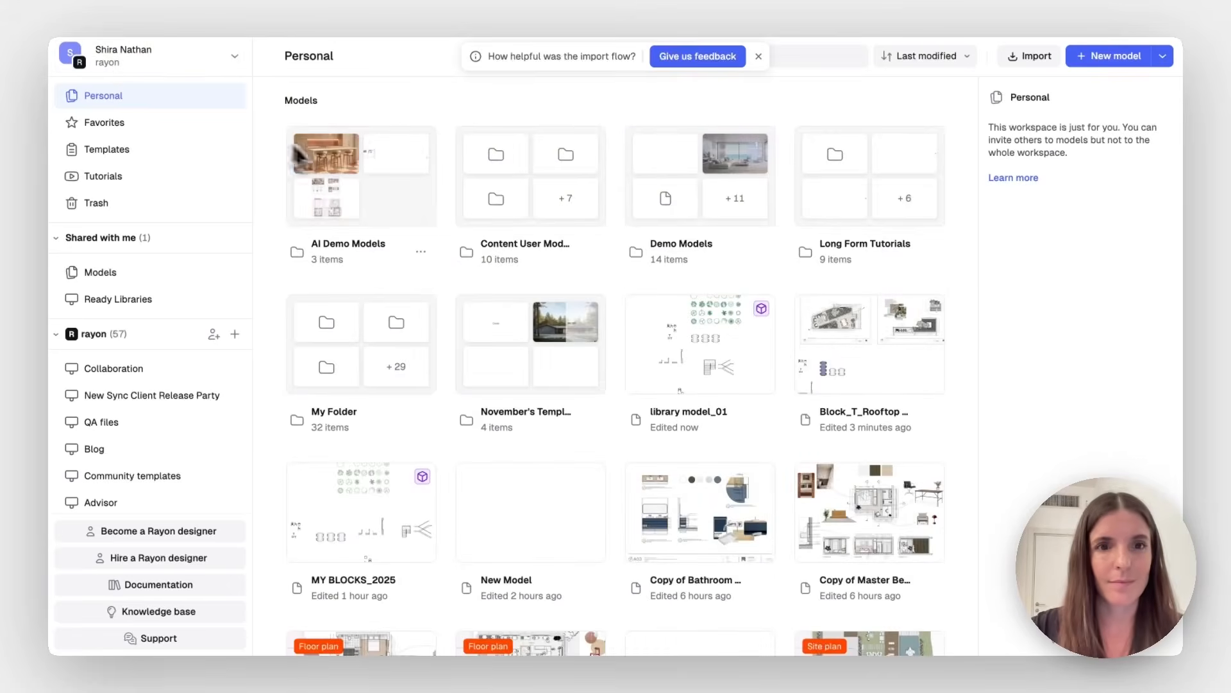
click(359, 192)
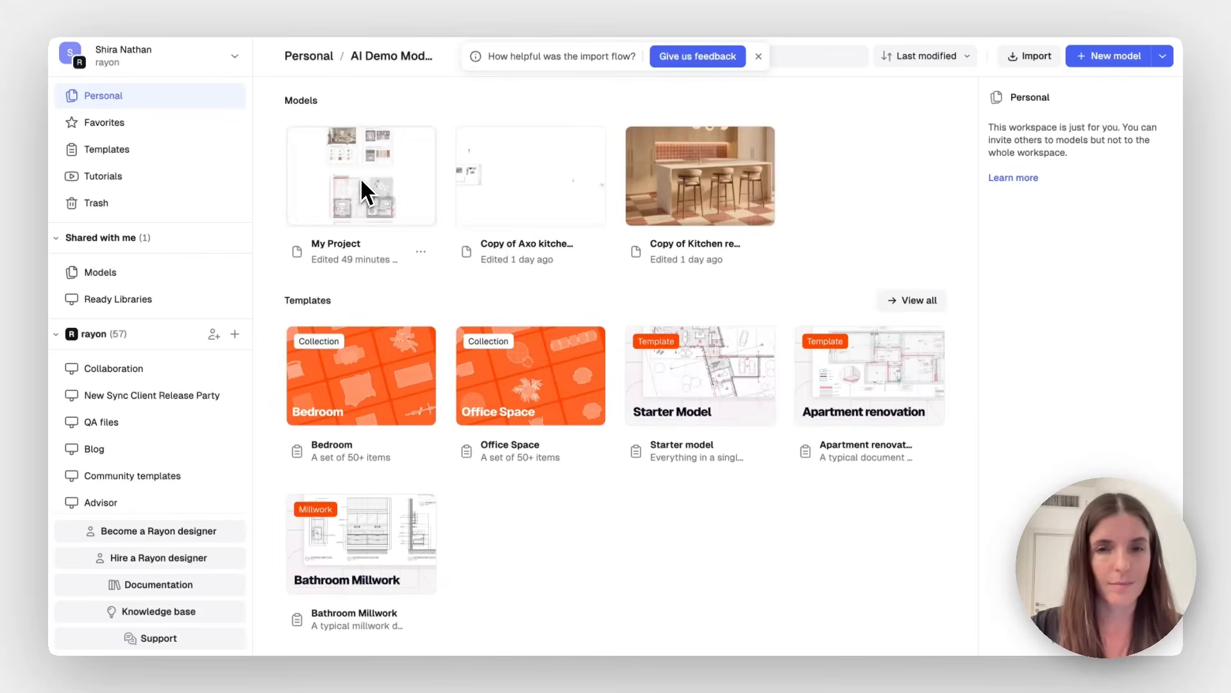
click(363, 179)
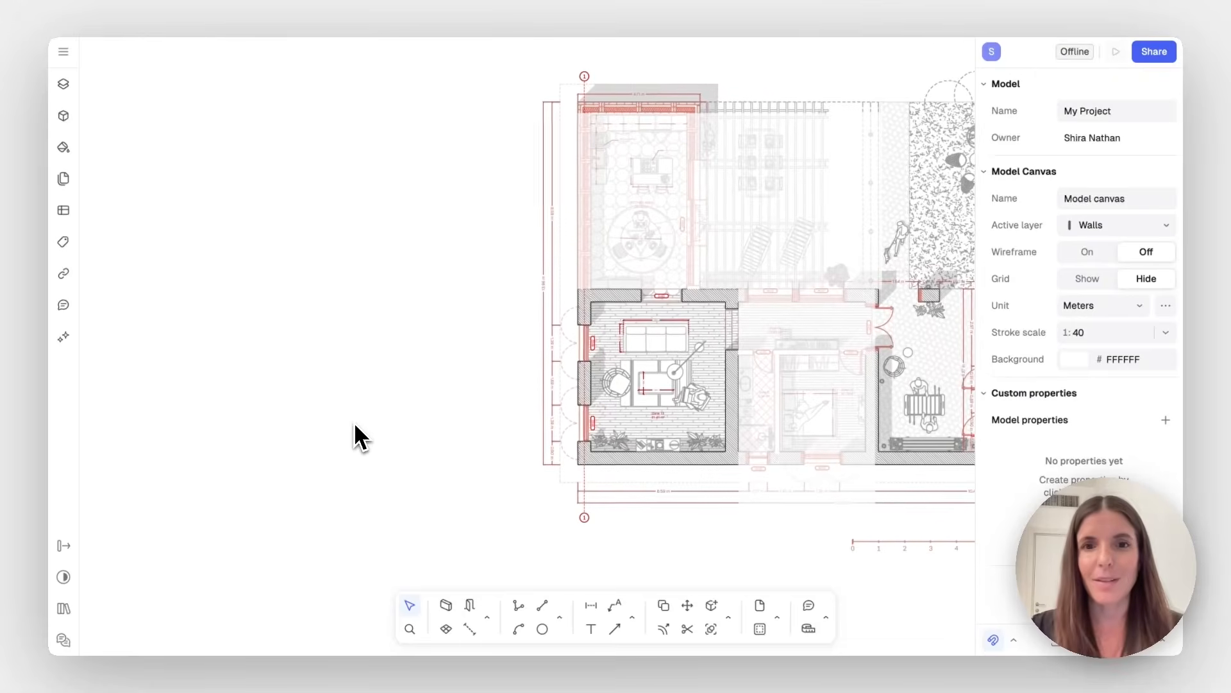
Browse the published block libraries and open the MY BLOCKS_2025 library
click(62, 120)
click(226, 51)
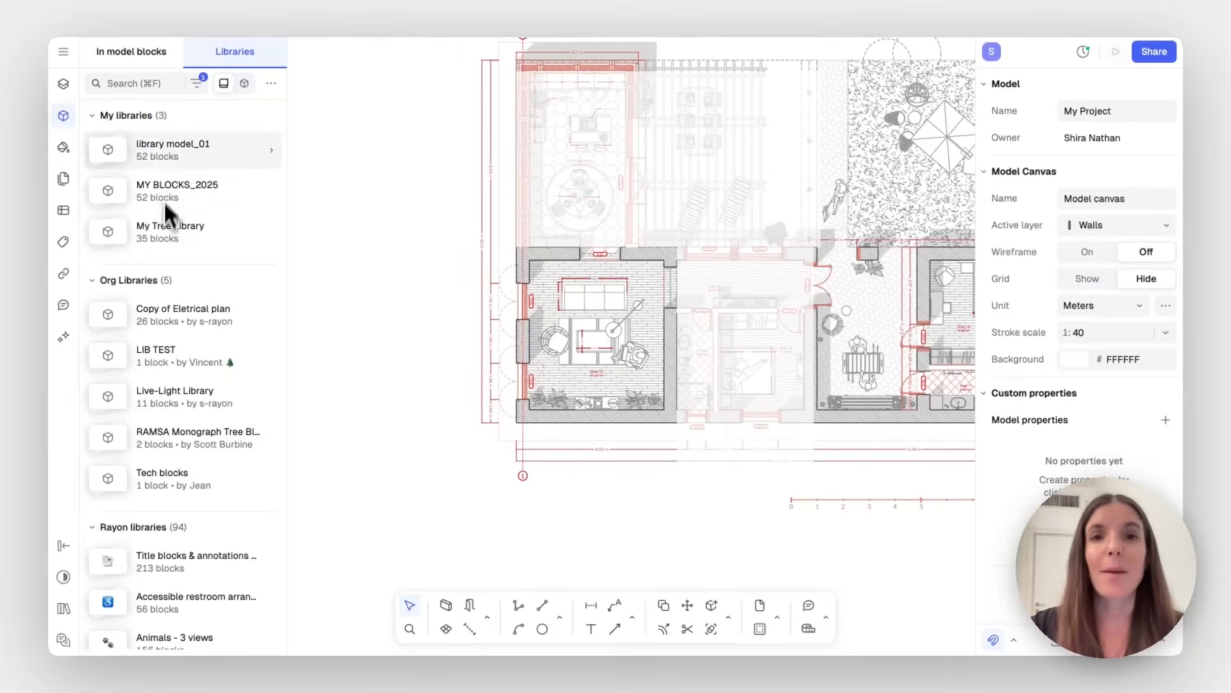
click(163, 144)
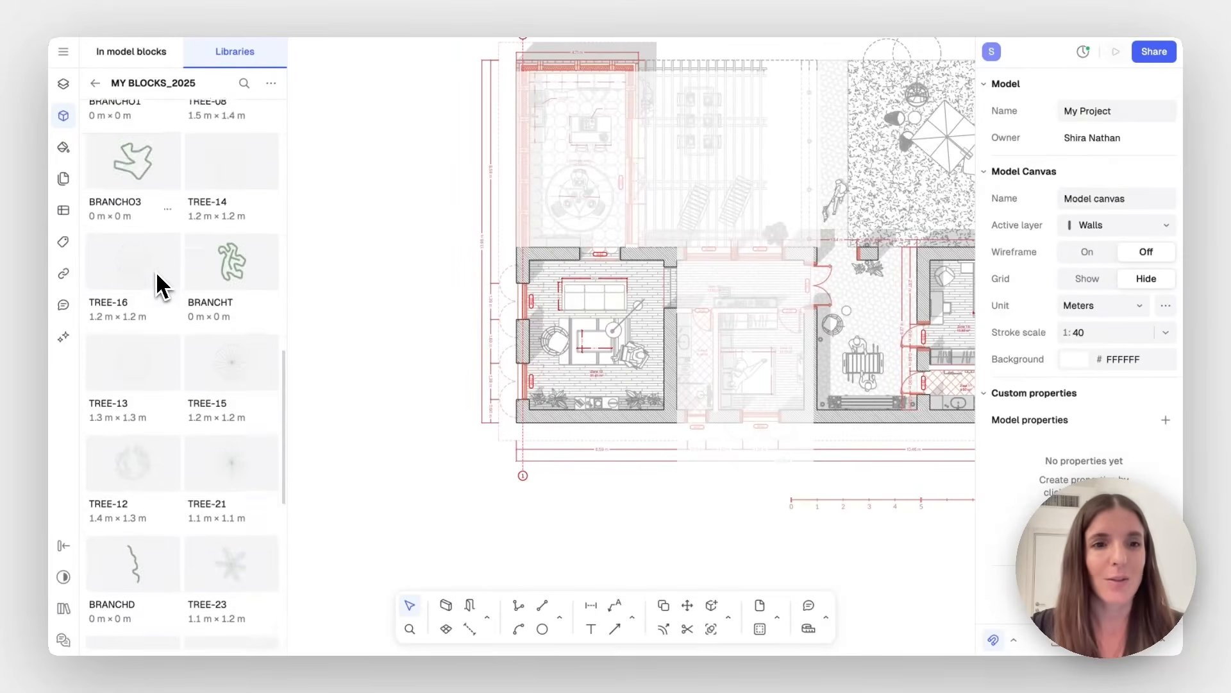
Place the TREE-12 block beside the floor plan and enlarge it to about 5.34 m × 5.15 m
scroll(156, 283, down, 5)
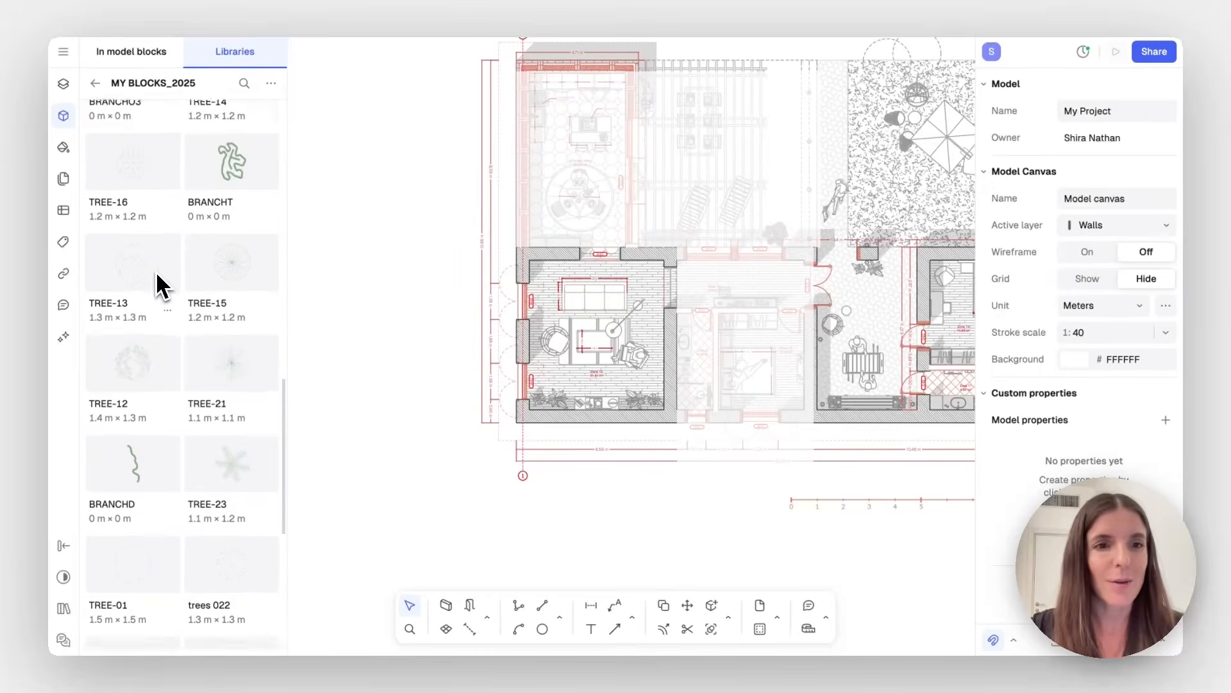
drag(135, 324, 520, 406)
drag(452, 345, 397, 314)
click(394, 493)
Copy the placed TREE-12 three times around the floor plan: below the original, under the plan, and beside the garden on the opposite side
scroll(395, 476, down, 5)
scroll(395, 475, down, 1)
click(408, 346)
key(c)
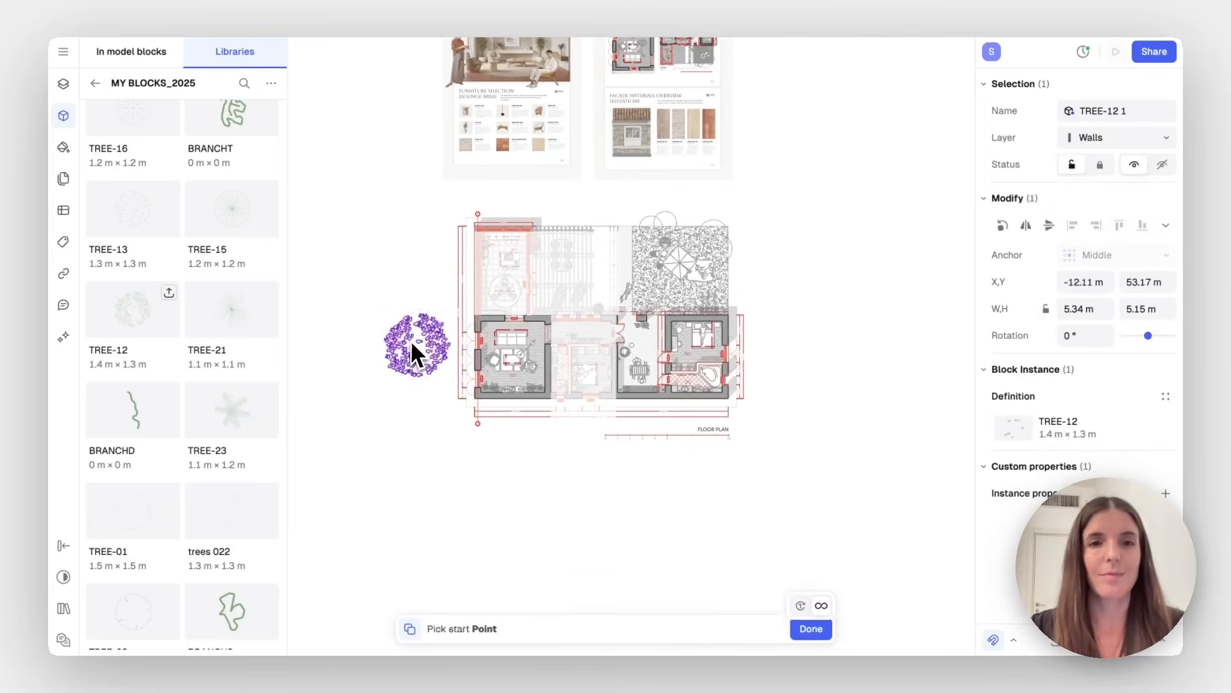
click(411, 340)
click(392, 431)
click(524, 486)
click(790, 250)
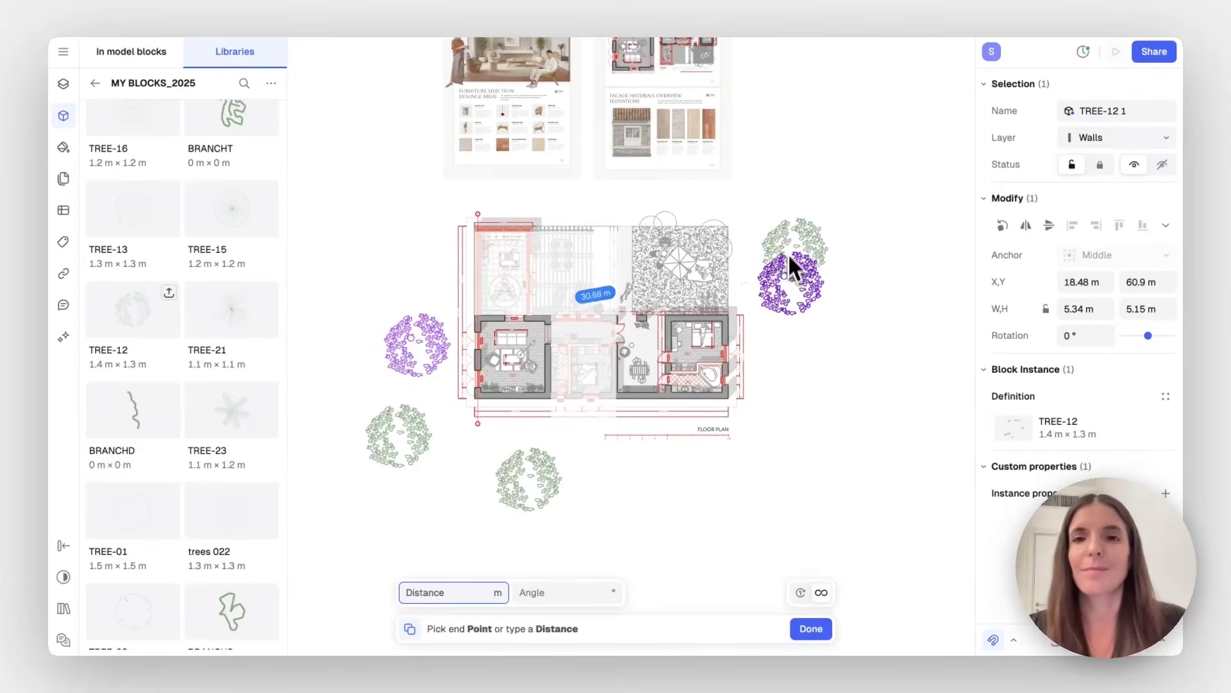
key(Escape)
scroll(825, 359, down, 2)
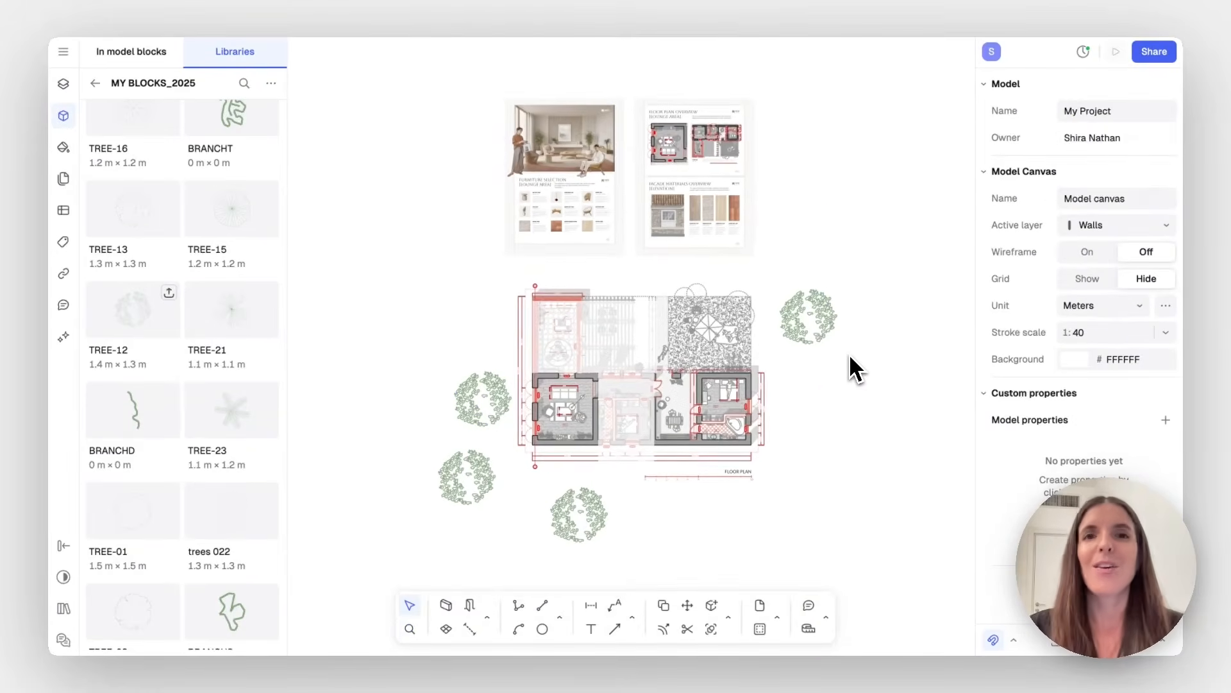